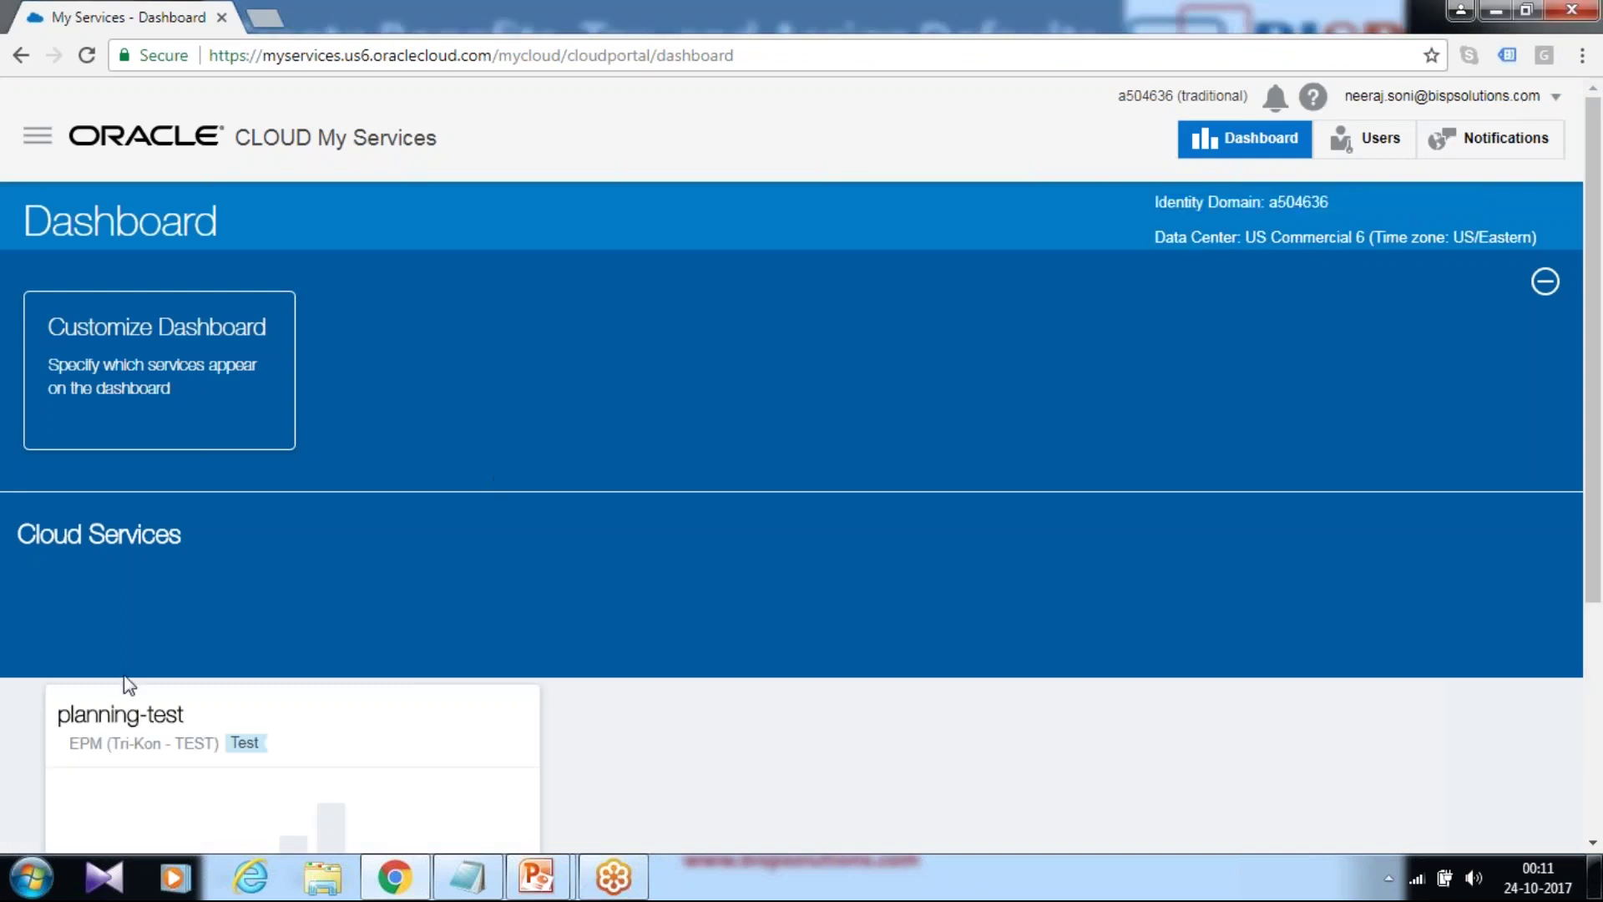
# Launch the planning-test service and open Compensation Planning in the Workforce area
pyautogui.click(91, 714)
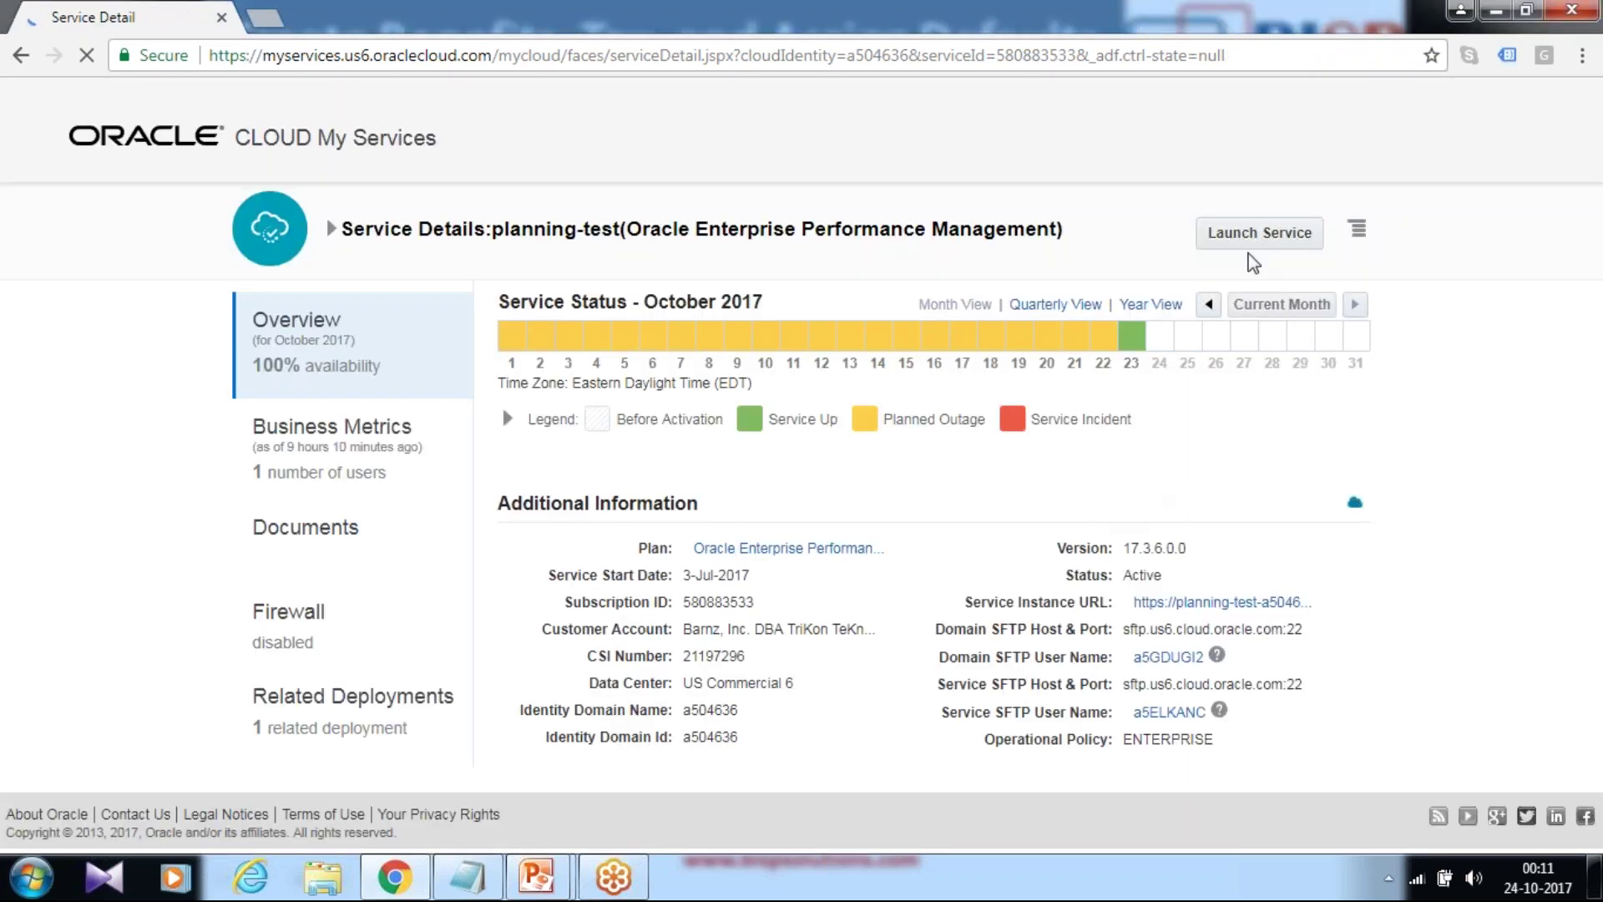
pyautogui.click(1218, 230)
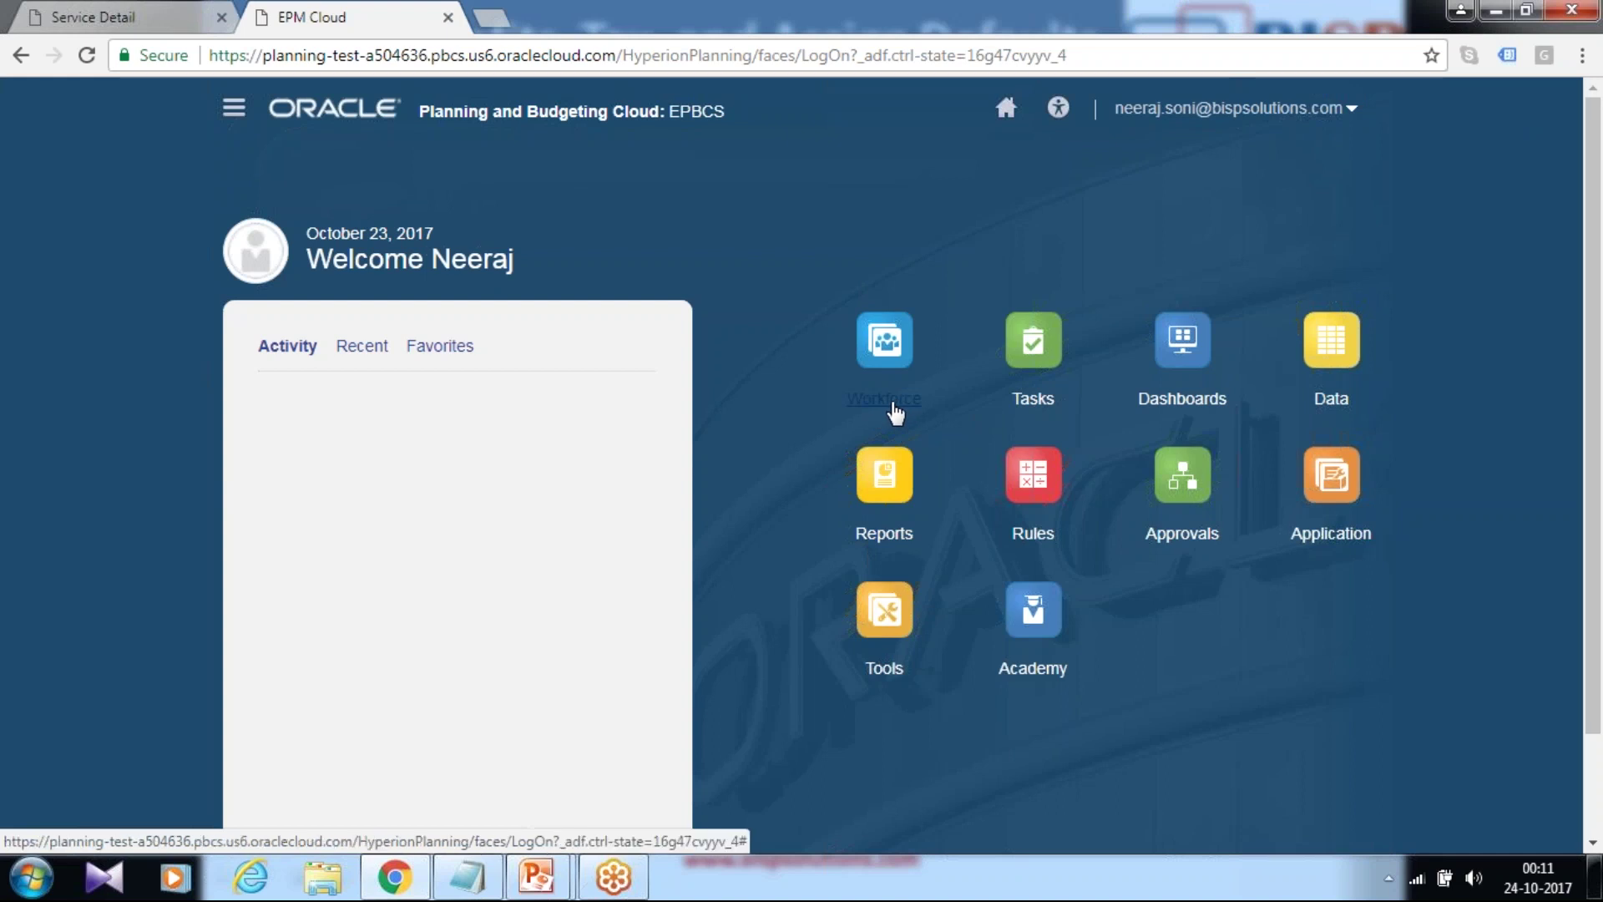
pyautogui.click(883, 398)
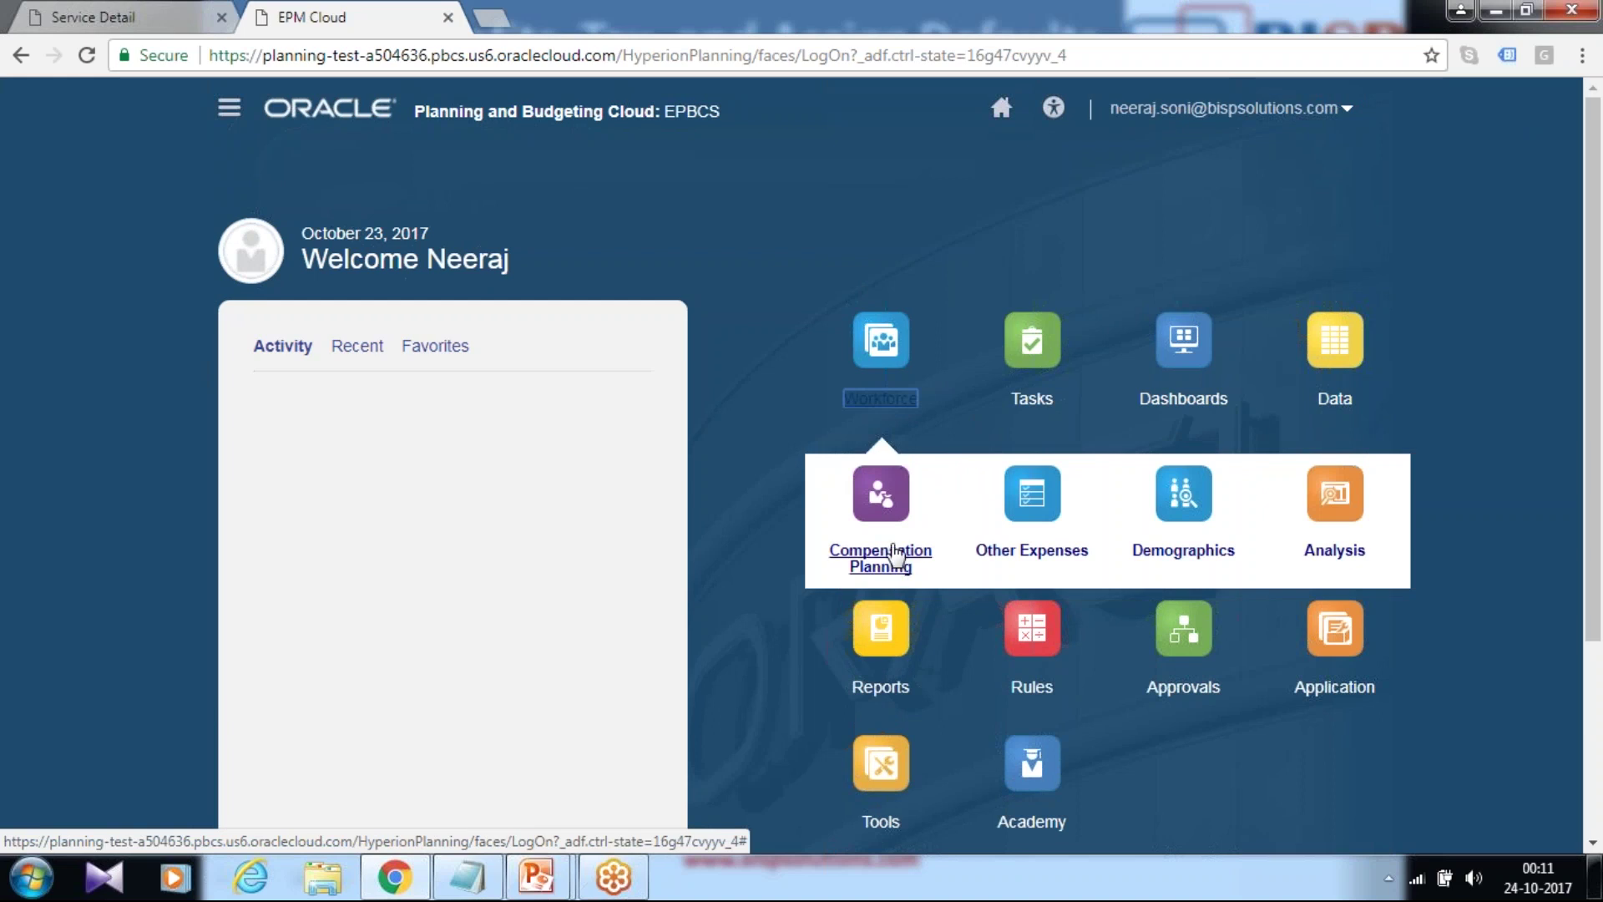
pyautogui.click(897, 552)
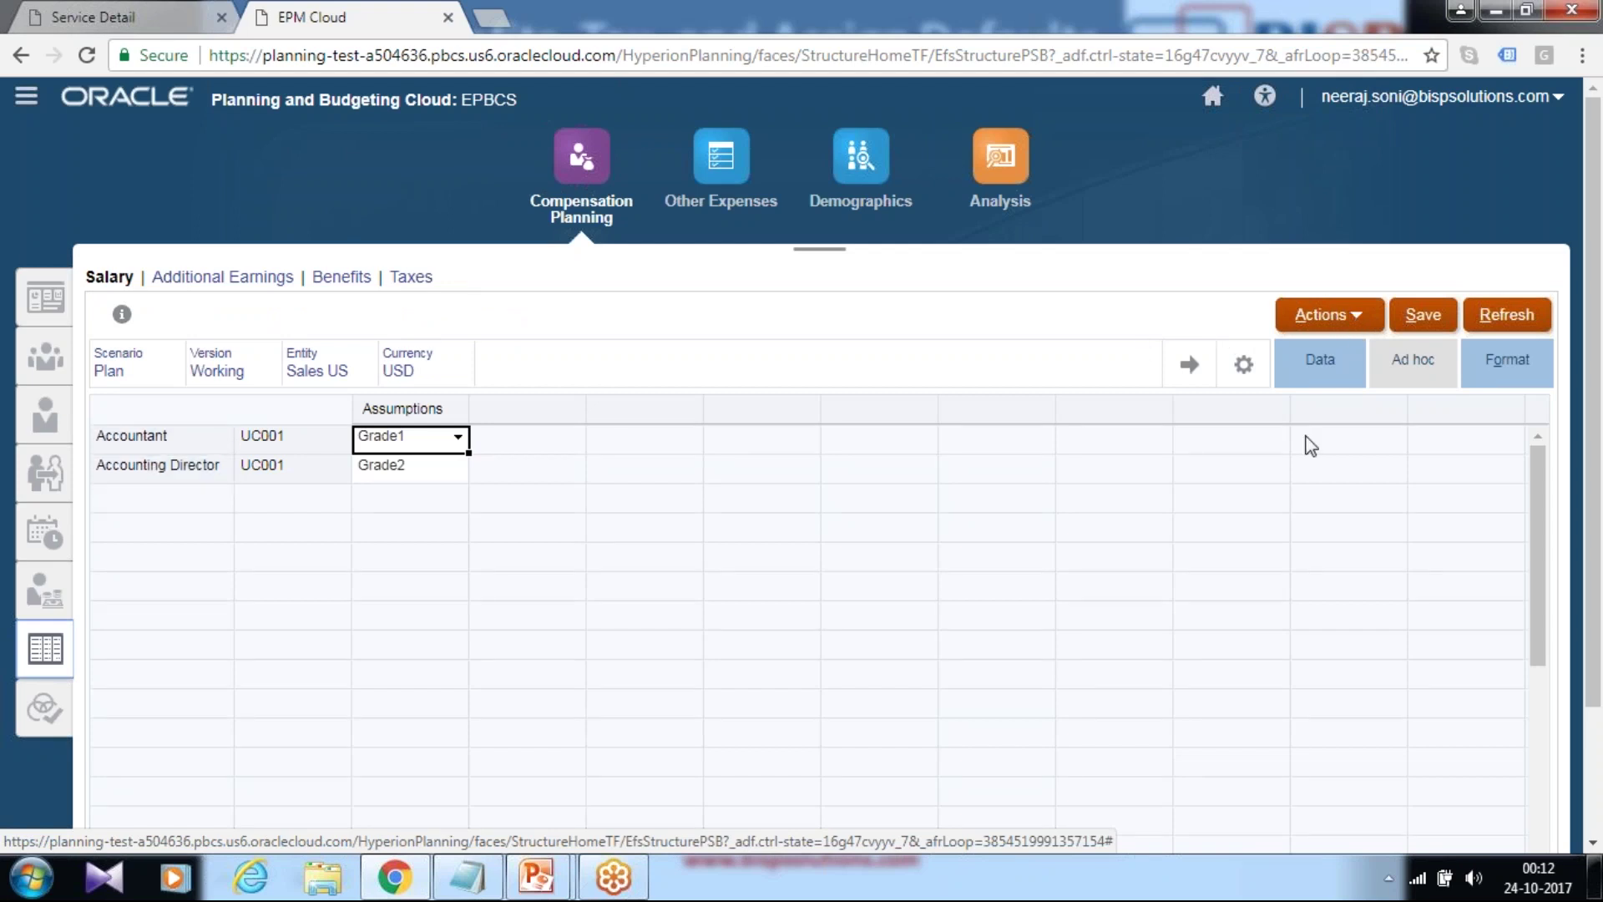
# Add a salary default that assigns Grade3 to the Administrative Assistant job under OWP_Total Jobs
pyautogui.click(1354, 322)
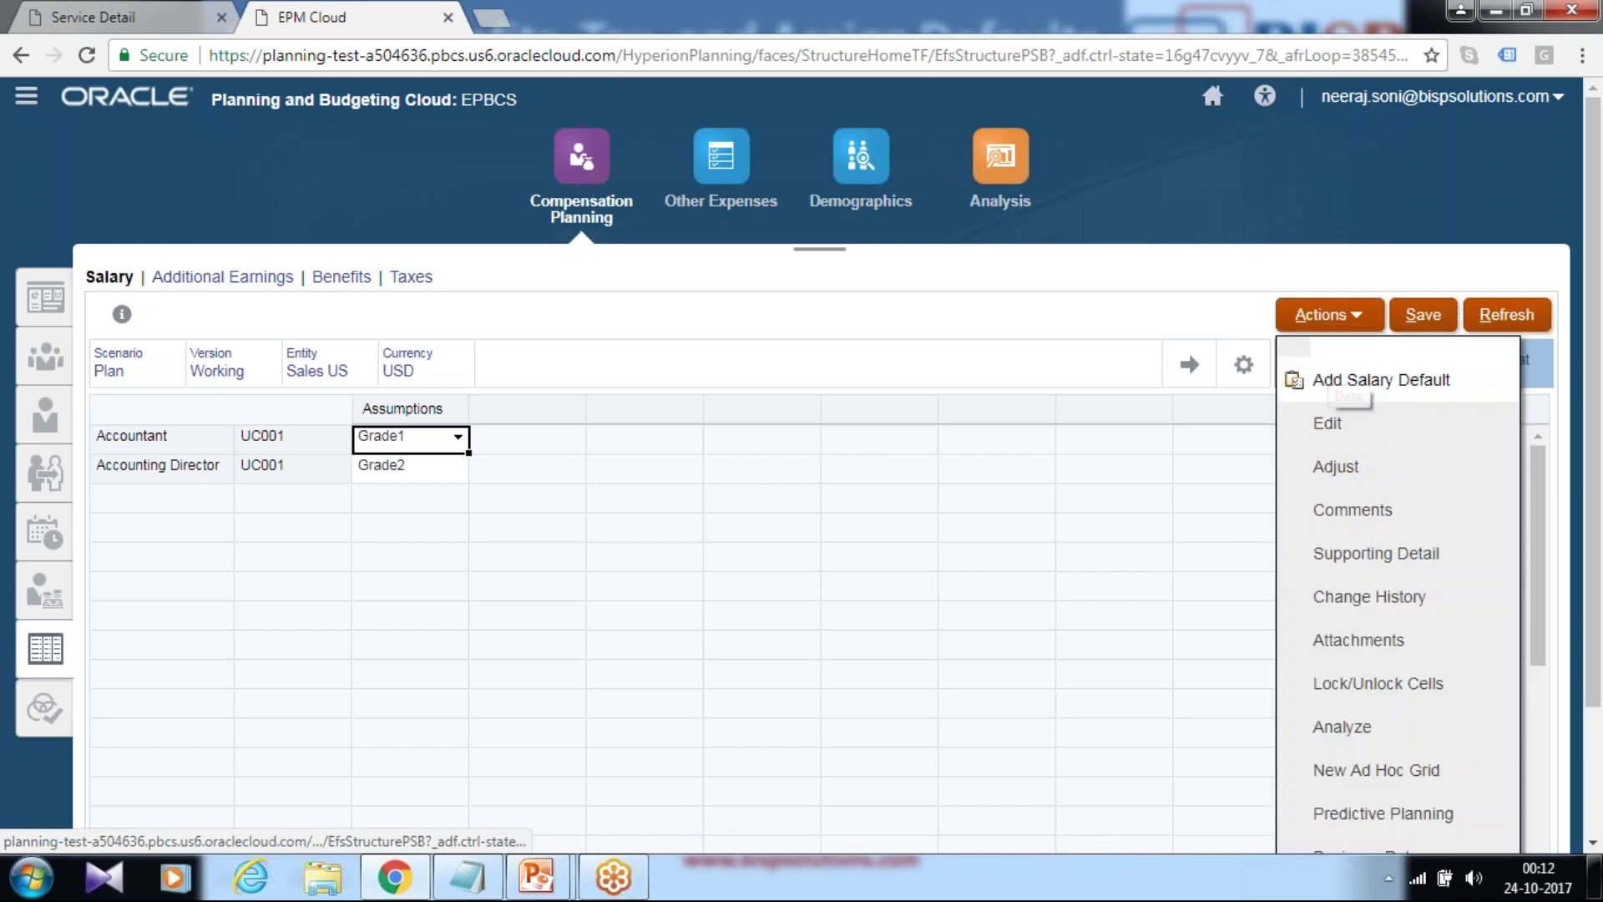
pyautogui.click(1348, 386)
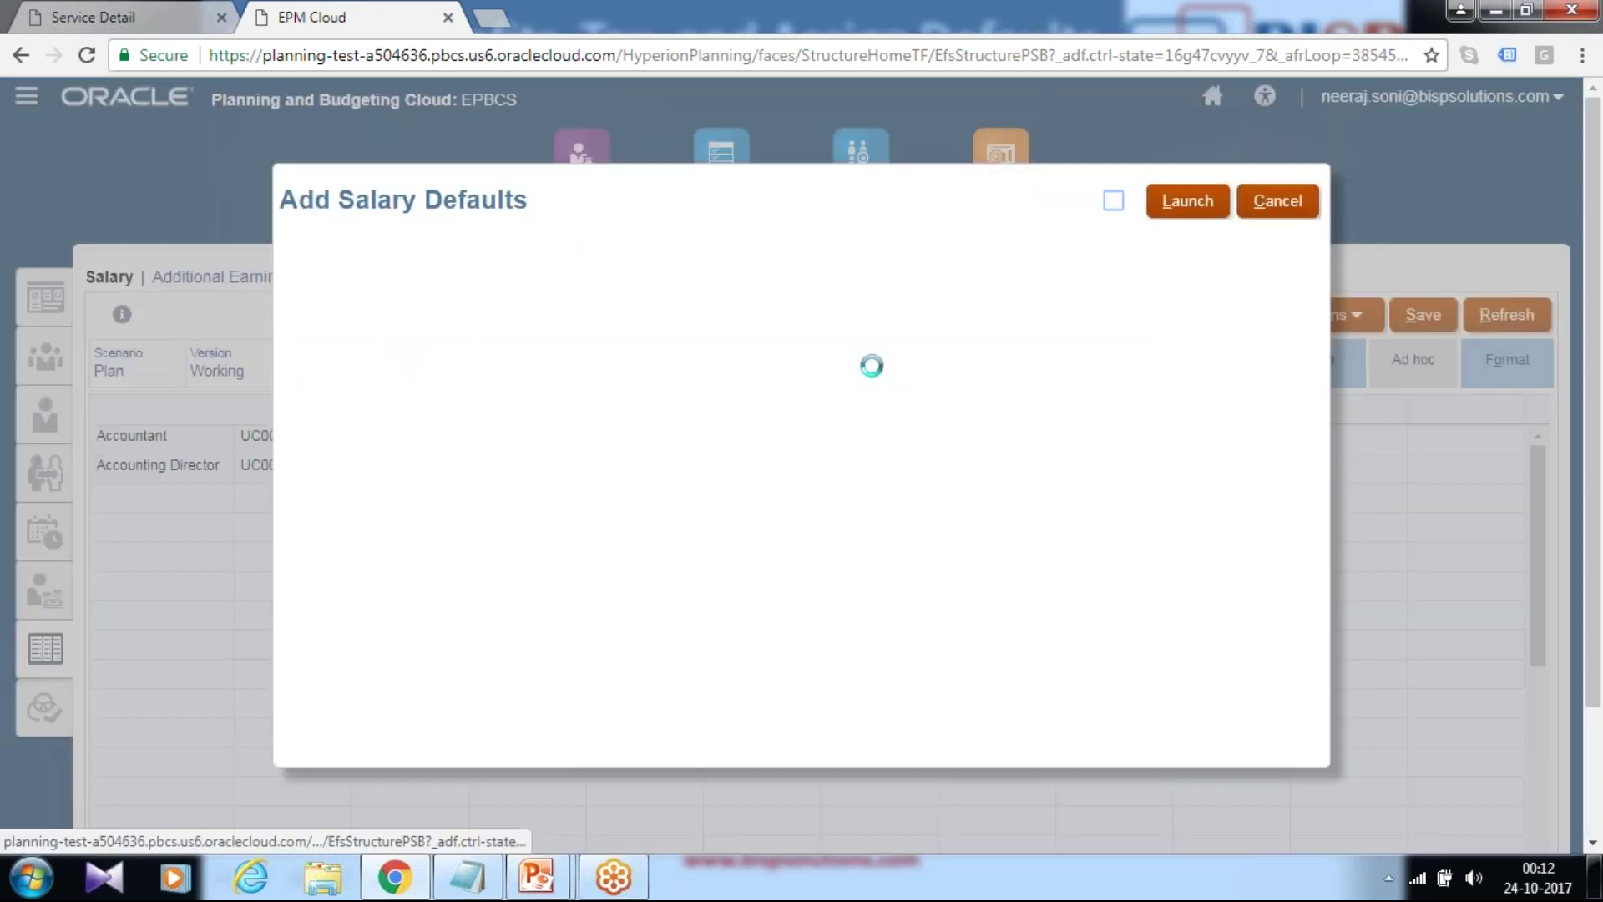
pyautogui.click(630, 265)
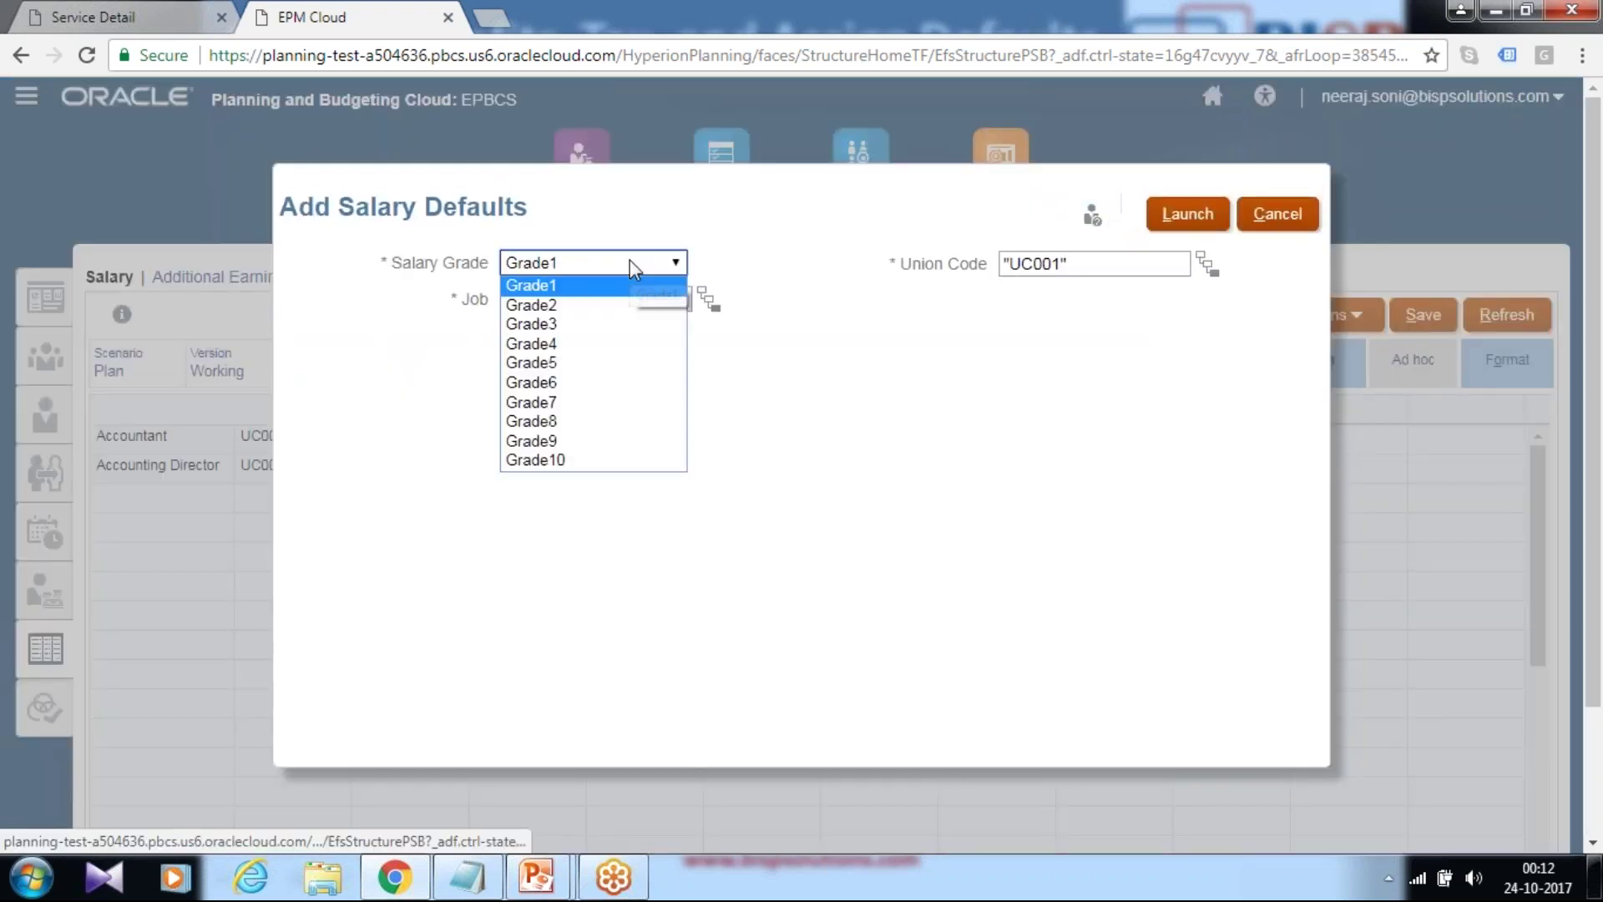
pyautogui.click(564, 322)
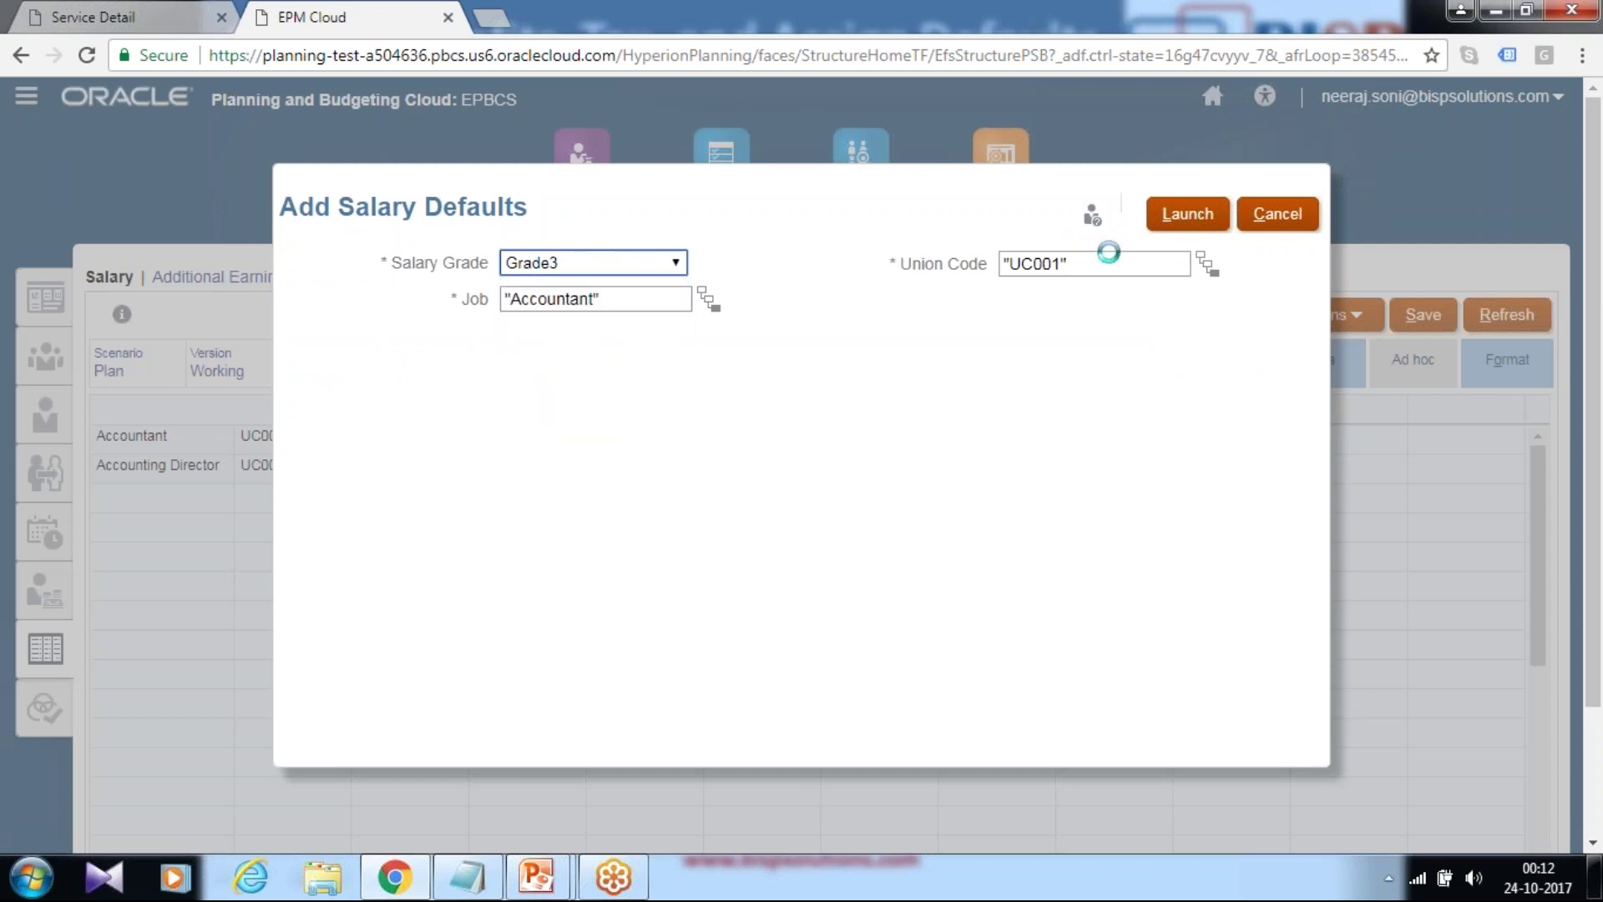
pyautogui.click(707, 299)
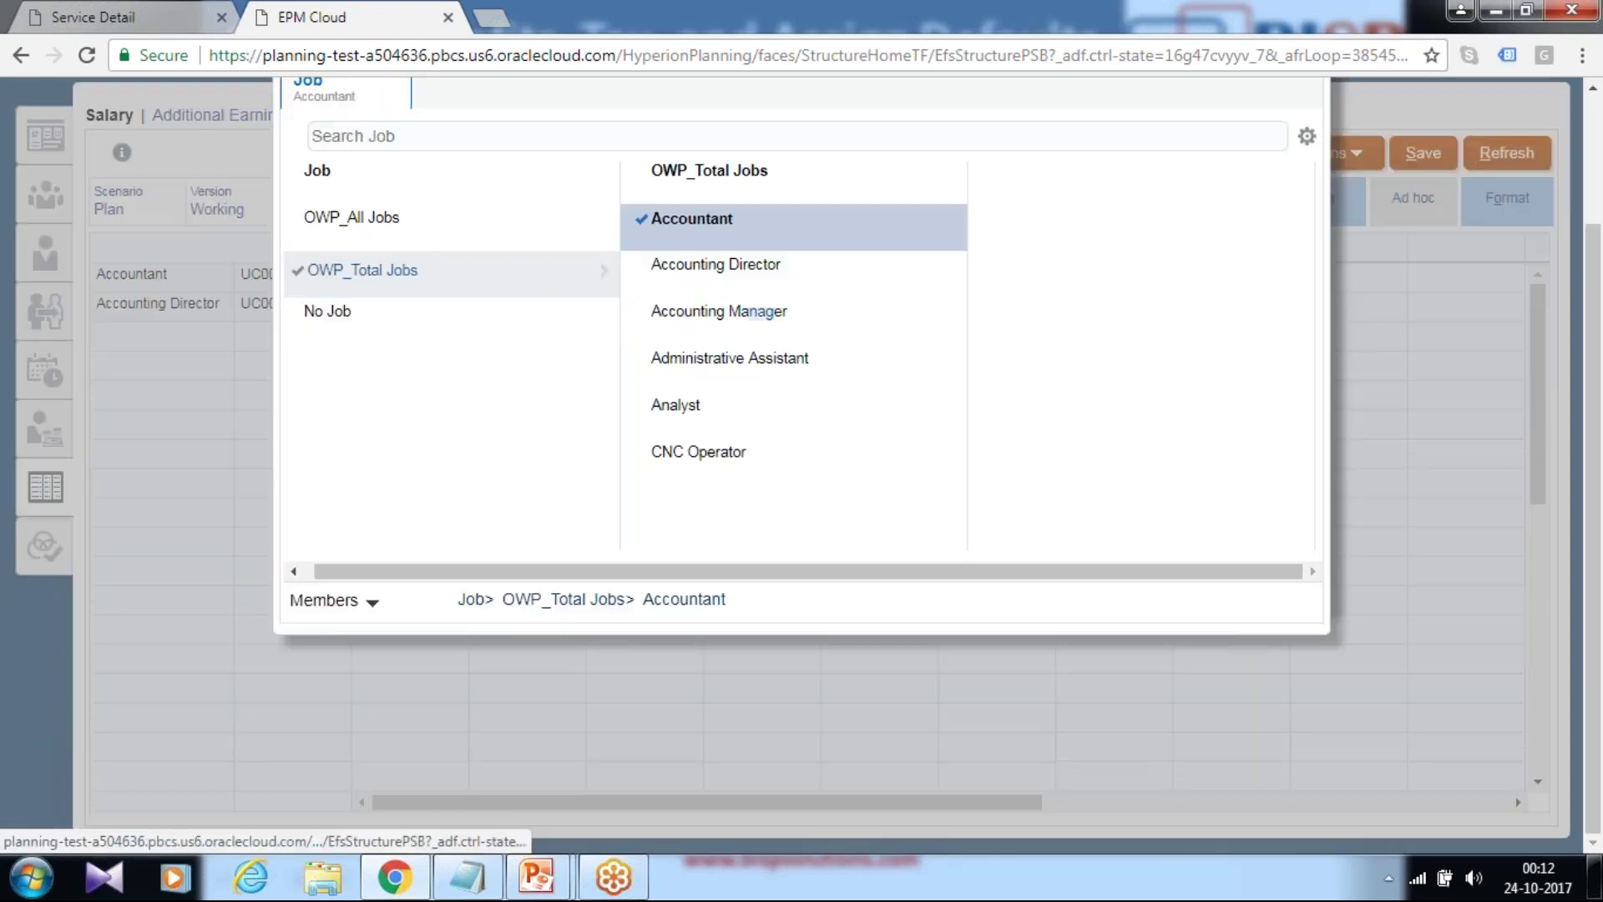
pyautogui.click(647, 367)
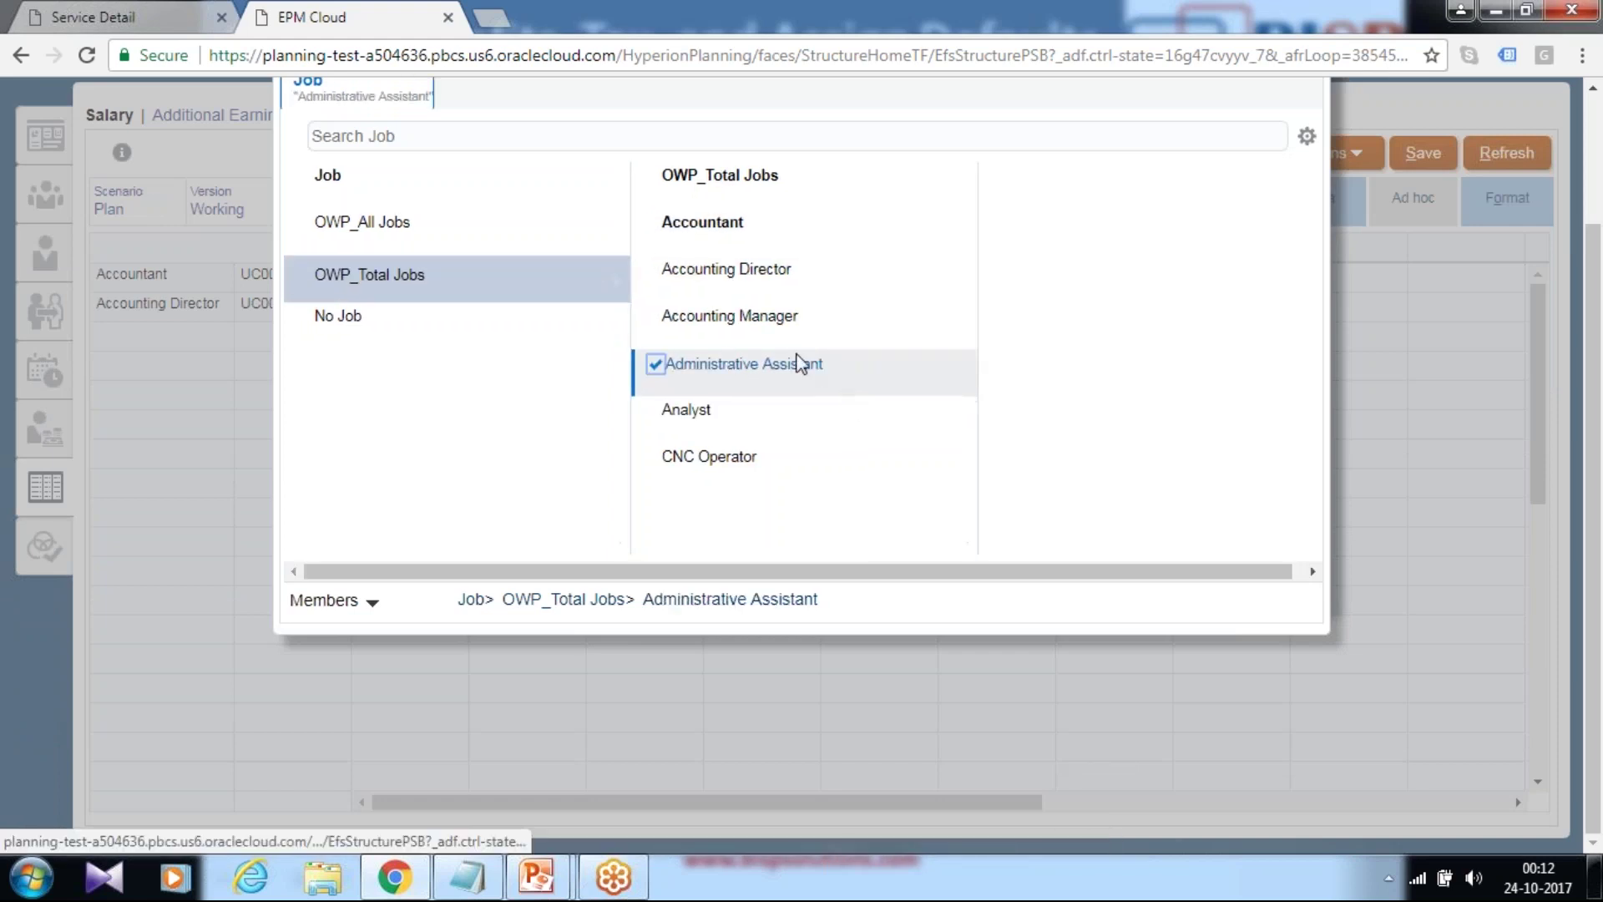
pyautogui.scroll(2, 802, 363)
pyautogui.click(1187, 183)
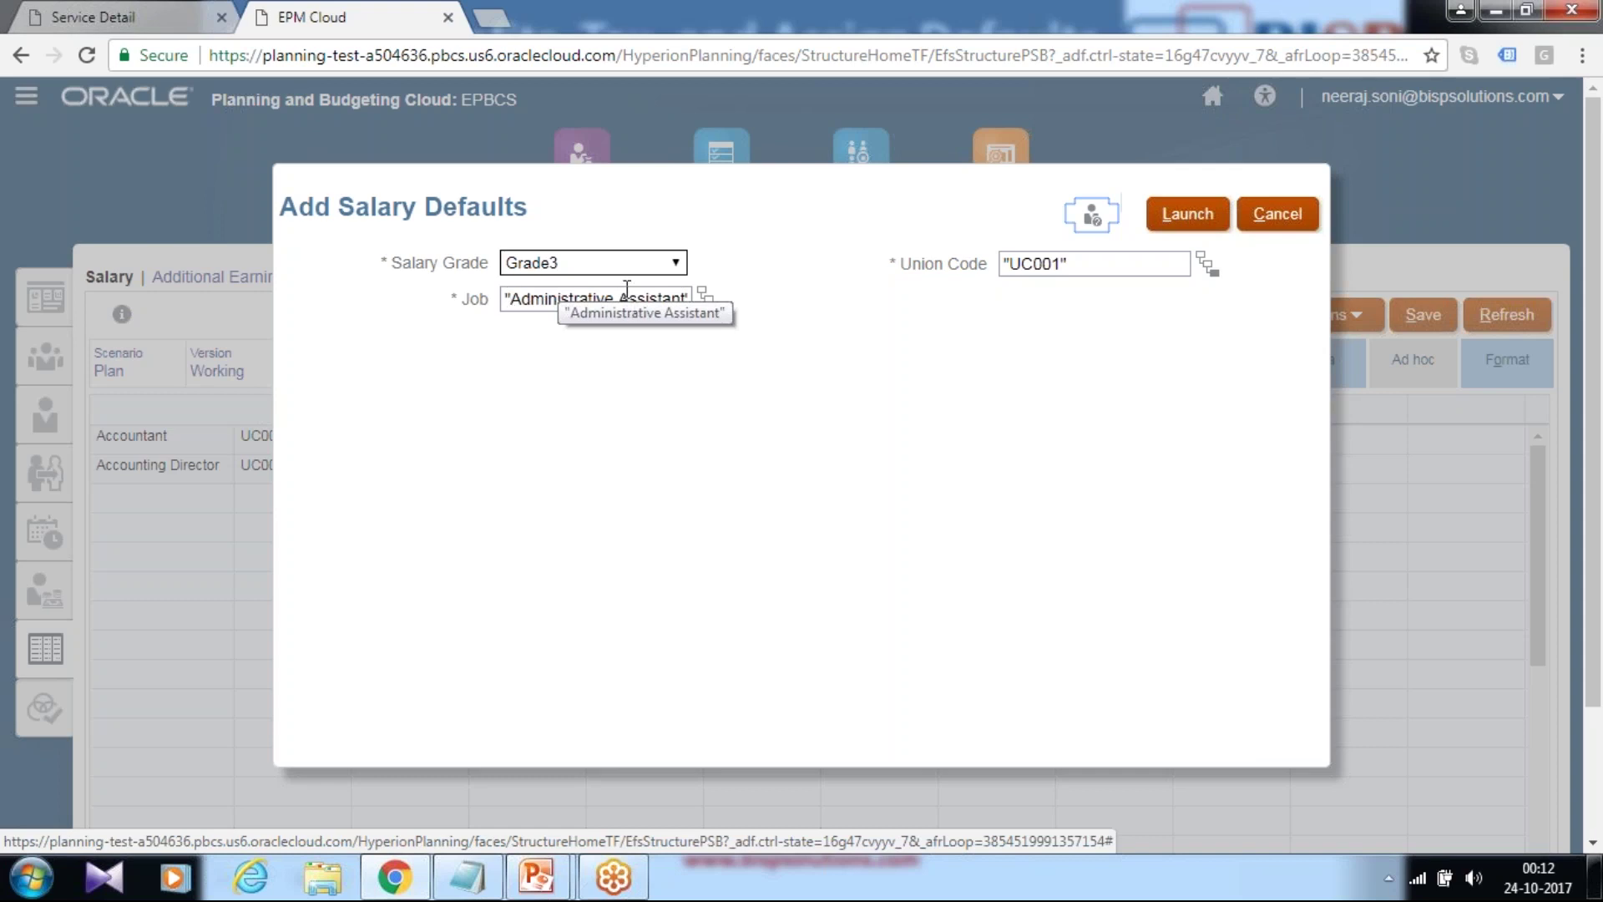
pyautogui.click(1172, 223)
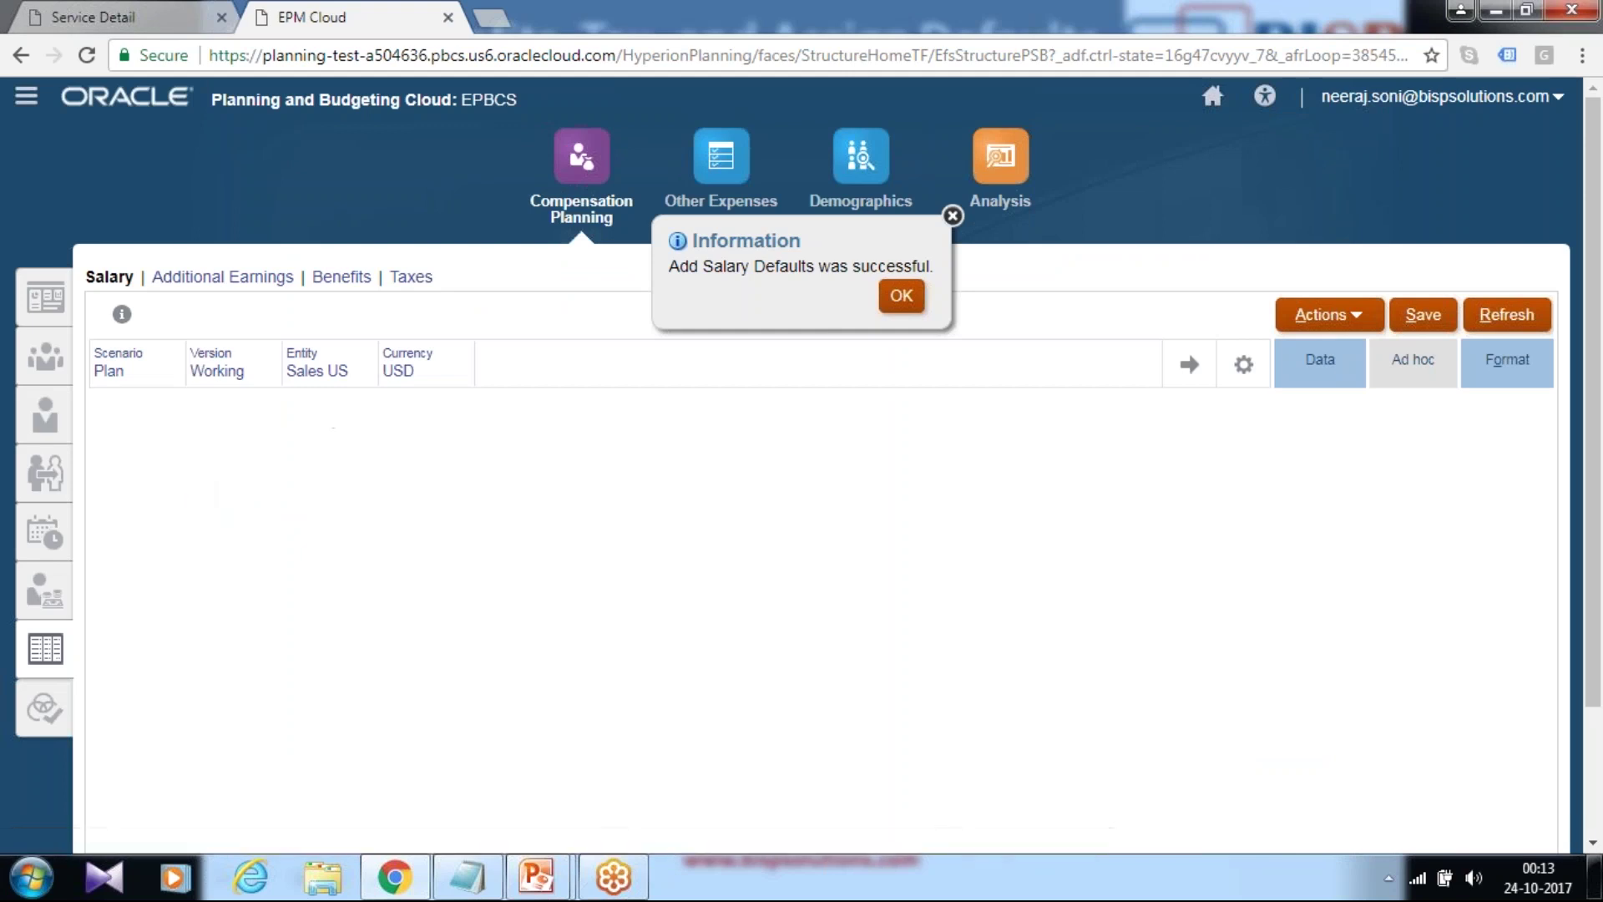
pyautogui.press('Return')
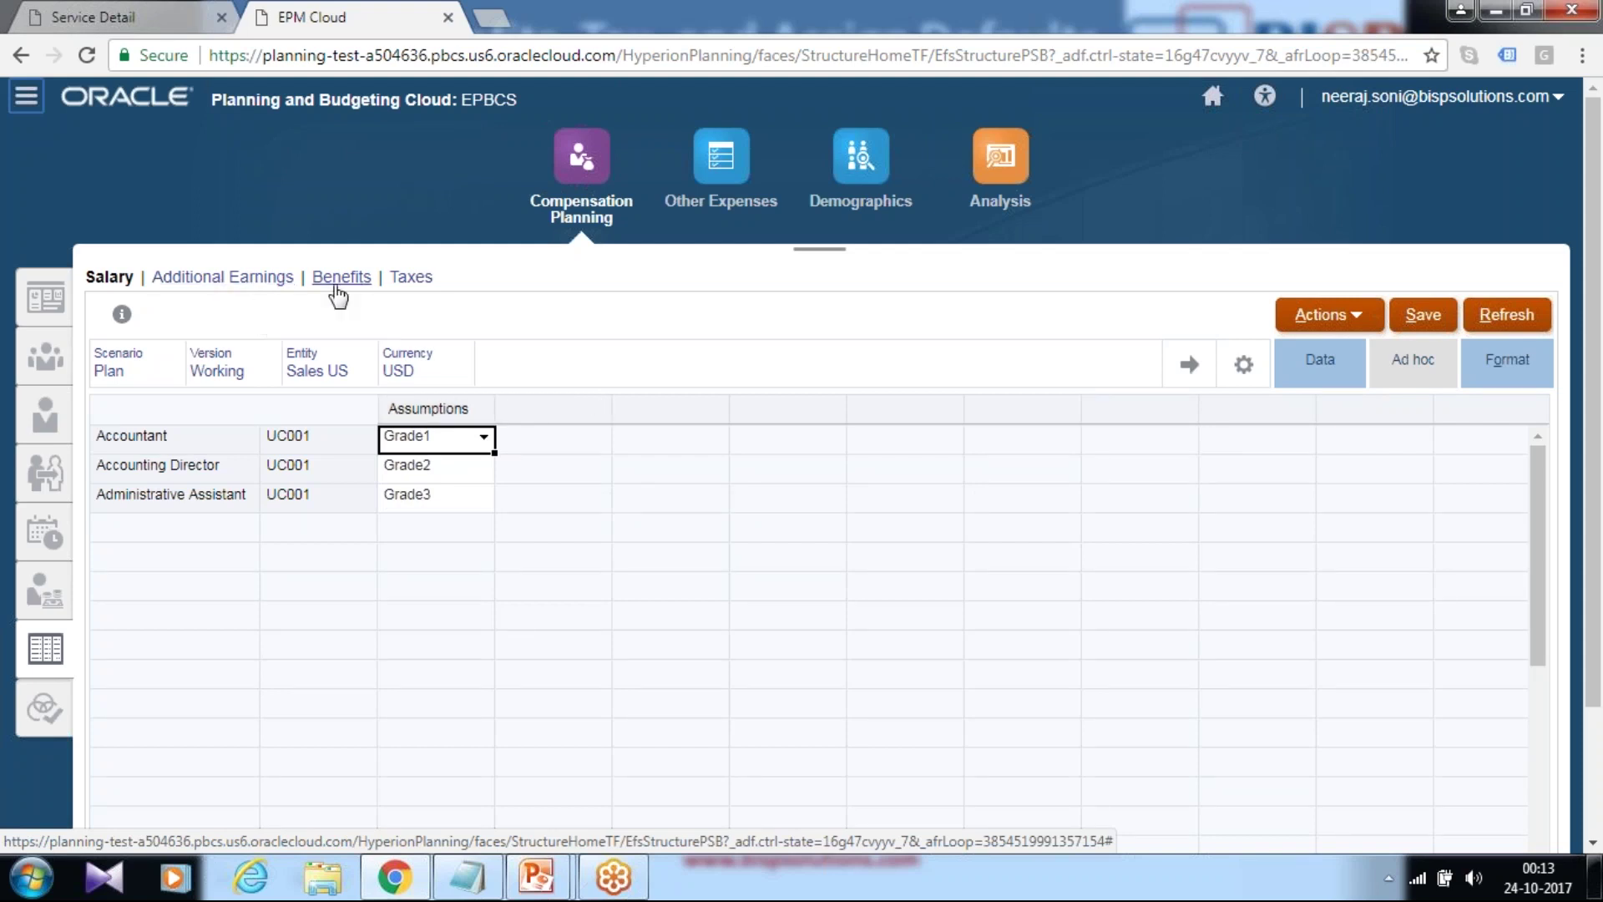
# Open the Component dimension in the dimension editor and expand OWP_Total Component down to the OWP_Benefits members
pyautogui.click(27, 99)
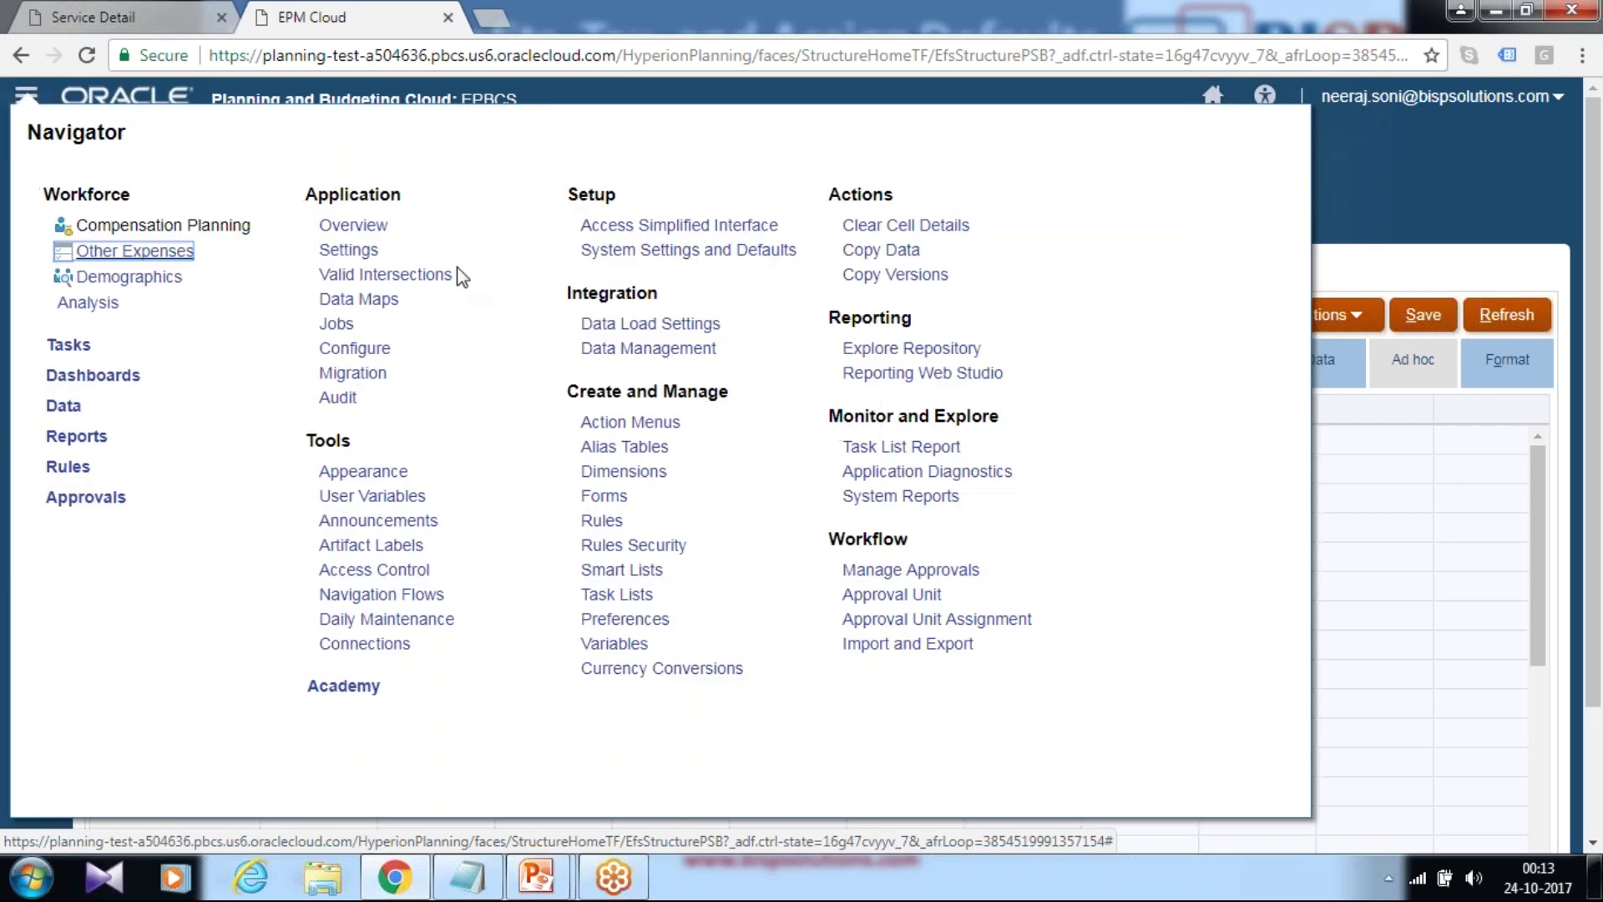
pyautogui.click(624, 471)
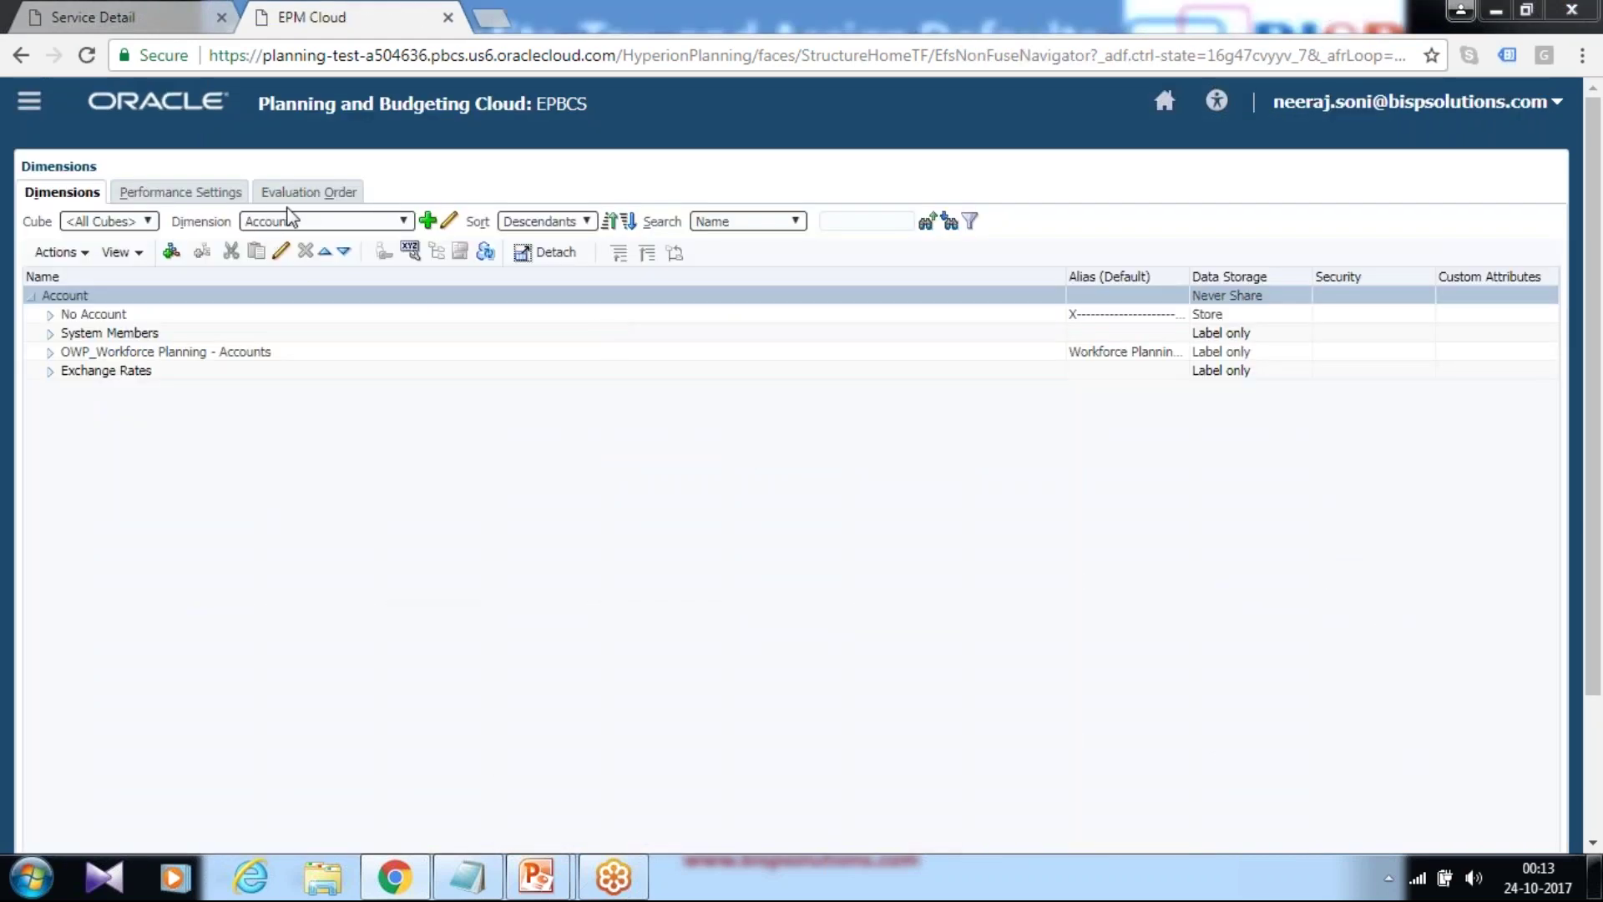
pyautogui.click(315, 223)
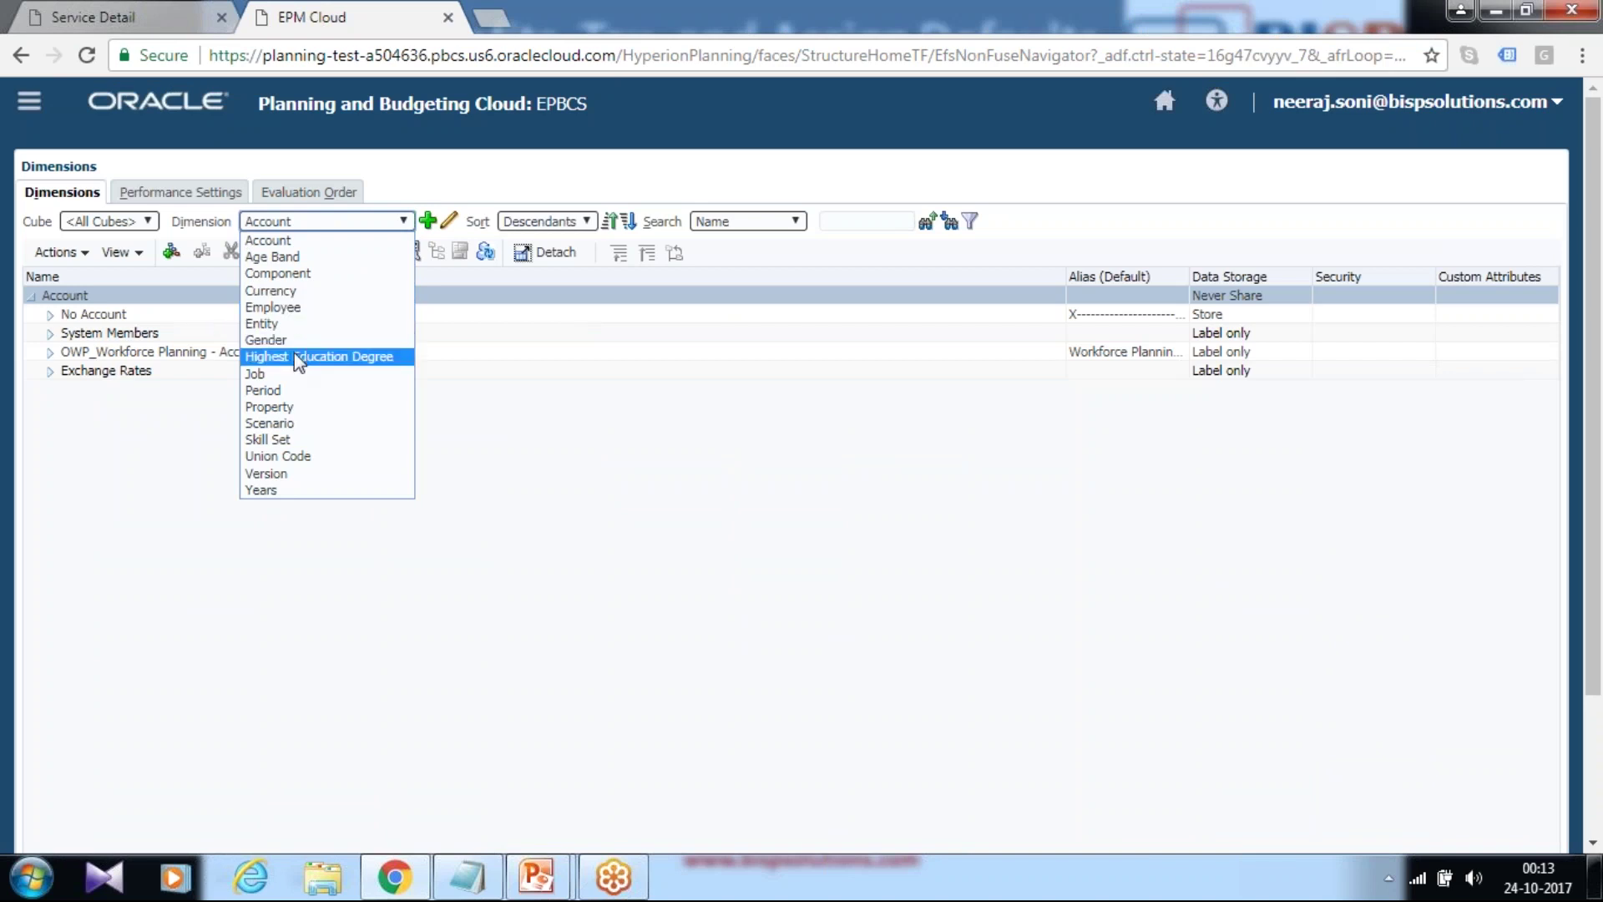
pyautogui.click(303, 279)
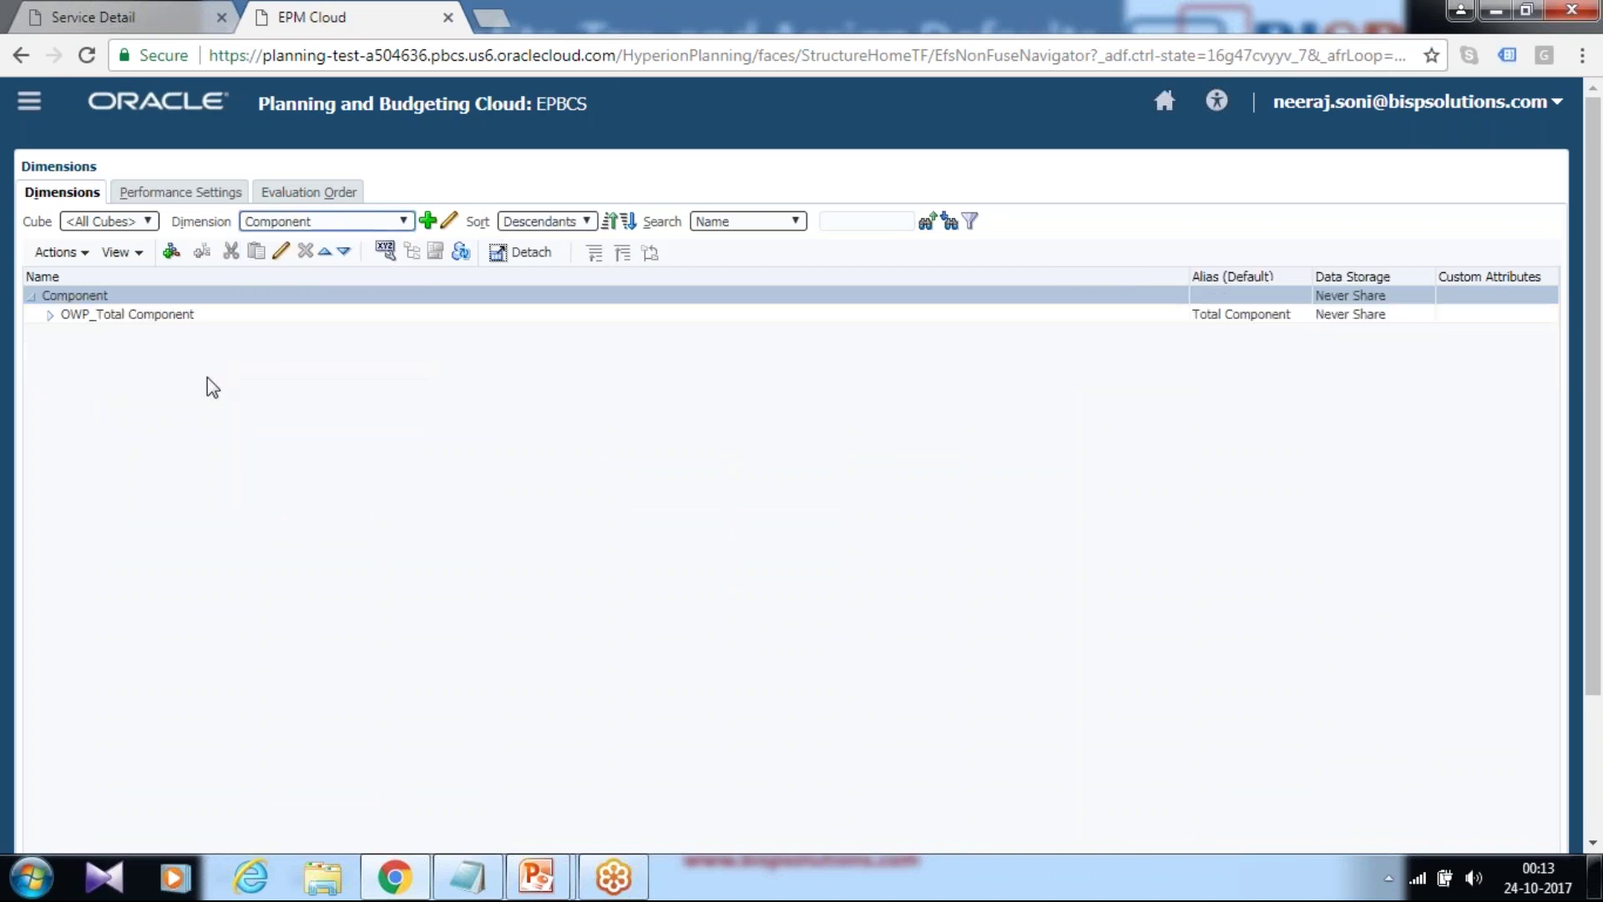
pyautogui.click(50, 315)
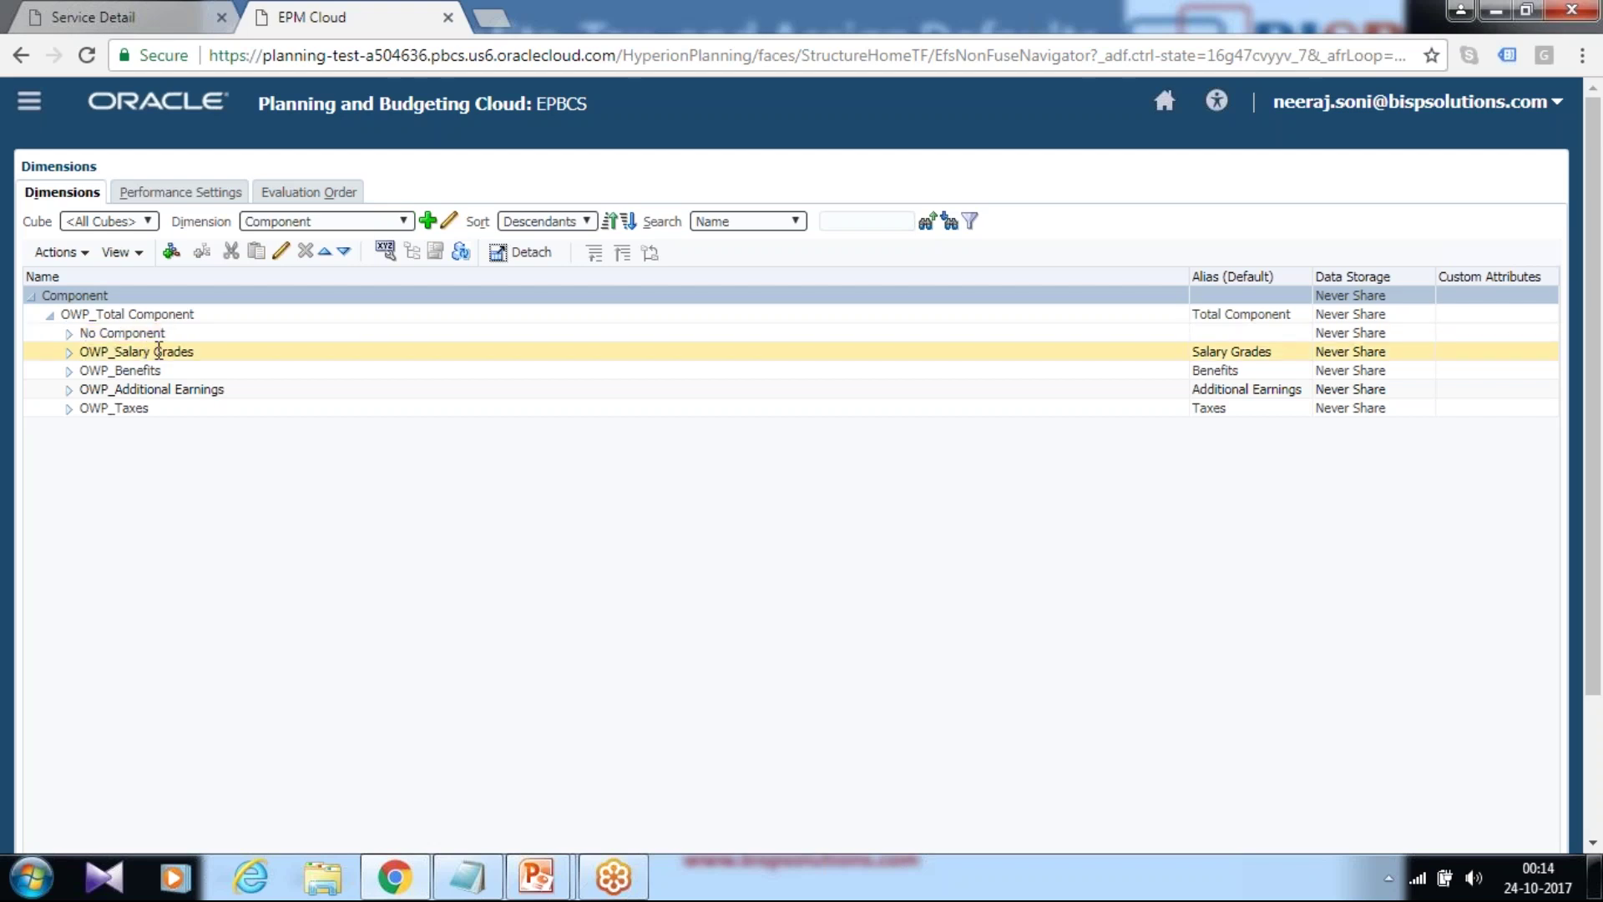
pyautogui.click(70, 371)
# Start a sibling member of Car_Allowance and name it Tuition Reimbursement, copying the name from the Notepad list
pyautogui.click(153, 408)
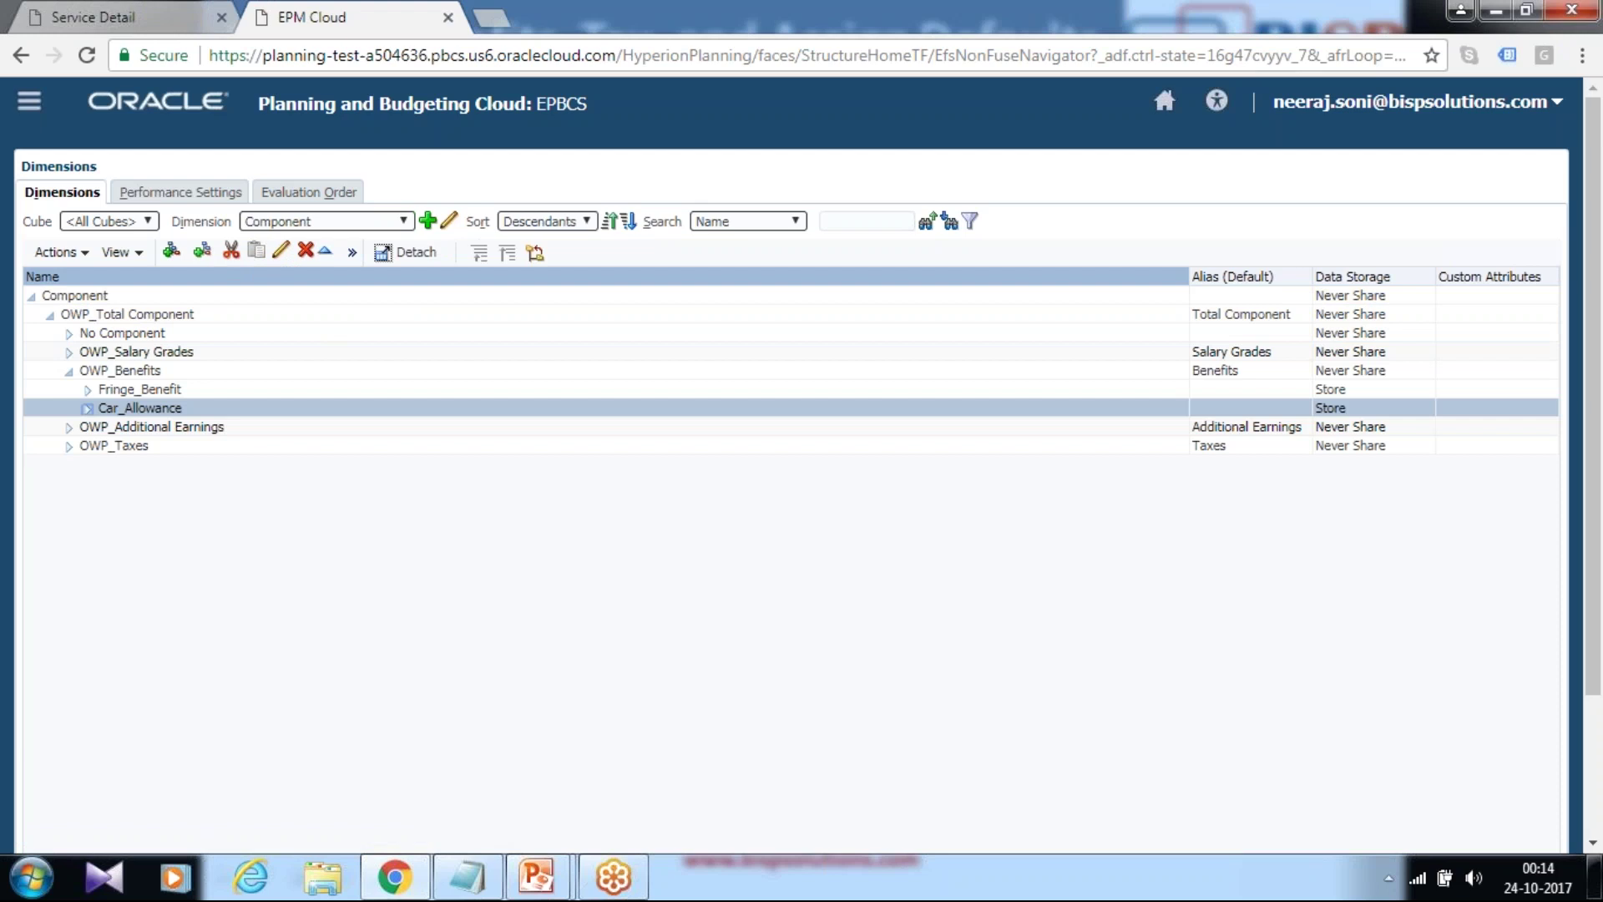
pyautogui.click(203, 251)
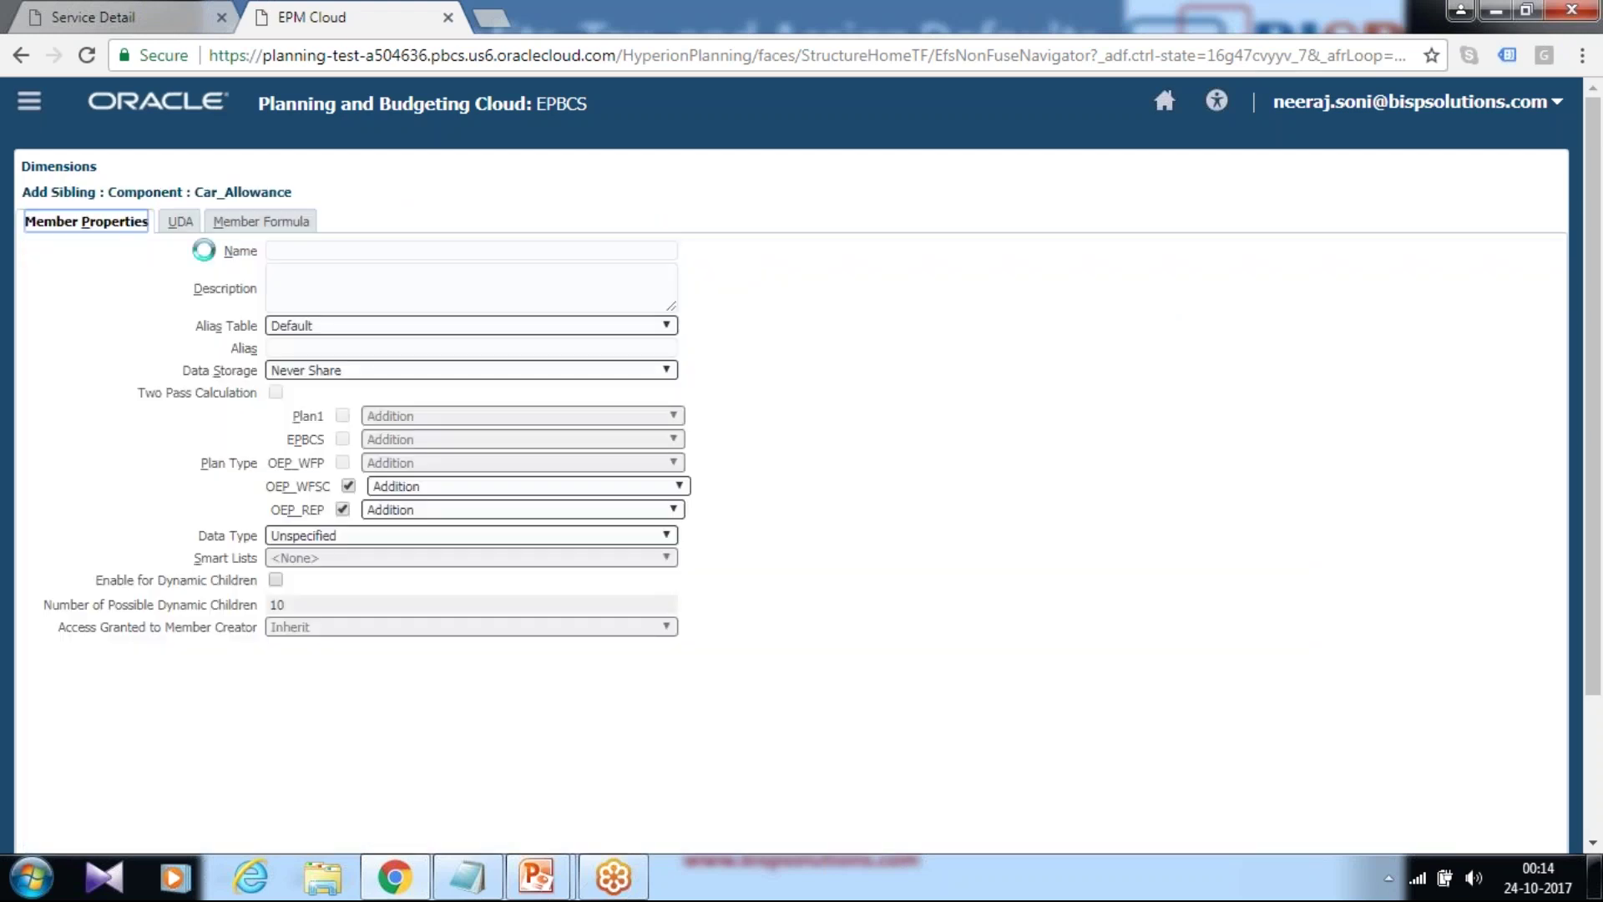
pyautogui.click(392, 328)
pyautogui.click(383, 267)
pyautogui.click(383, 254)
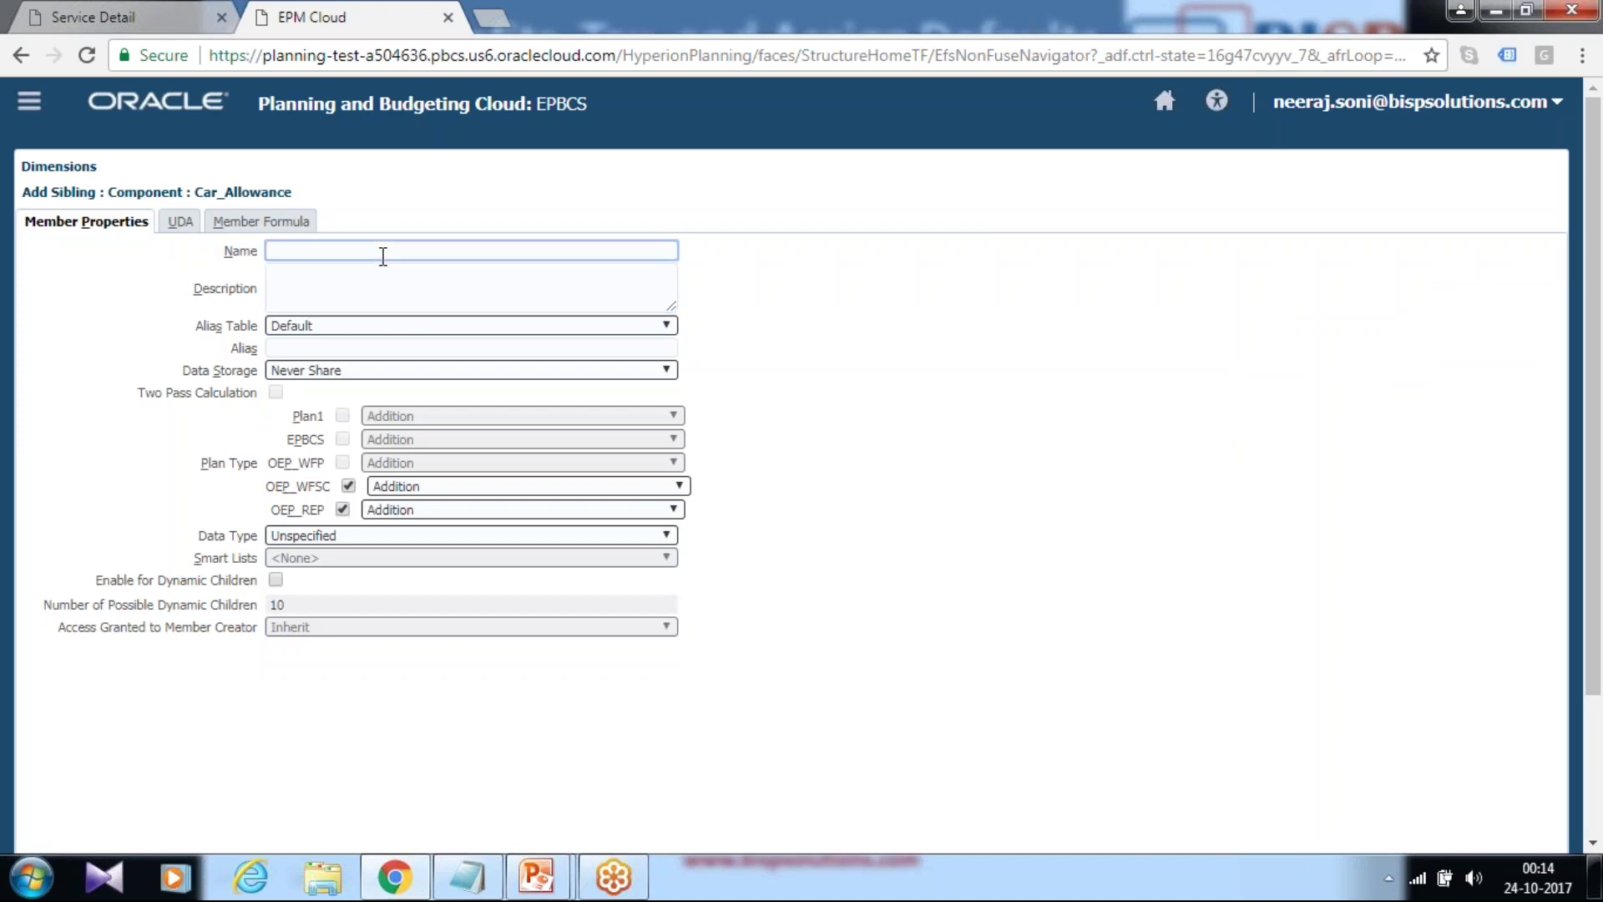
pyautogui.click(466, 876)
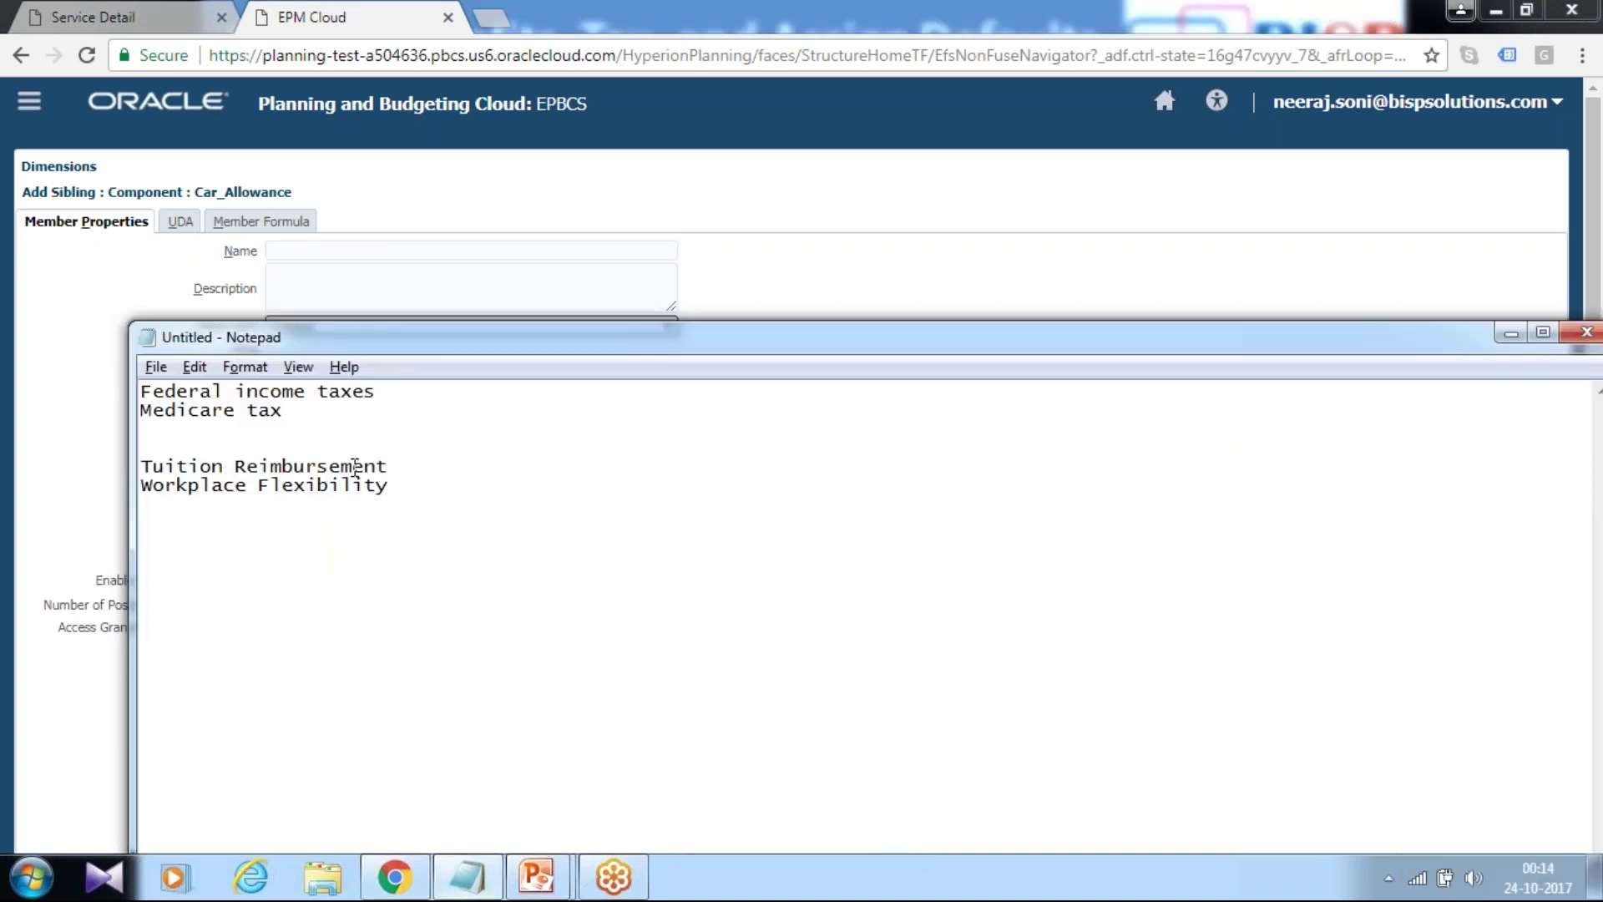
pyautogui.moveTo(400, 466); pyautogui.dragTo(130, 460)
pyautogui.hotkey('ctrl', 'c')
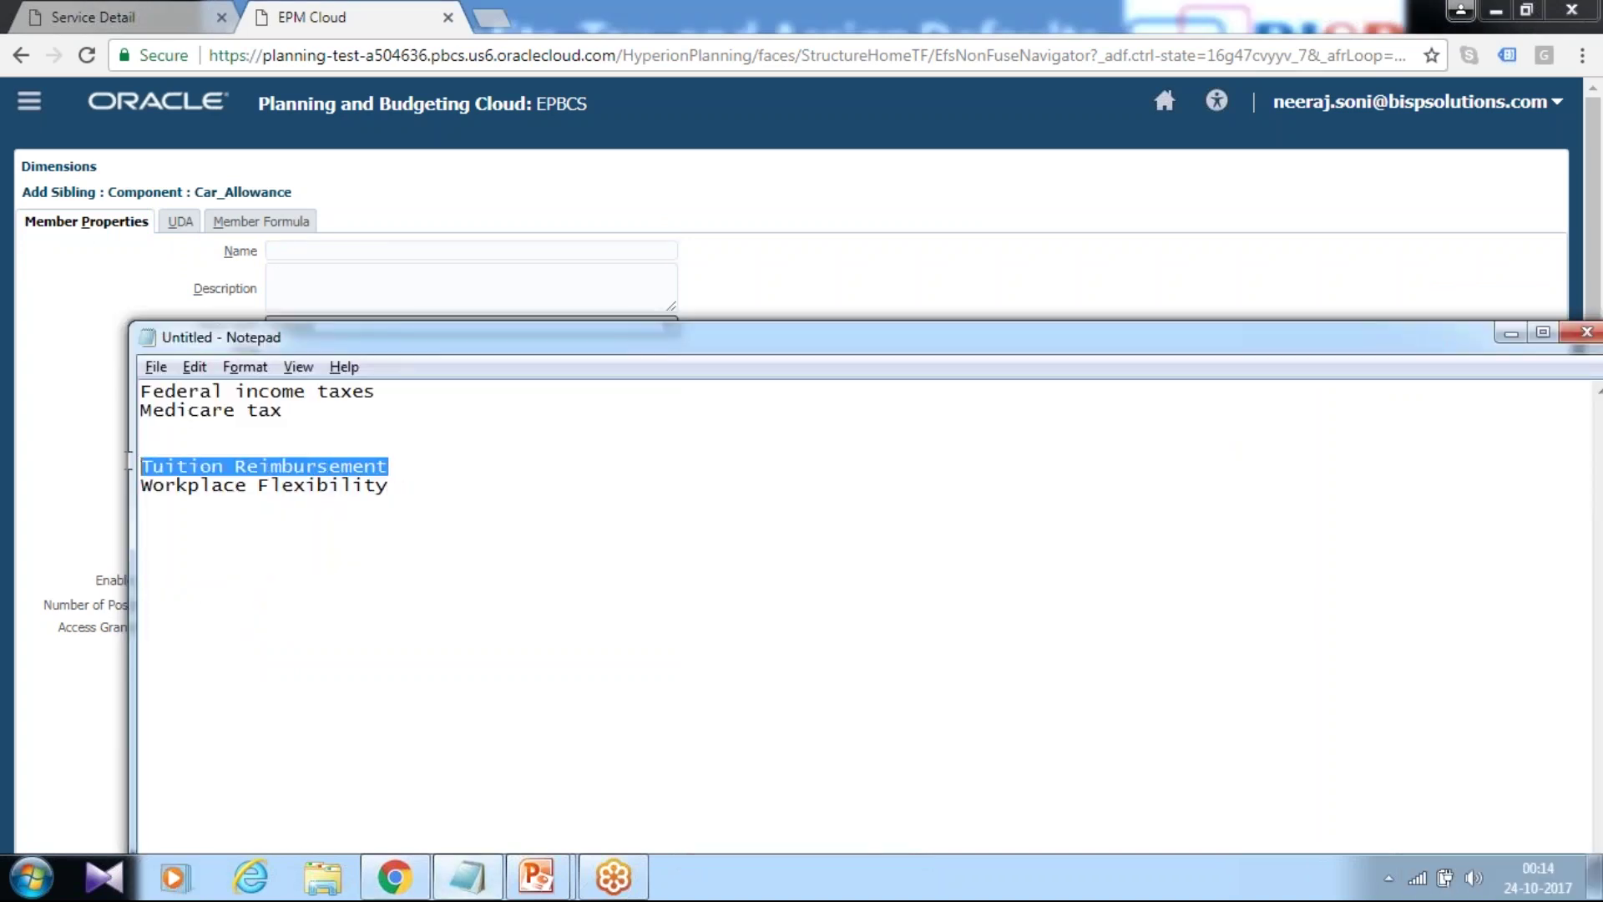
pyautogui.click(383, 253)
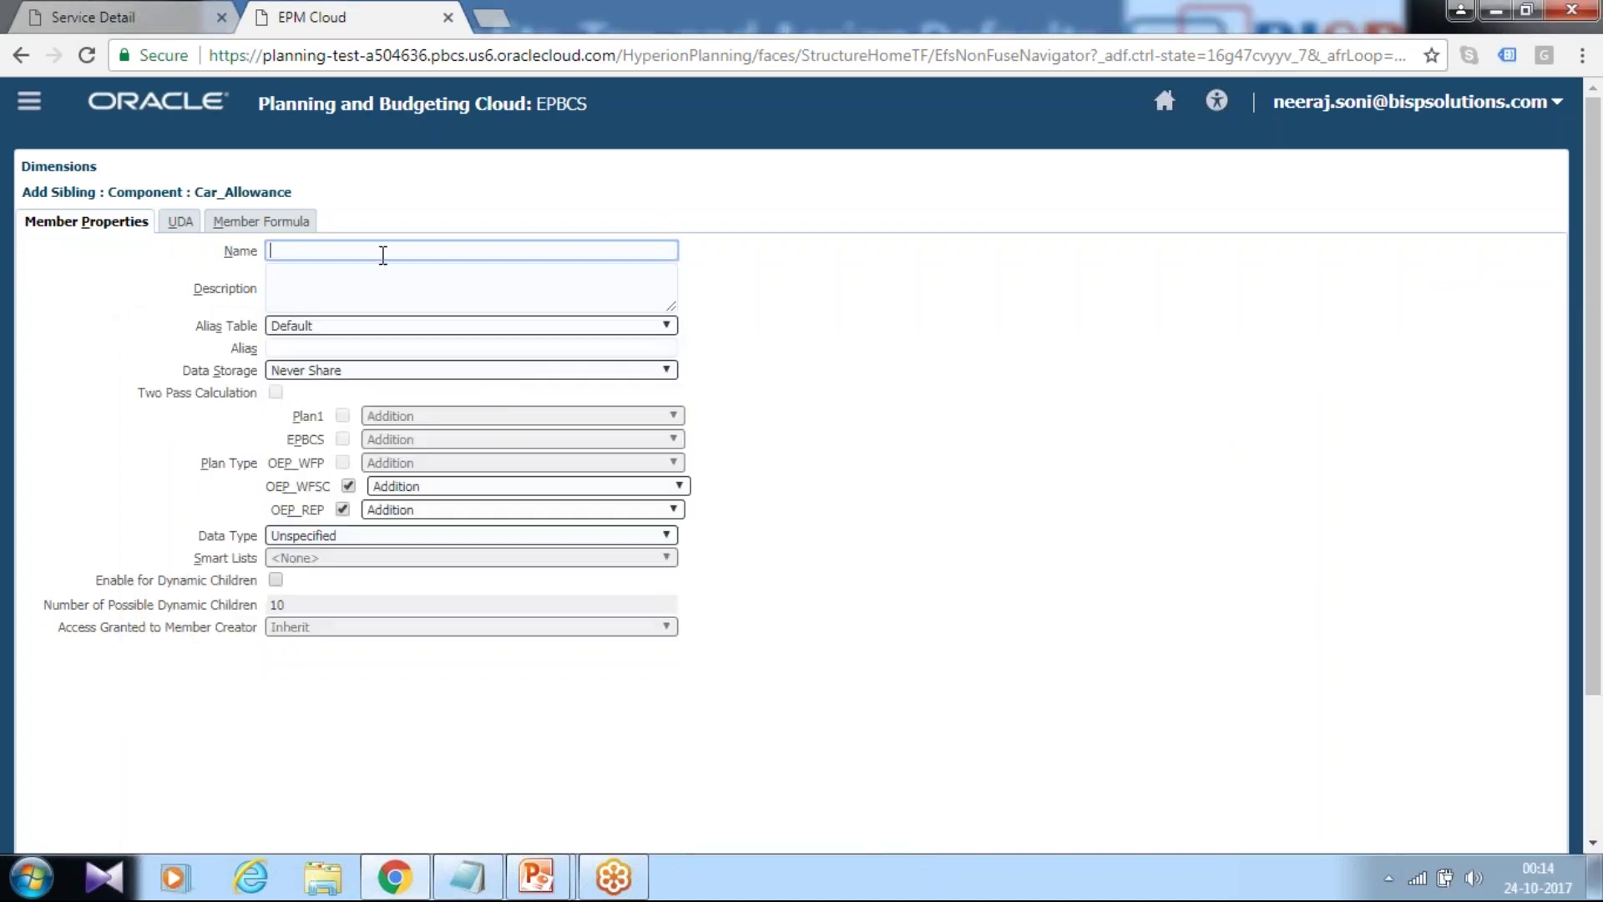
pyautogui.hotkey('ctrl', 'v')
# Set the Tuition Reimbursement member's data storage to Store and save the member
pyautogui.click(352, 369)
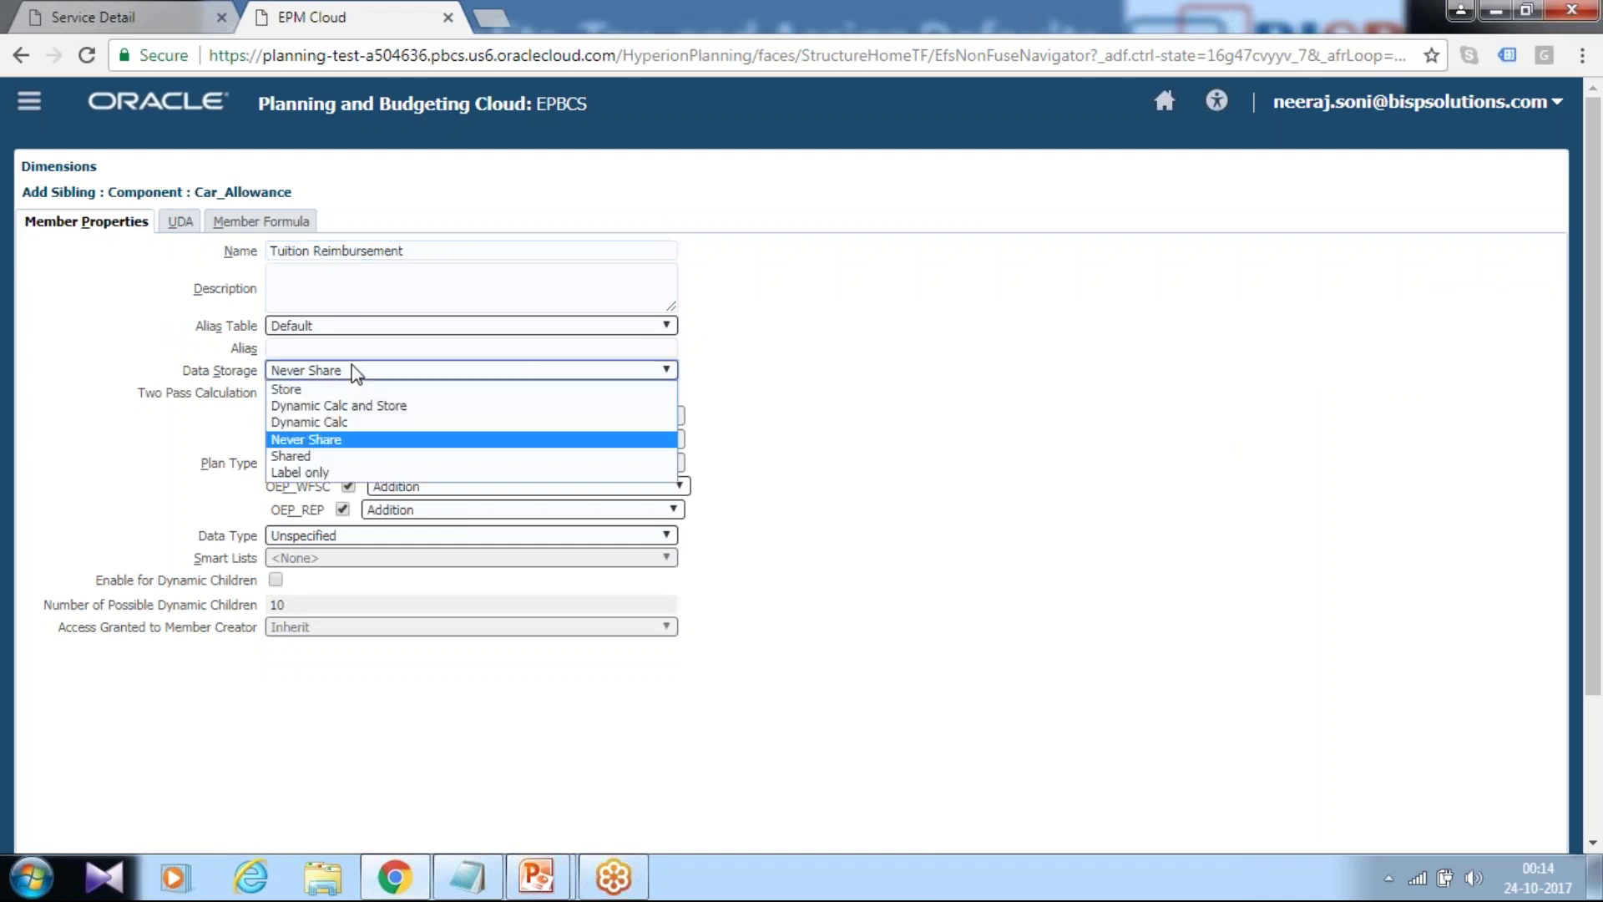
pyautogui.click(333, 389)
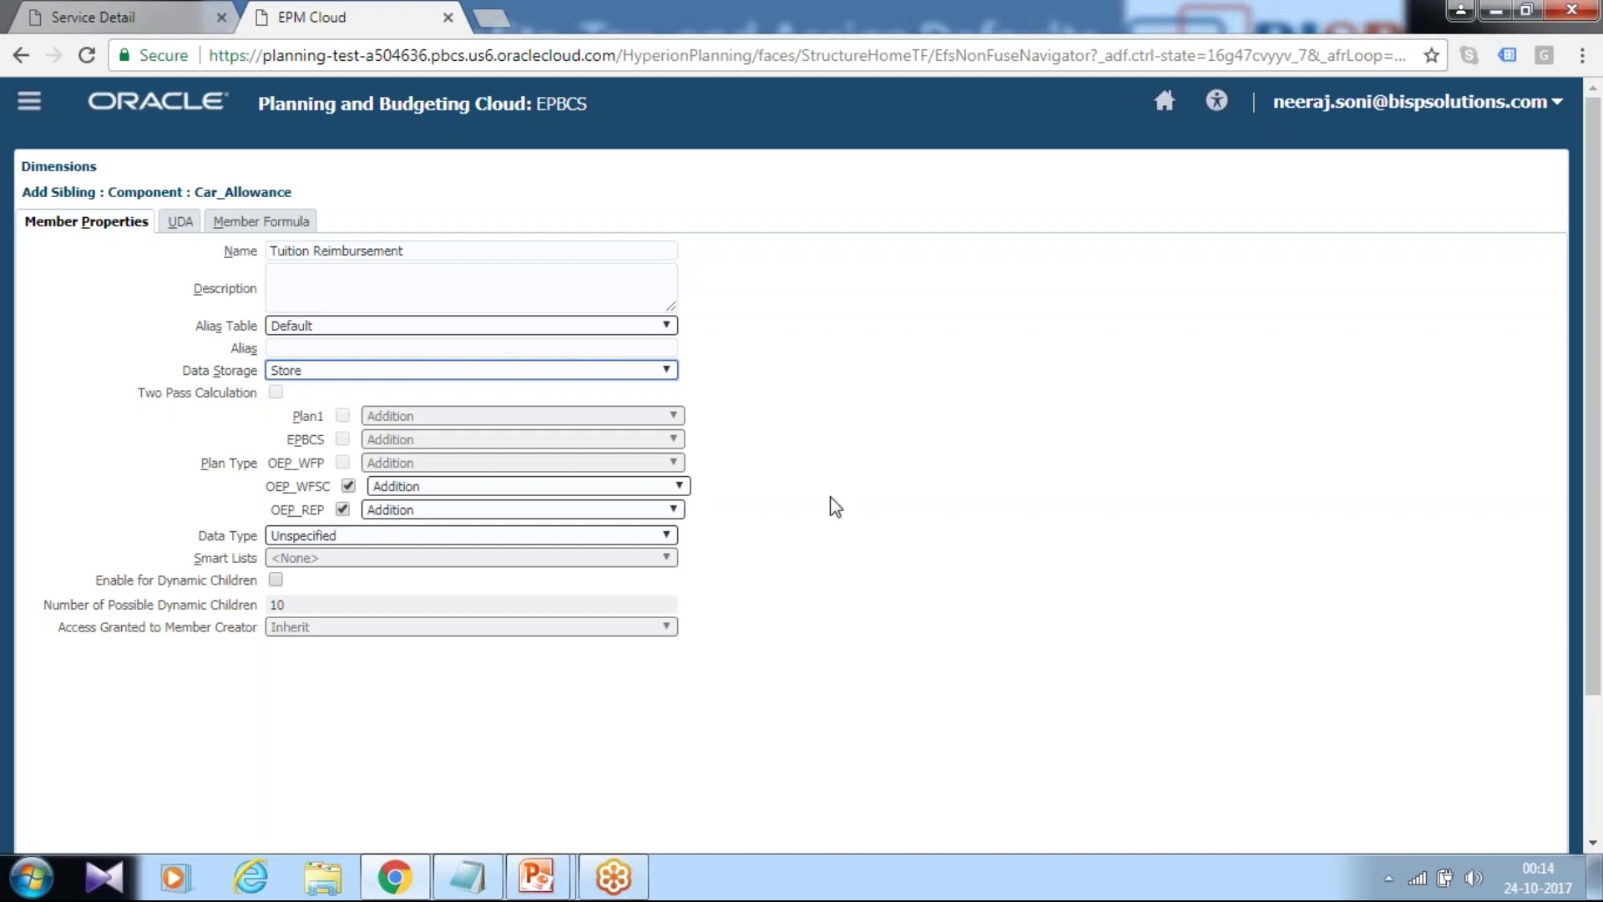
pyautogui.scroll(-3, 1014, 388)
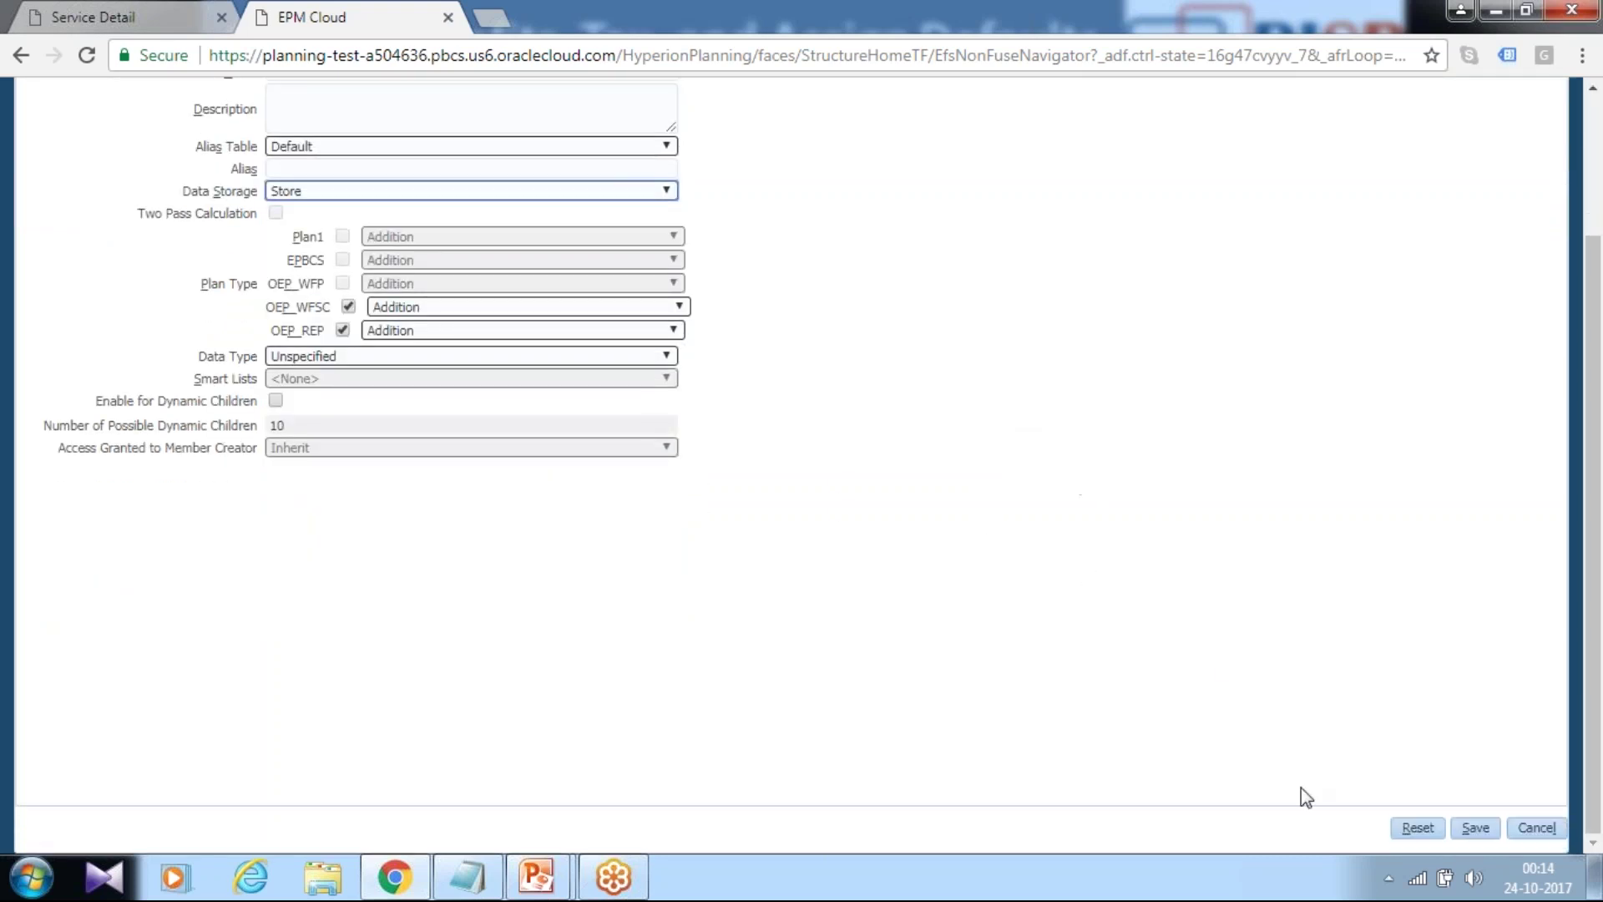
pyautogui.click(1465, 829)
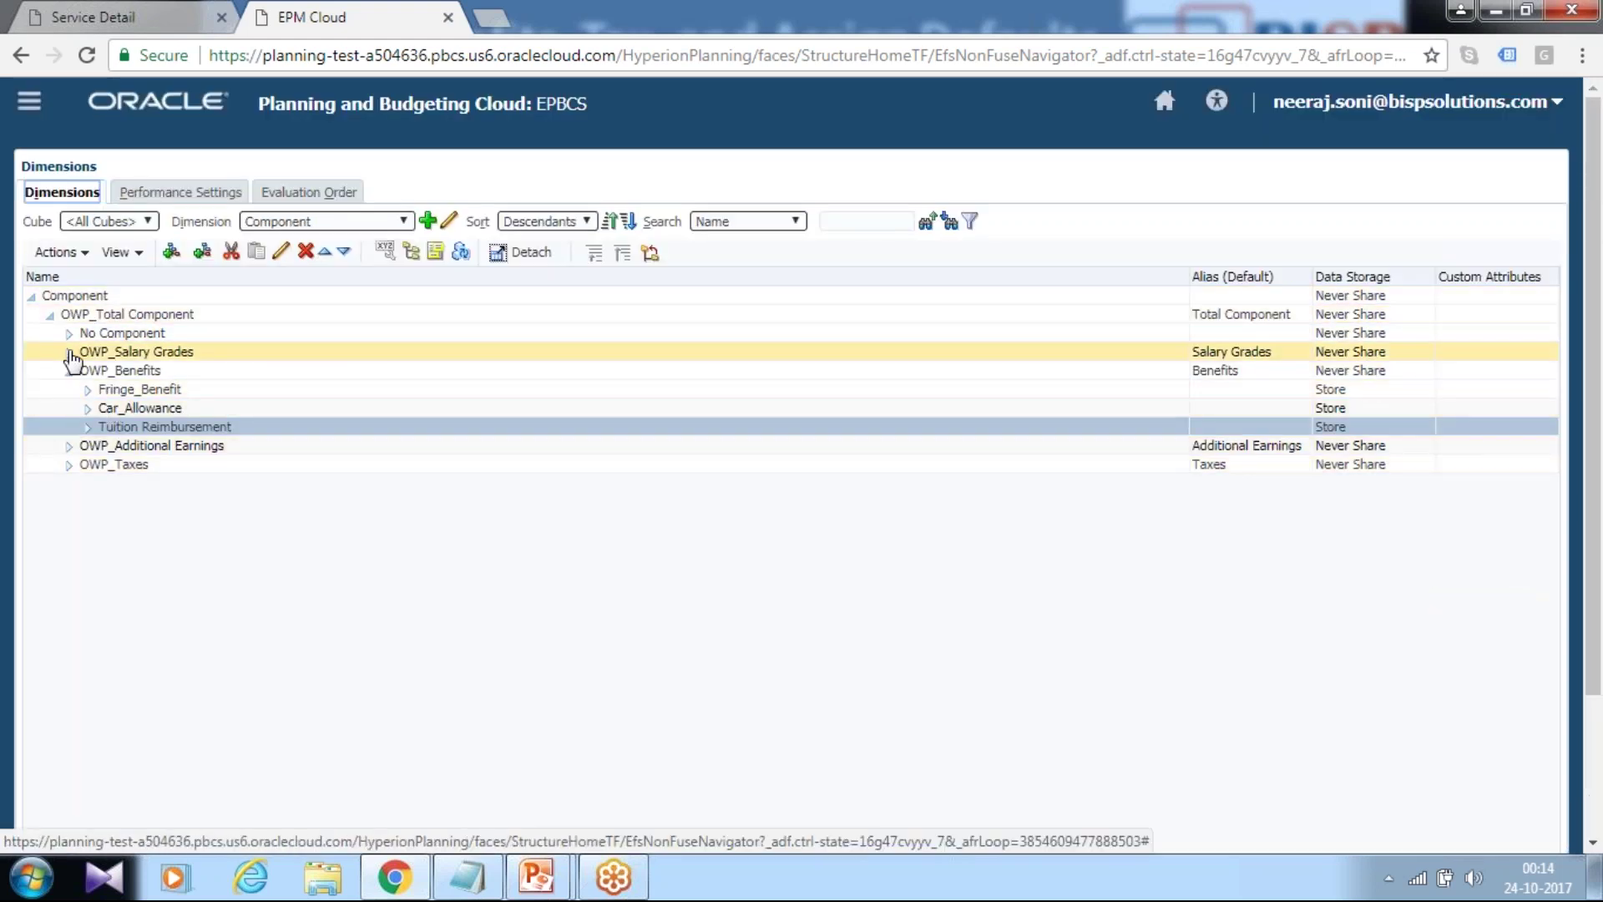
# Expand OWP_Taxes and start a new sibling member of FICA
pyautogui.click(69, 465)
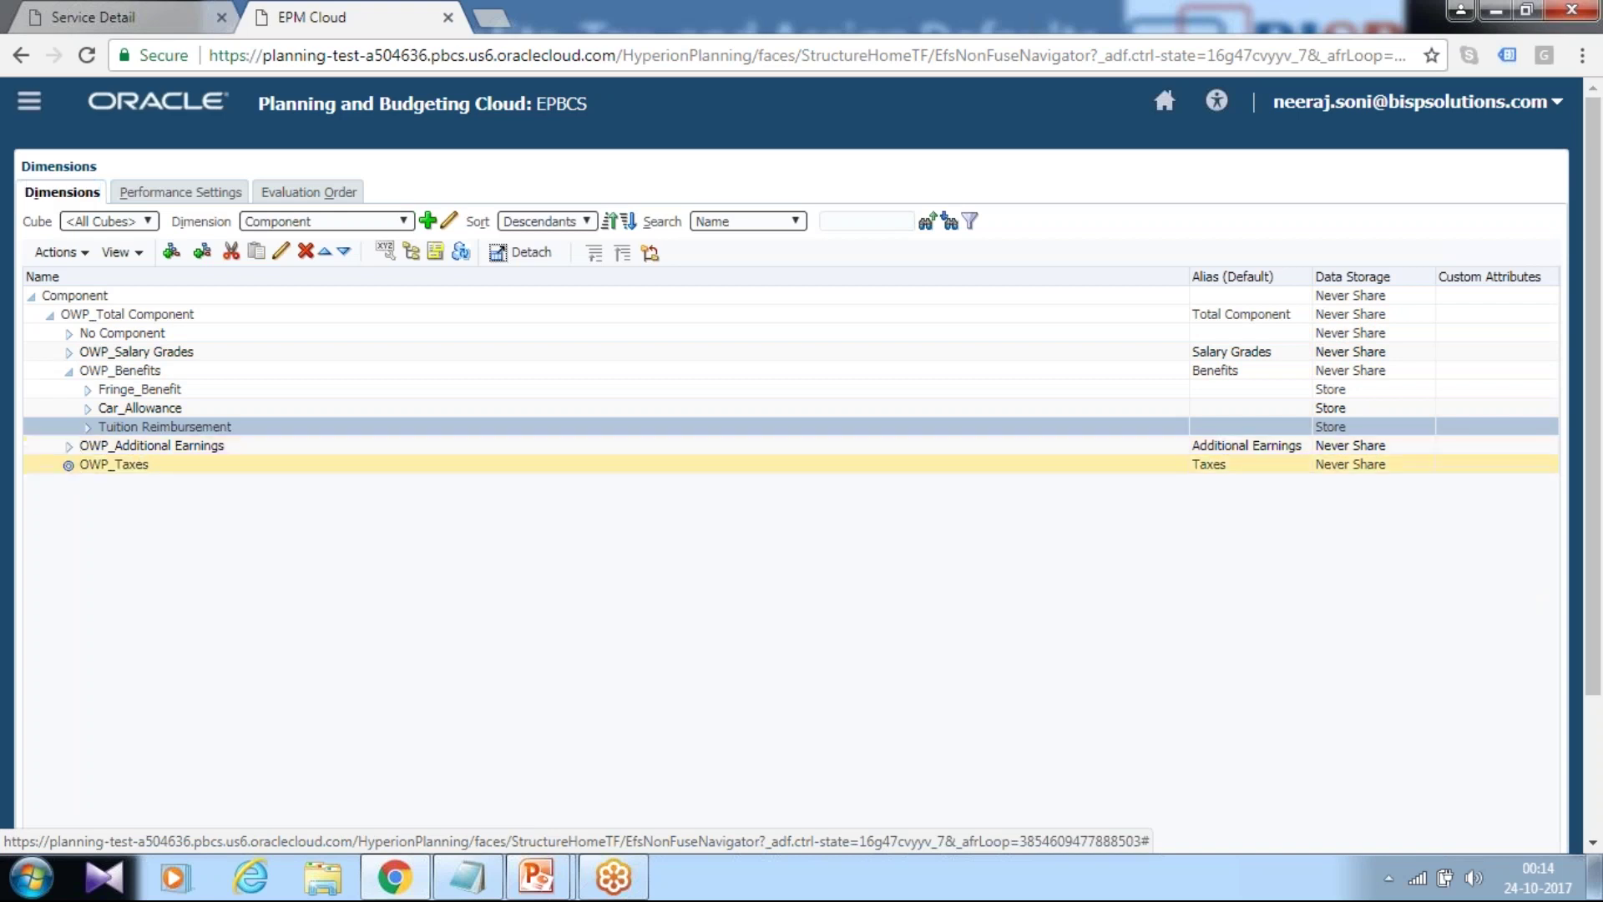
pyautogui.click(124, 482)
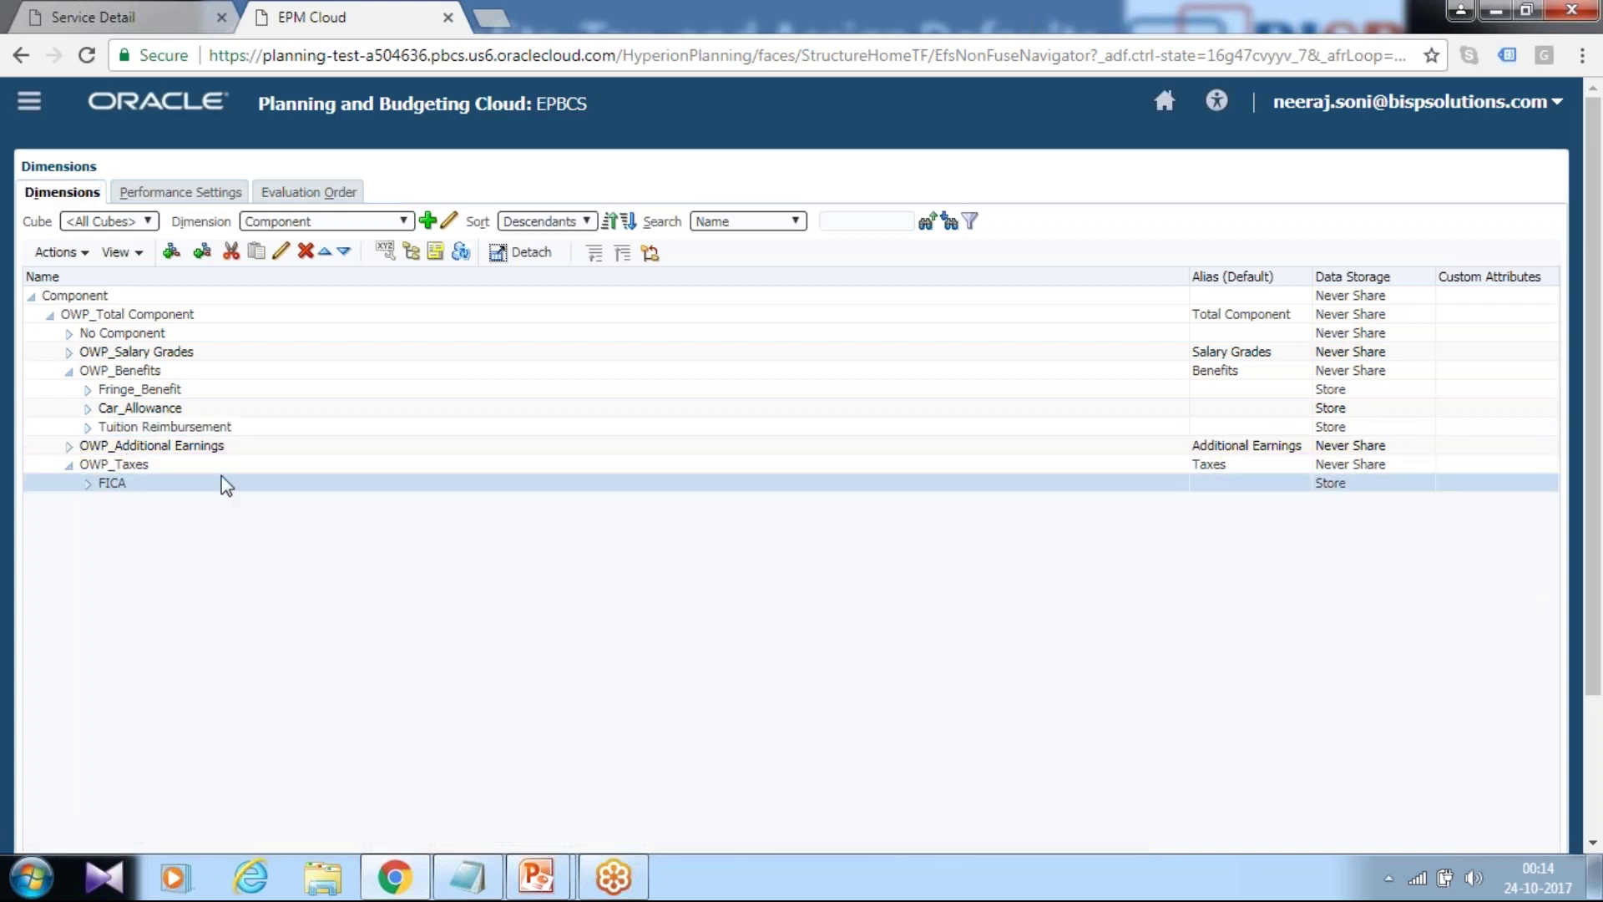
pyautogui.click(87, 484)
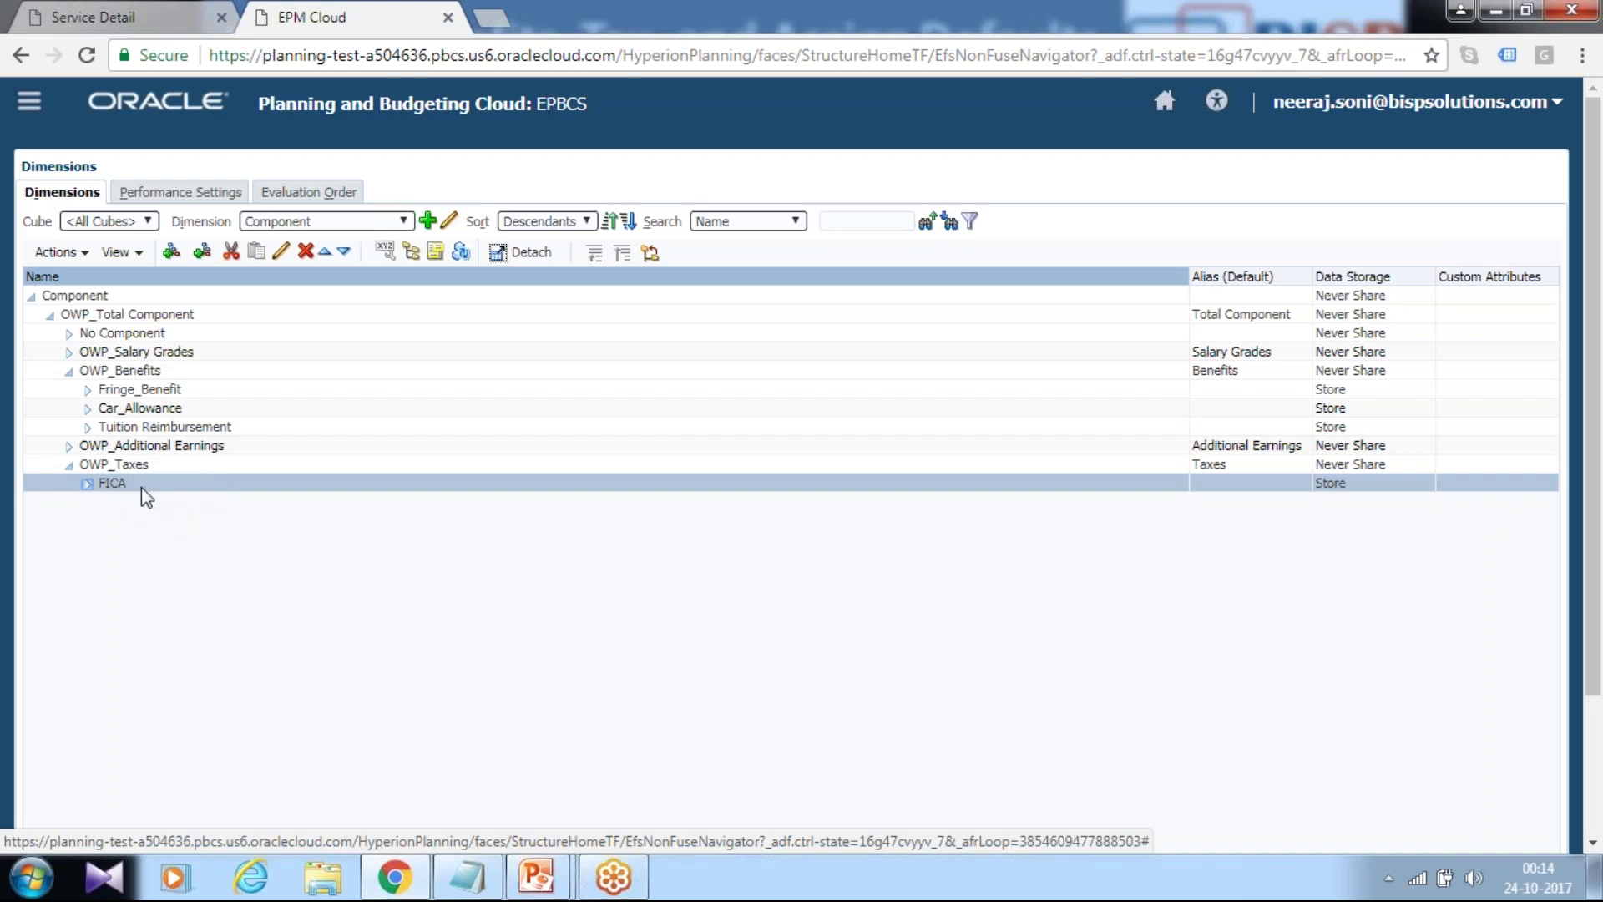
pyautogui.click(201, 251)
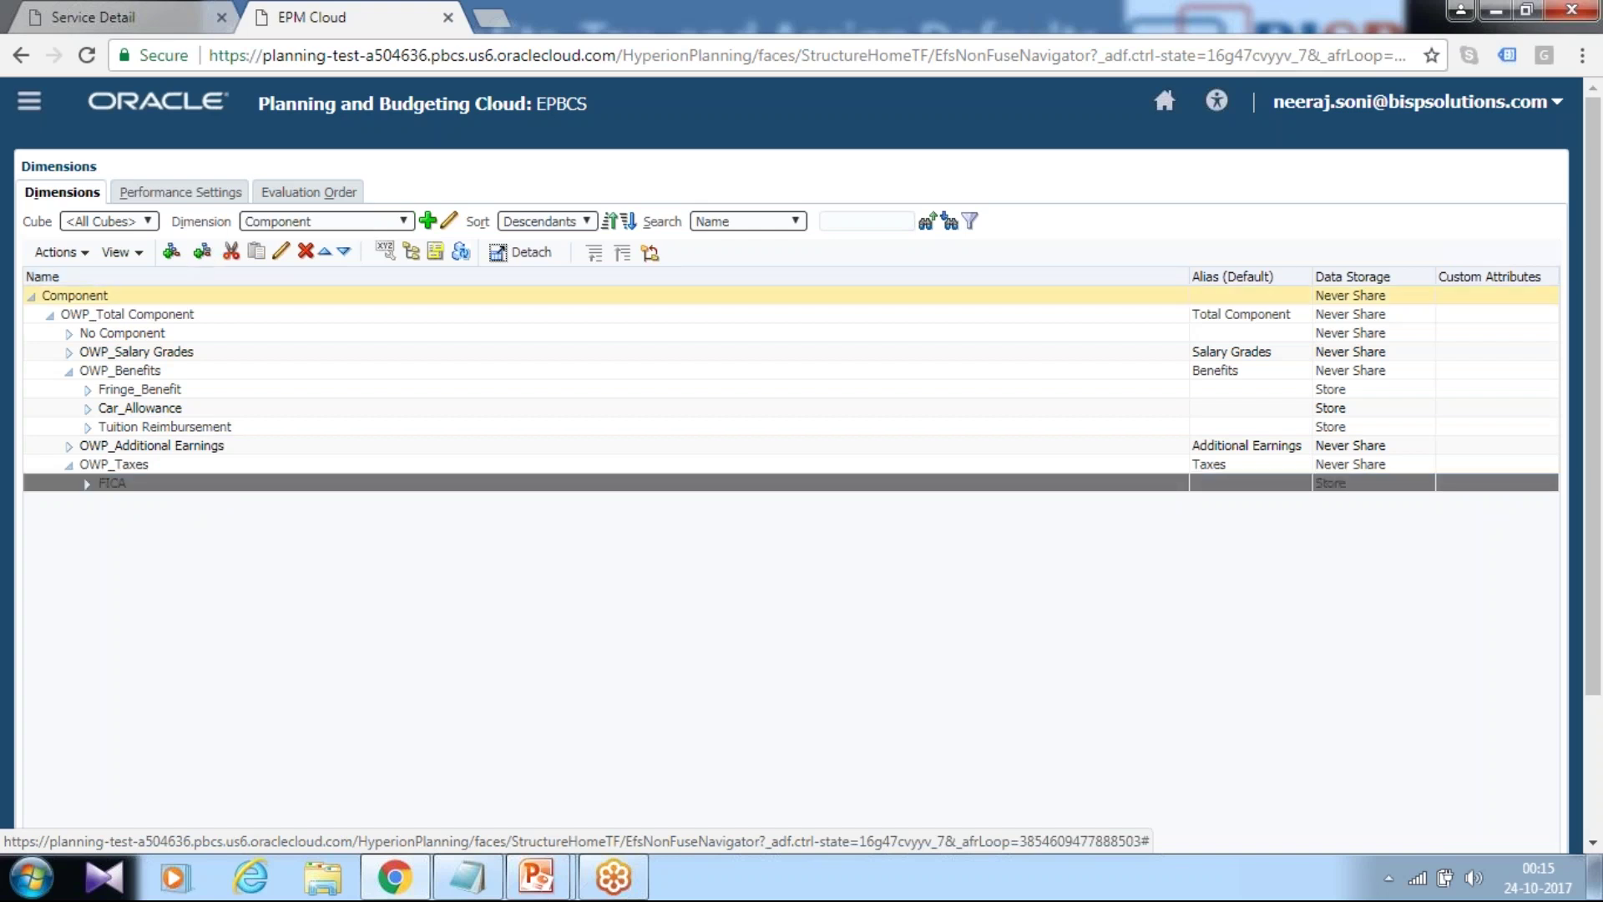
pyautogui.click(468, 879)
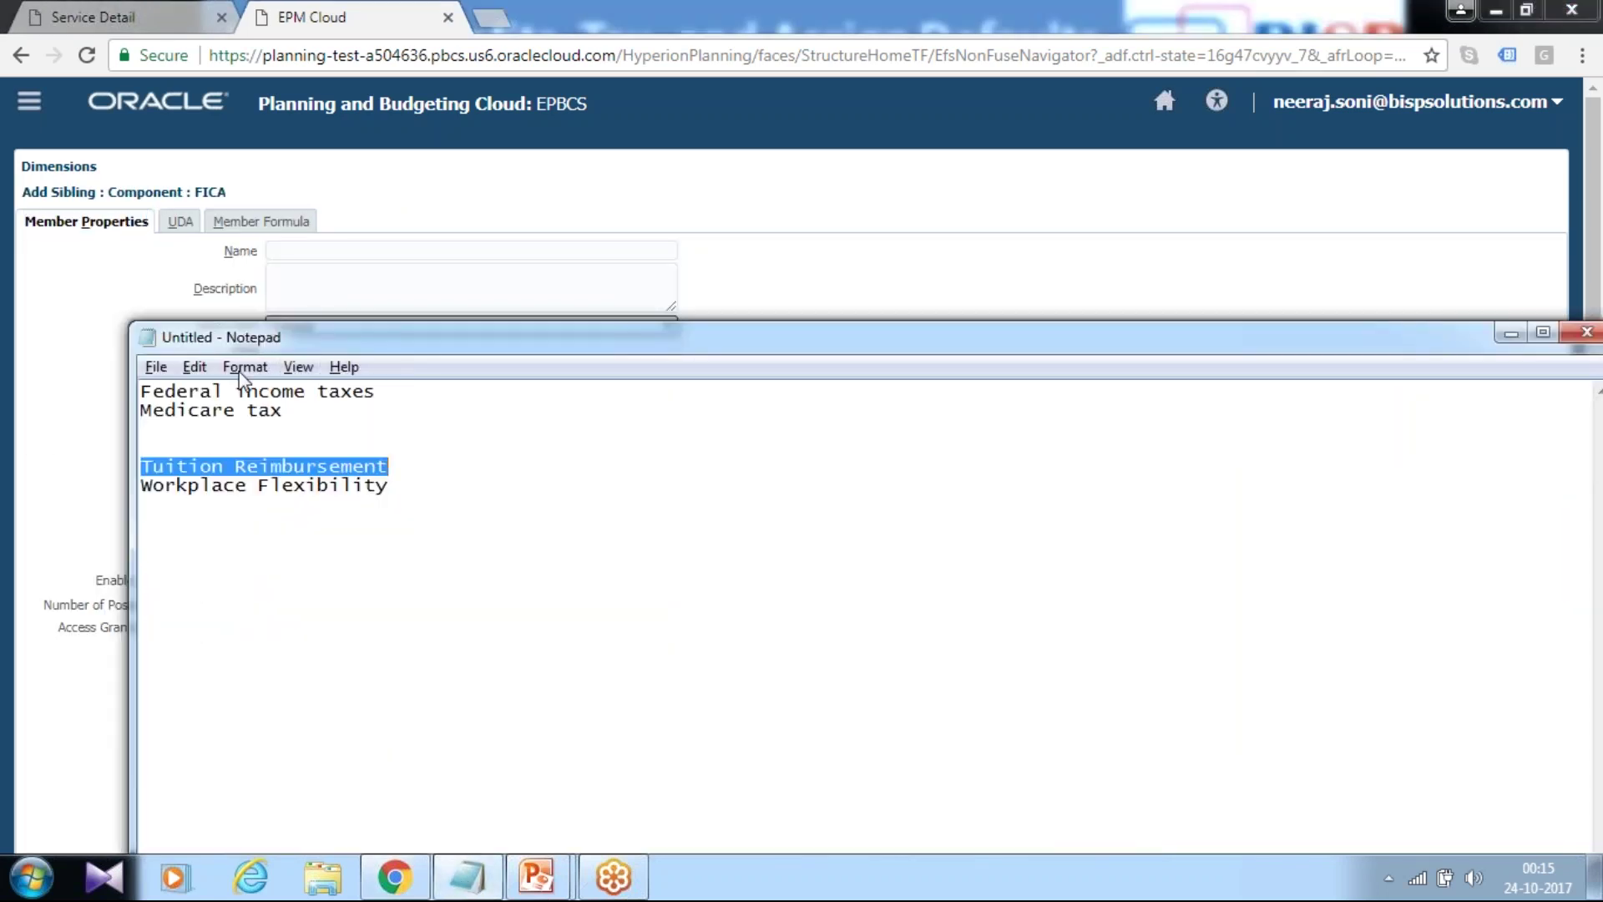
pyautogui.moveTo(377, 391); pyautogui.dragTo(143, 390)
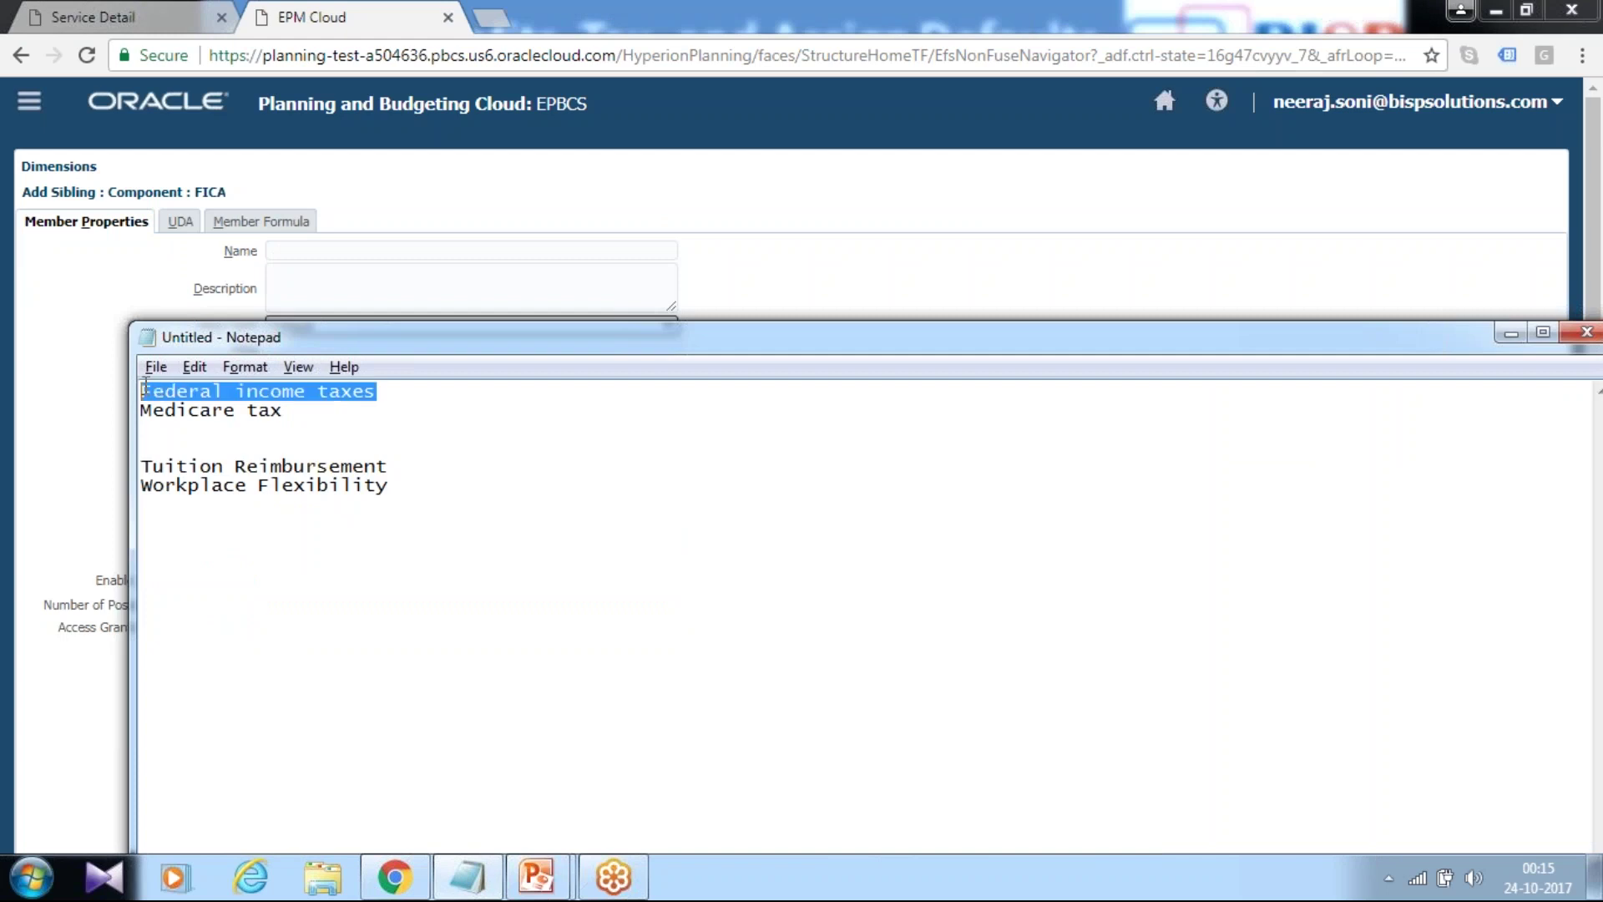
pyautogui.click(145, 386)
pyautogui.hotkey('alt', 'Tab')
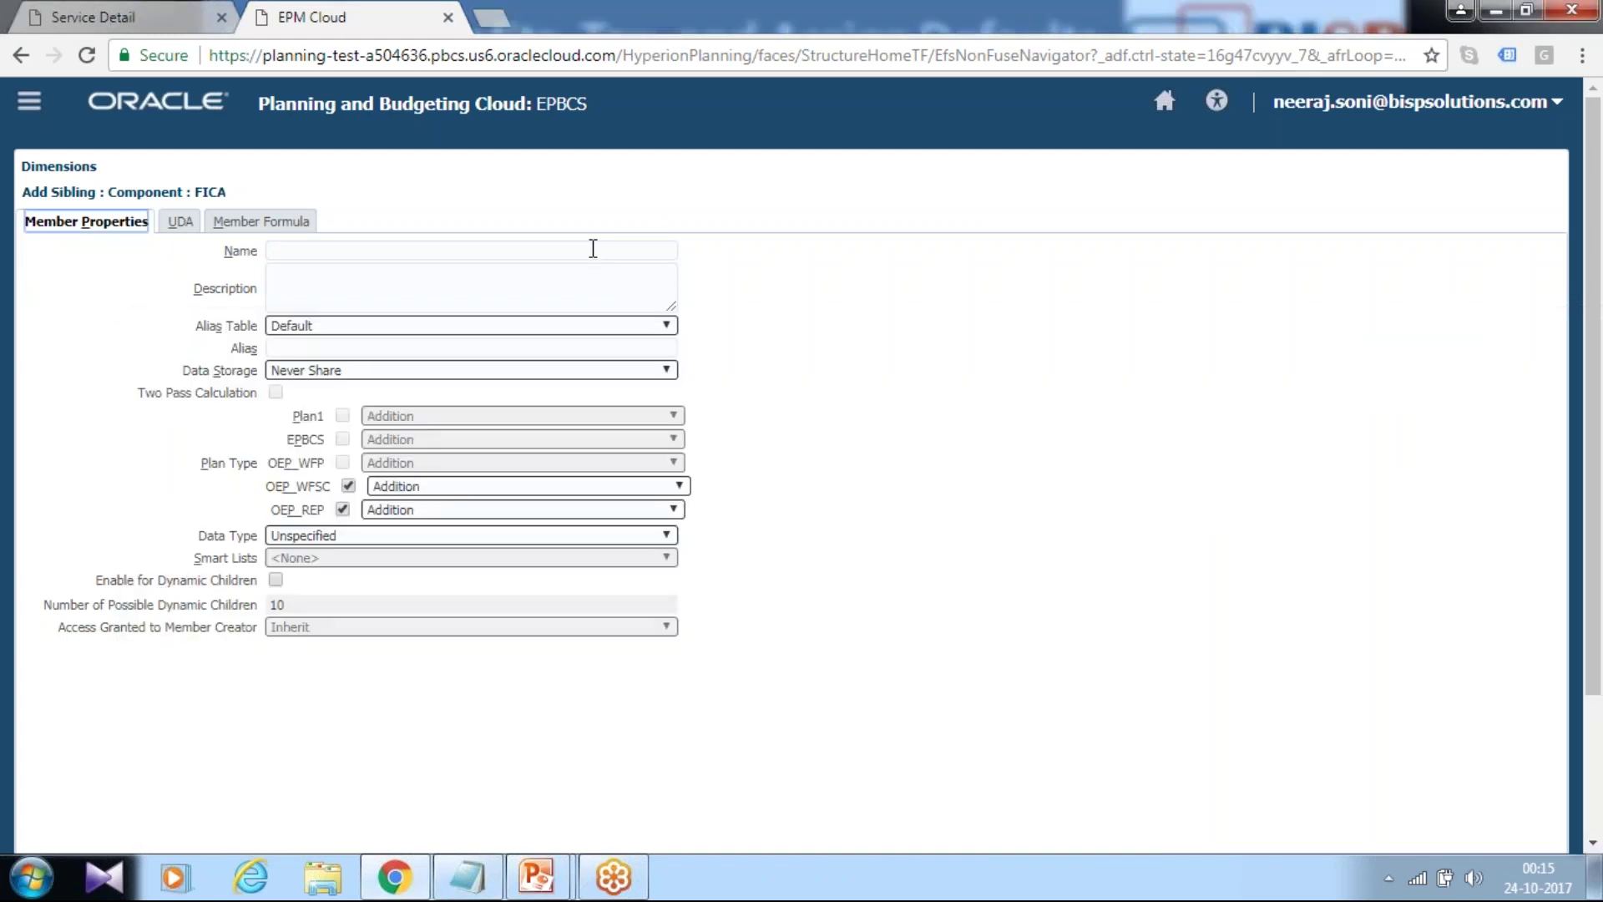
pyautogui.click(592, 252)
pyautogui.hotkey('ctrl', 'v')
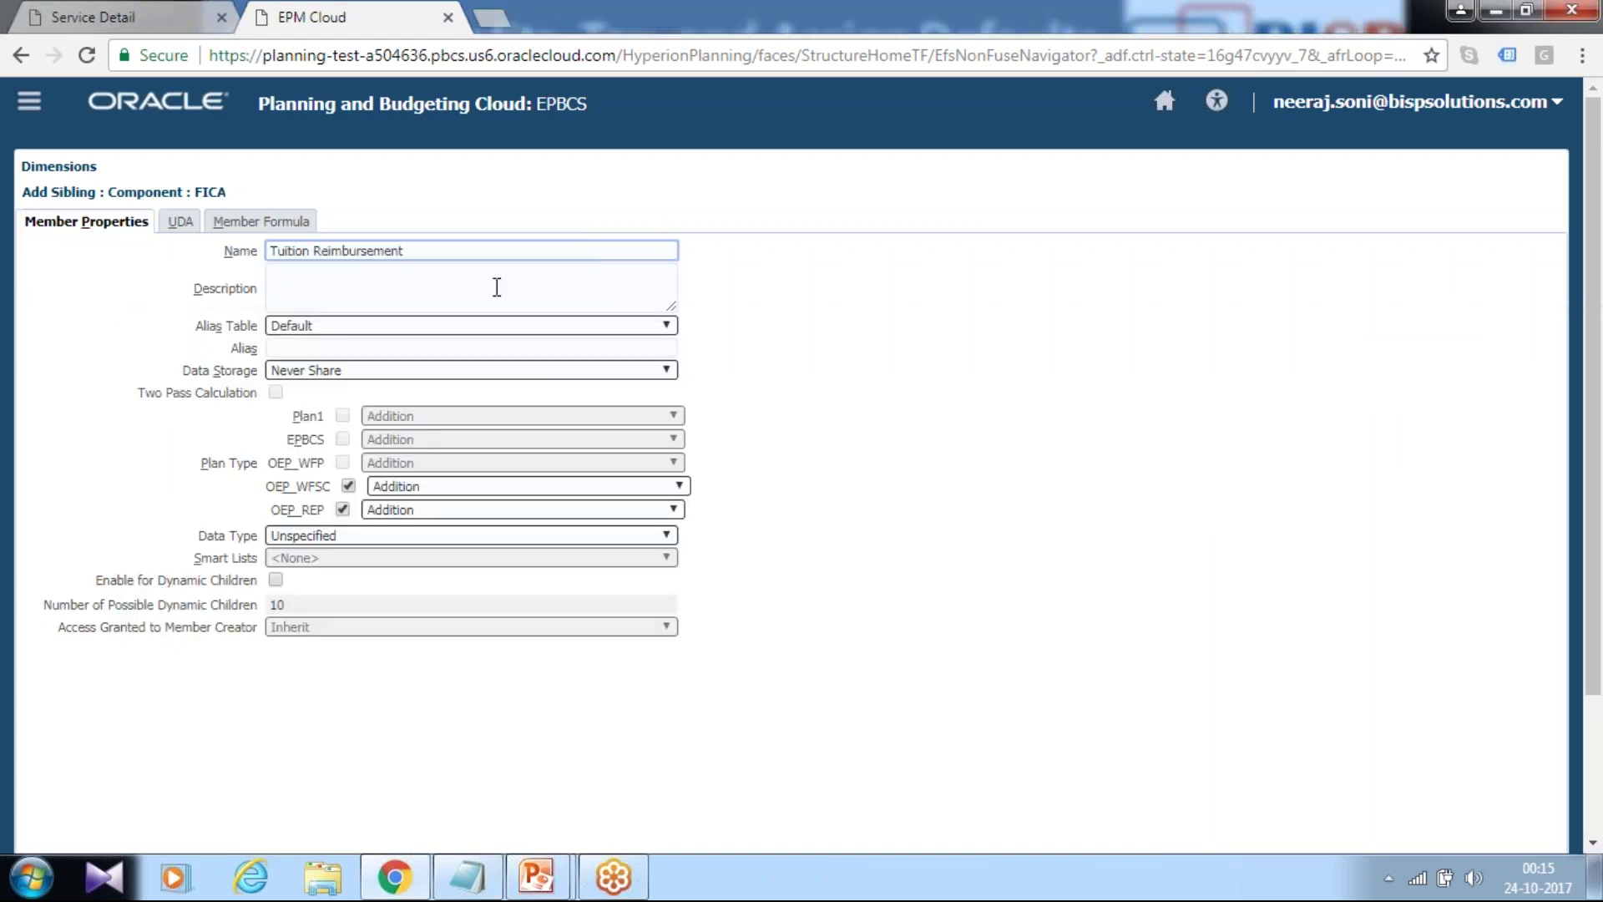
# Name the new sibling of FICA Federal income taxes, copying the name from the Notepad list
pyautogui.hotkey('alt', 'Tab')
pyautogui.moveTo(378, 392); pyautogui.dragTo(100, 399)
pyautogui.hotkey('ctrl', 'c')
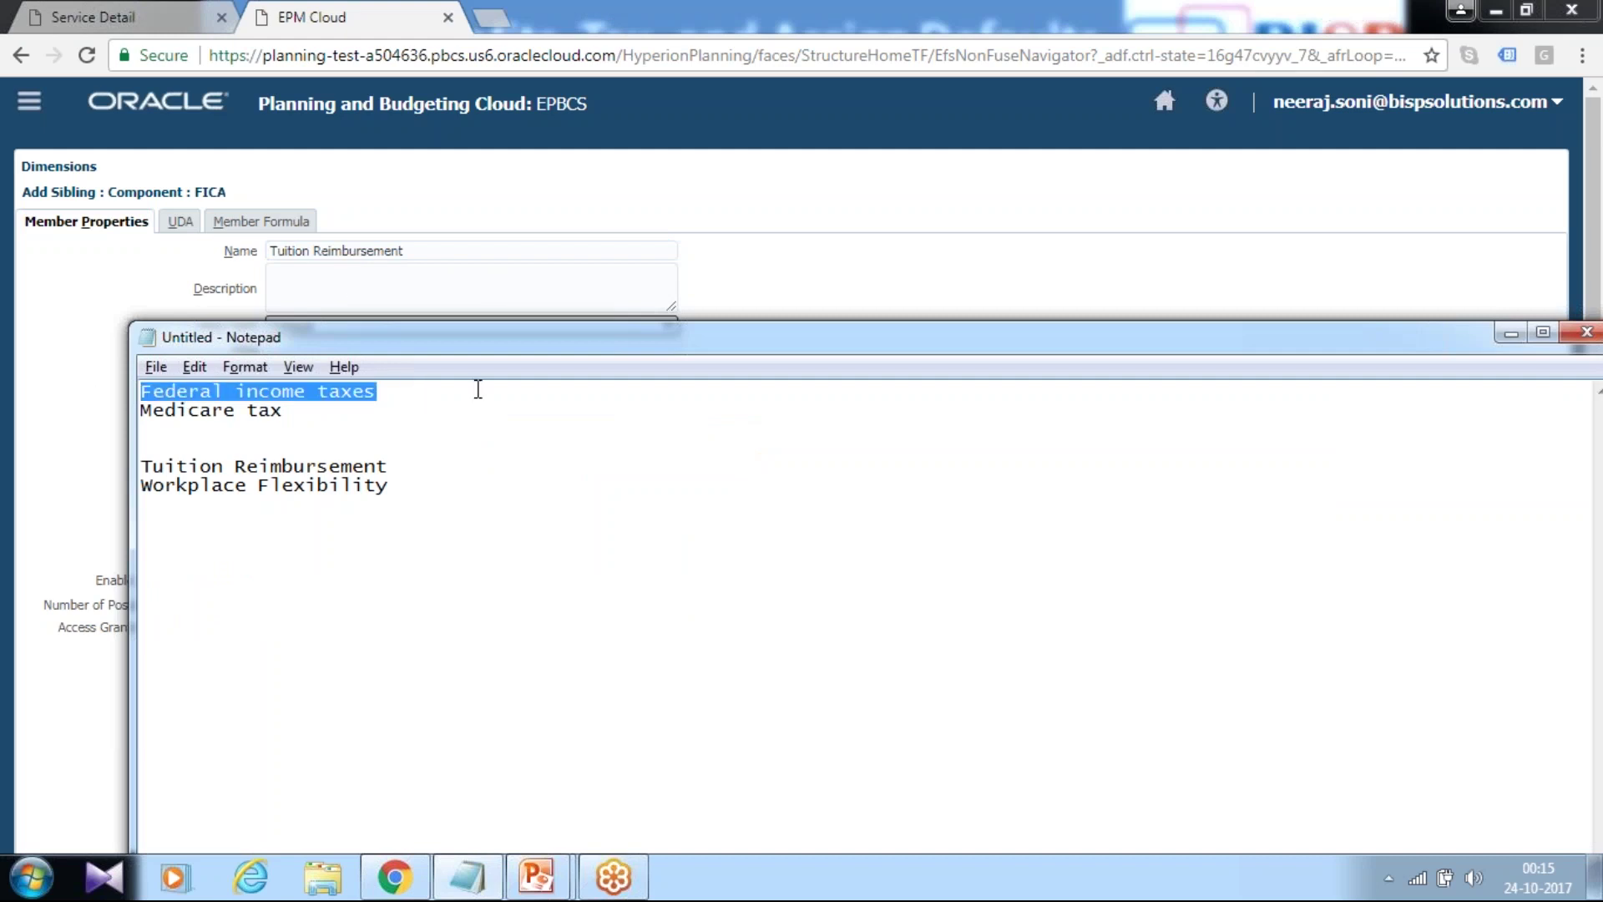
pyautogui.hotkey('alt', 'Tab')
pyautogui.moveTo(440, 251); pyautogui.dragTo(242, 258)
pyautogui.hotkey('ctrl', 'v')
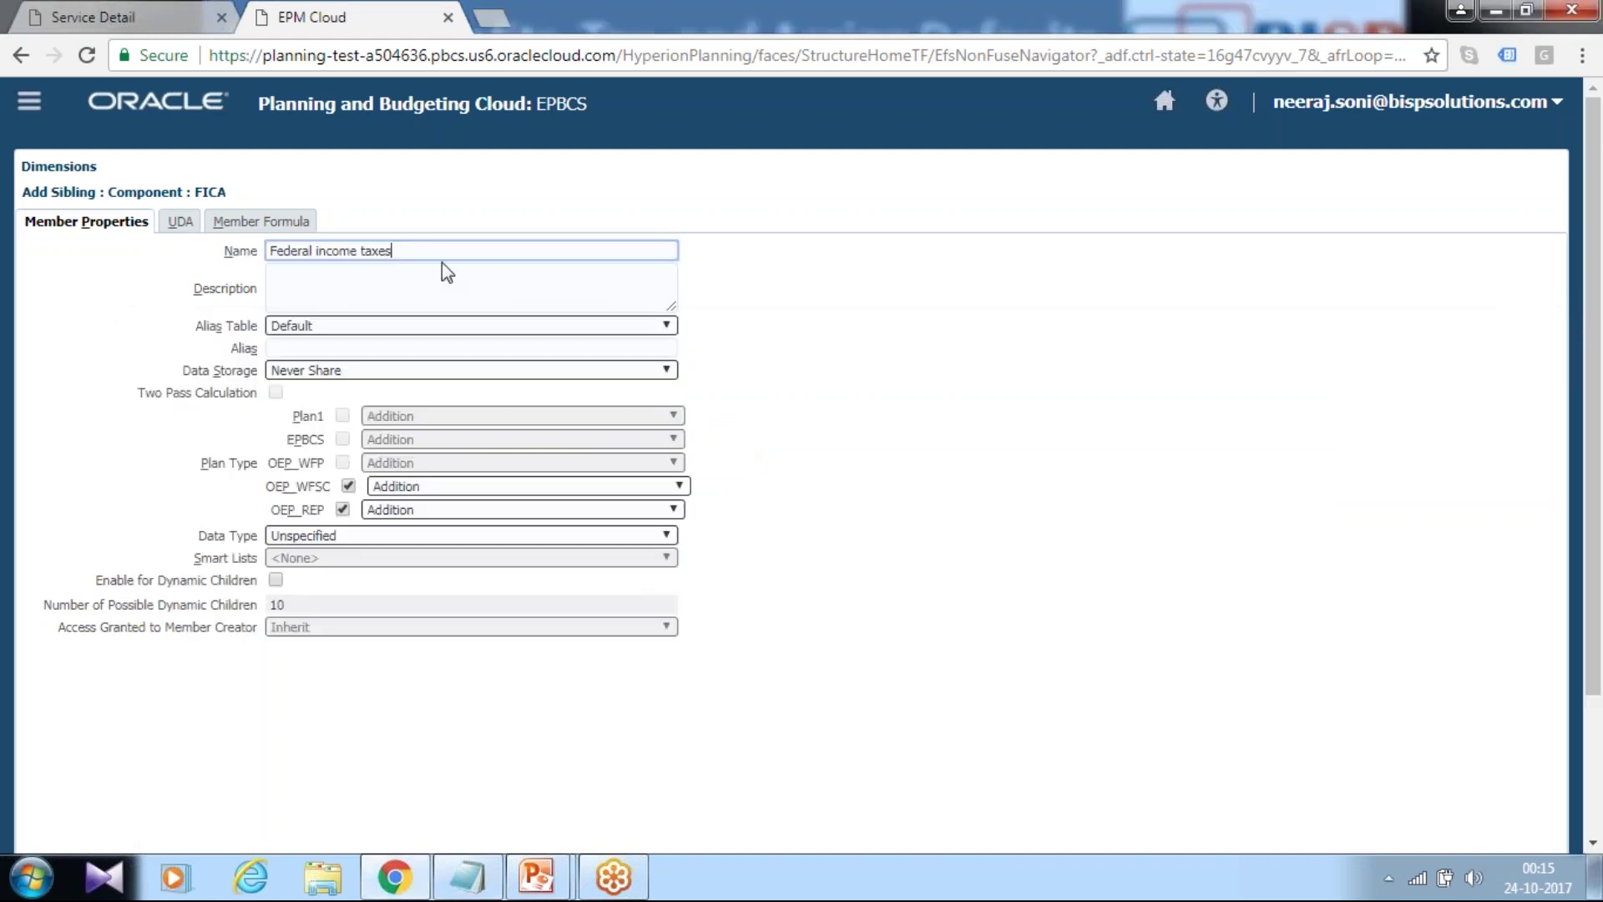
# Set the Federal income taxes member's data storage to Store and save the member
pyautogui.click(368, 369)
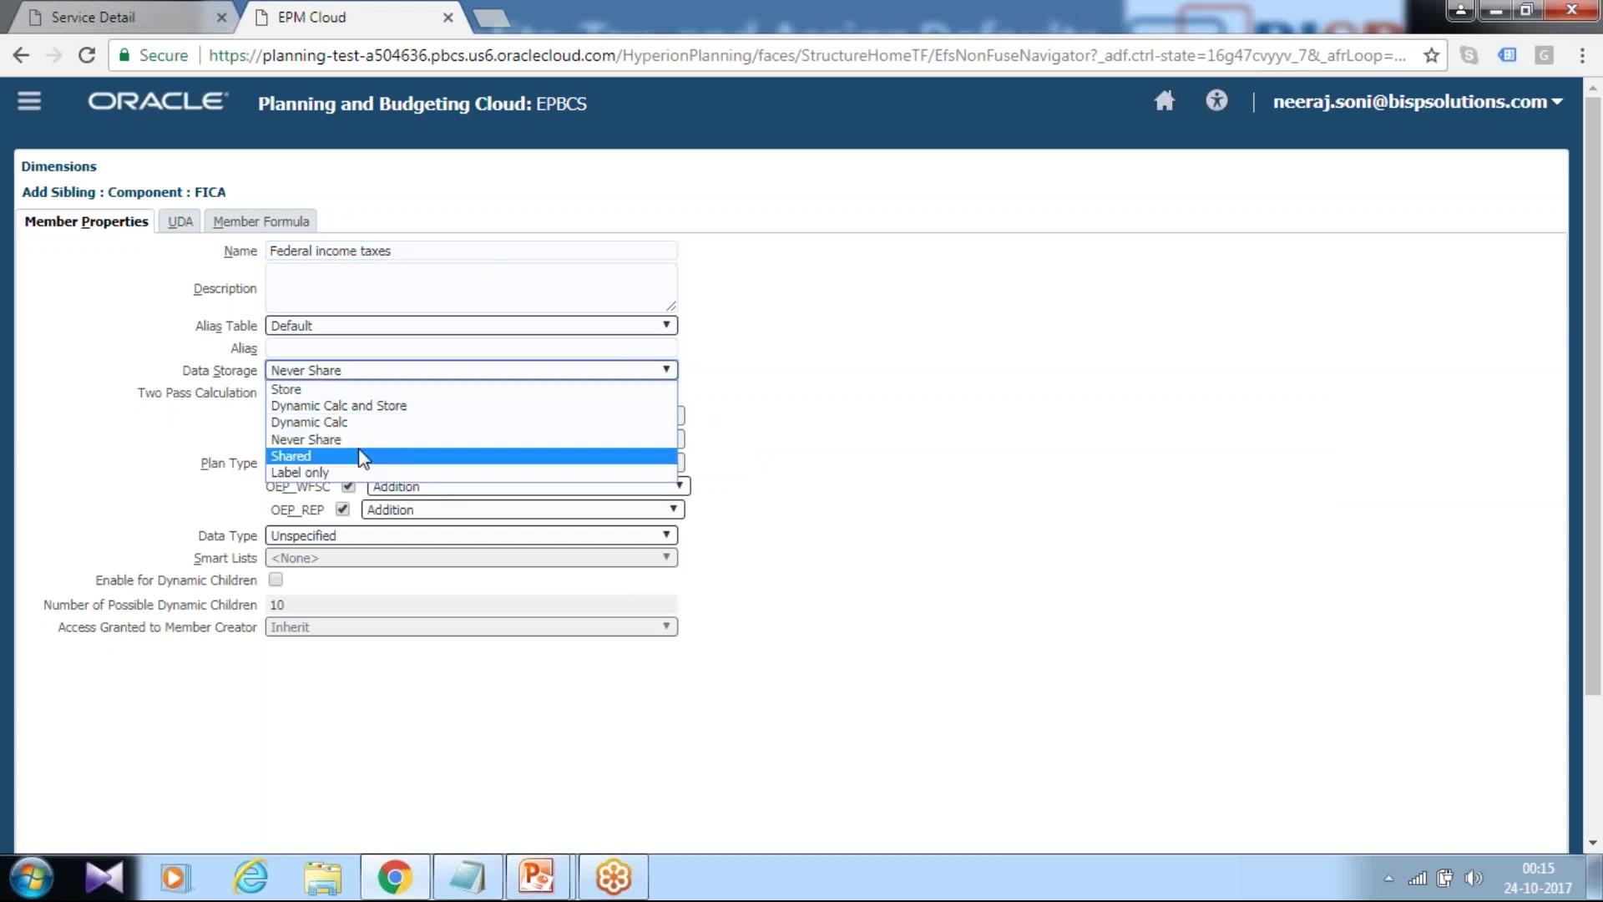
pyautogui.click(354, 392)
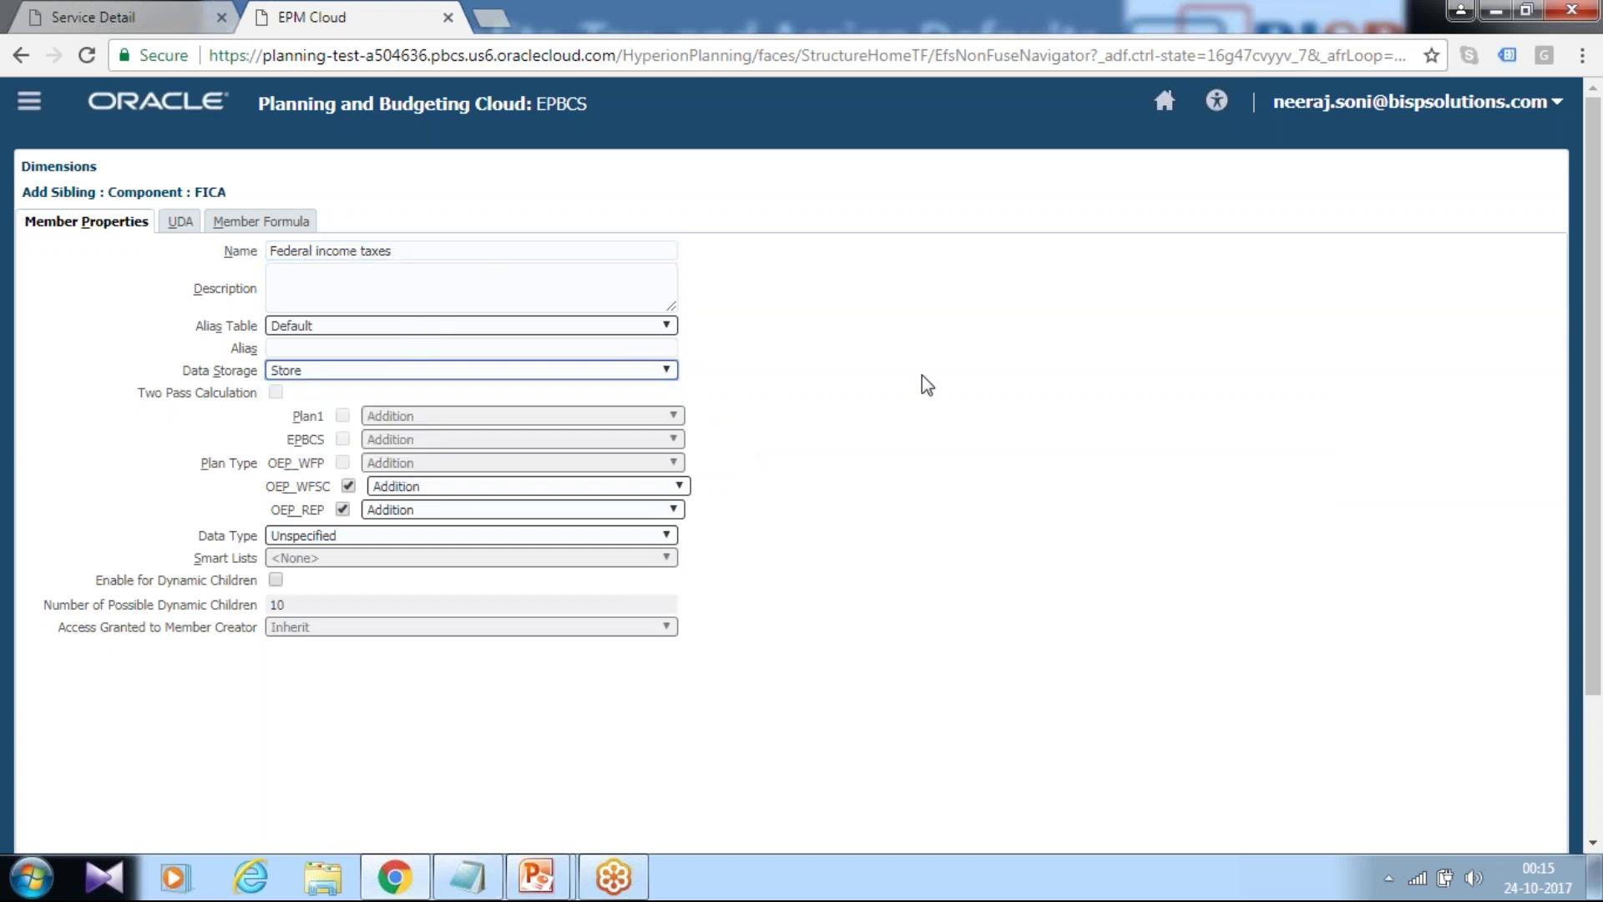
pyautogui.scroll(-3, 1387, 581)
pyautogui.click(1477, 837)
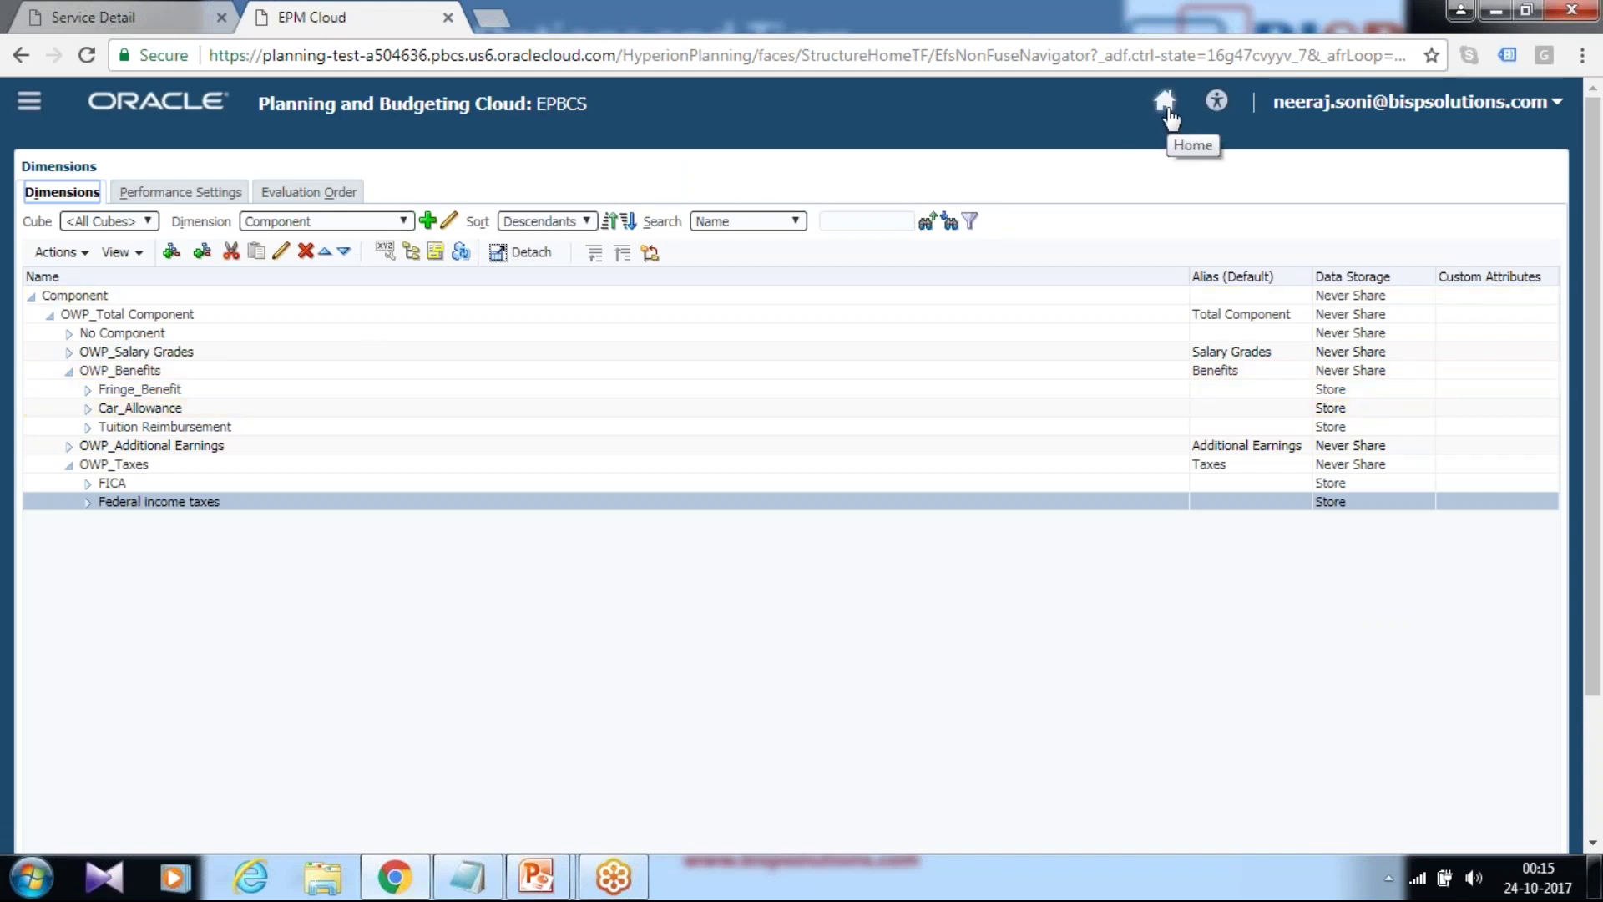
# Go to the application's Workforce configuration and open the Options and Tiers setup
pyautogui.scroll(-2, 1371, 562)
pyautogui.scroll(2, 1425, 673)
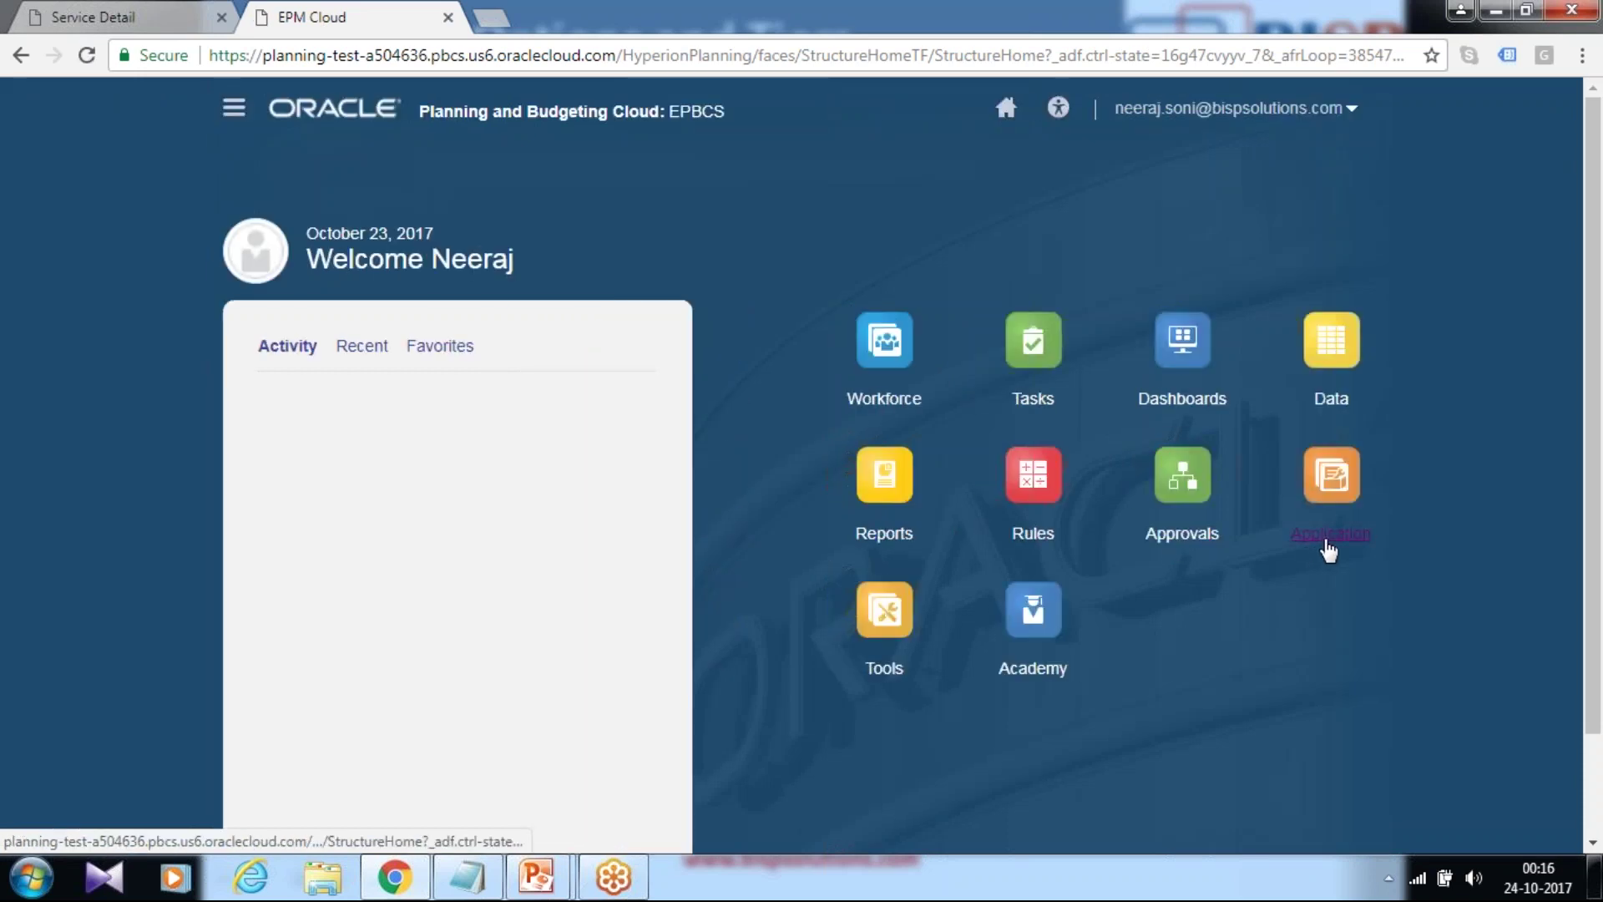
pyautogui.click(1331, 541)
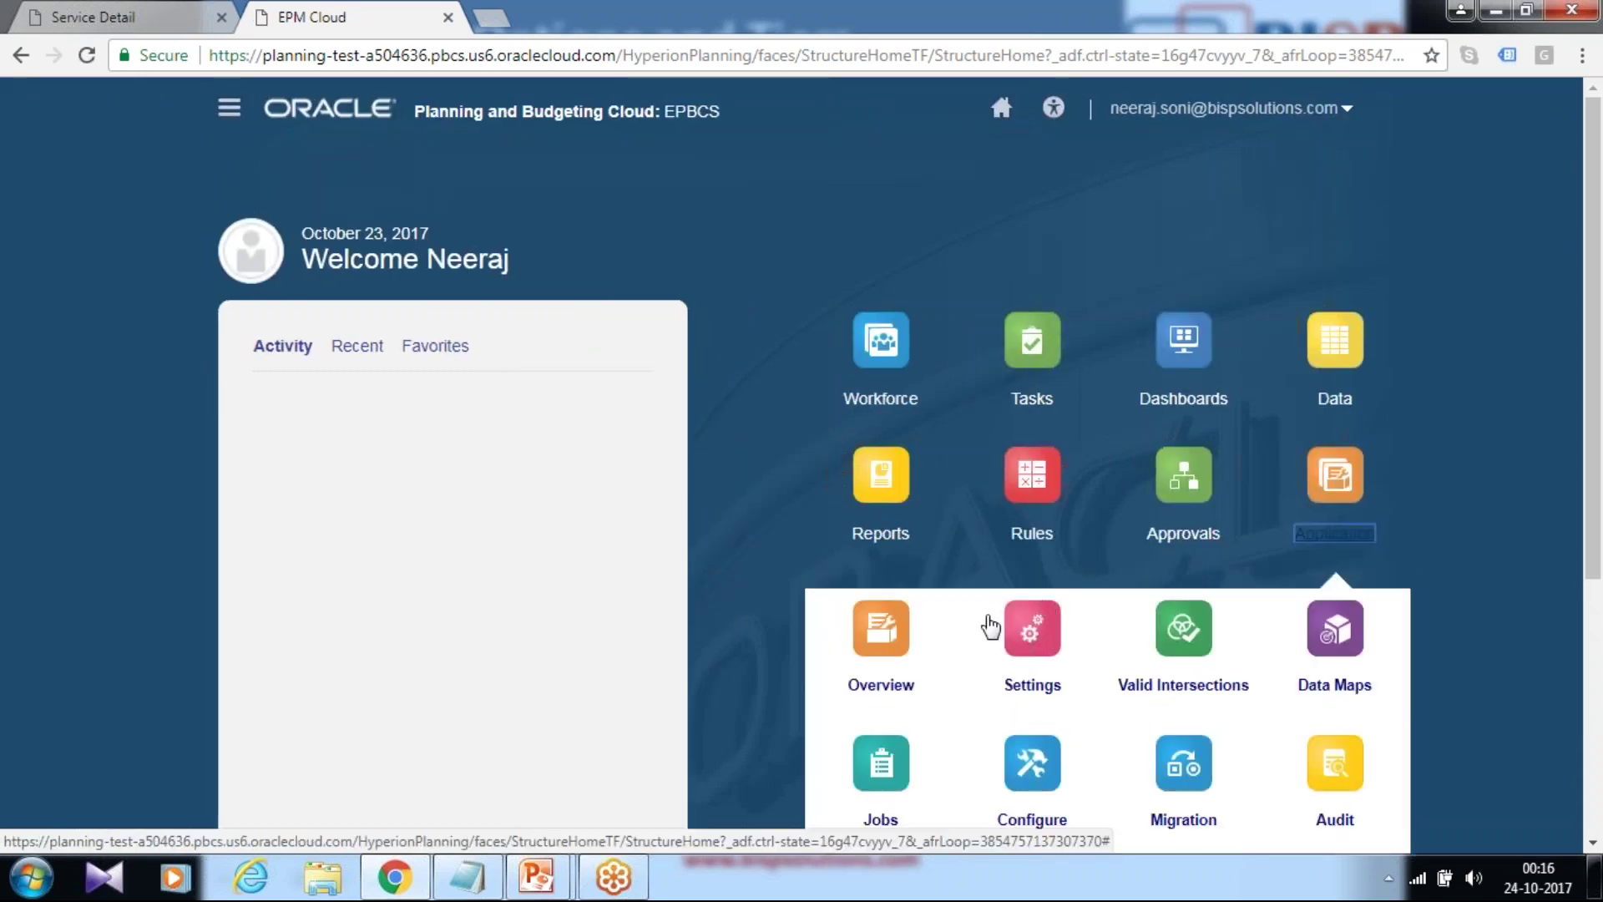
pyautogui.click(881, 684)
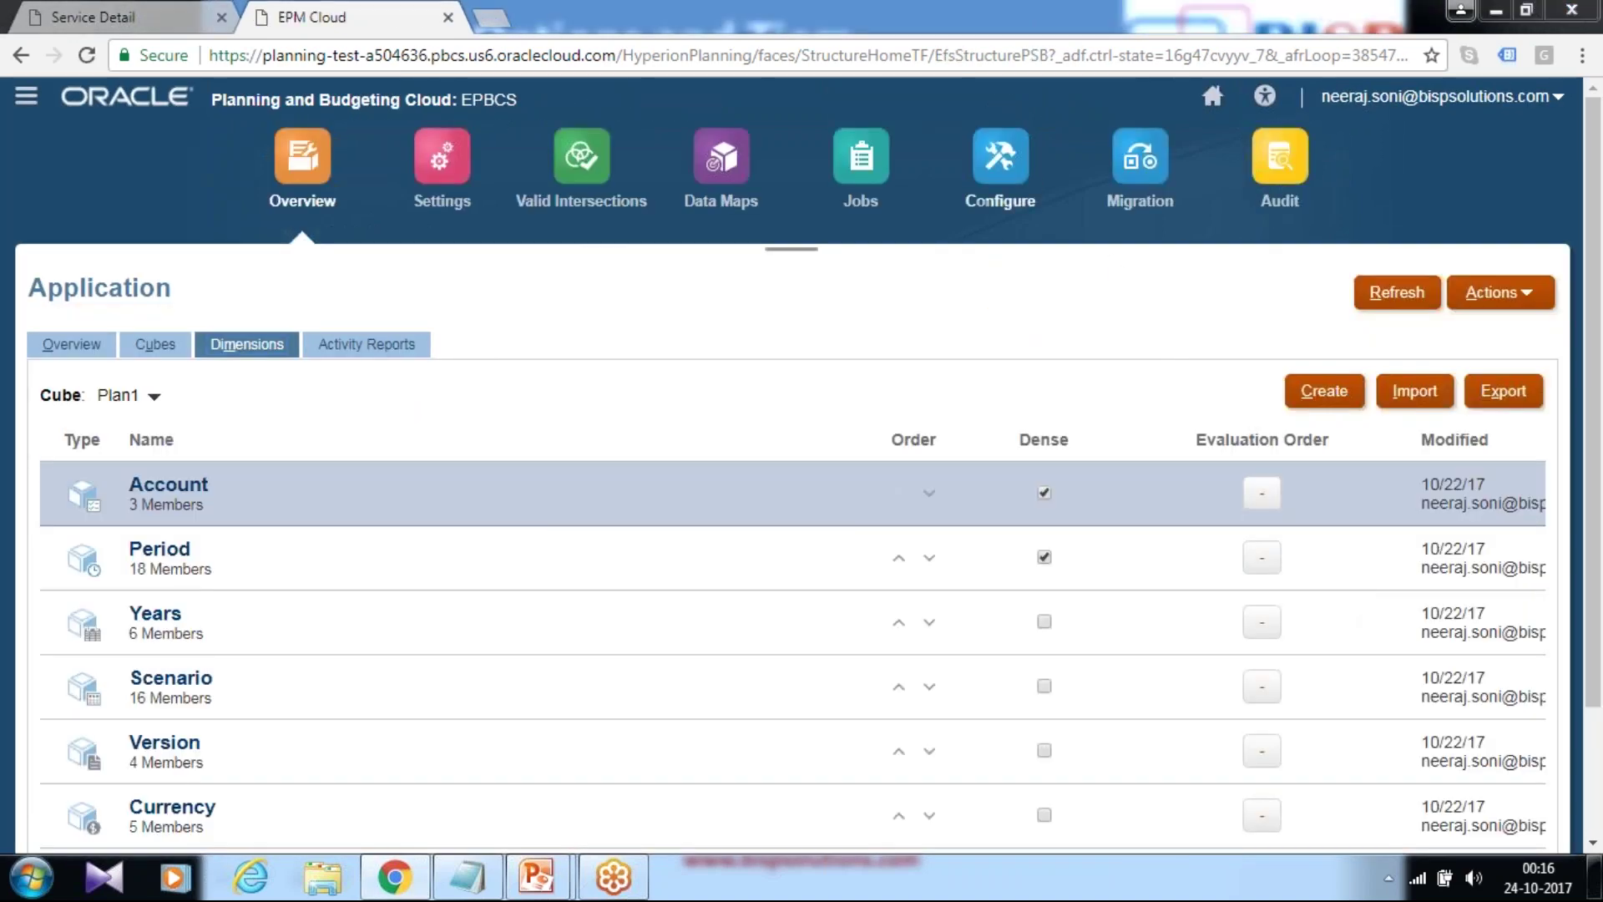
pyautogui.click(1014, 205)
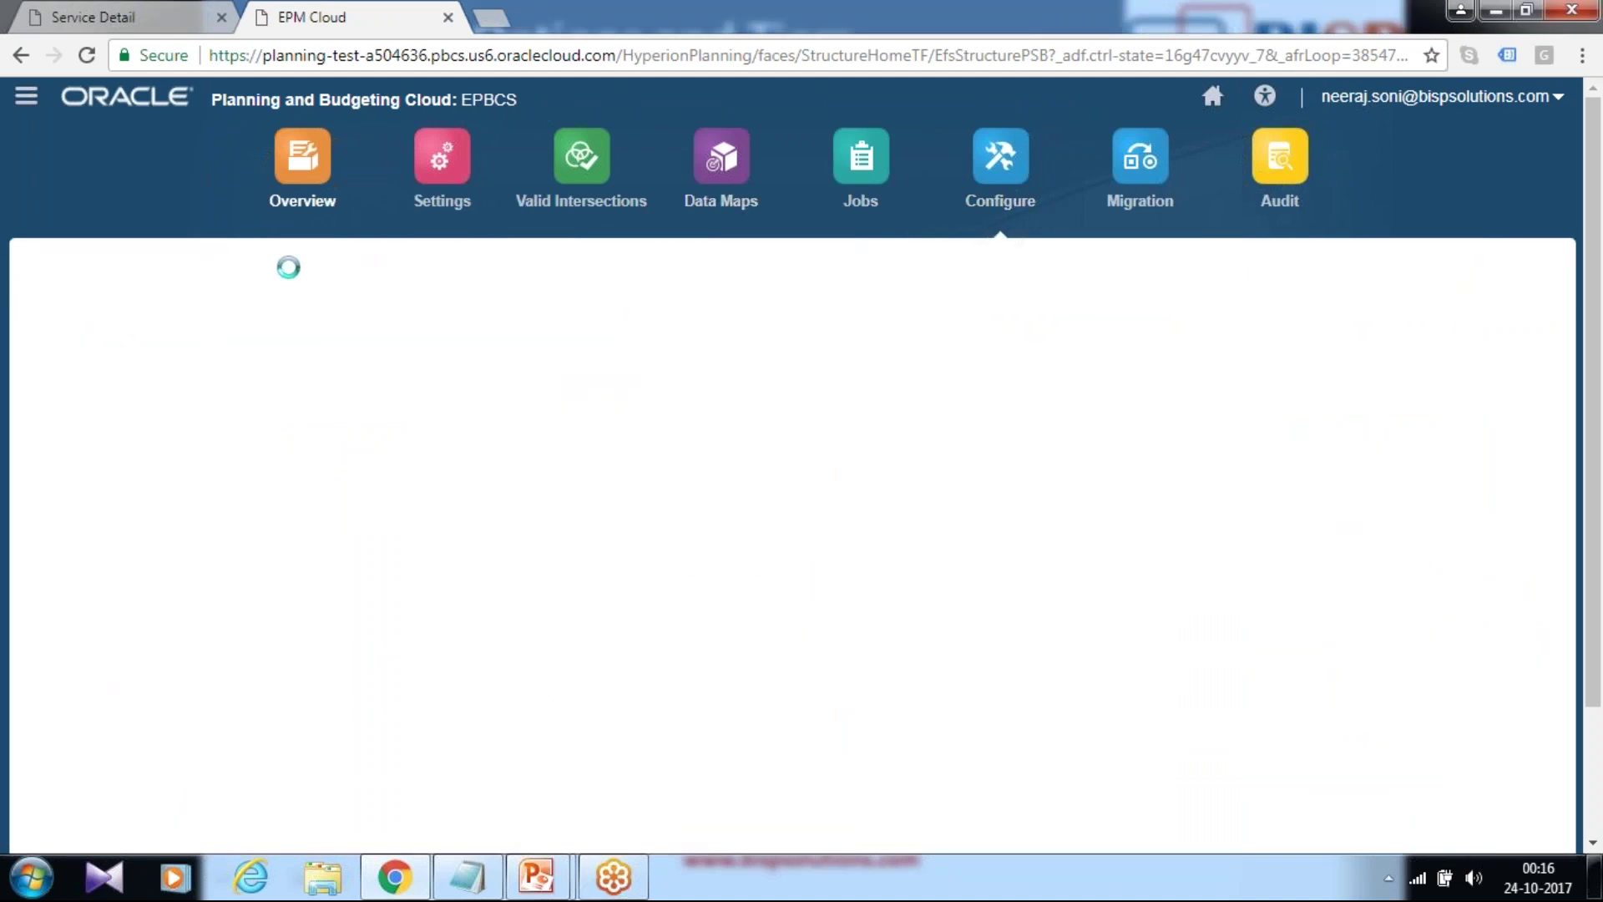
pyautogui.click(427, 289)
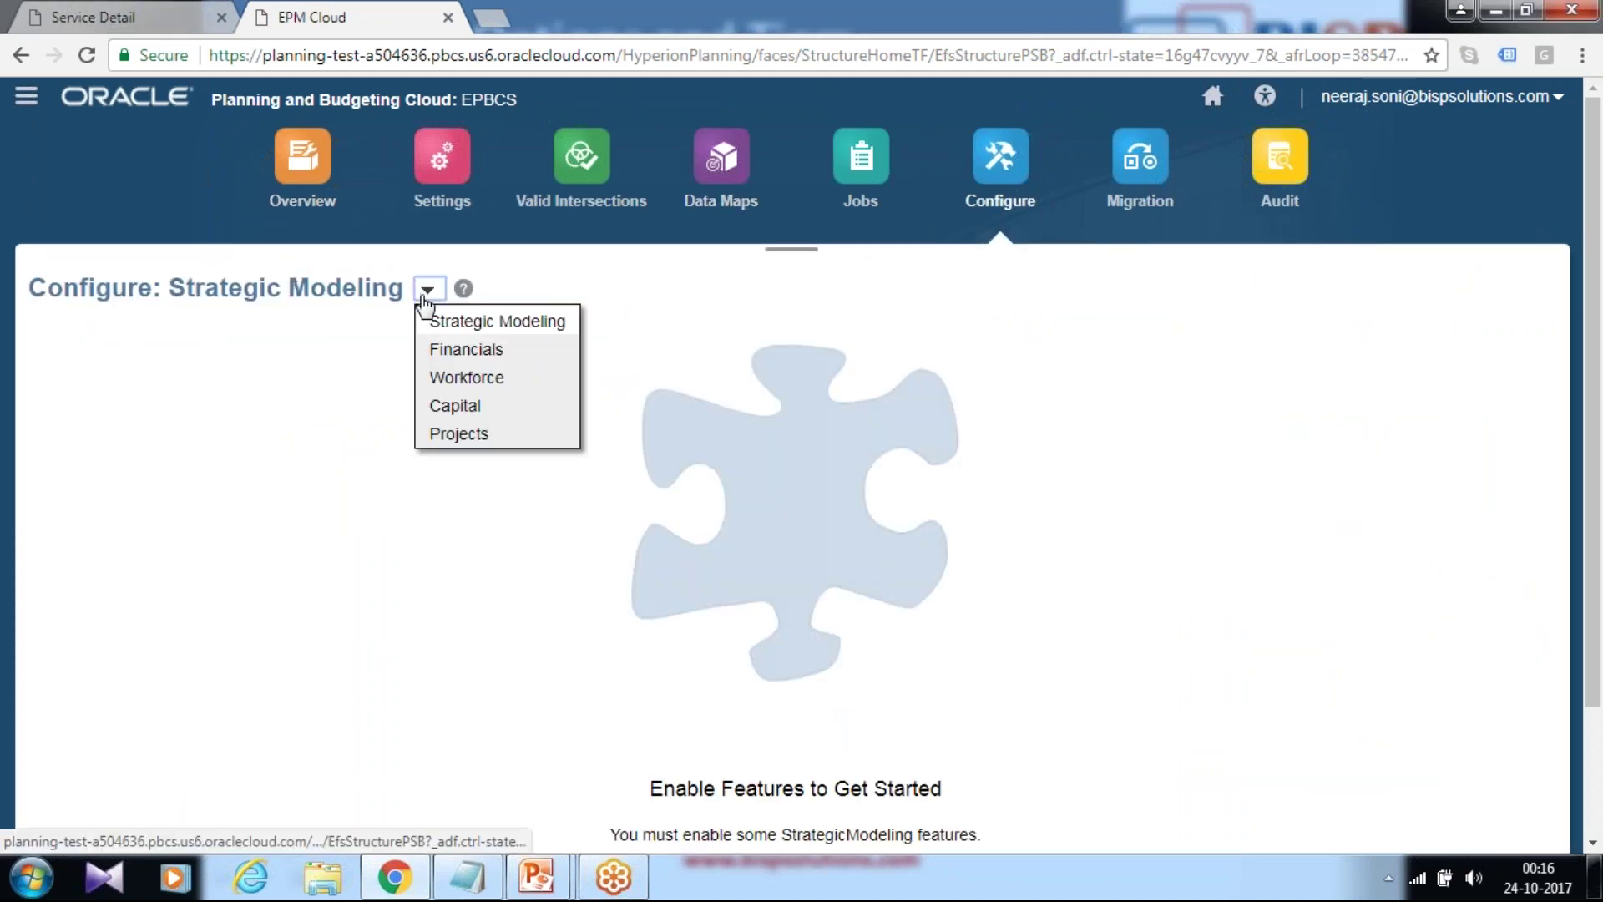
pyautogui.click(452, 377)
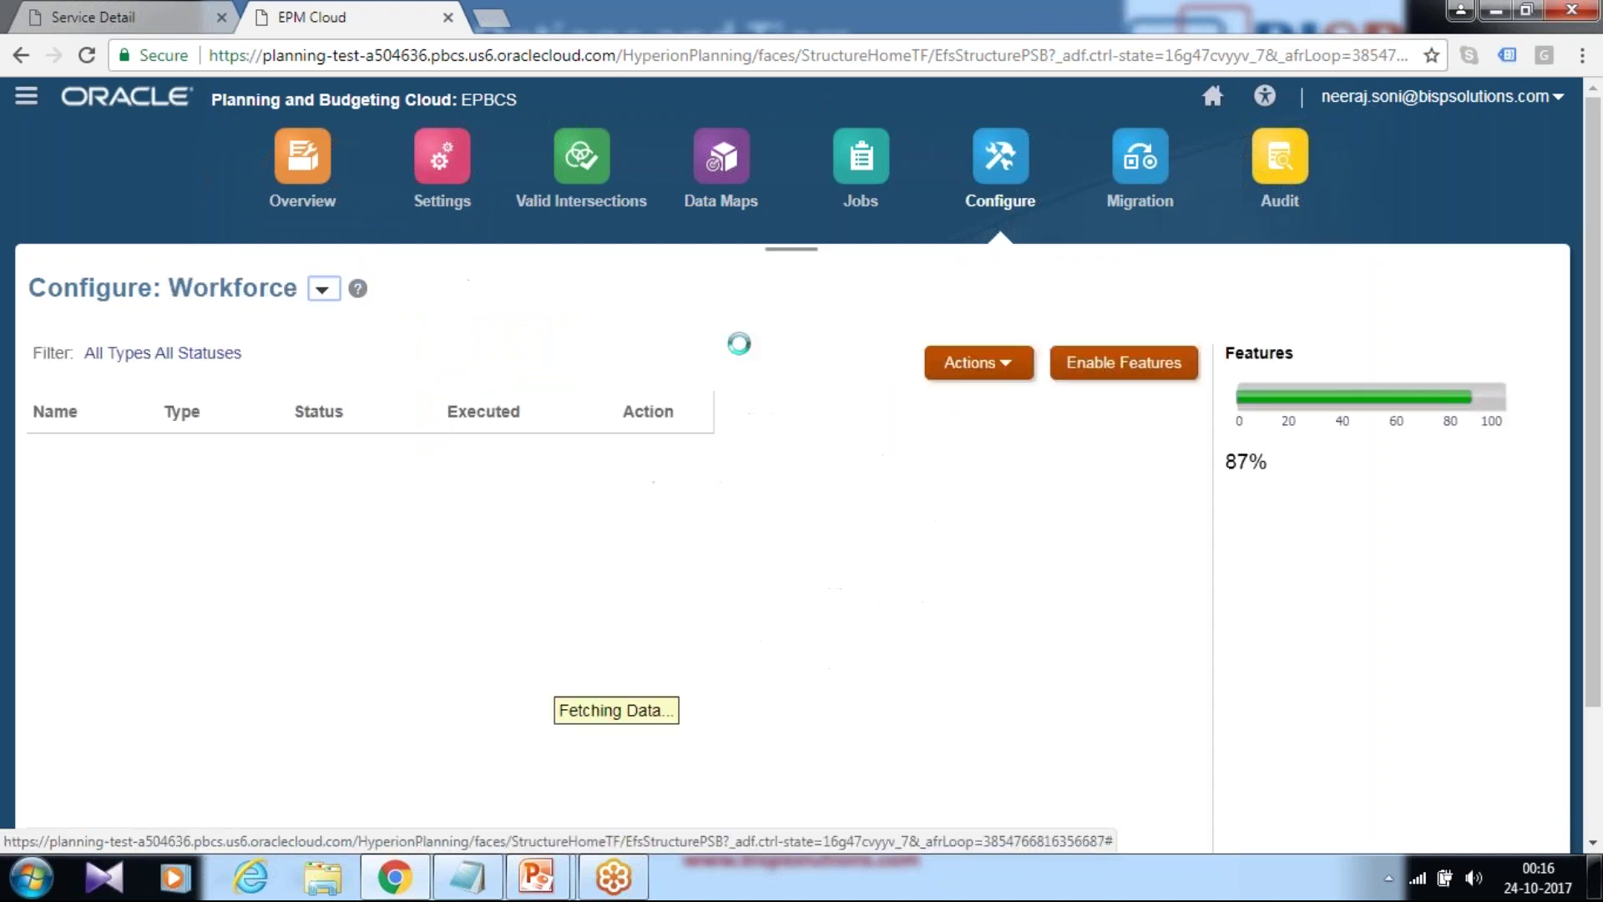
pyautogui.scroll(-3, 253, 468)
pyautogui.scroll(-3, 258, 518)
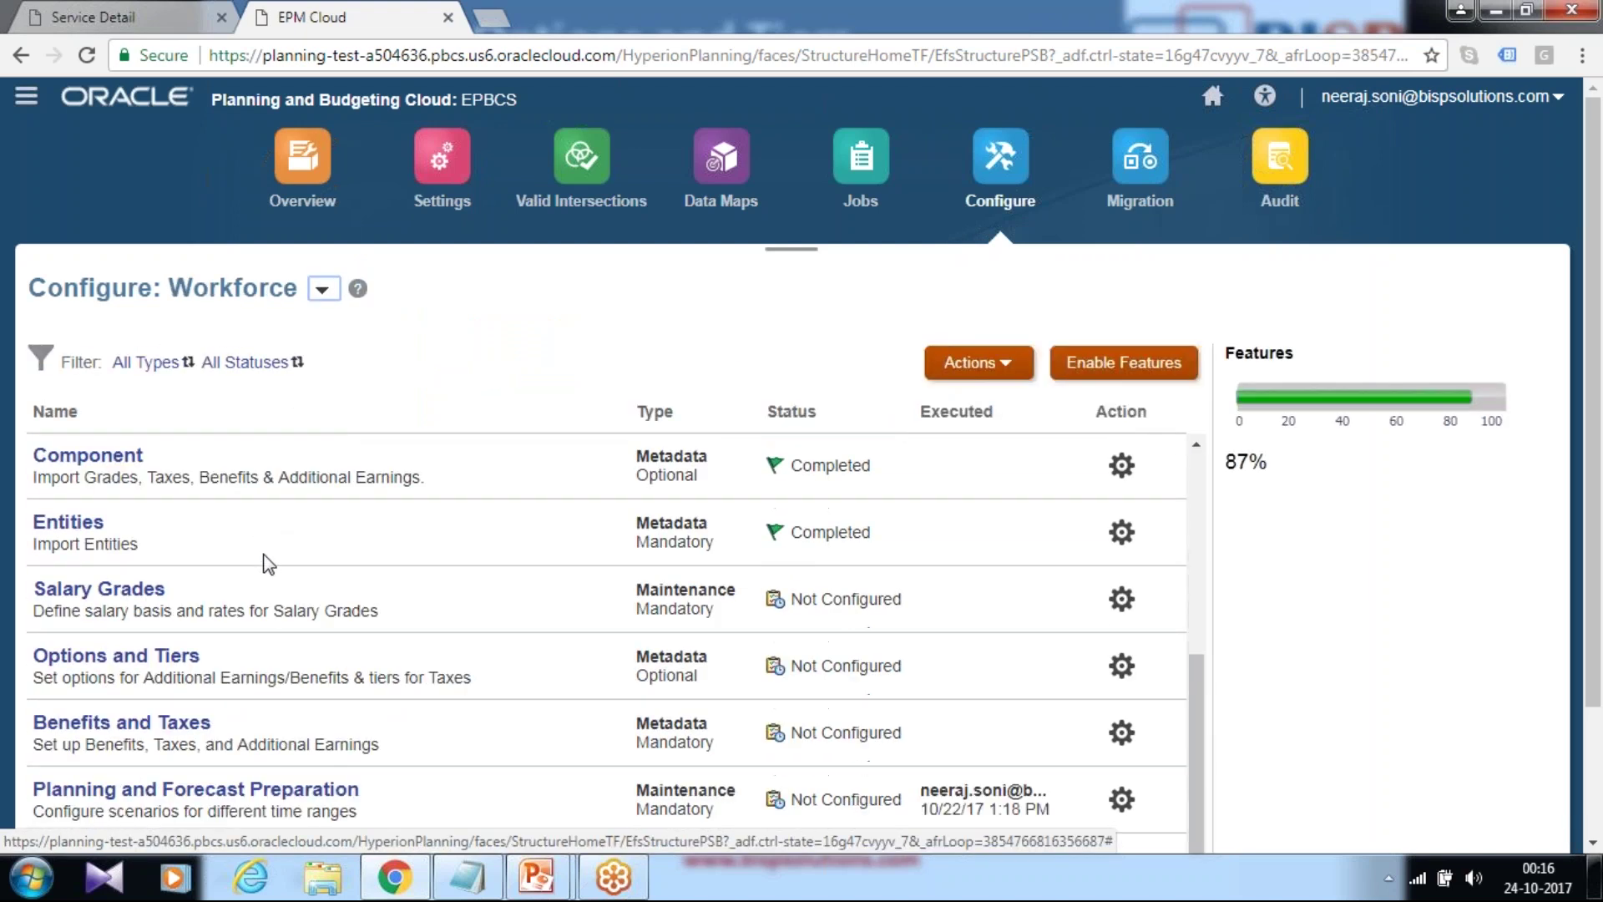
pyautogui.click(116, 657)
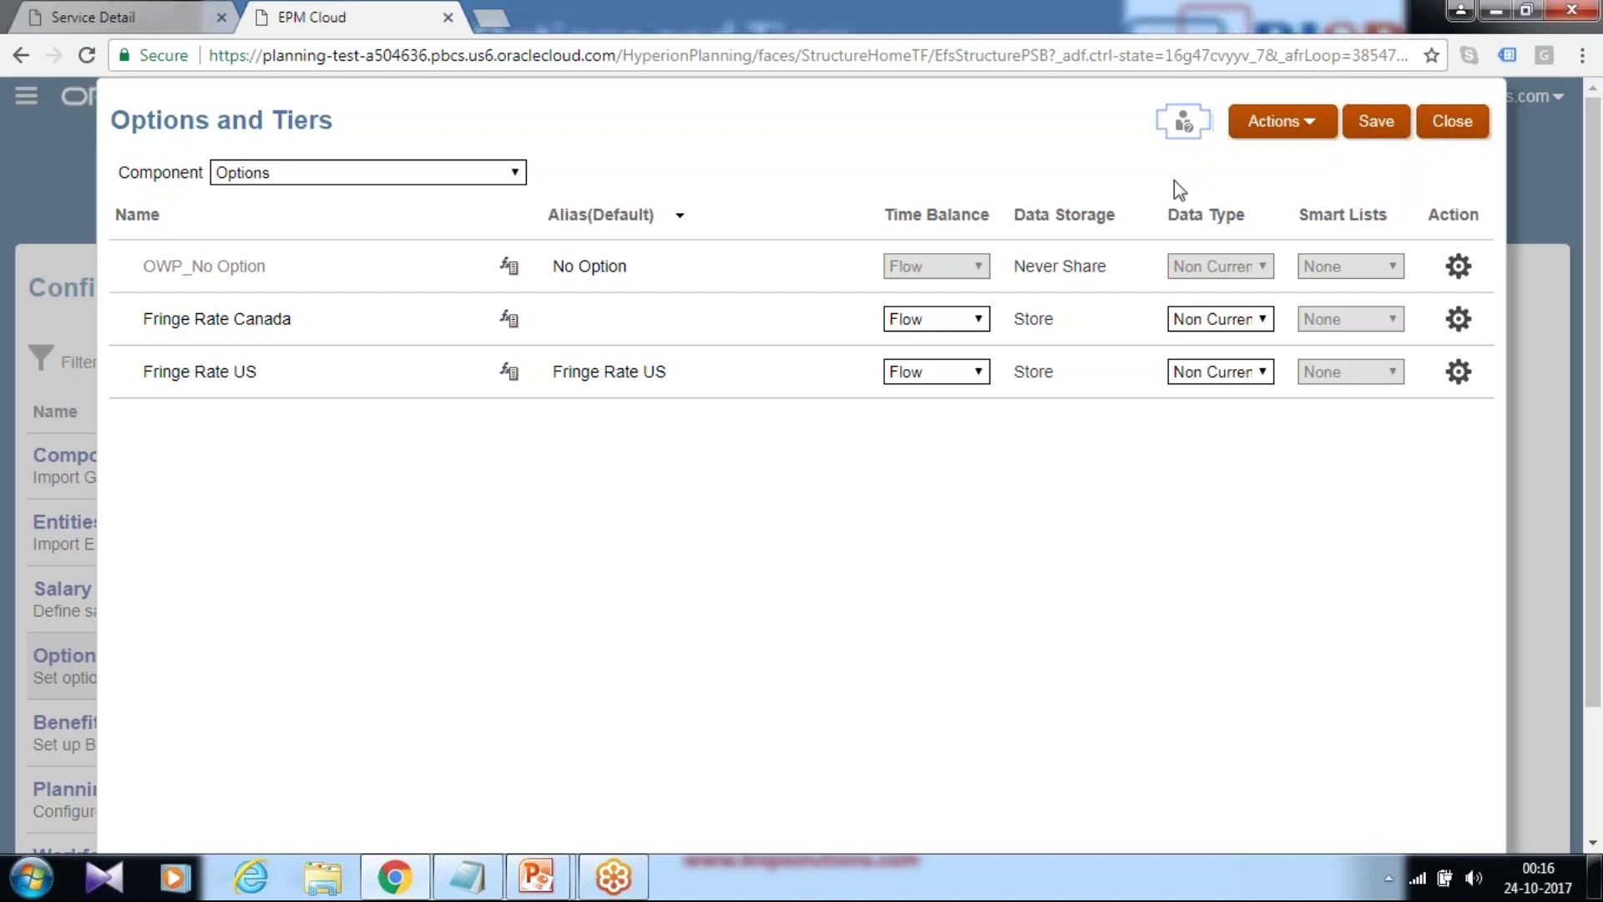
# Add an option named Tuition Reimbursement Rate Canada, taking the benefit name from the Notepad list, and save the options
pyautogui.click(464, 872)
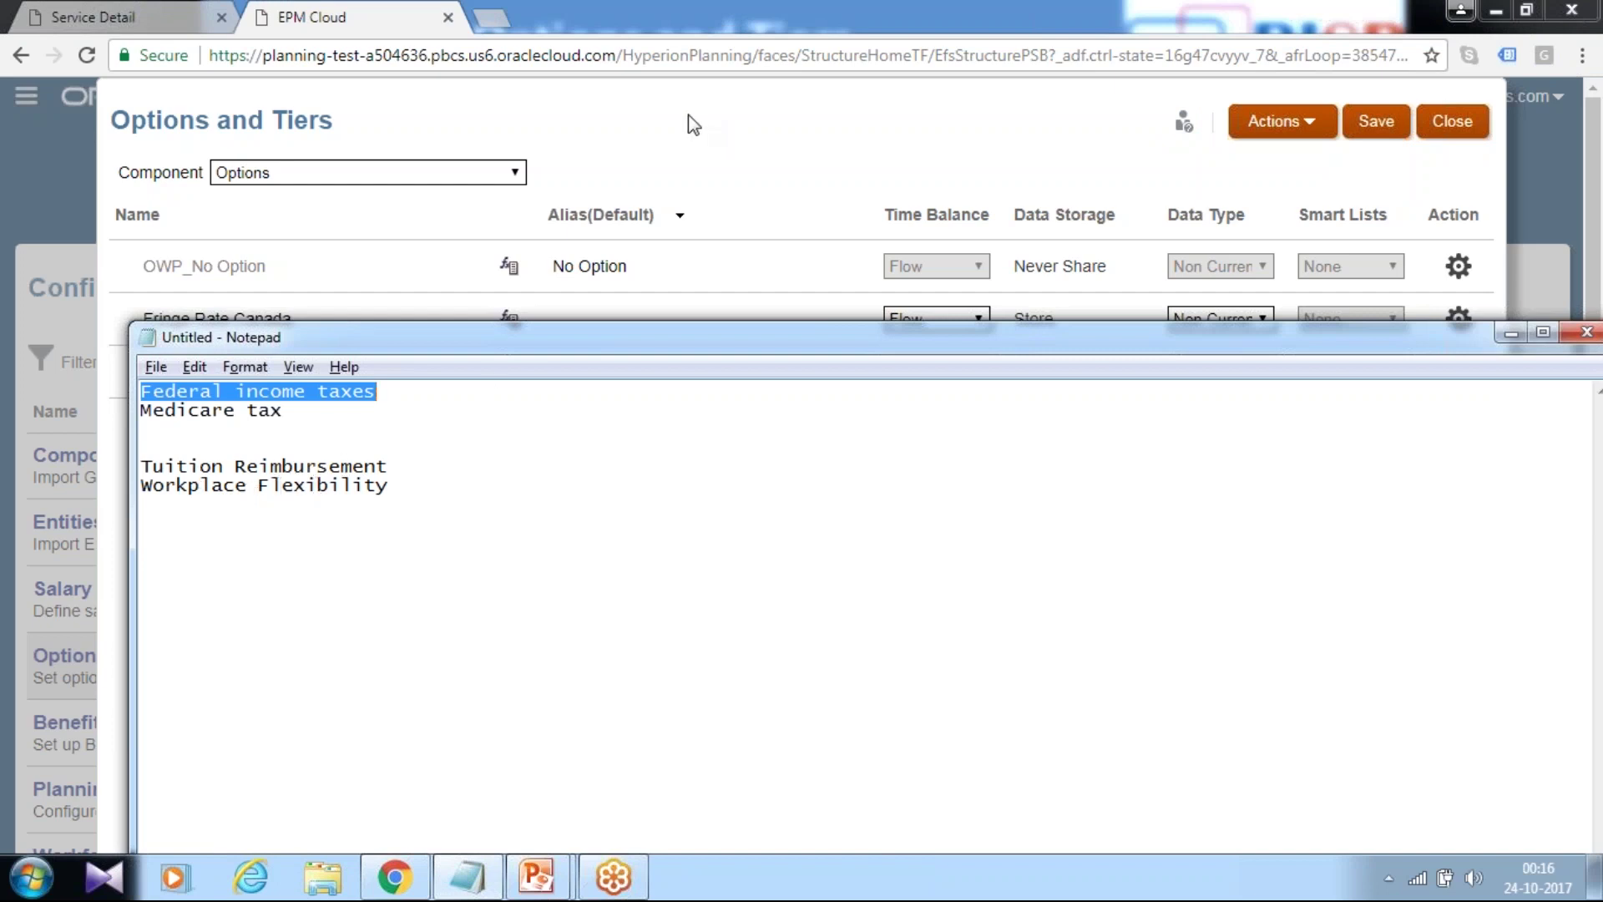
pyautogui.click(576, 156)
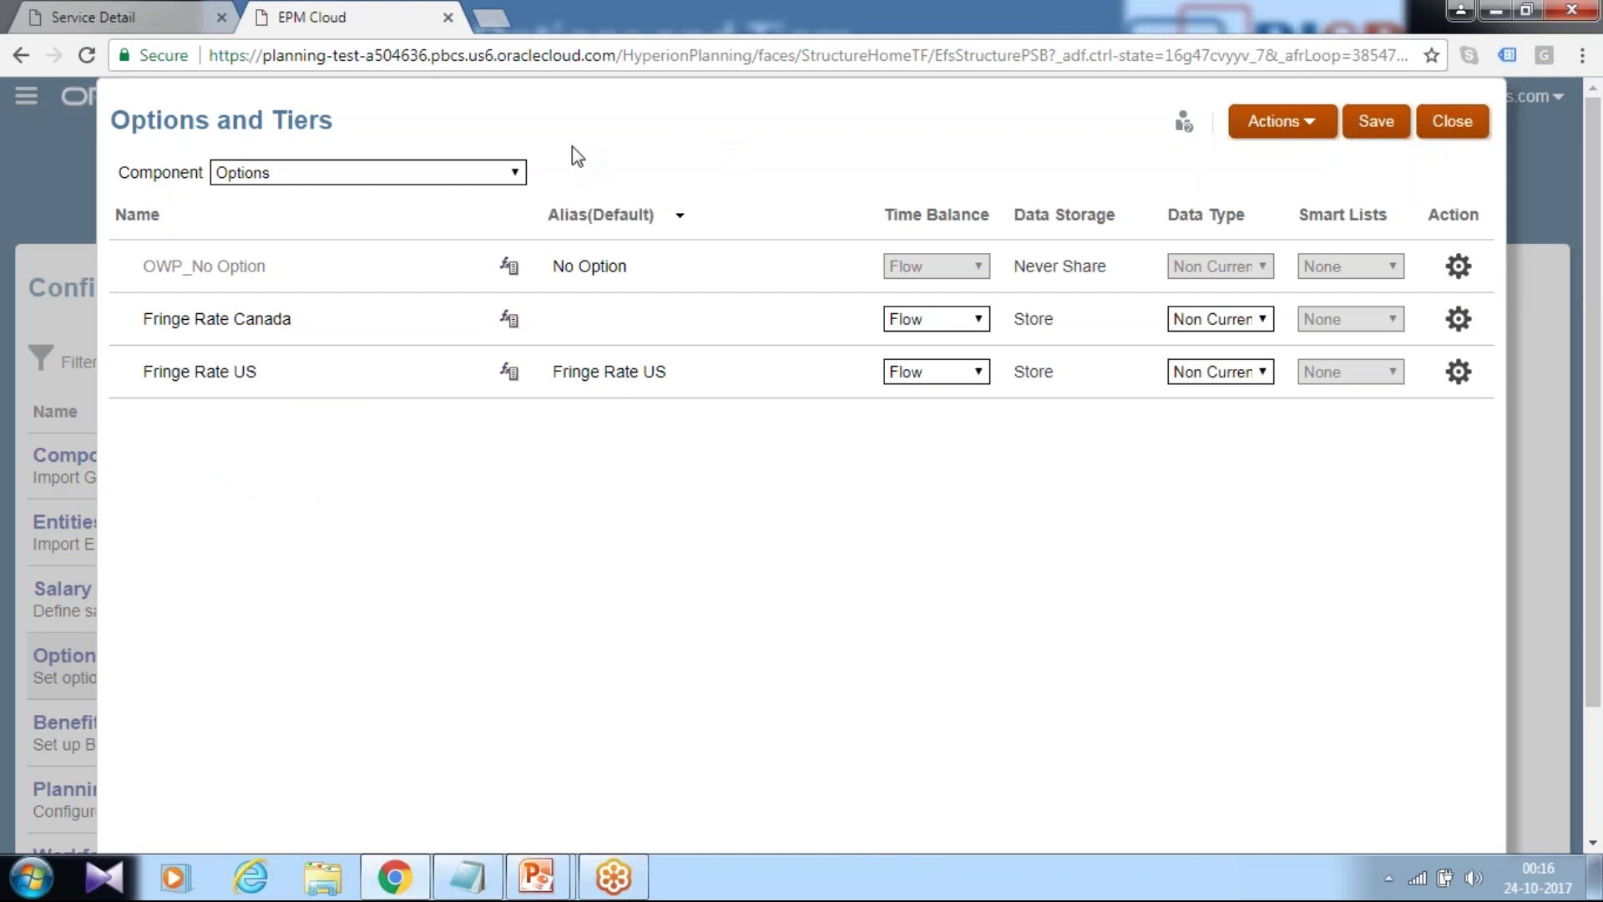
pyautogui.click(1307, 123)
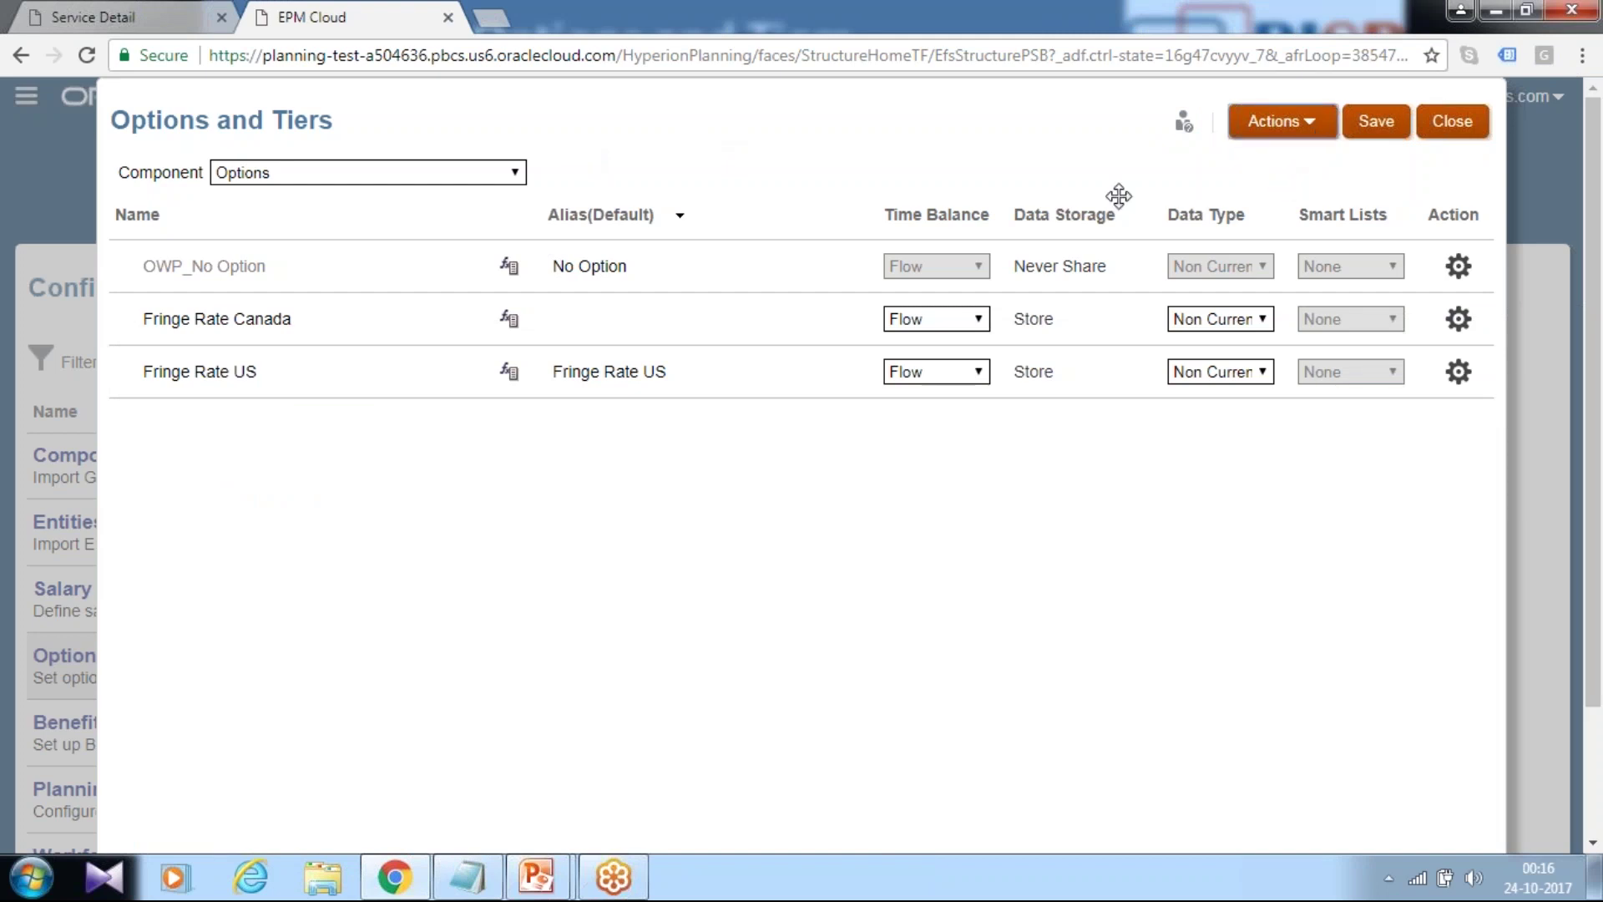
pyautogui.click(1257, 173)
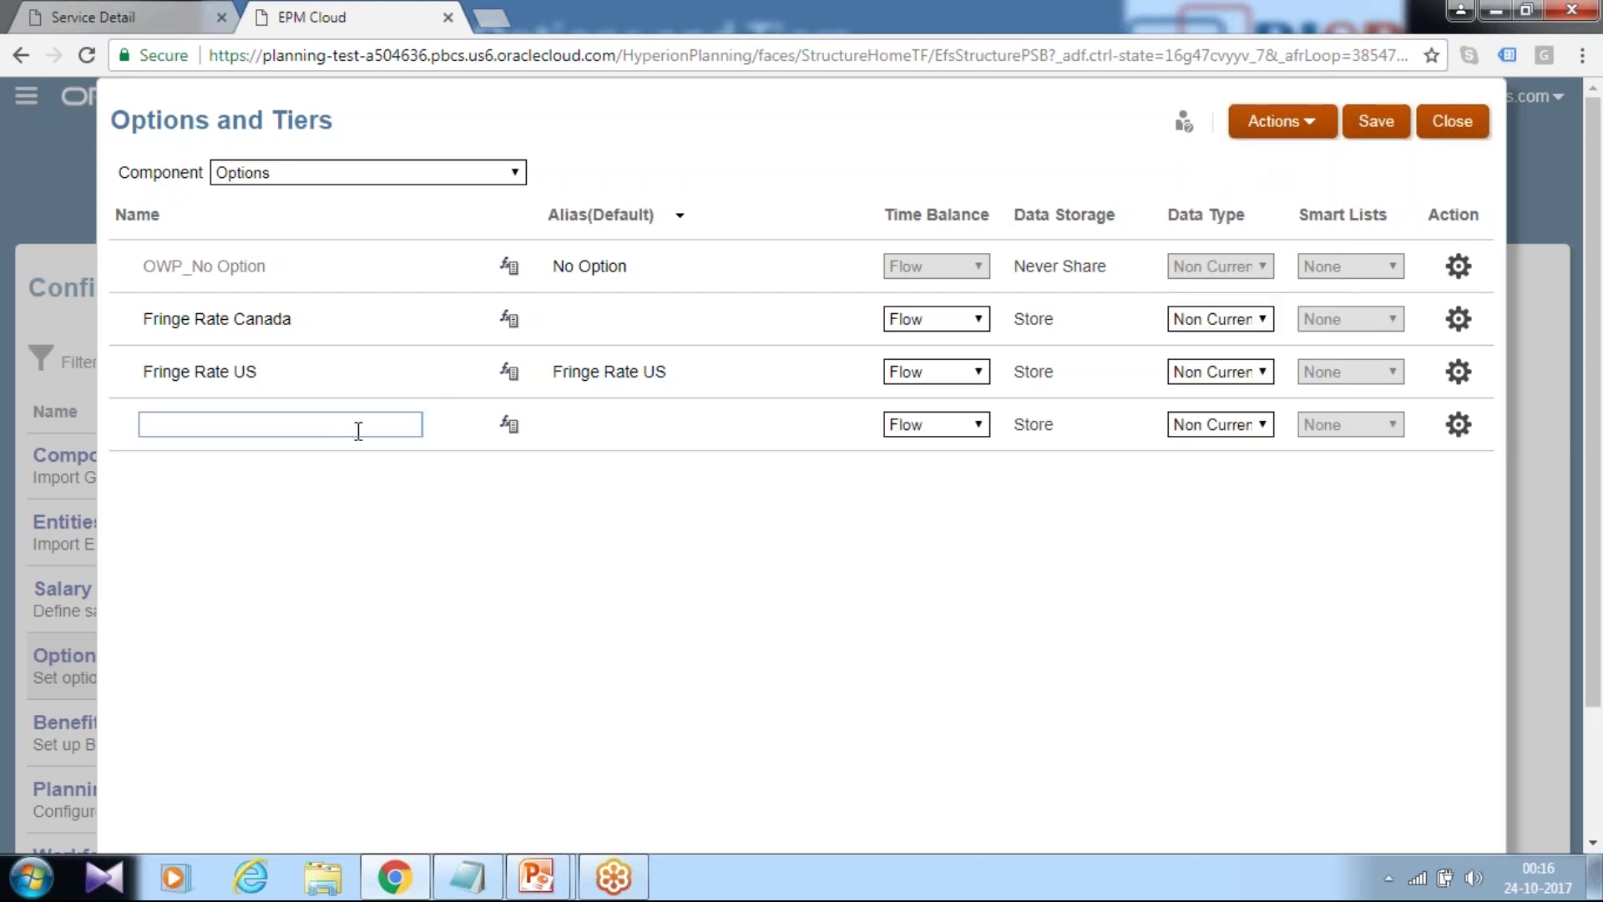
pyautogui.hotkey('alt', 'Tab')
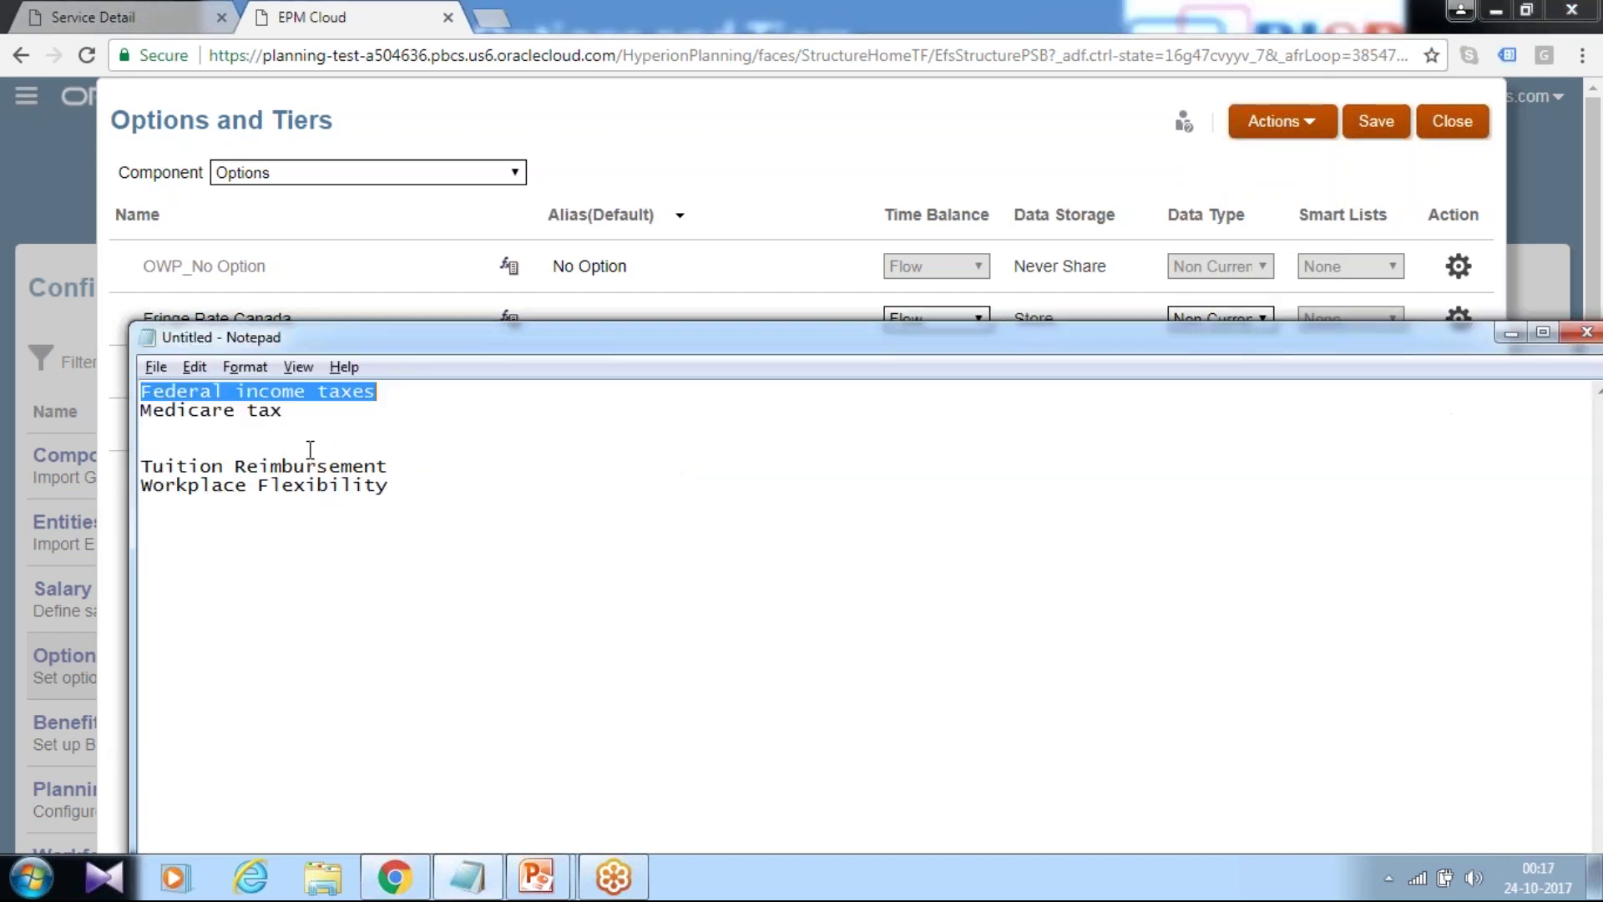
pyautogui.moveTo(386, 458); pyautogui.dragTo(122, 460)
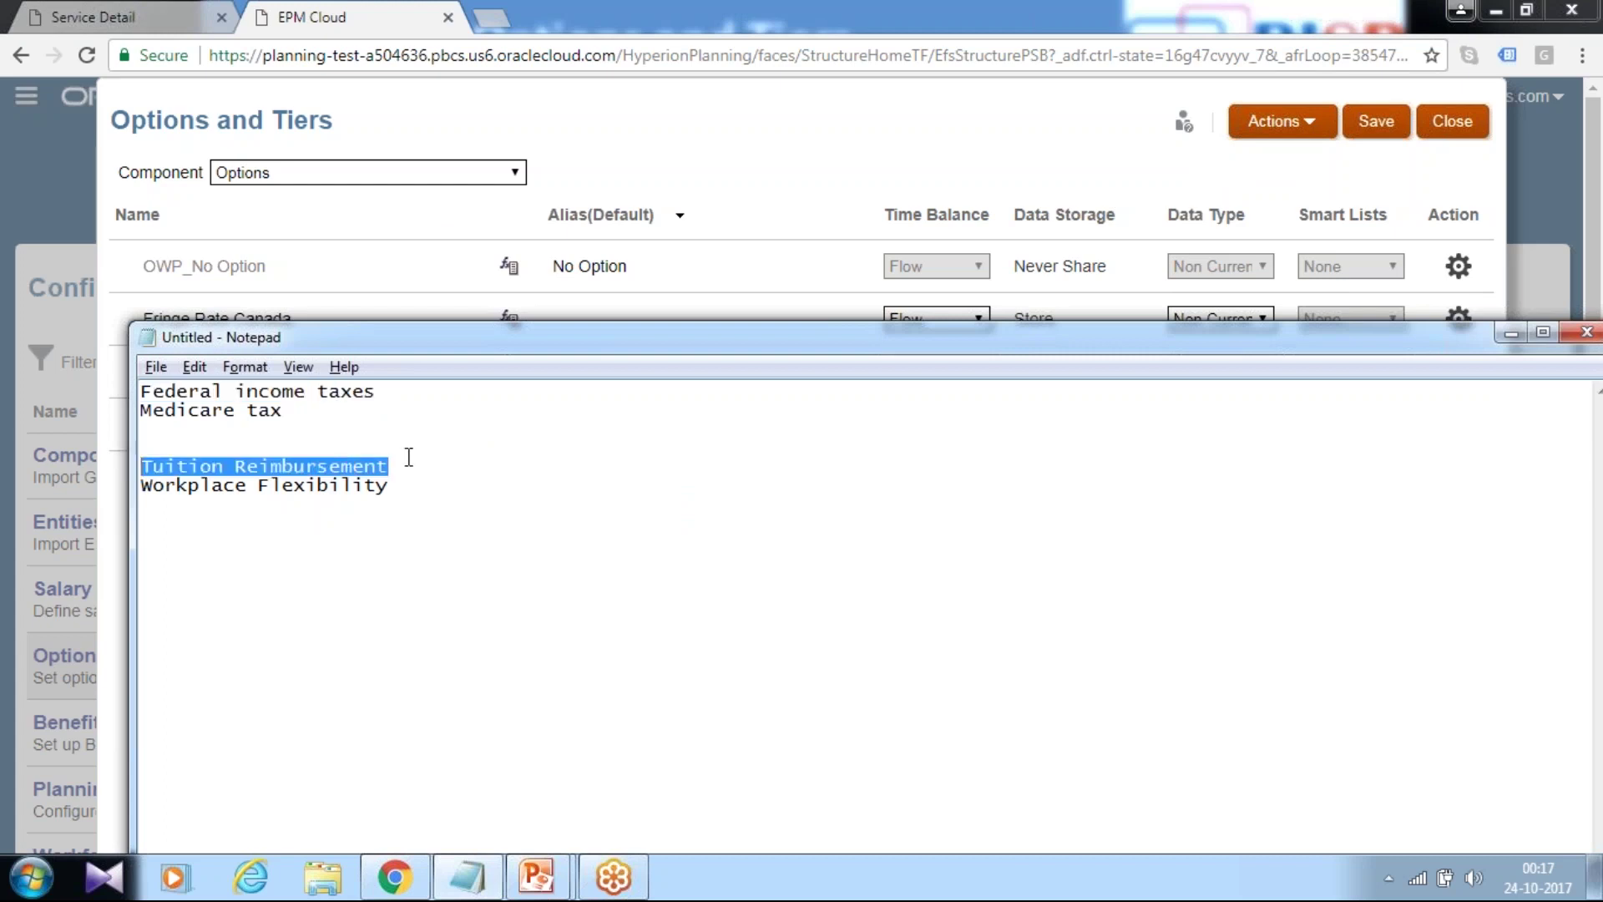
pyautogui.hotkey('ctrl', 'c')
pyautogui.hotkey('alt', 'Tab')
pyautogui.hotkey('ctrl', 'v')
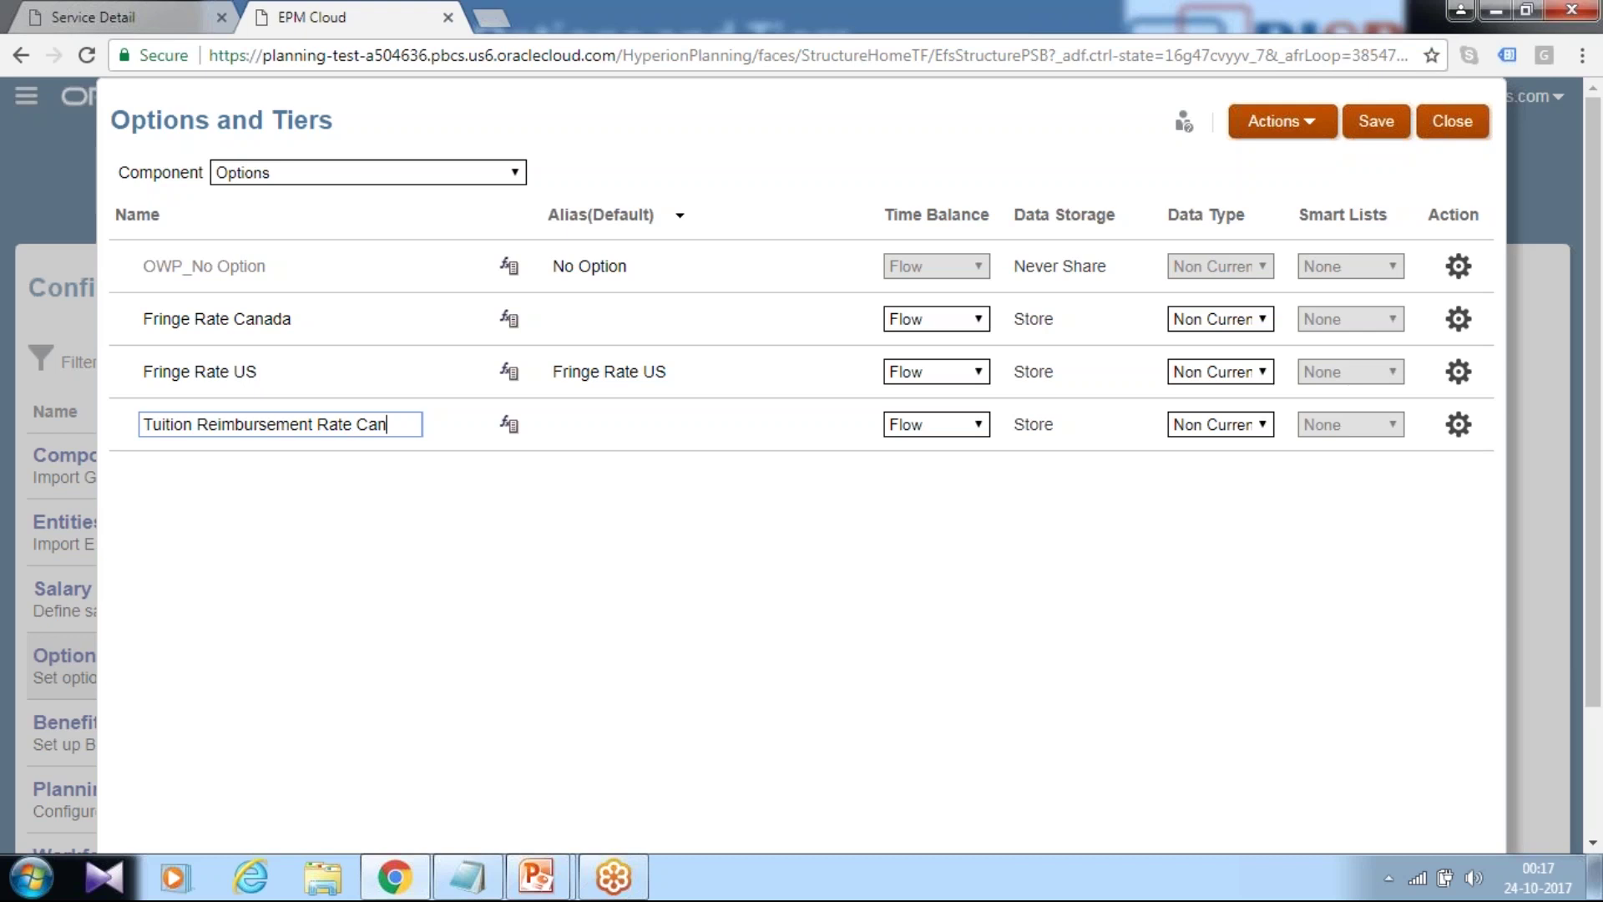
pyautogui.press('Tab')
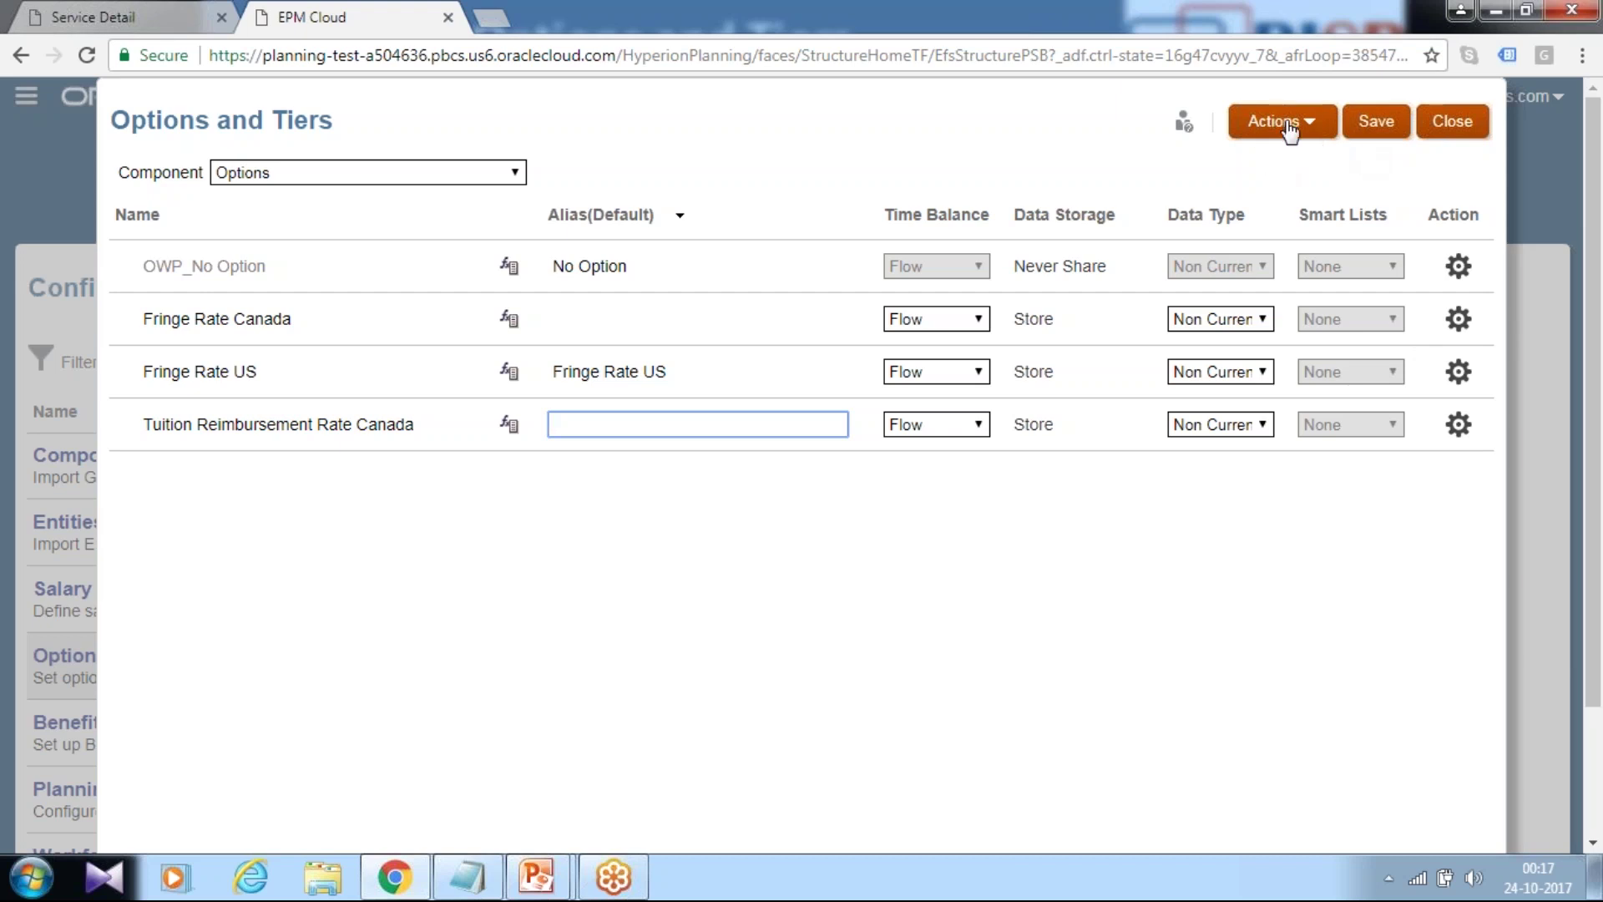
pyautogui.click(1365, 126)
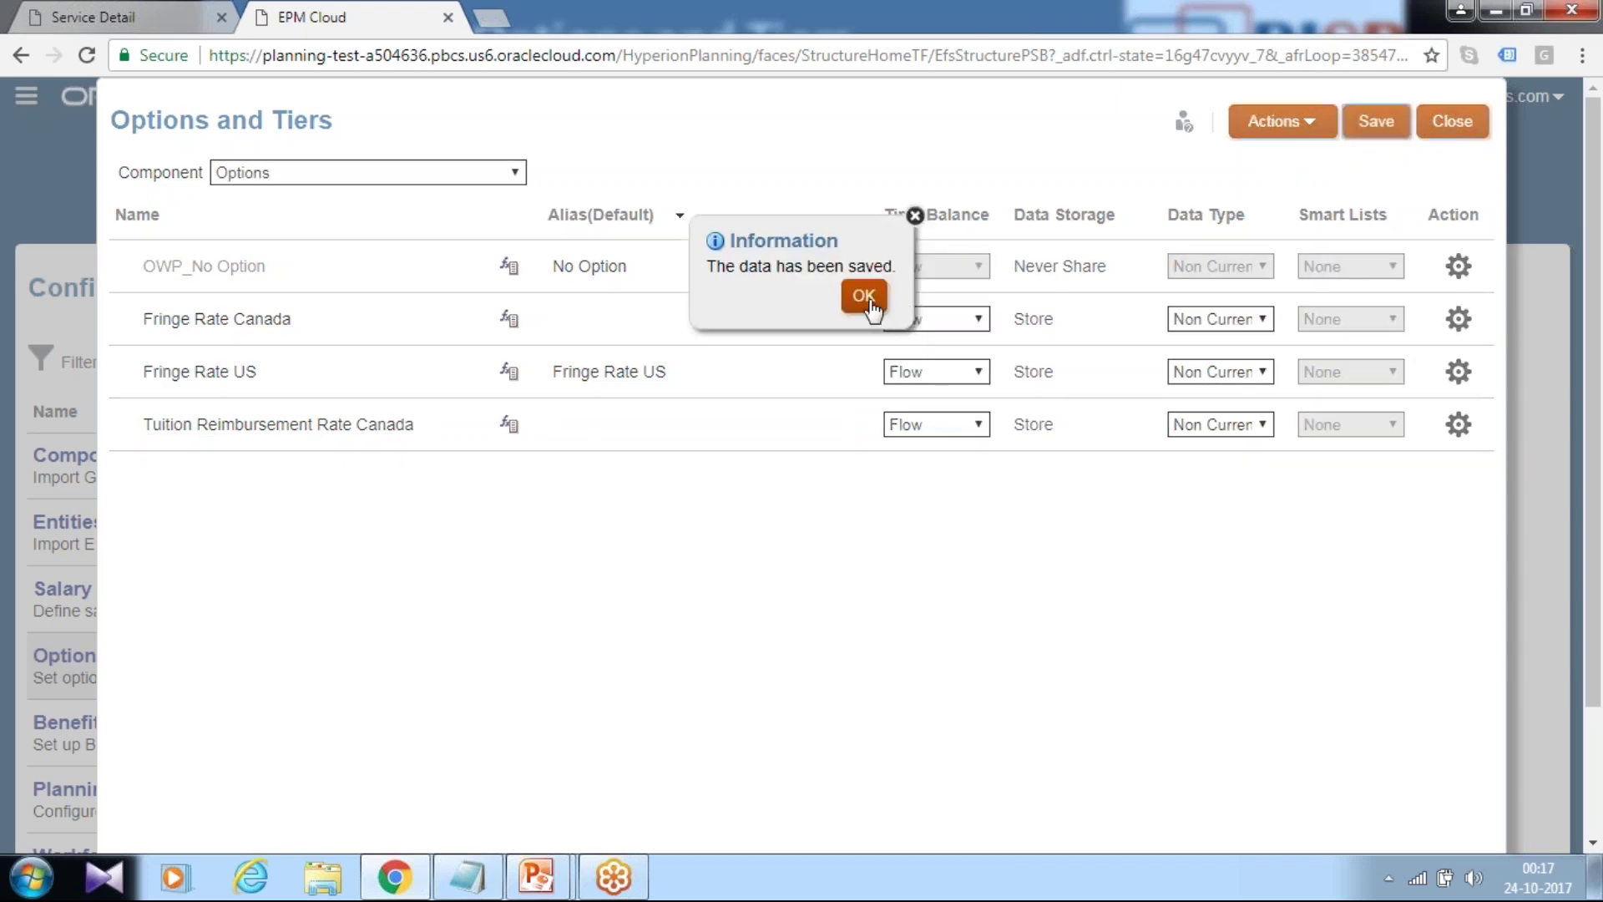
pyautogui.click(862, 296)
# Add an option named Tuition Reimbursement Rate USA, adapting the name from the Canada option, and save the options
pyautogui.click(1277, 121)
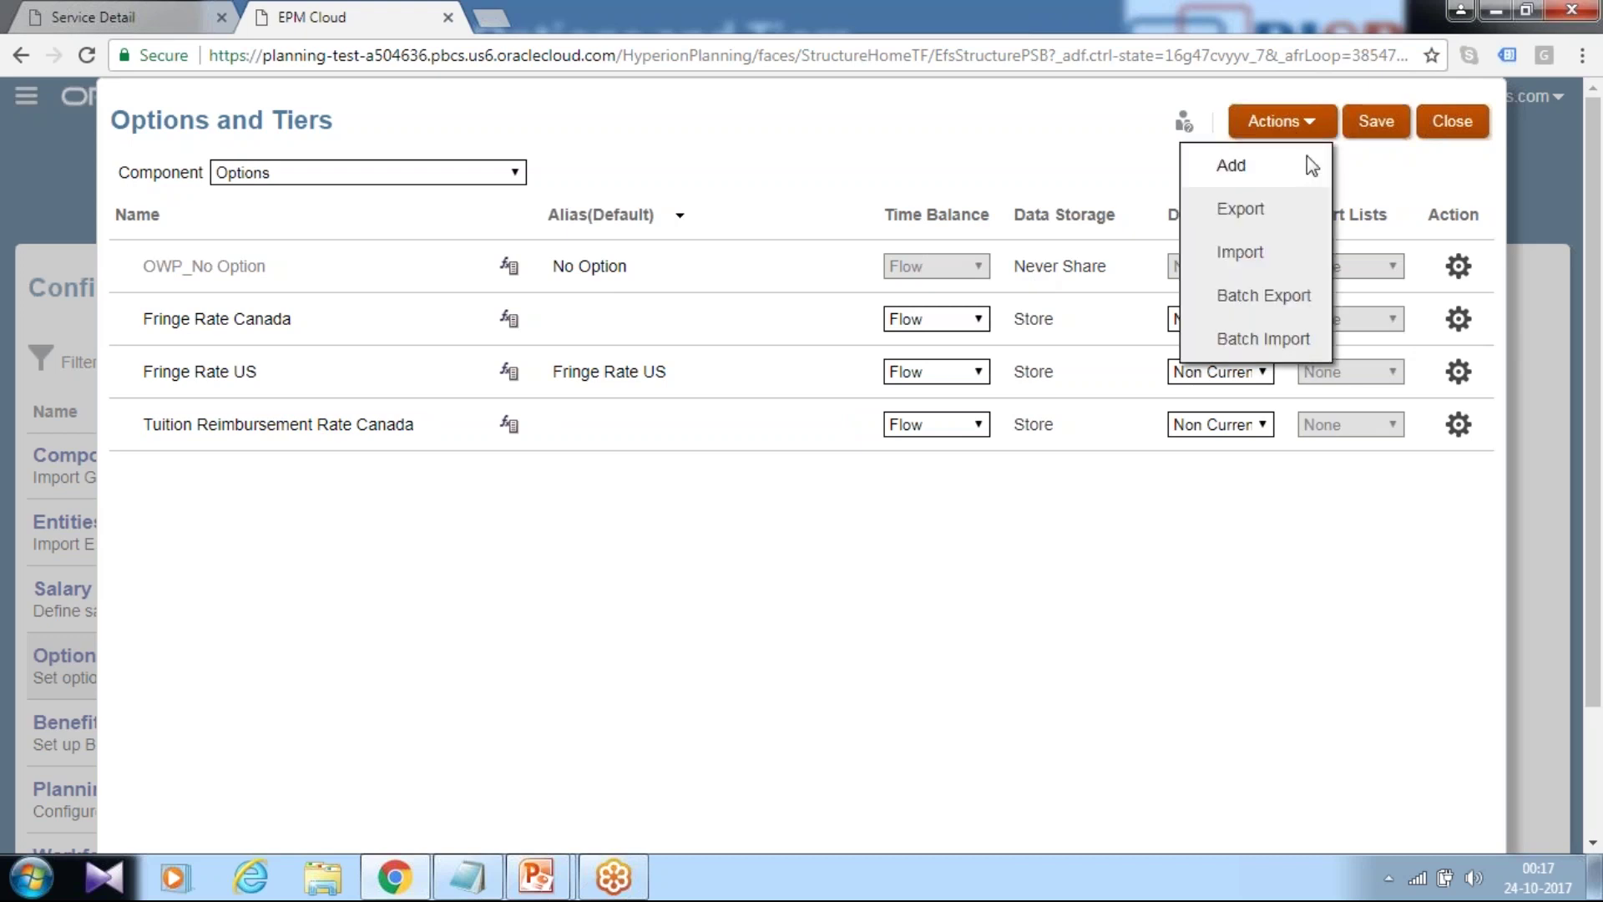
pyautogui.click(1303, 165)
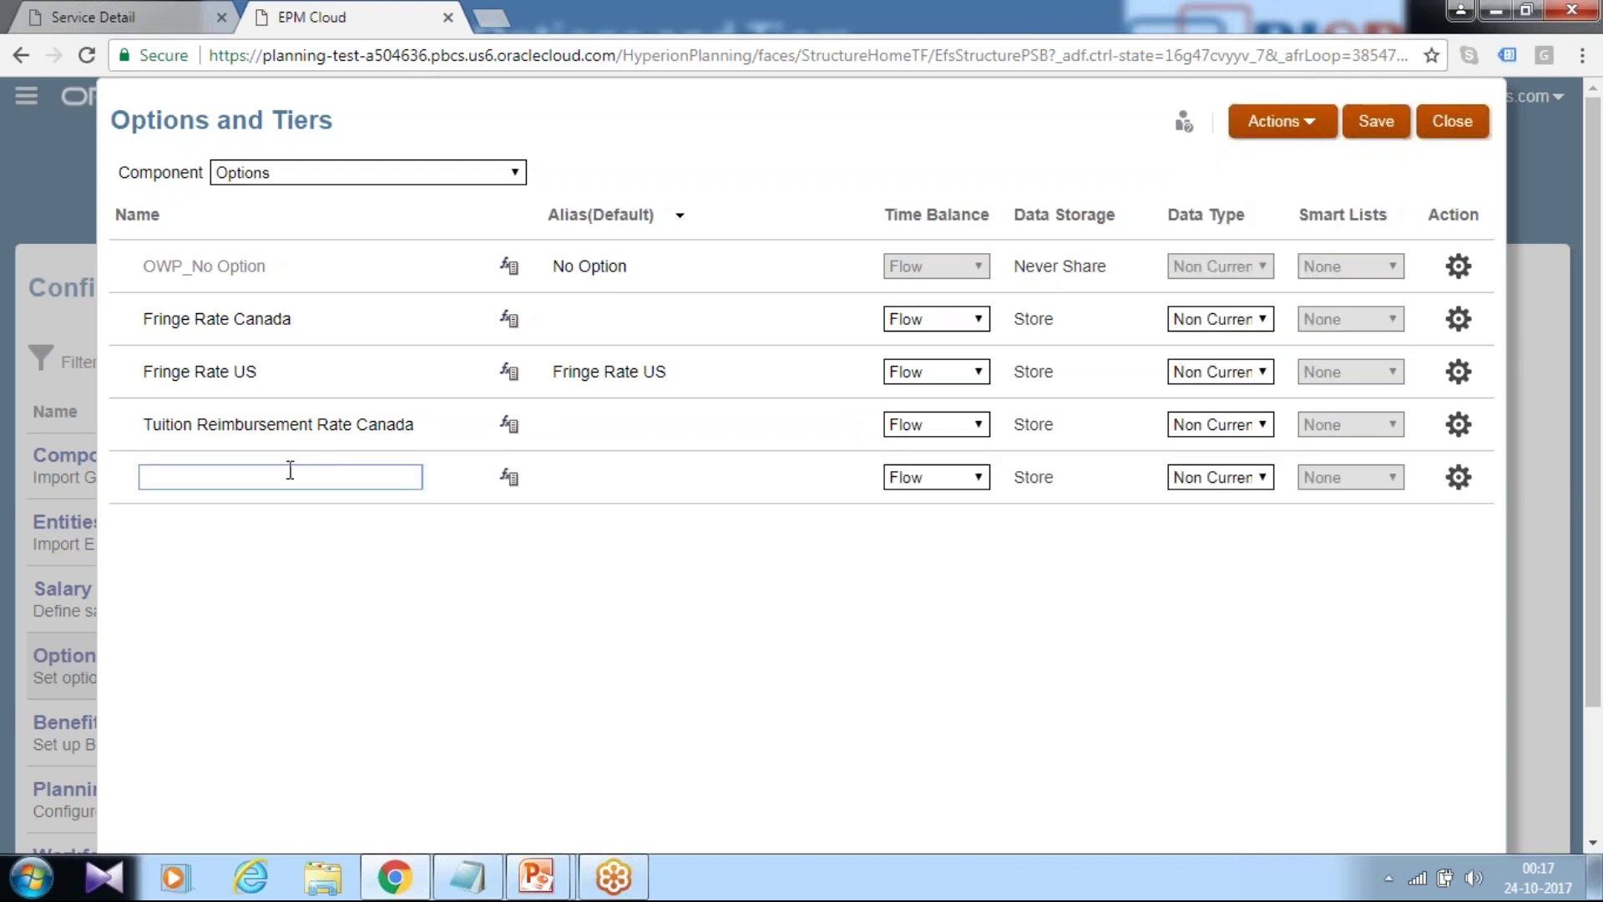
pyautogui.click(355, 424)
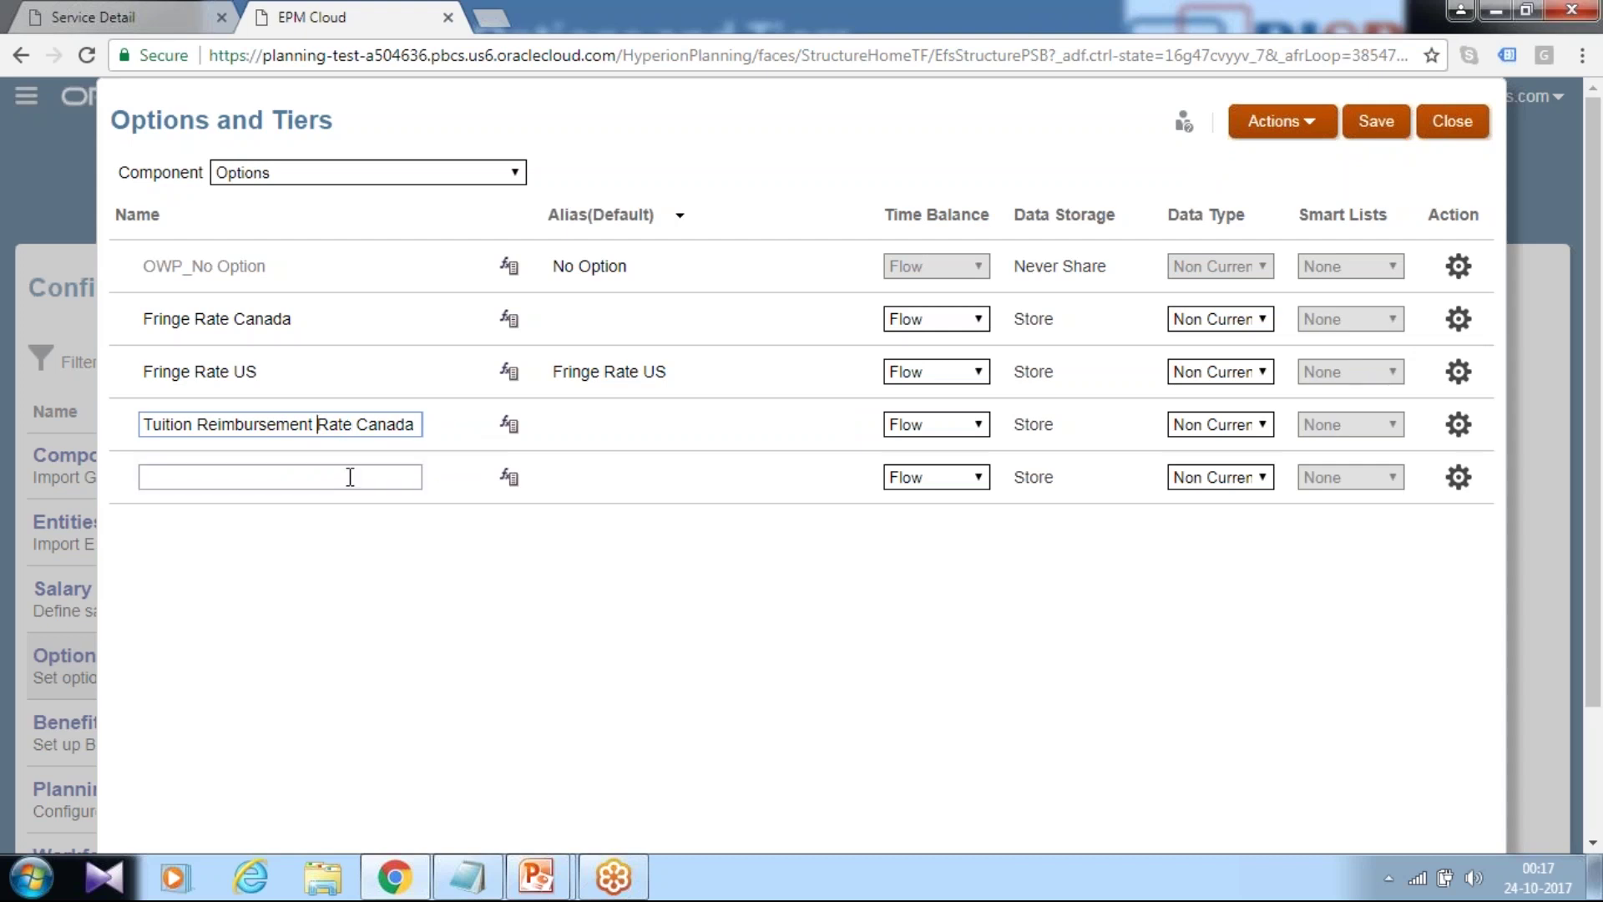
pyautogui.hotkey('ctrl', 'a')
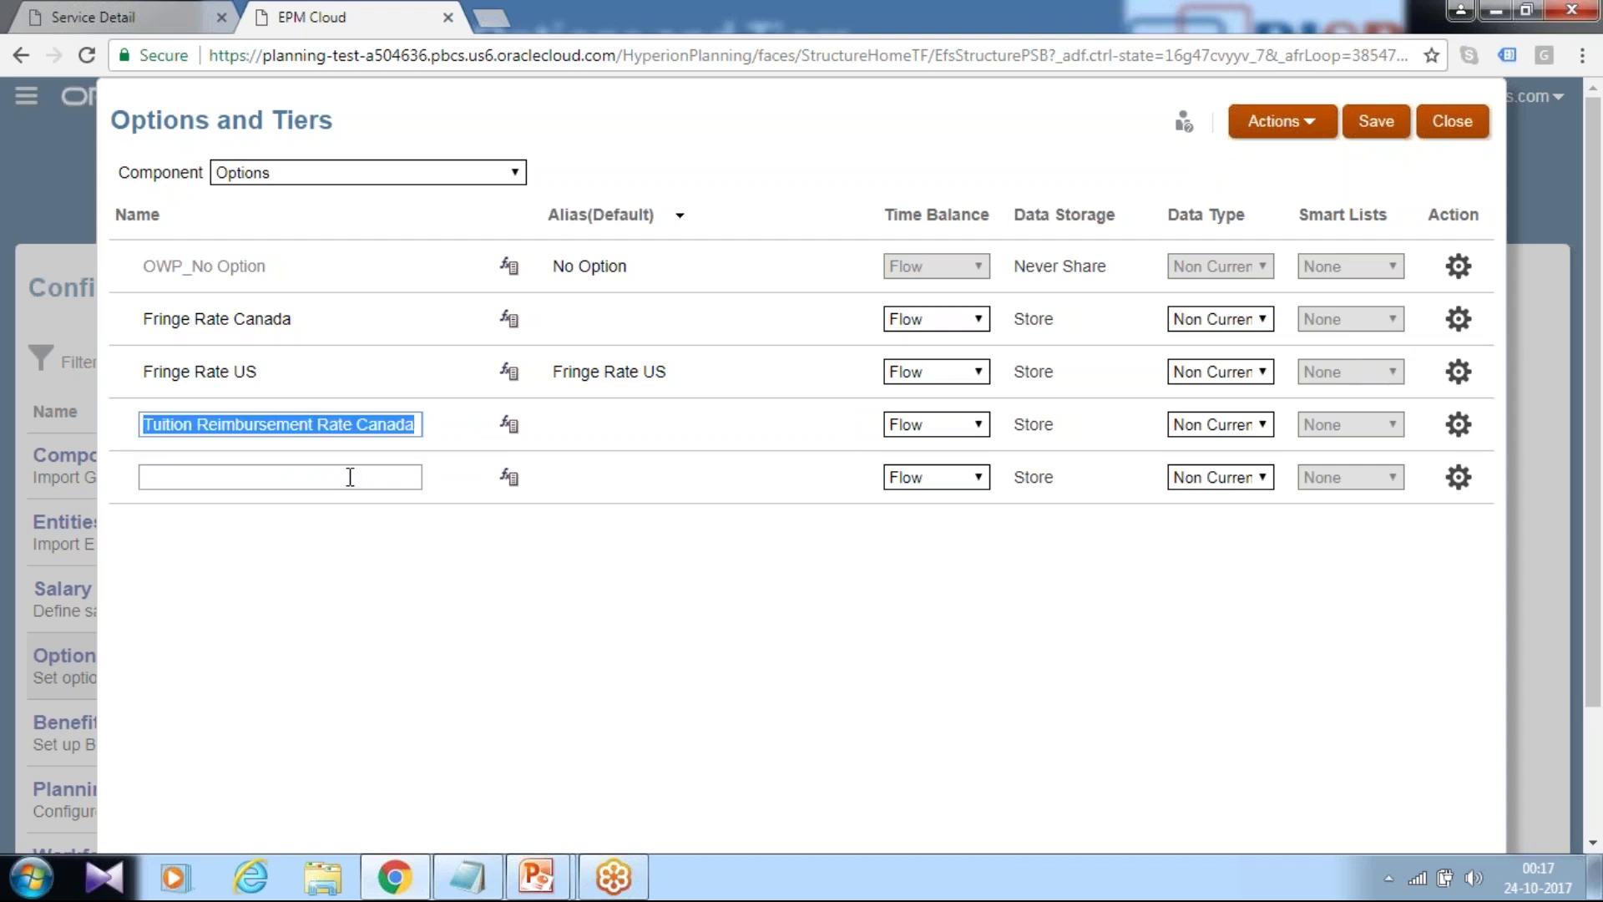
pyautogui.hotkey('ctrl', 'c')
pyautogui.click(178, 474)
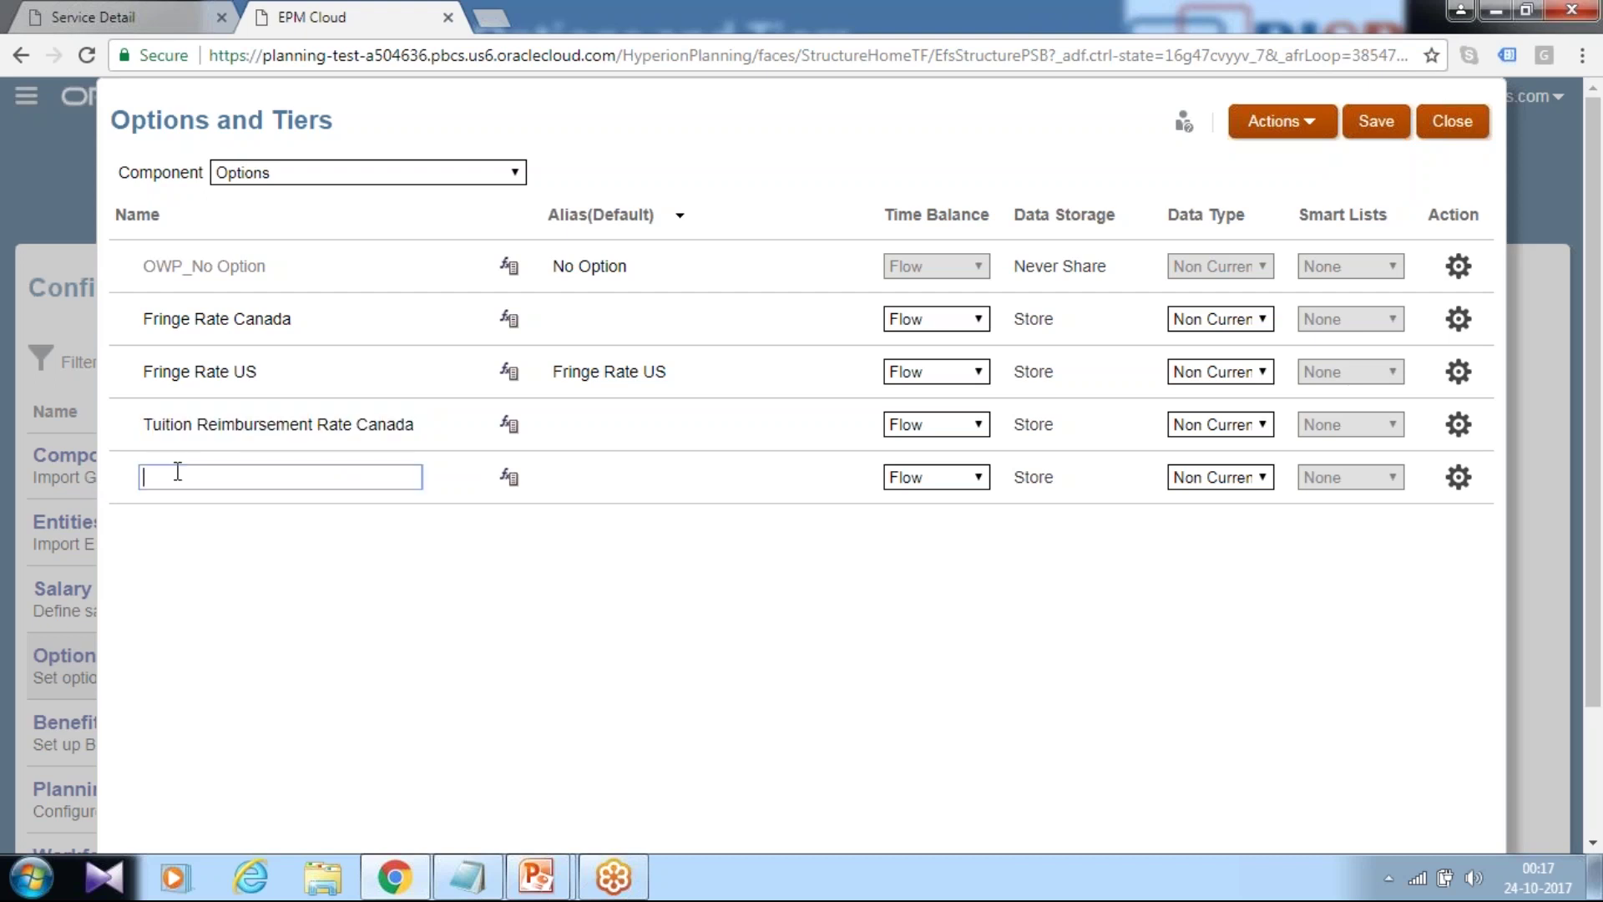
pyautogui.hotkey('ctrl', 'v')
pyautogui.hotkey('ctrl', 'shift', 'Left')
pyautogui.write('USA')
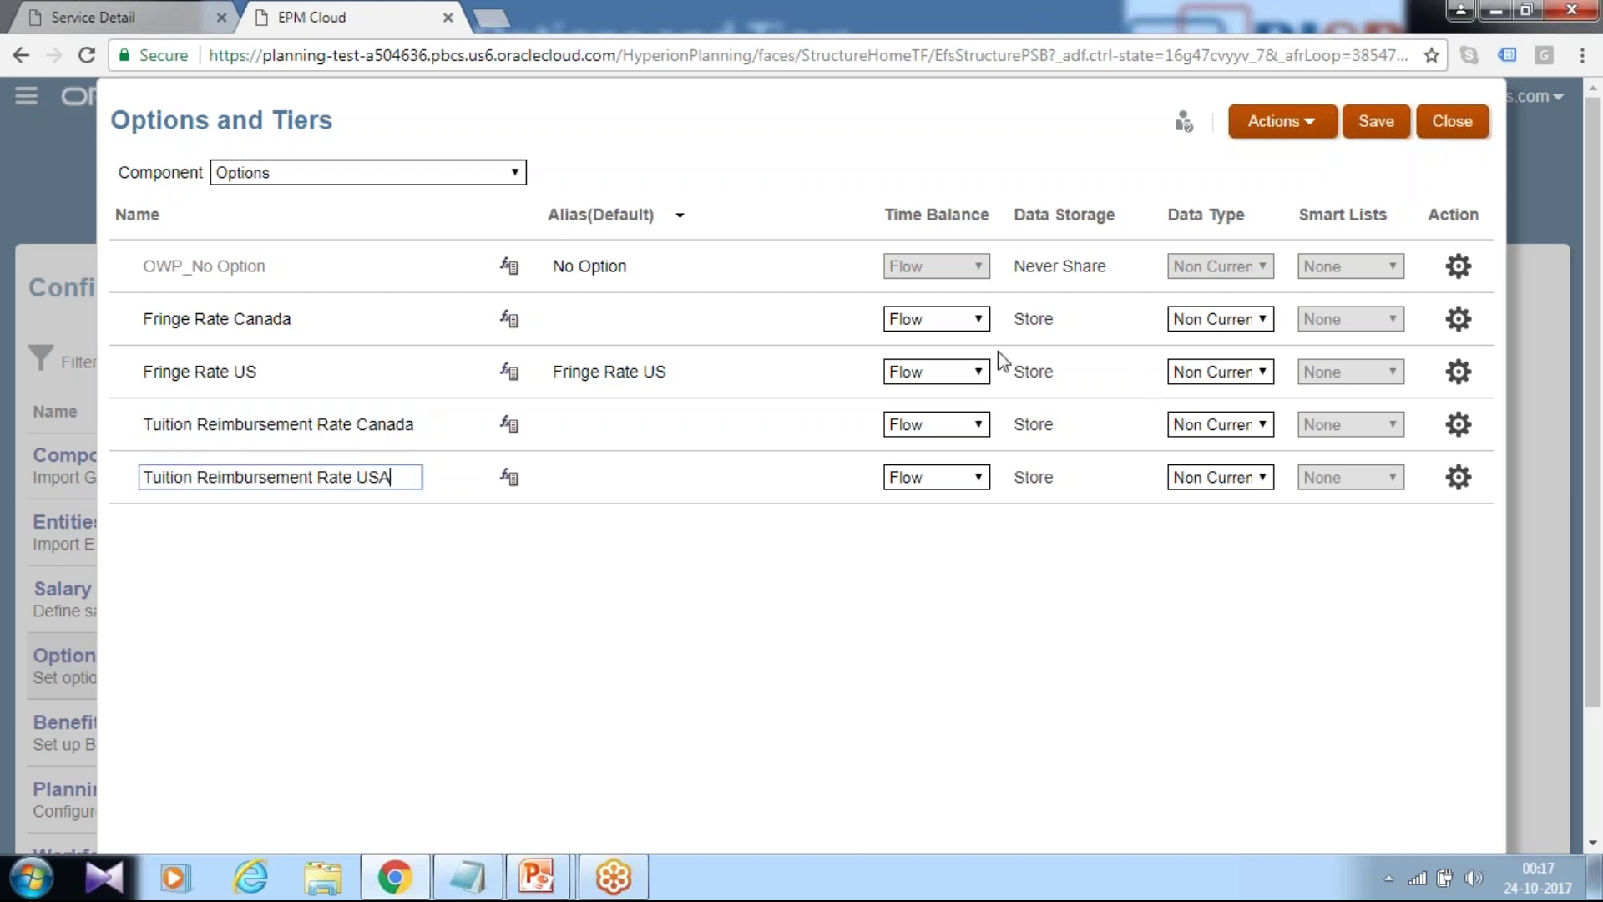
pyautogui.click(1369, 126)
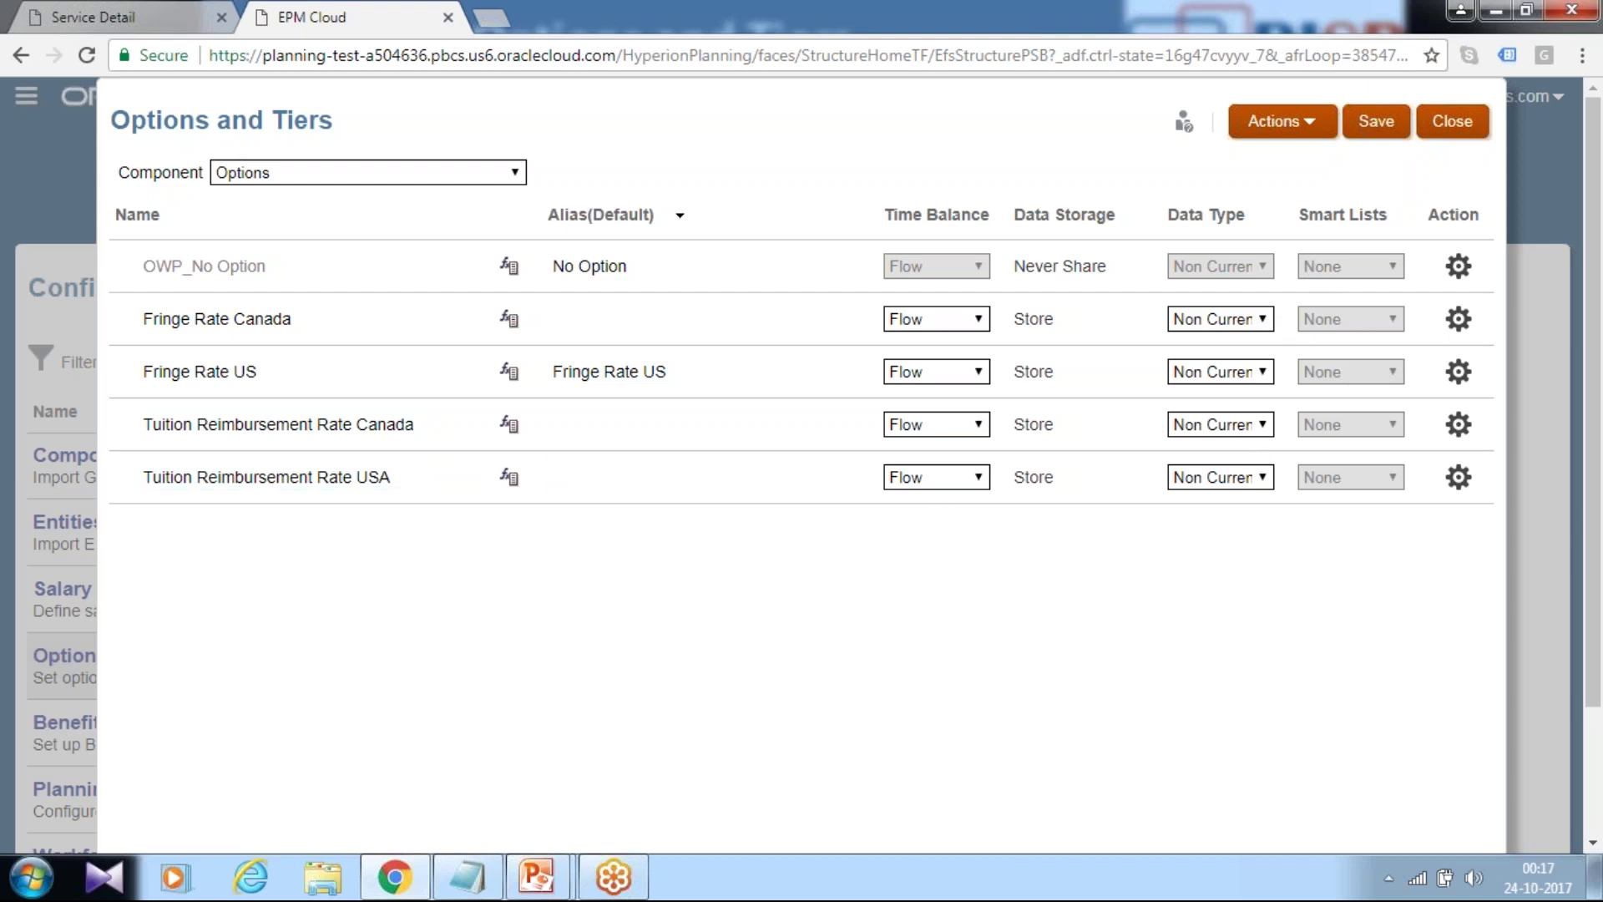
# Switch the component to Tiers, save the data and close the Options and Tiers setup
pyautogui.click(288, 174)
pyautogui.click(280, 216)
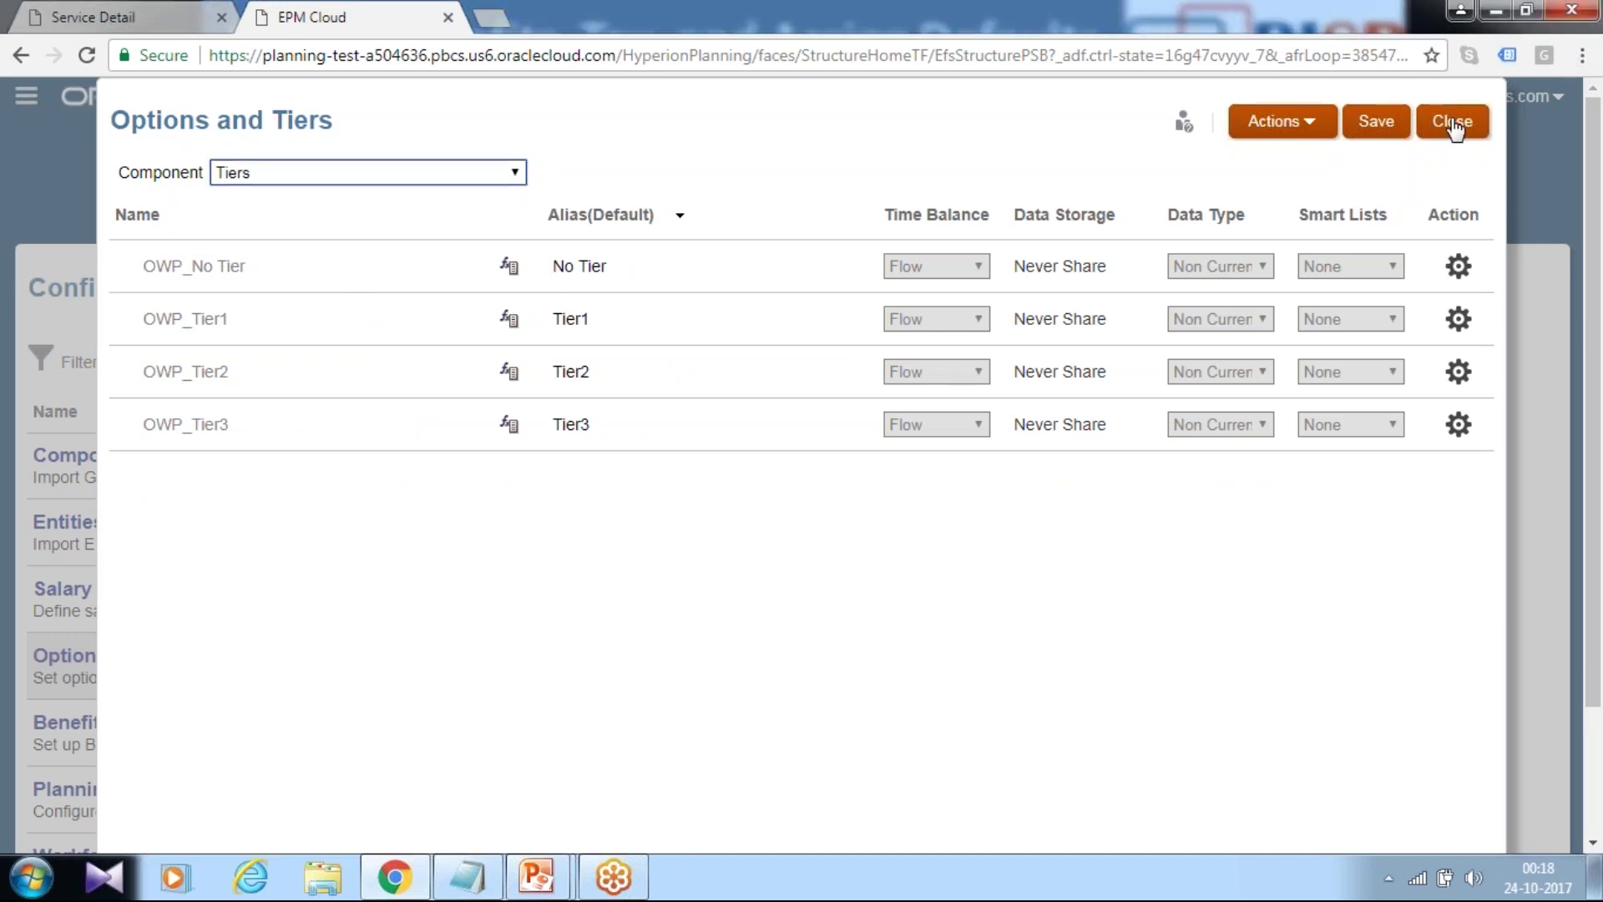
pyautogui.click(1373, 125)
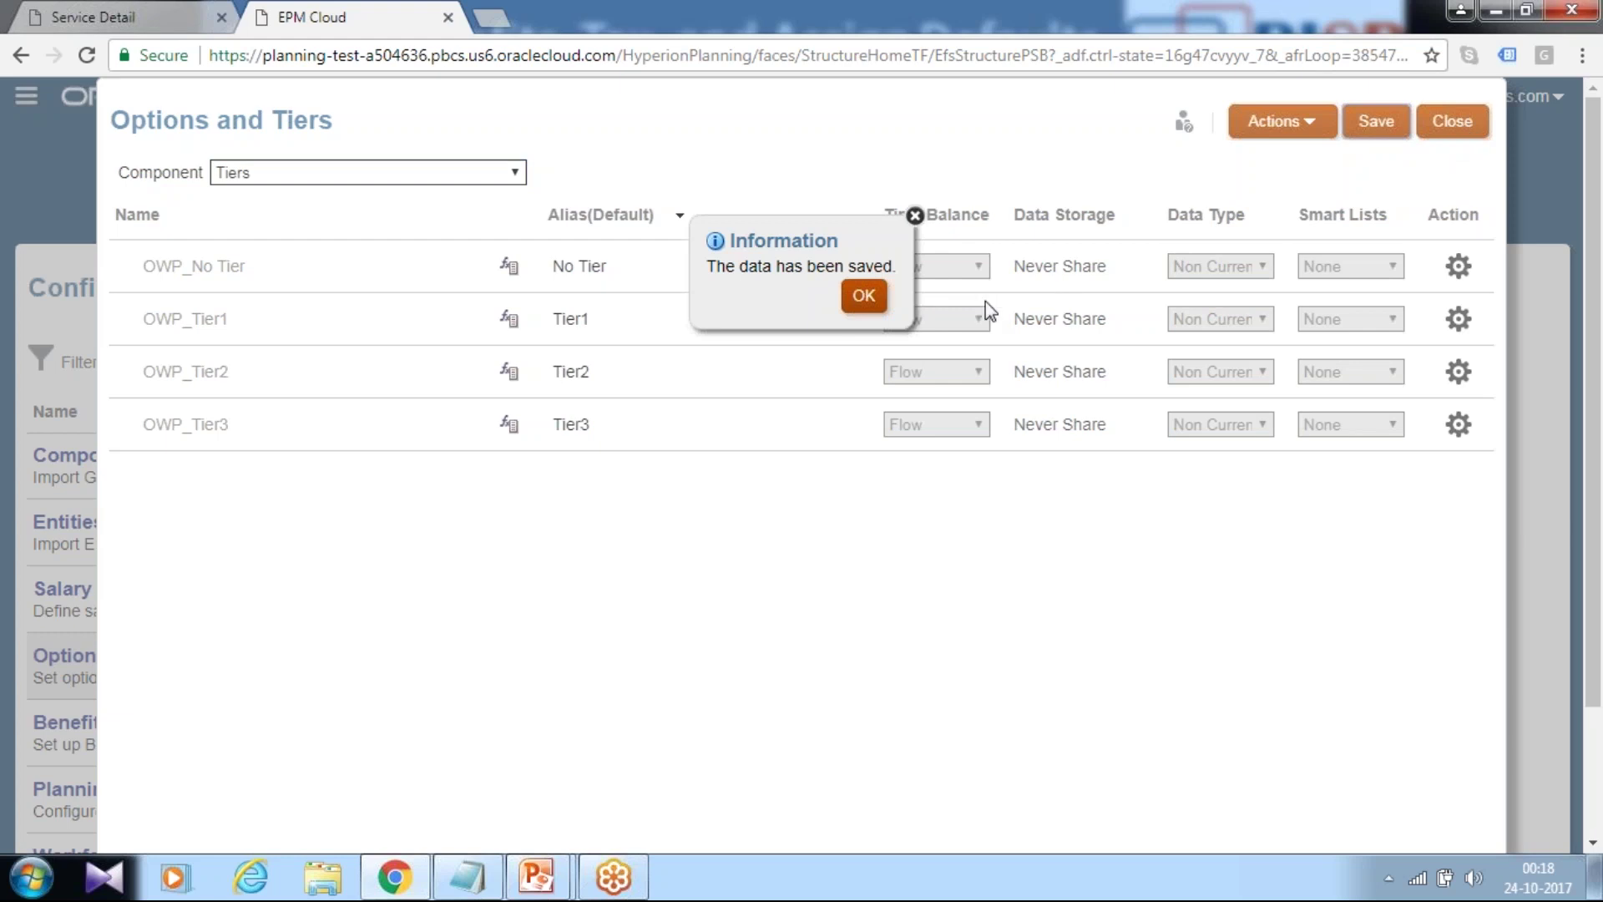
pyautogui.click(864, 295)
pyautogui.click(1453, 122)
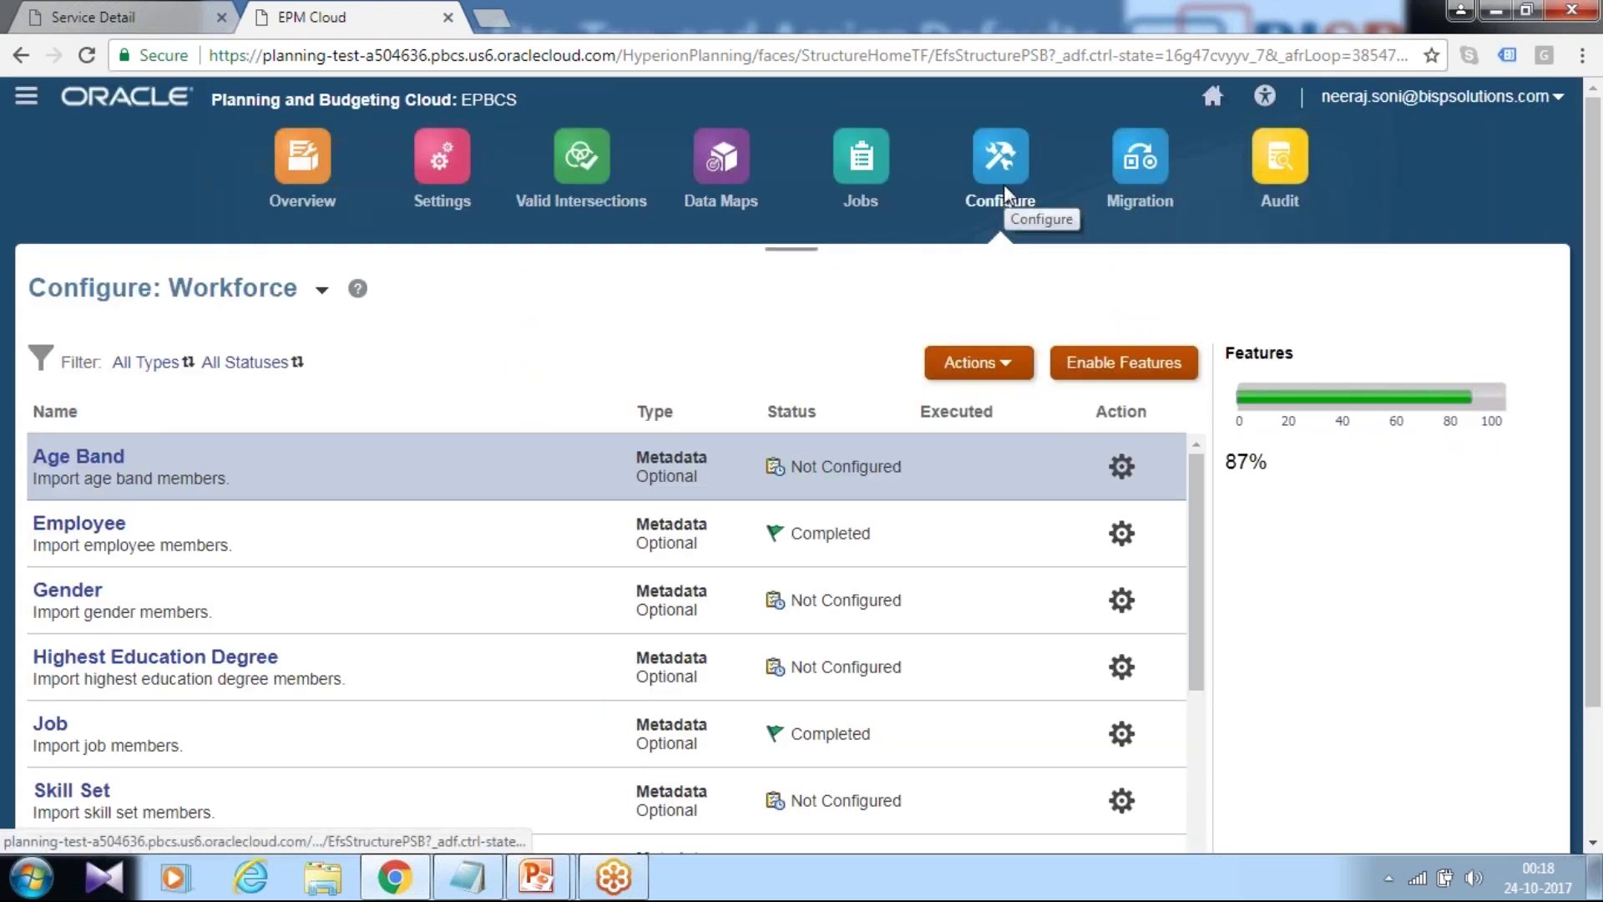
# Refresh the application database with use enabled for all users before and after, and check the recent job activity
pyautogui.click(1004, 376)
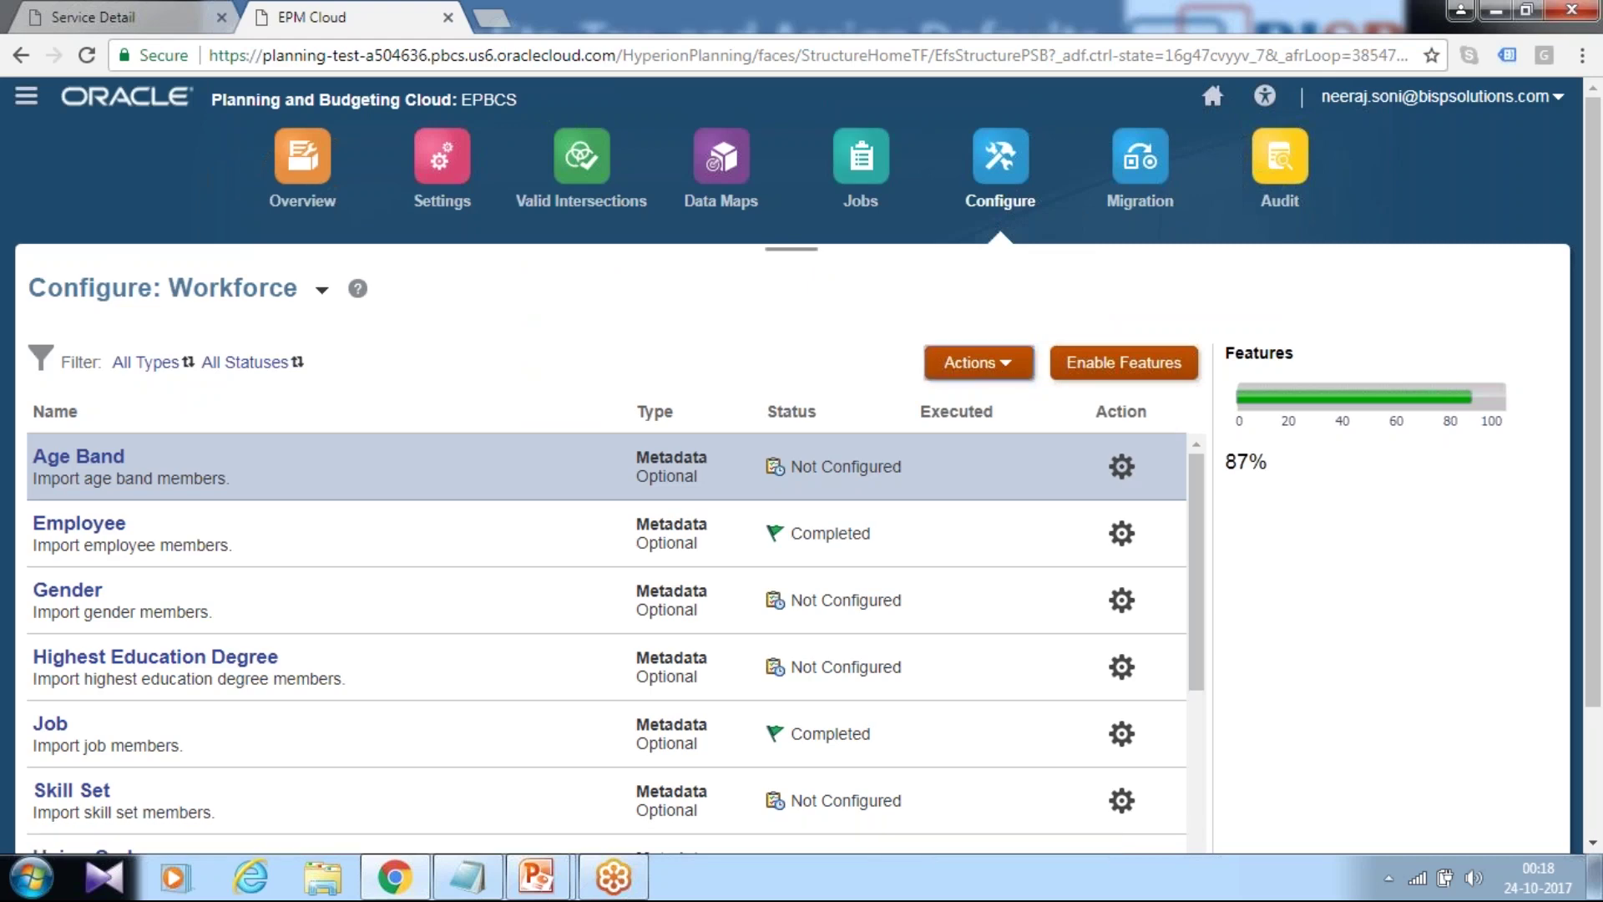
pyautogui.click(883, 451)
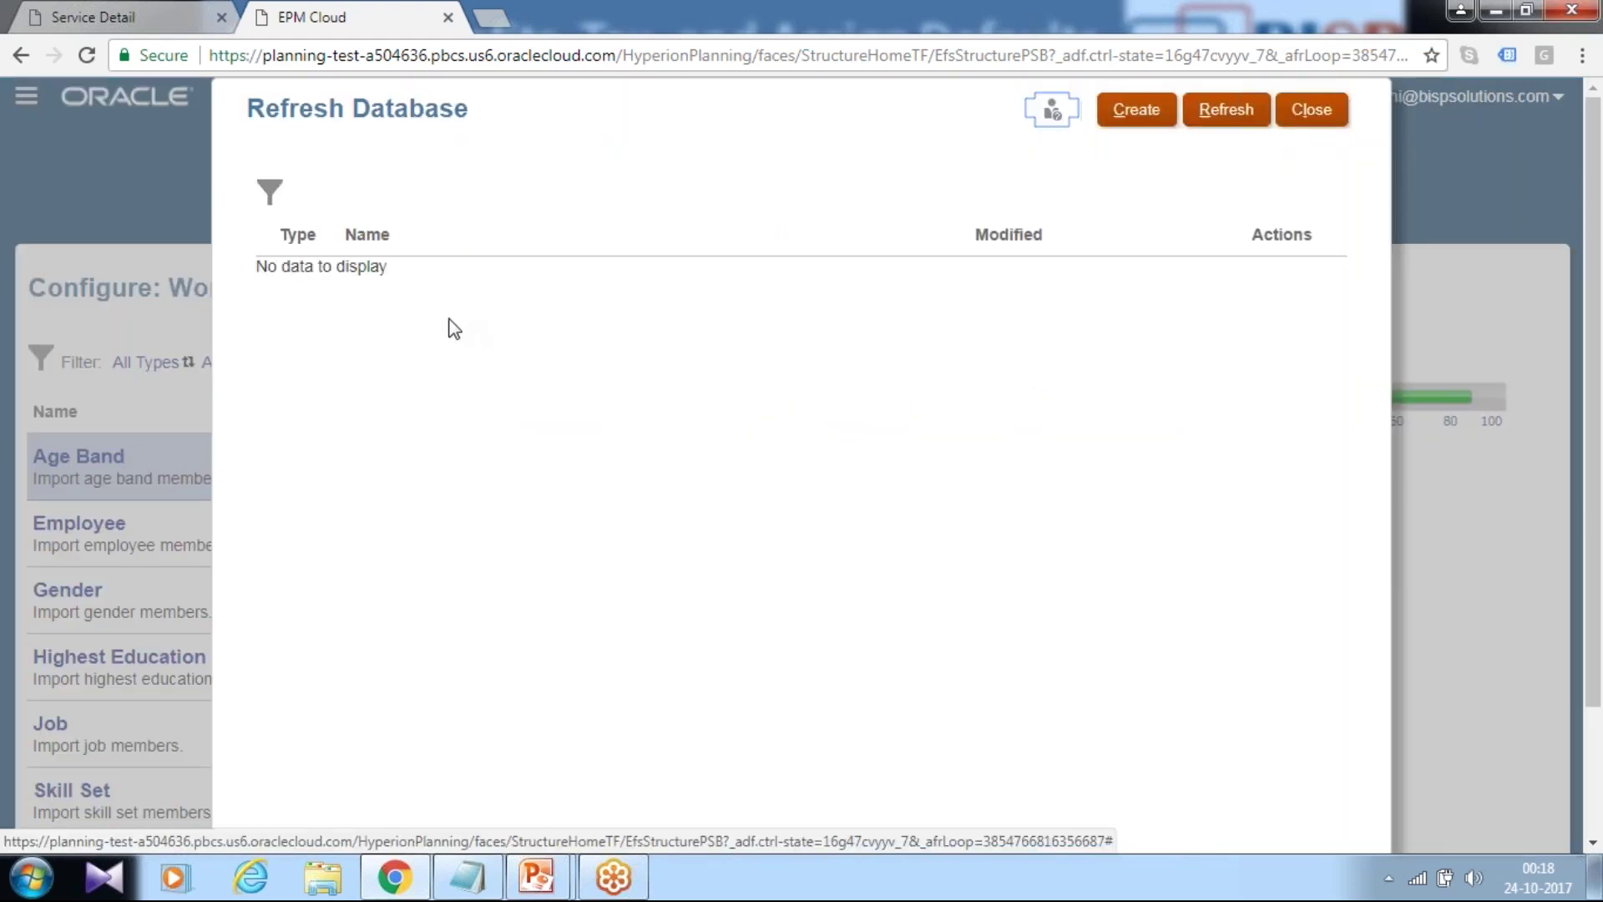
pyautogui.click(1156, 126)
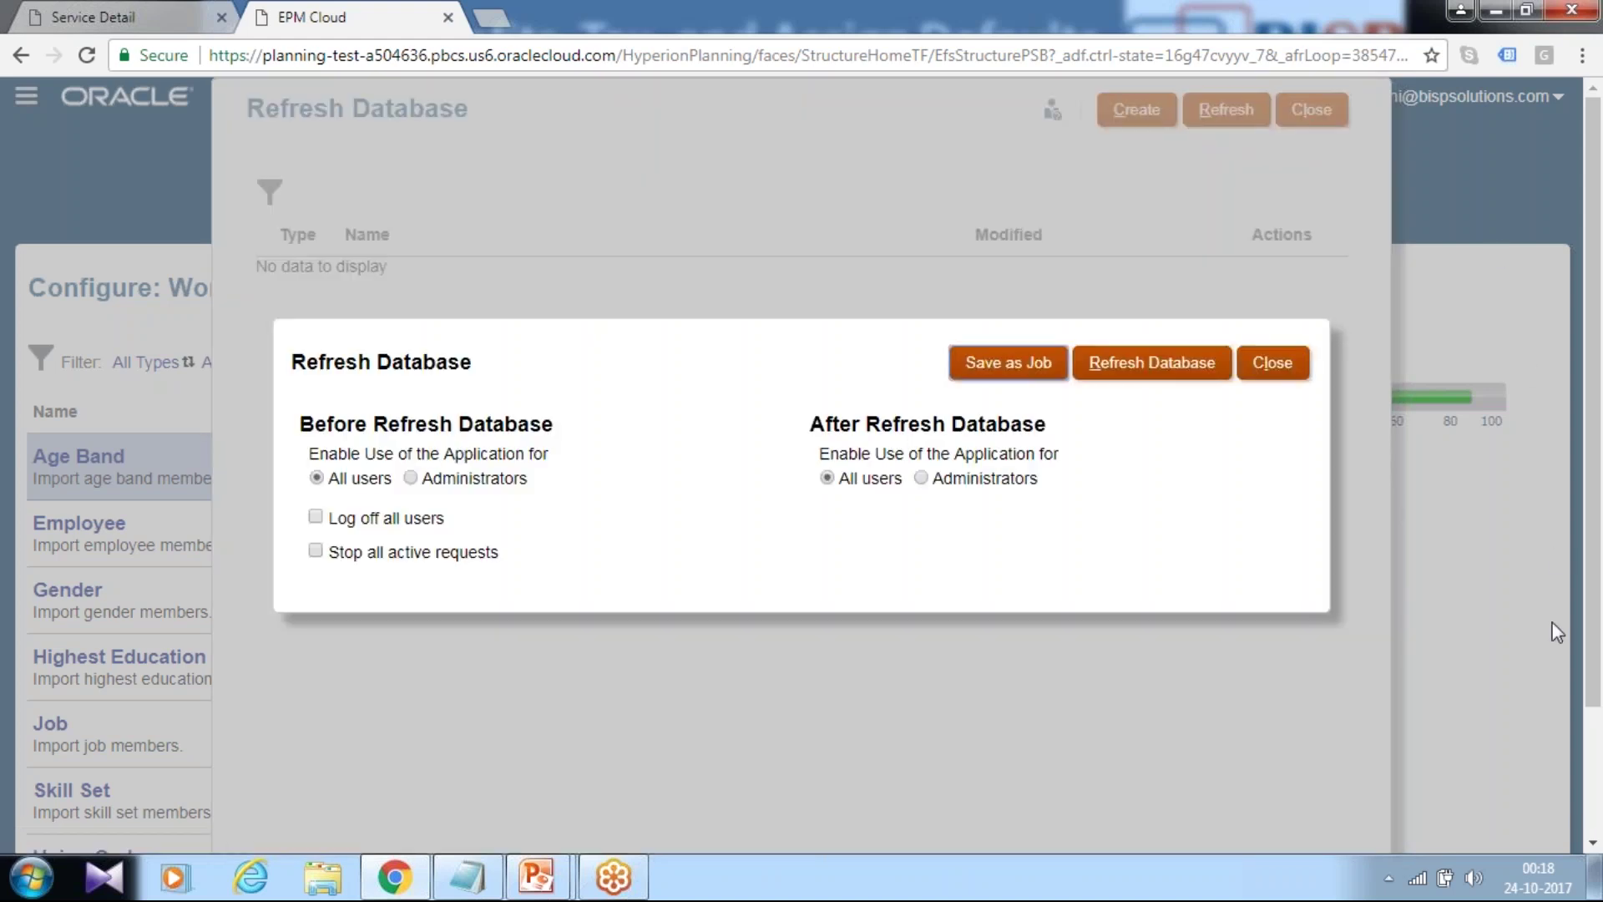
pyautogui.click(1141, 372)
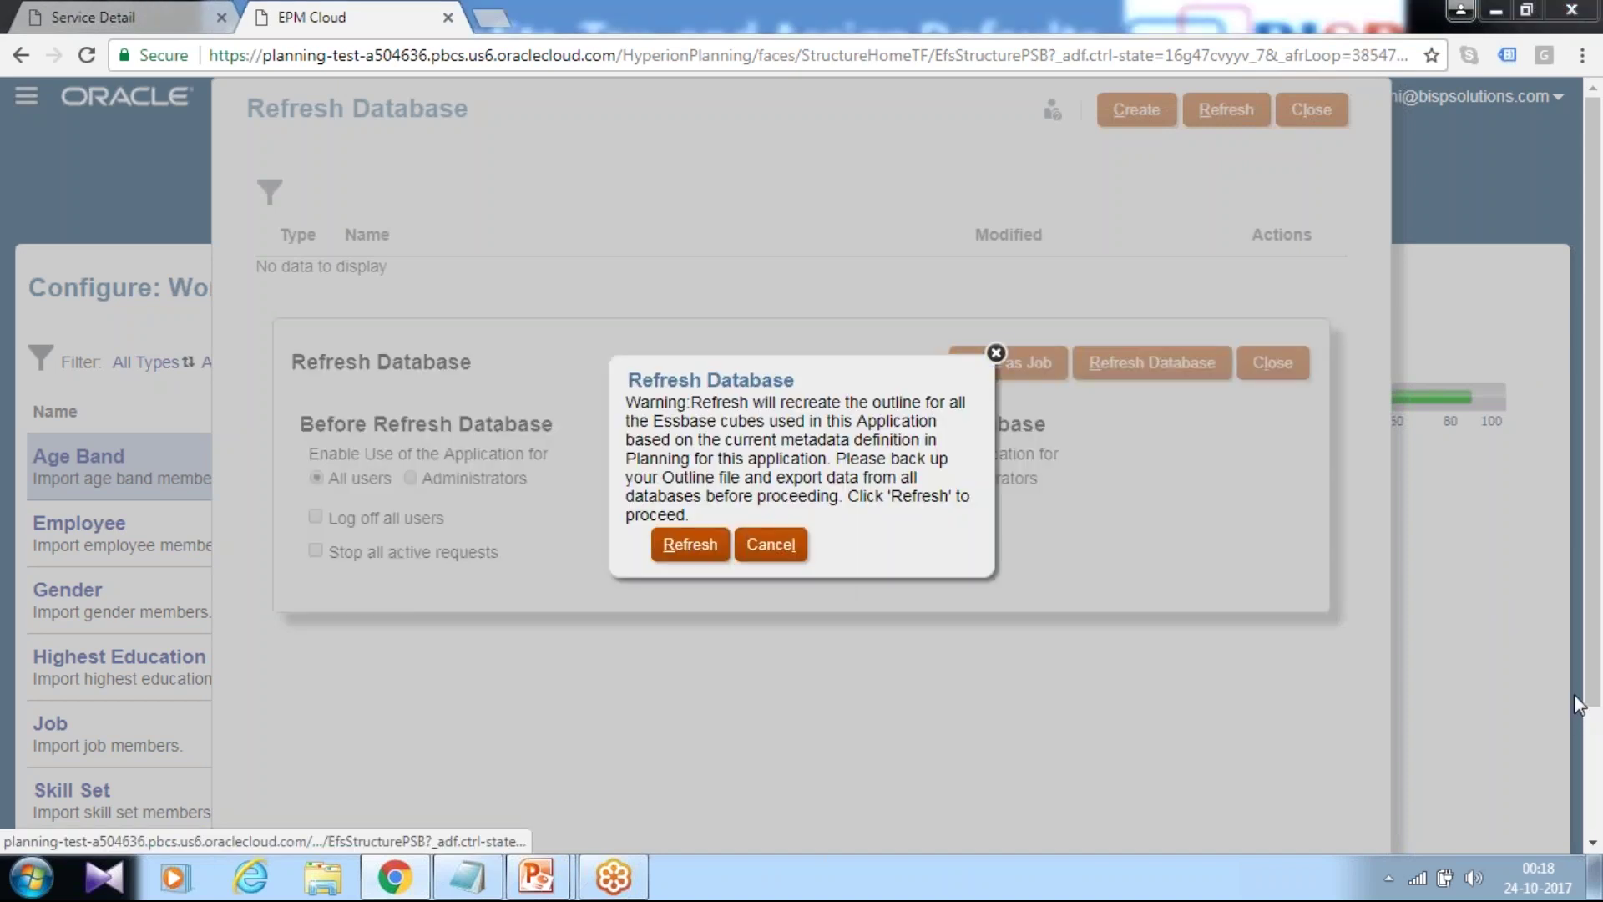
pyautogui.press('Return')
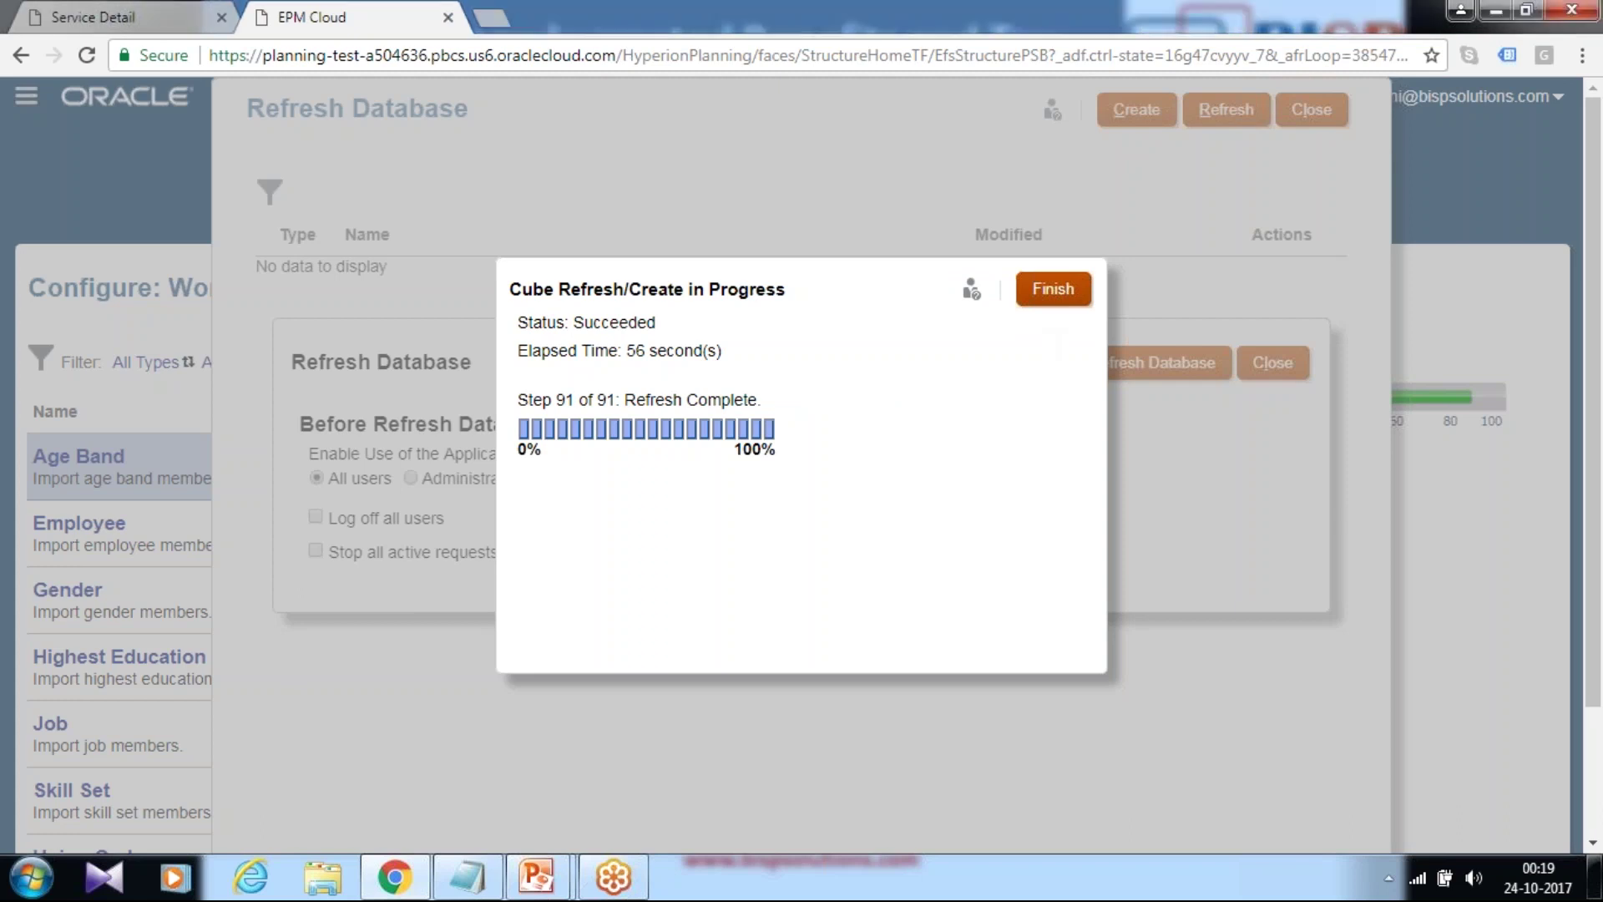
pyautogui.click(1089, 297)
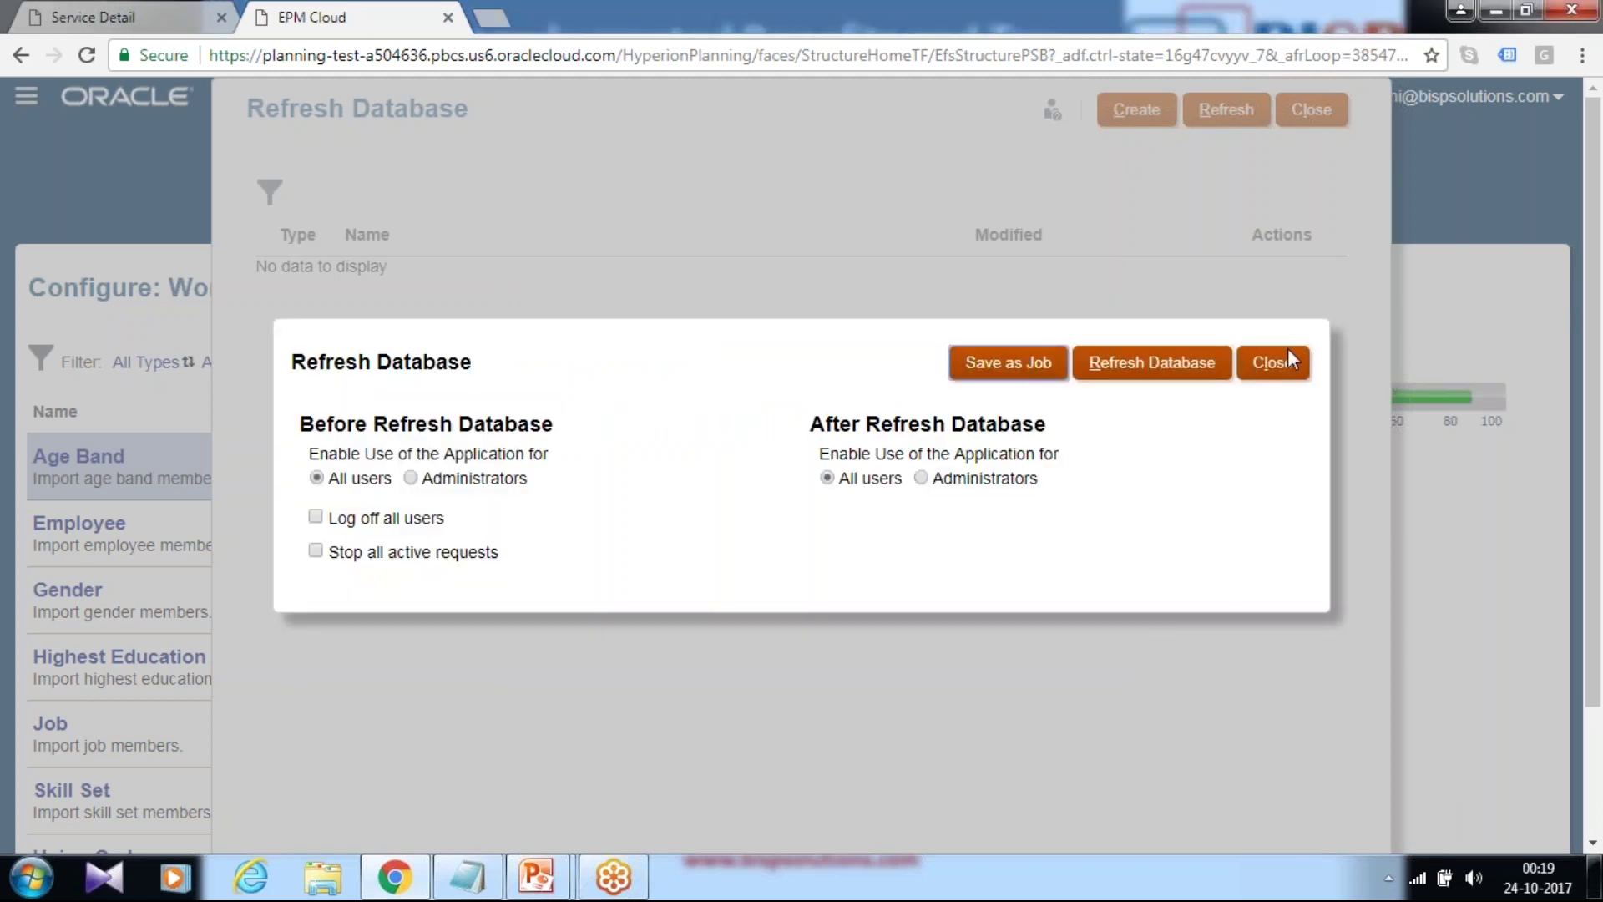
pyautogui.click(1272, 364)
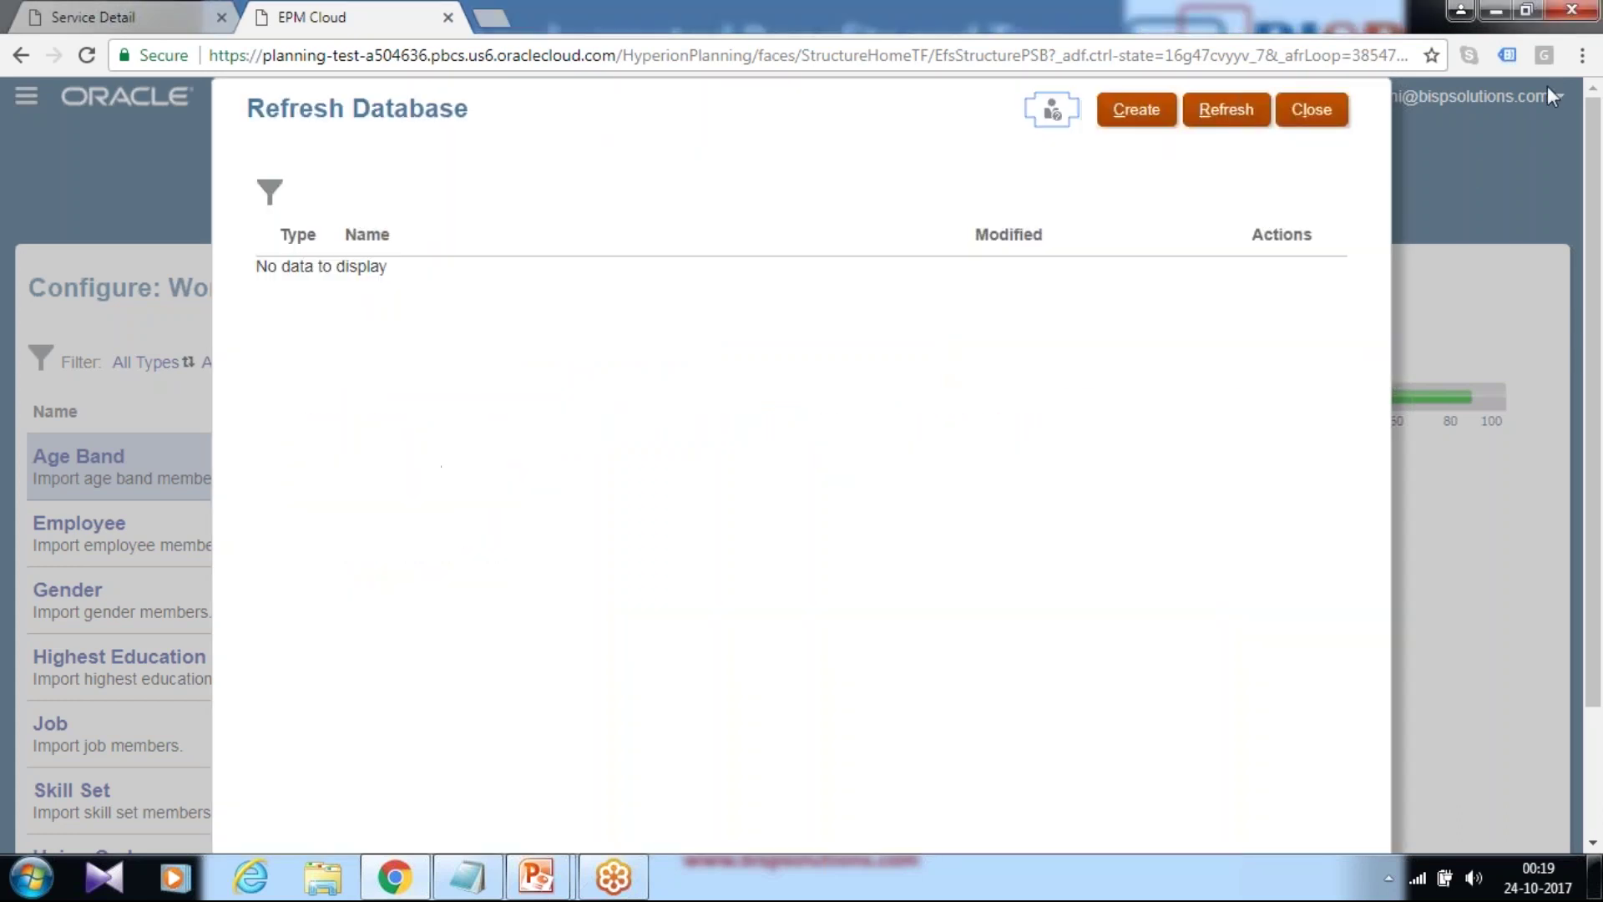
pyautogui.click(1311, 110)
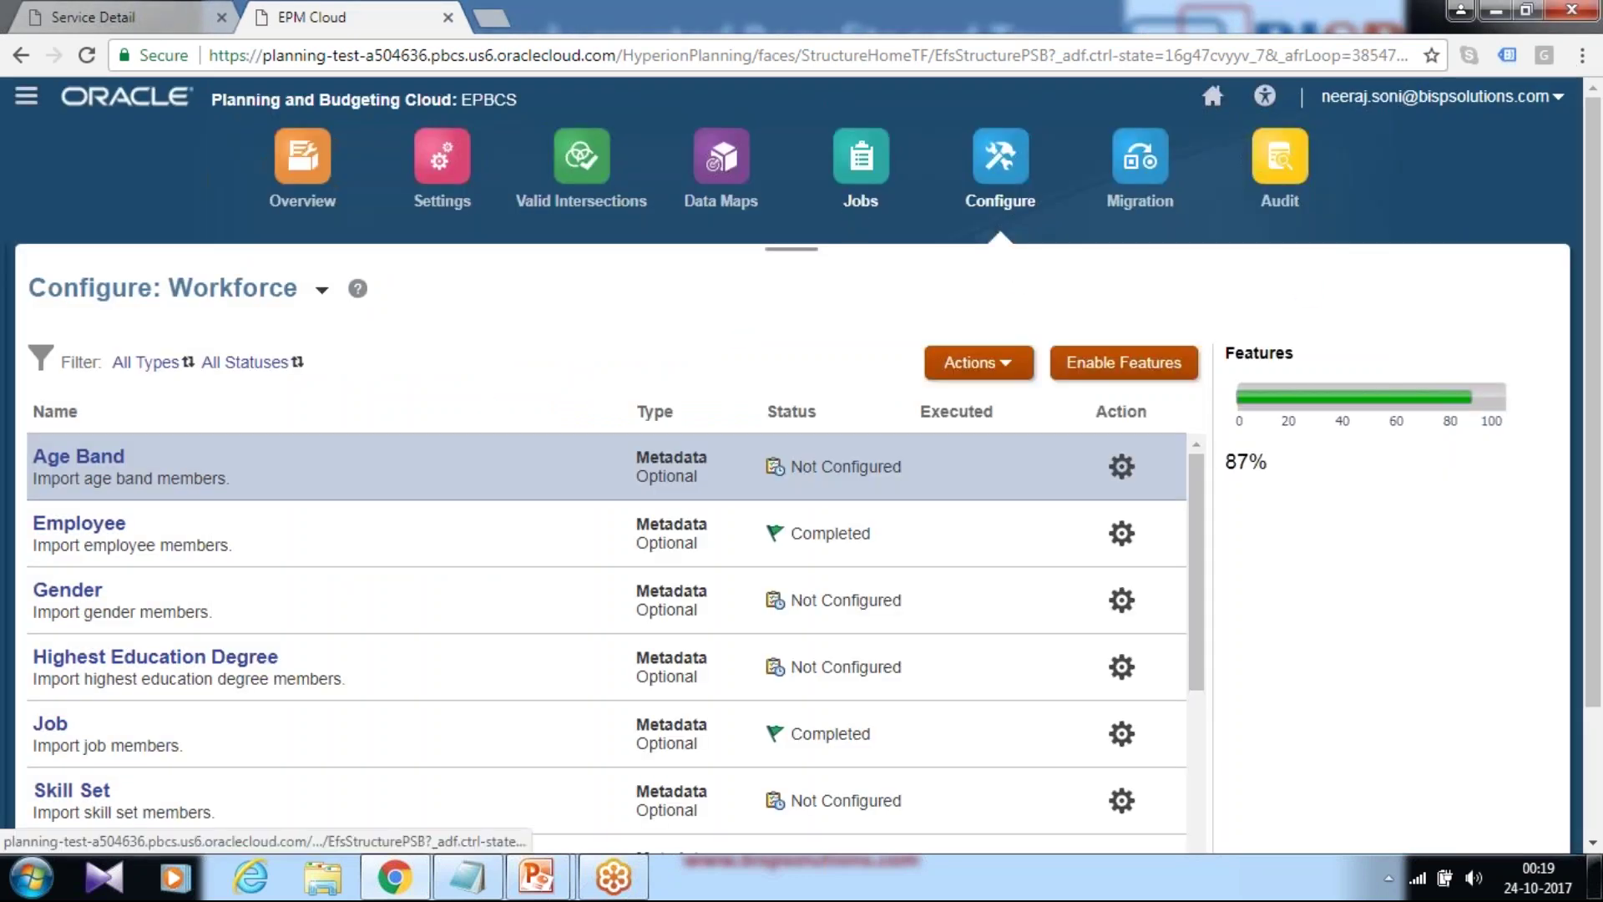
pyautogui.click(860, 159)
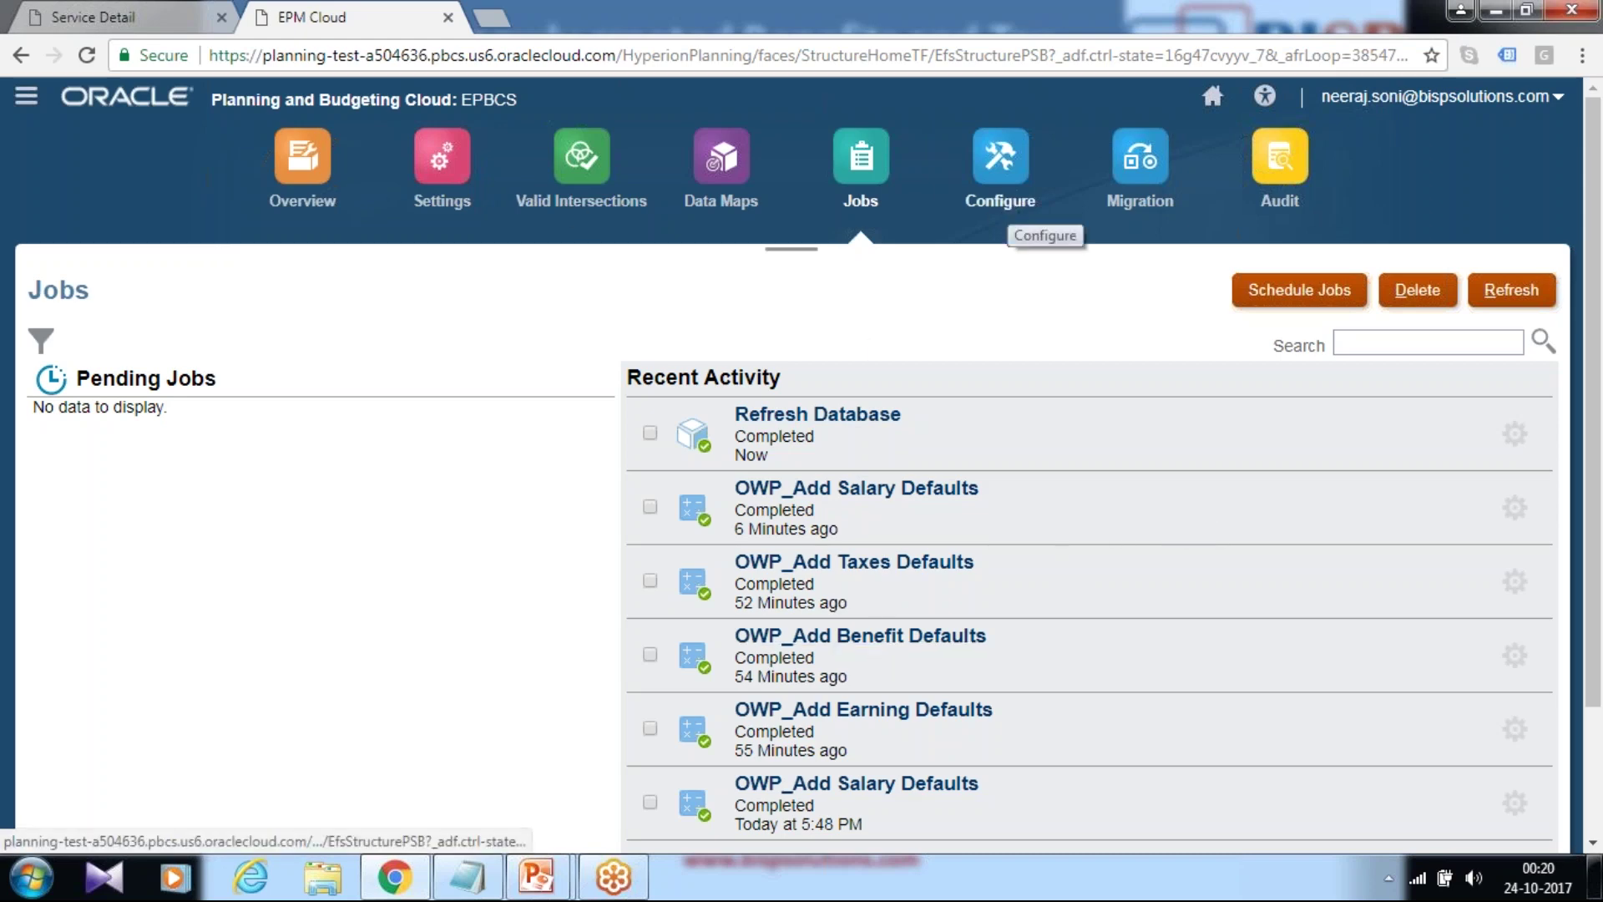
# Return to the Workforce configuration and open the Benefits and Taxes setup
pyautogui.click(1006, 201)
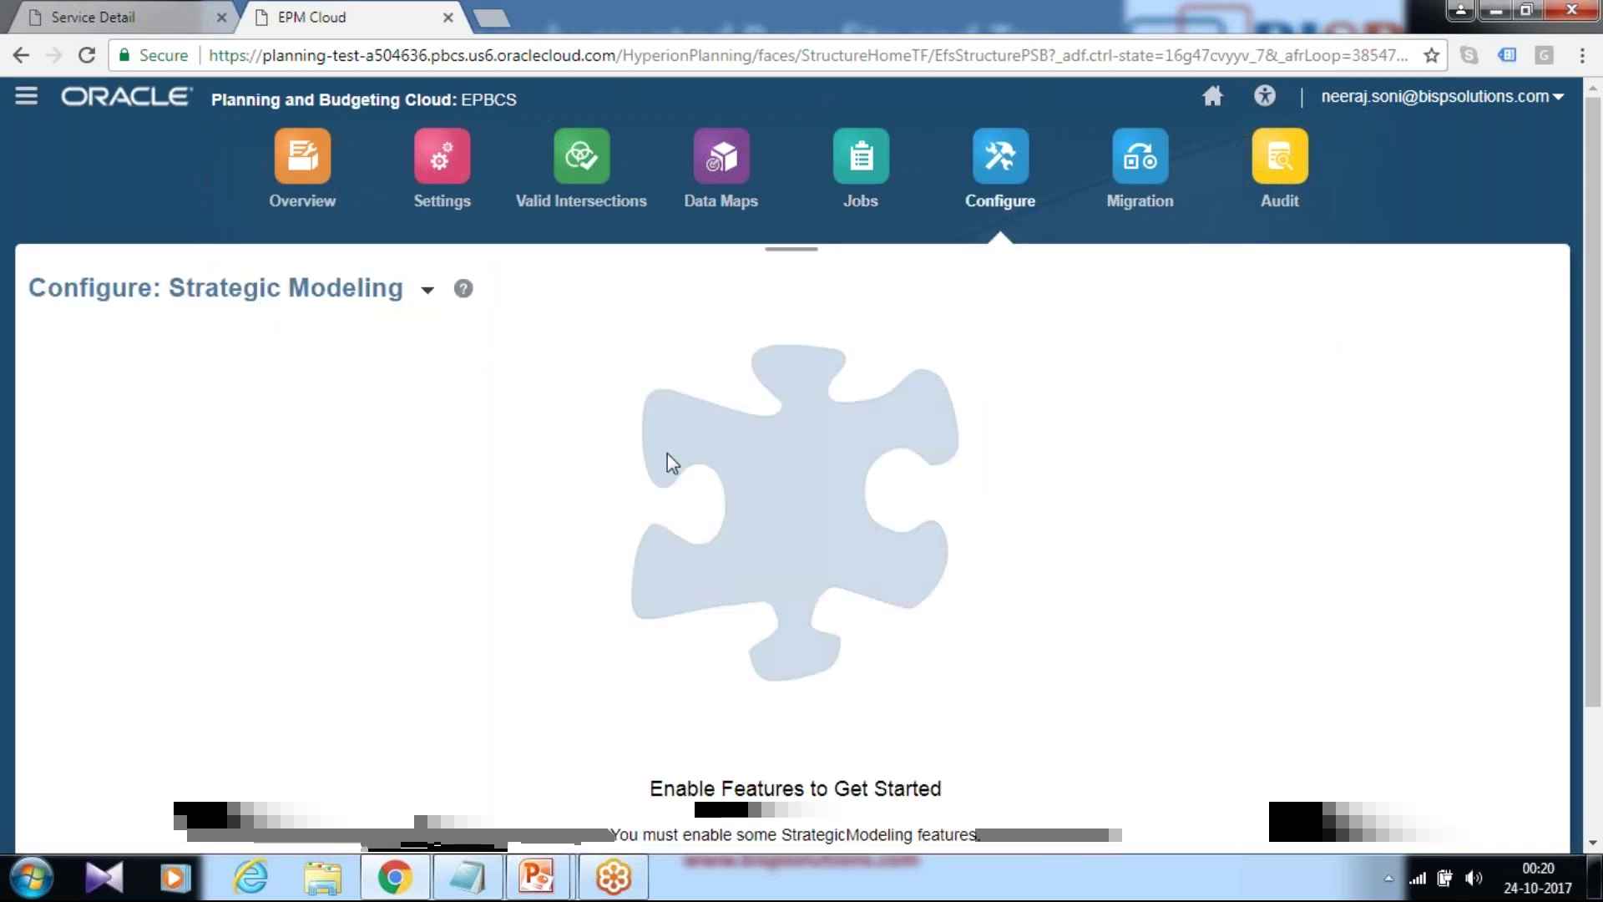
pyautogui.click(428, 290)
pyautogui.click(465, 377)
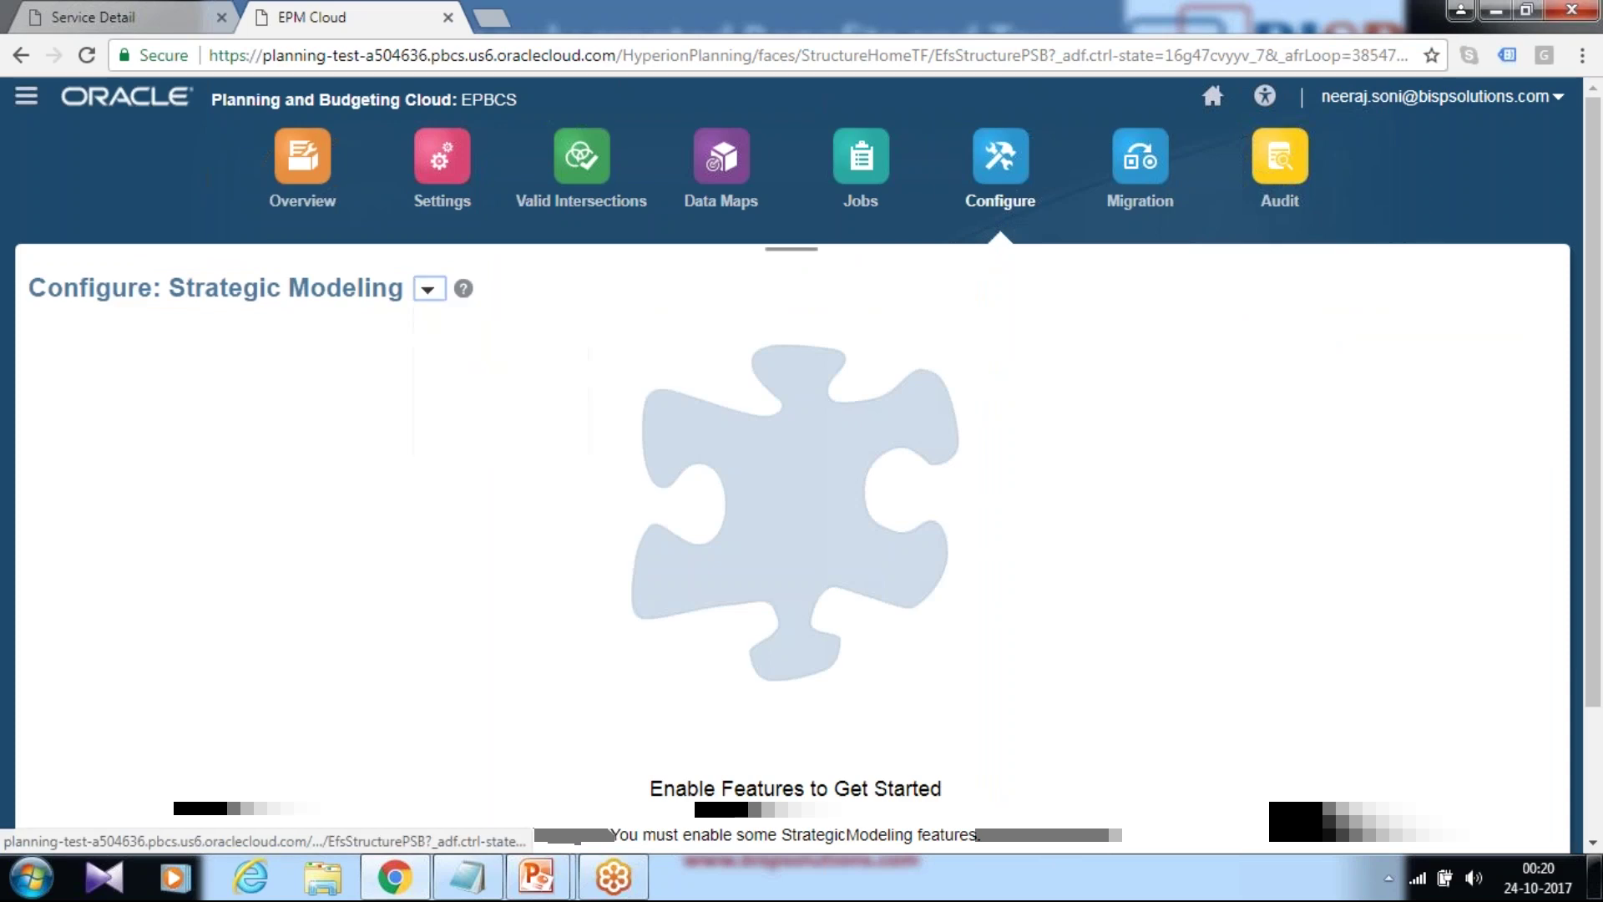
pyautogui.scroll(-5, 752, 452)
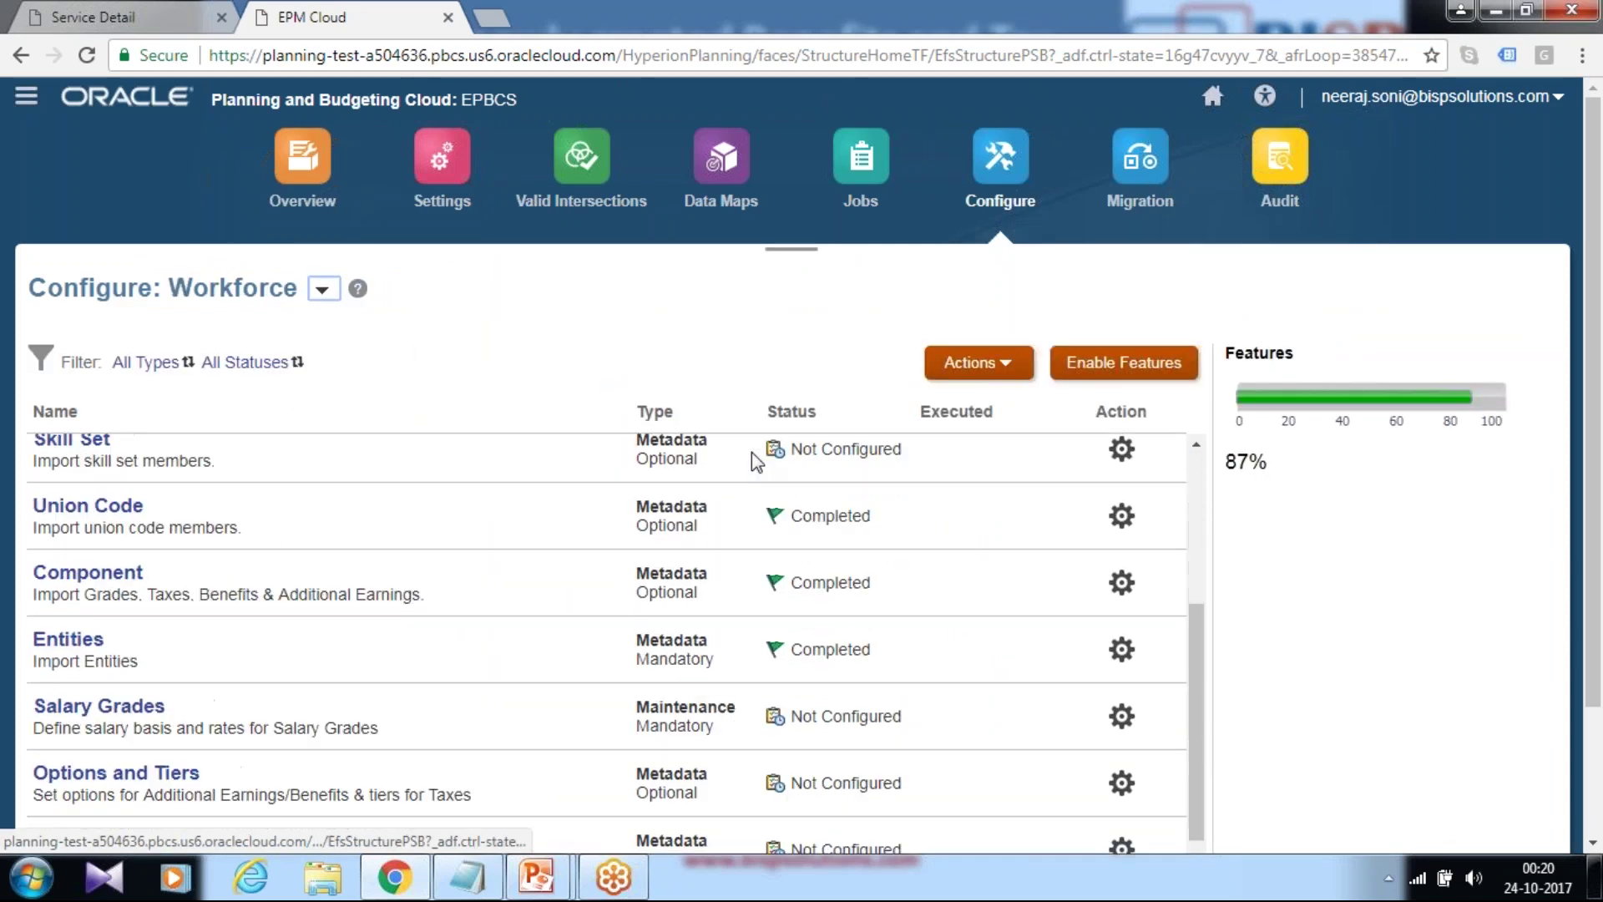
pyautogui.scroll(-4, 586, 501)
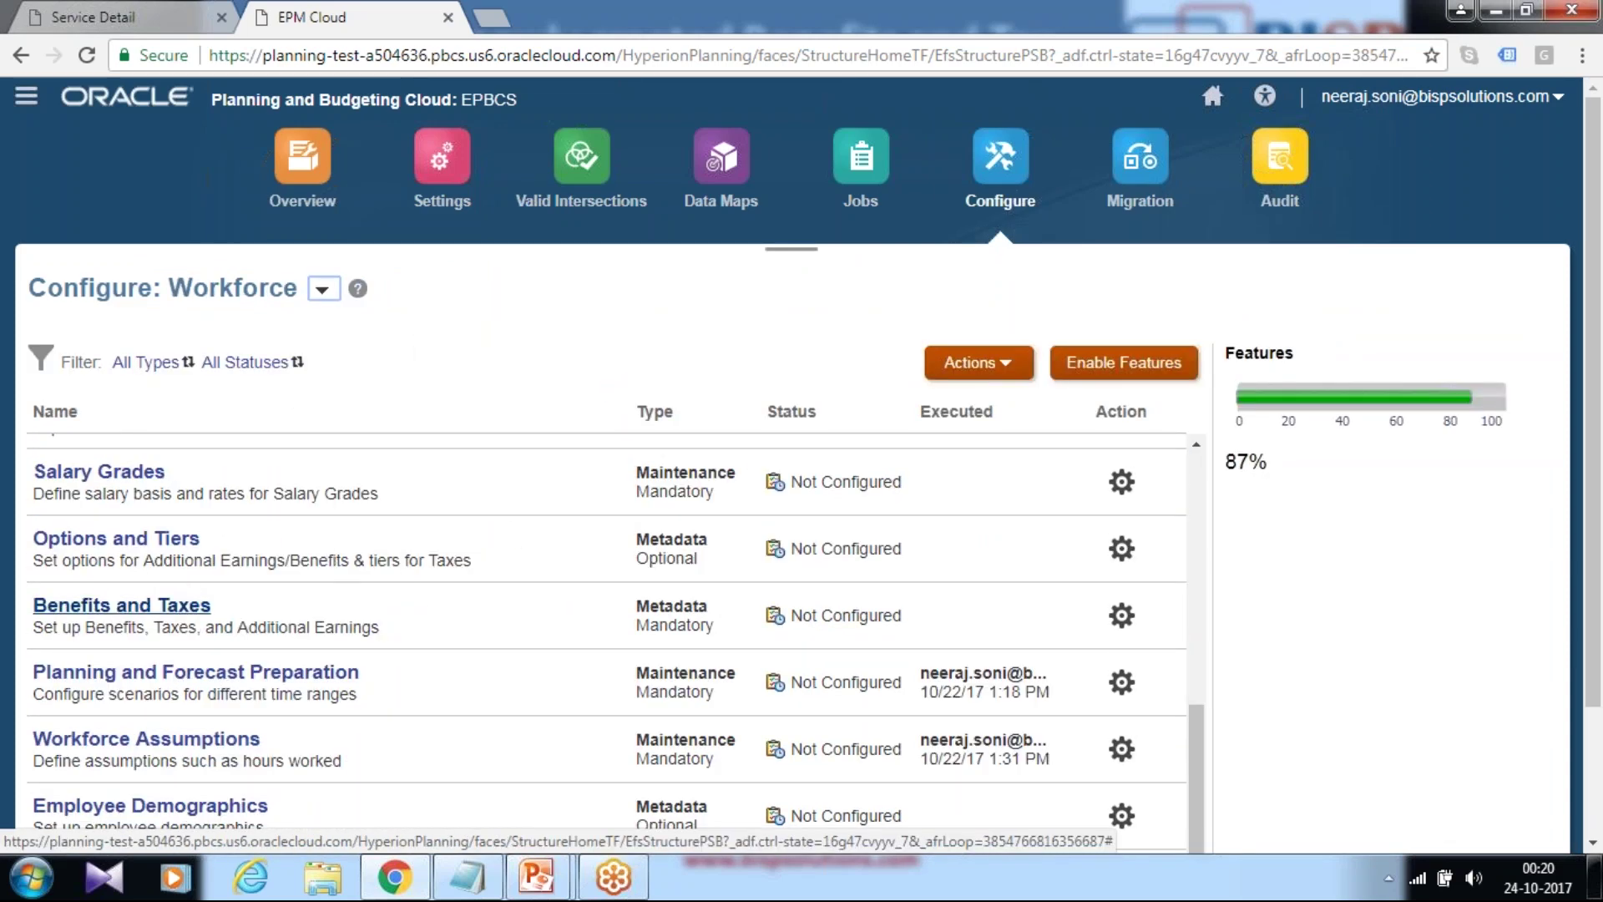
pyautogui.click(143, 608)
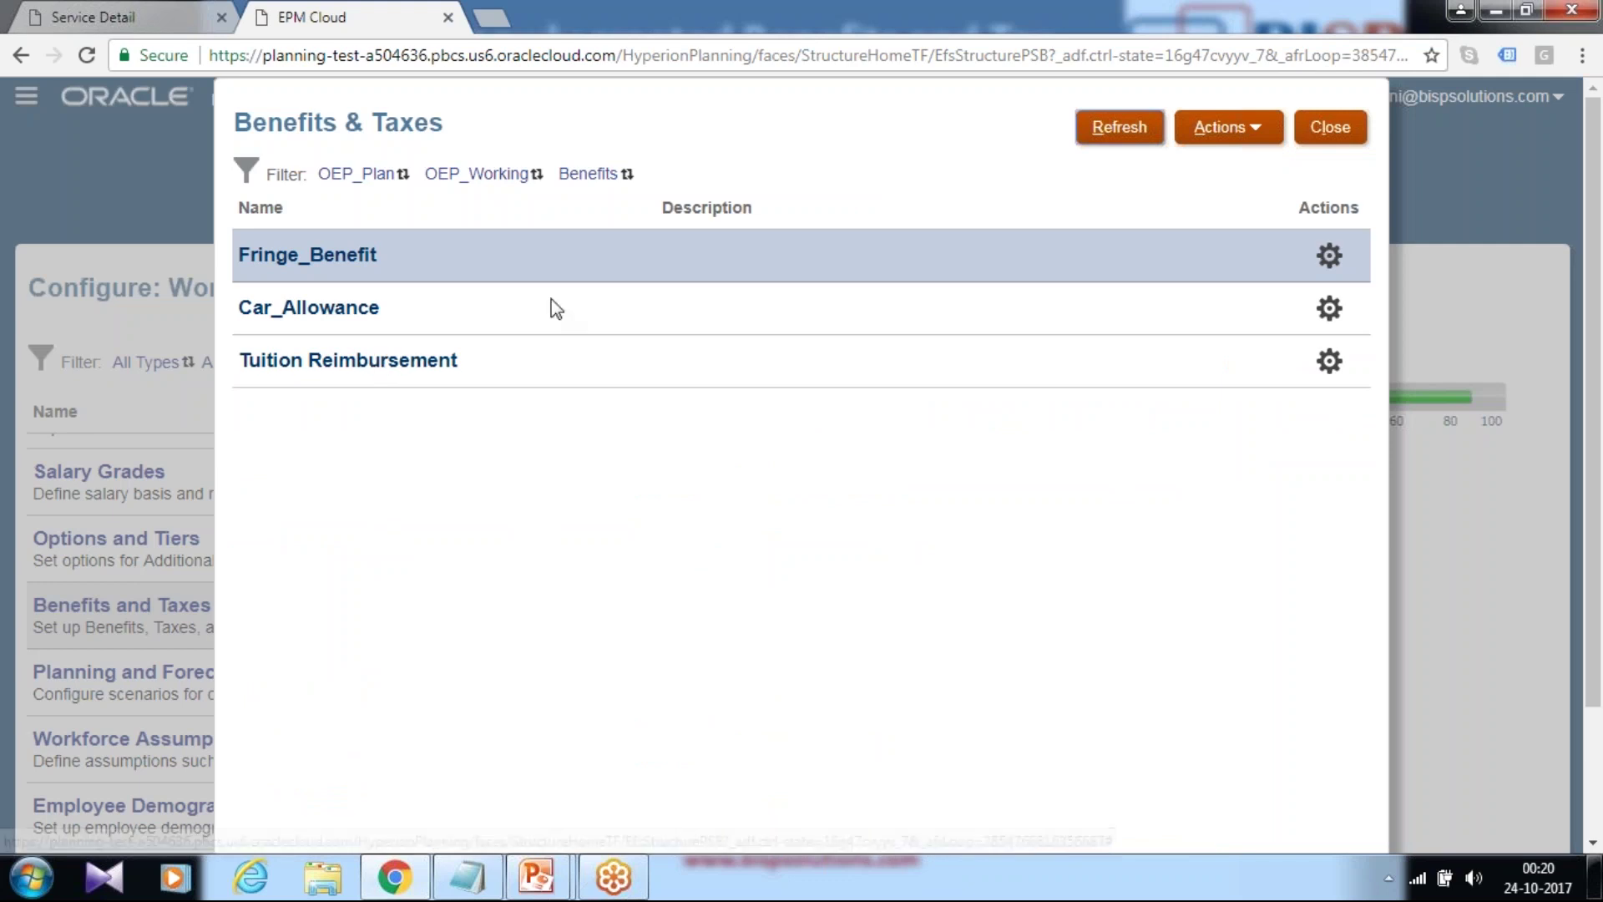
# Open the Tuition Reimbursement benefit and set its component type to Rate Table and payment terms to Monthly (Calendar Year)
pyautogui.click(590, 372)
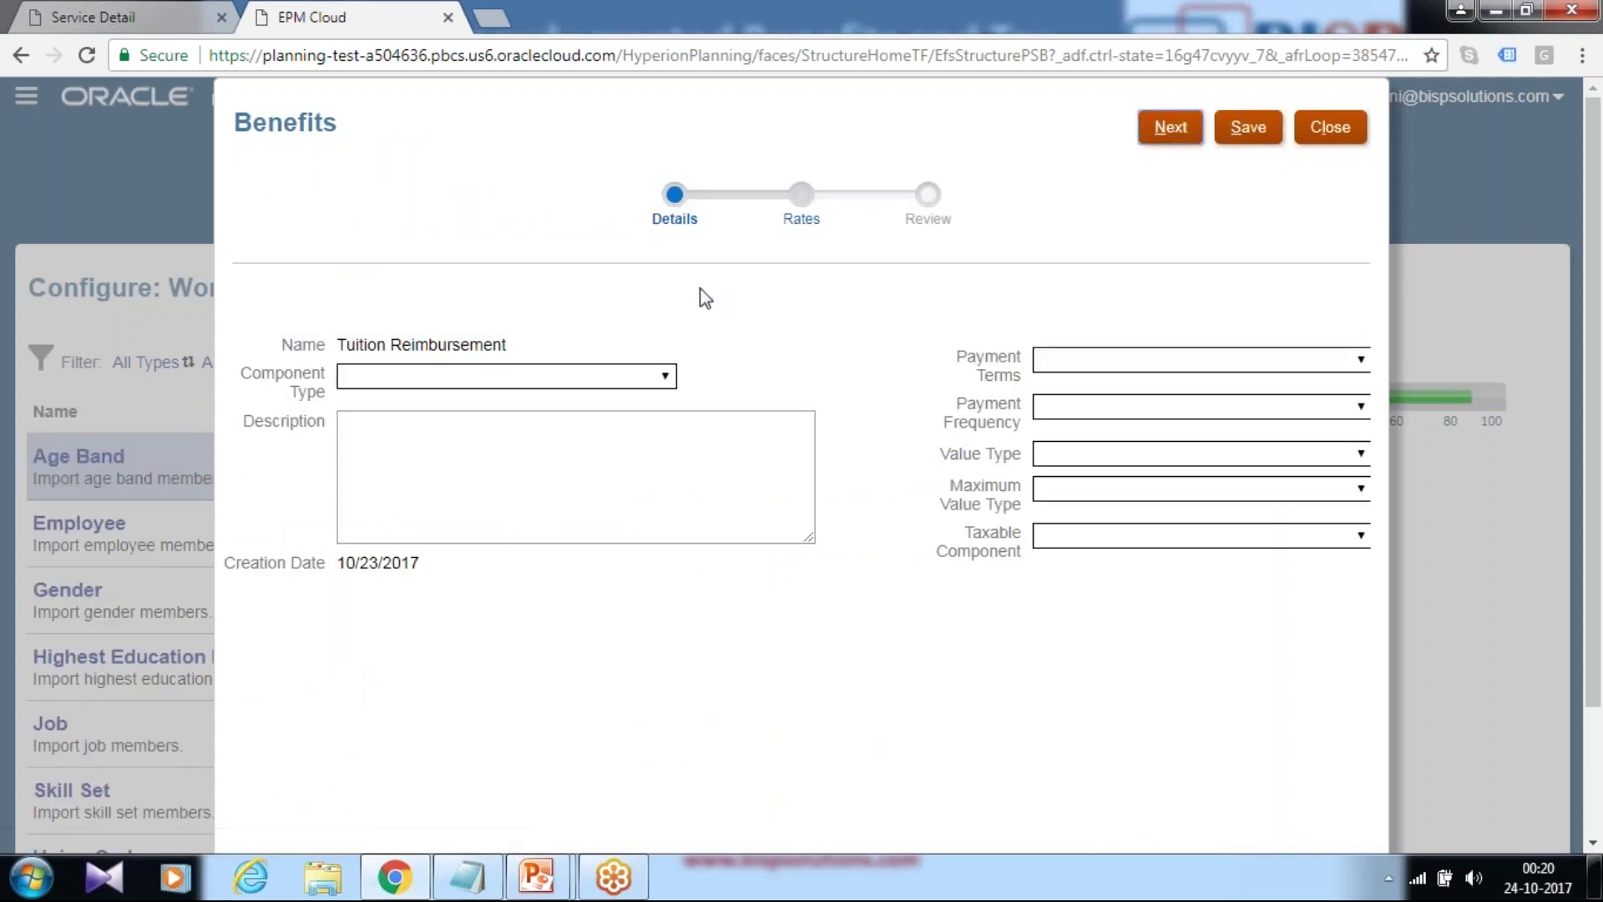
pyautogui.click(523, 375)
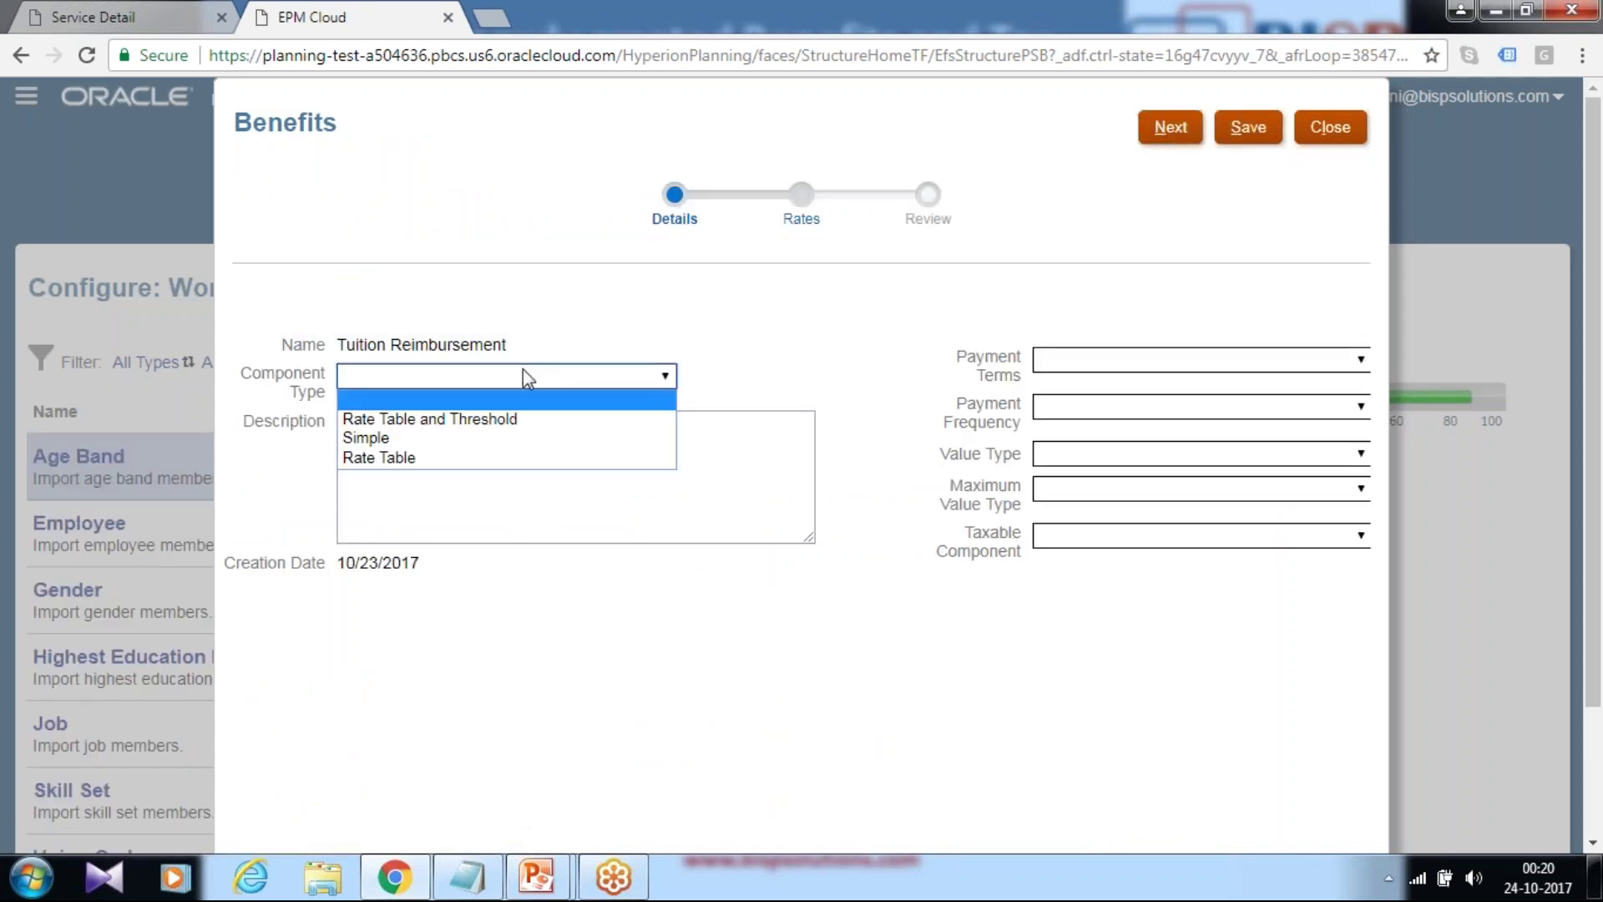
pyautogui.click(471, 456)
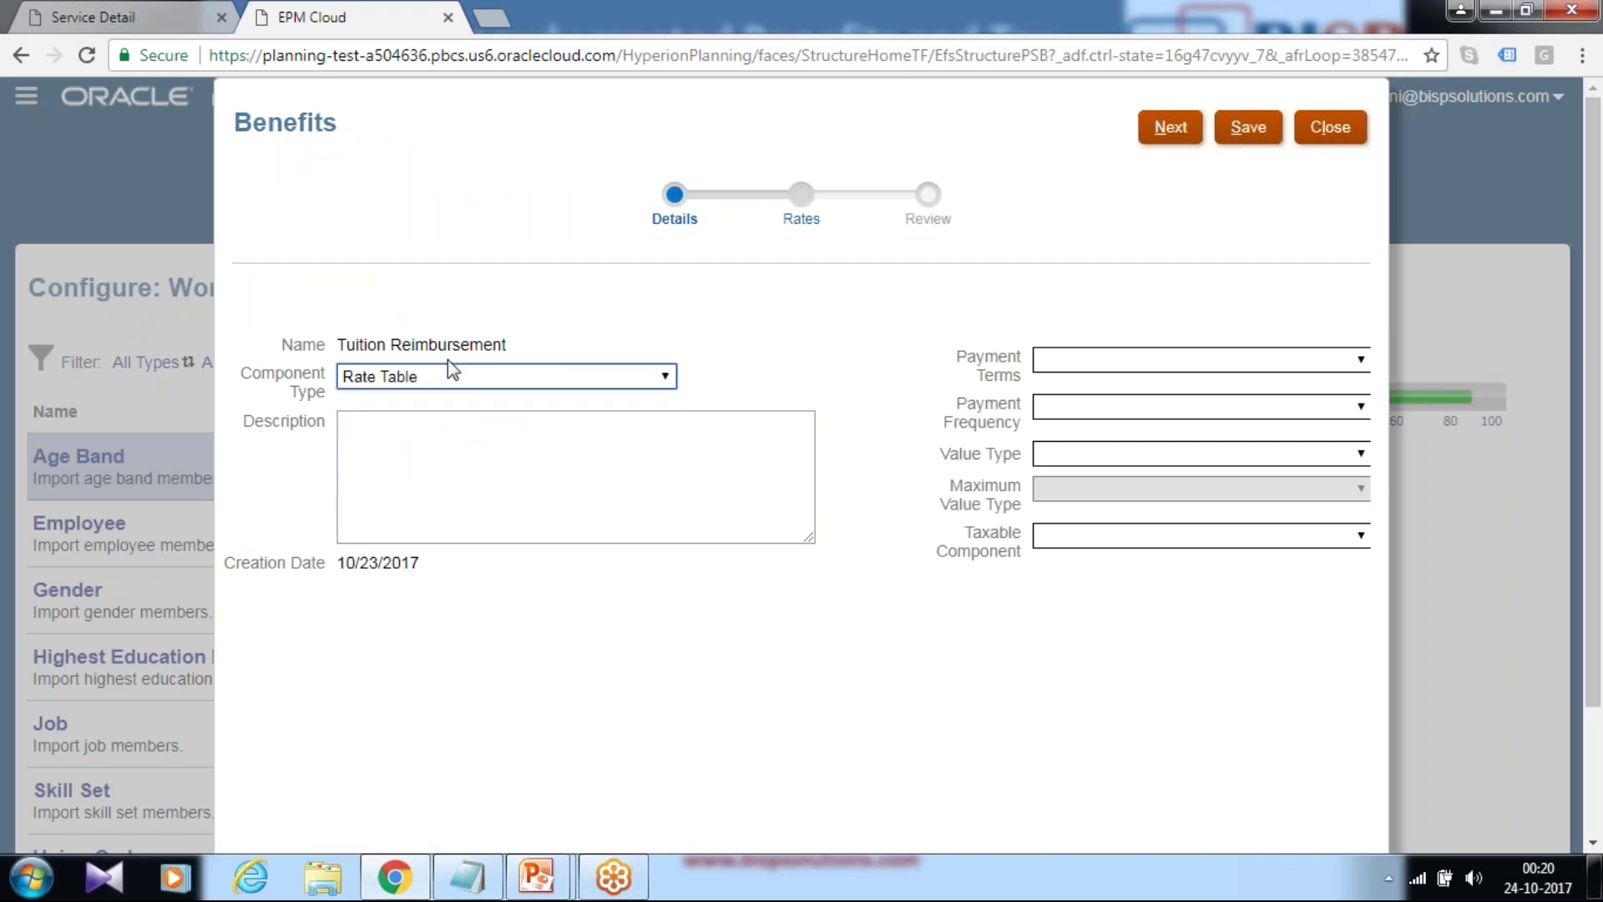
pyautogui.click(1157, 369)
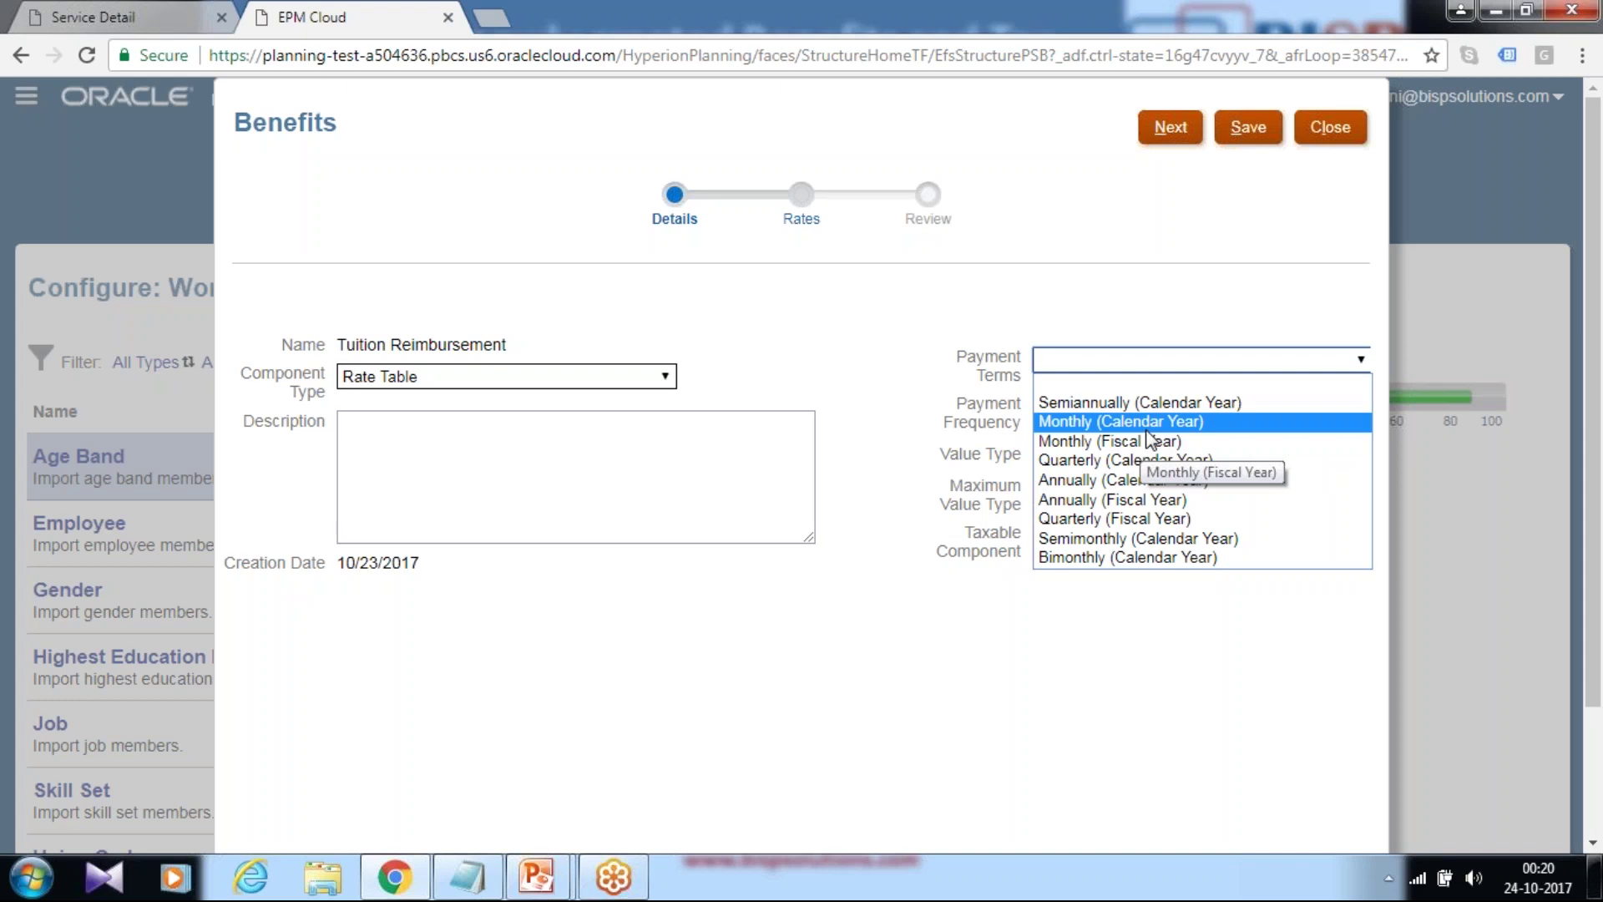
pyautogui.click(1114, 421)
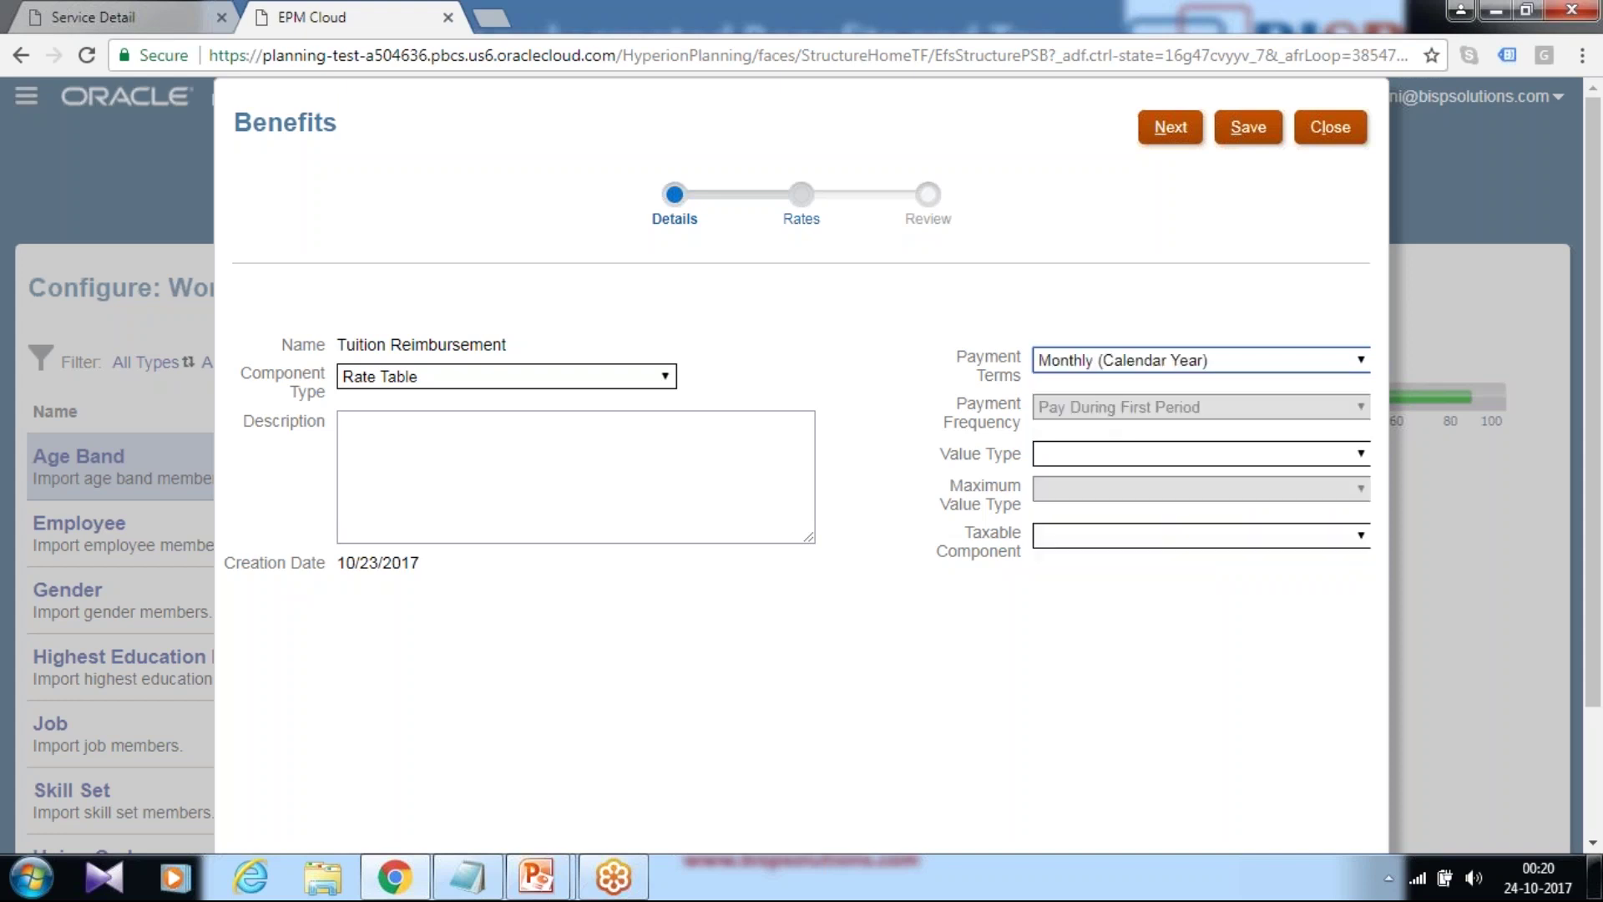
# Set the benefit's value type to Flat Amount and taxable component to No, save it and proceed to its rates
pyautogui.click(1119, 459)
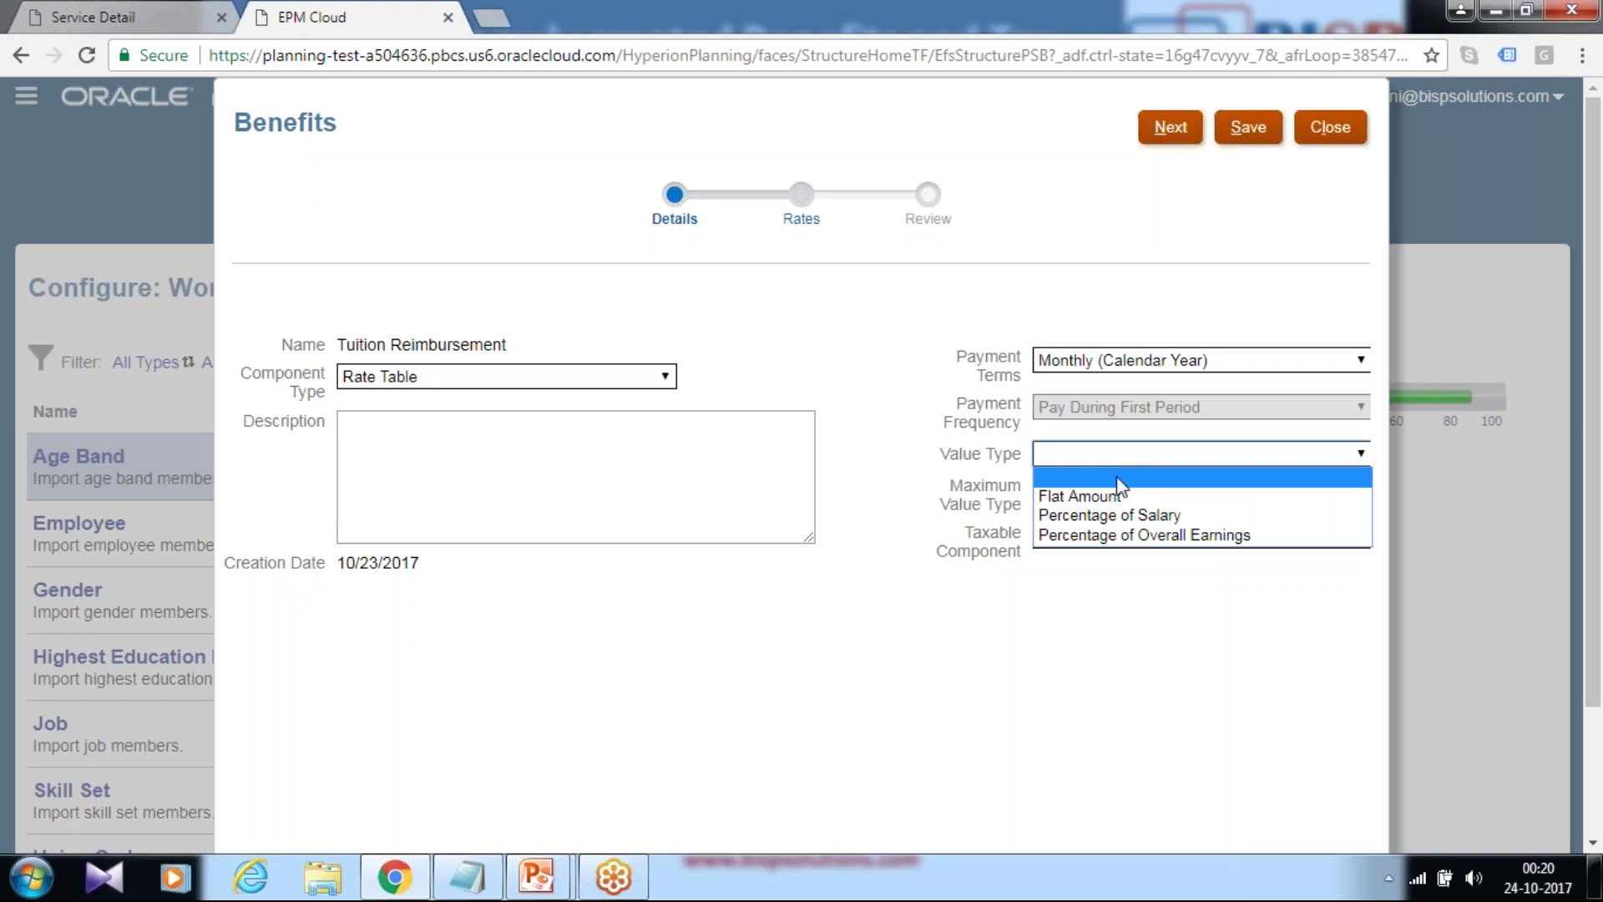
pyautogui.click(1108, 496)
pyautogui.click(1085, 539)
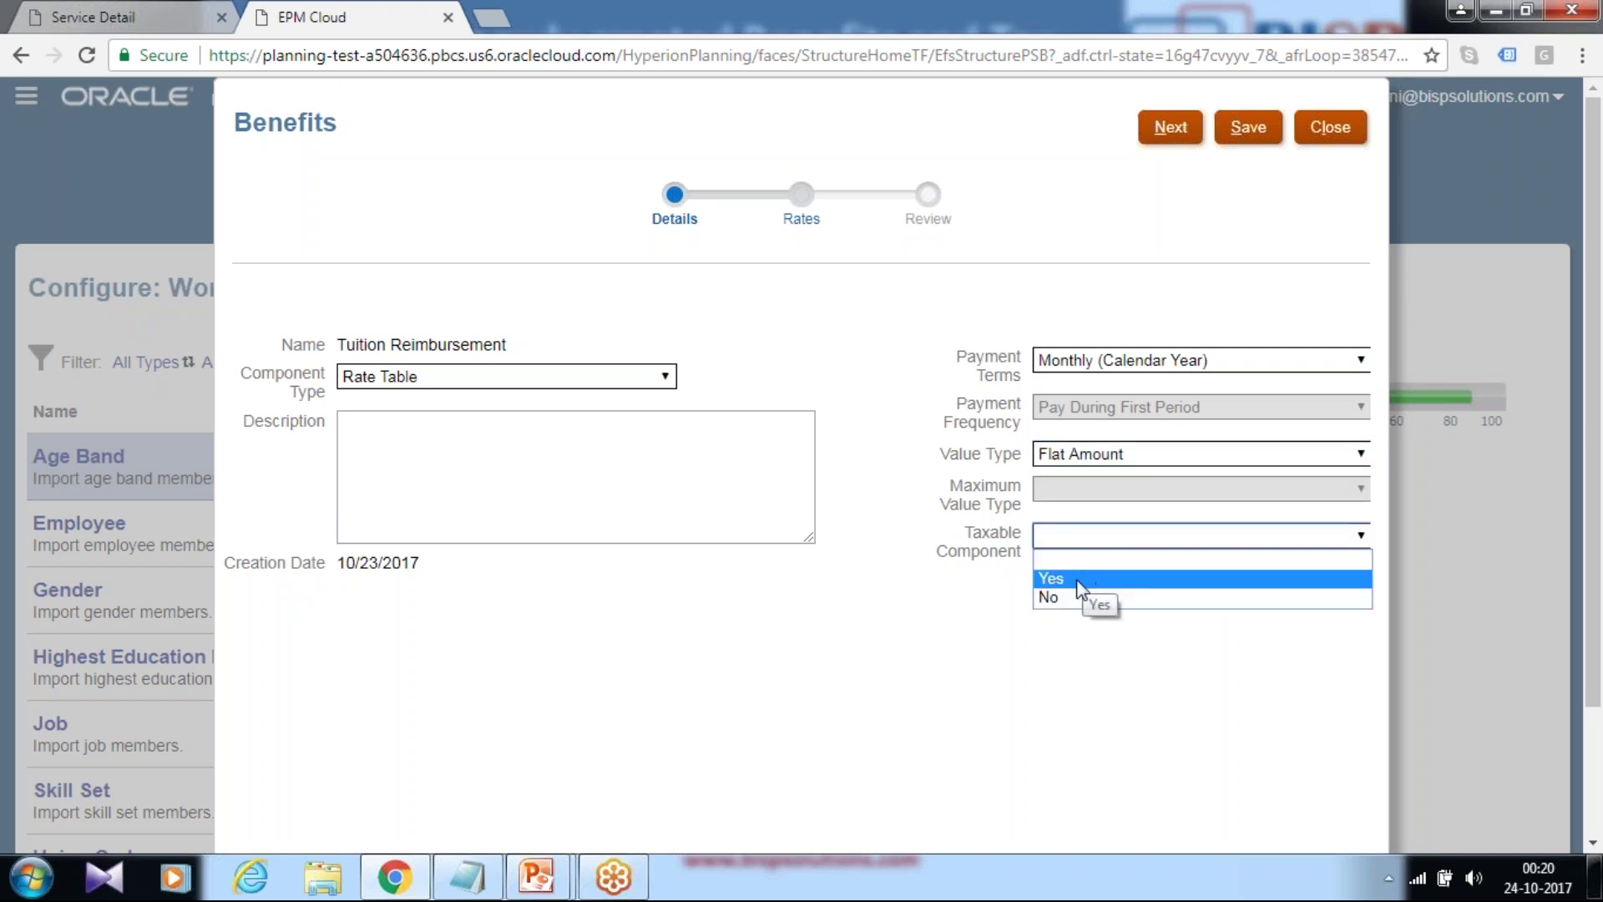
pyautogui.click(1053, 598)
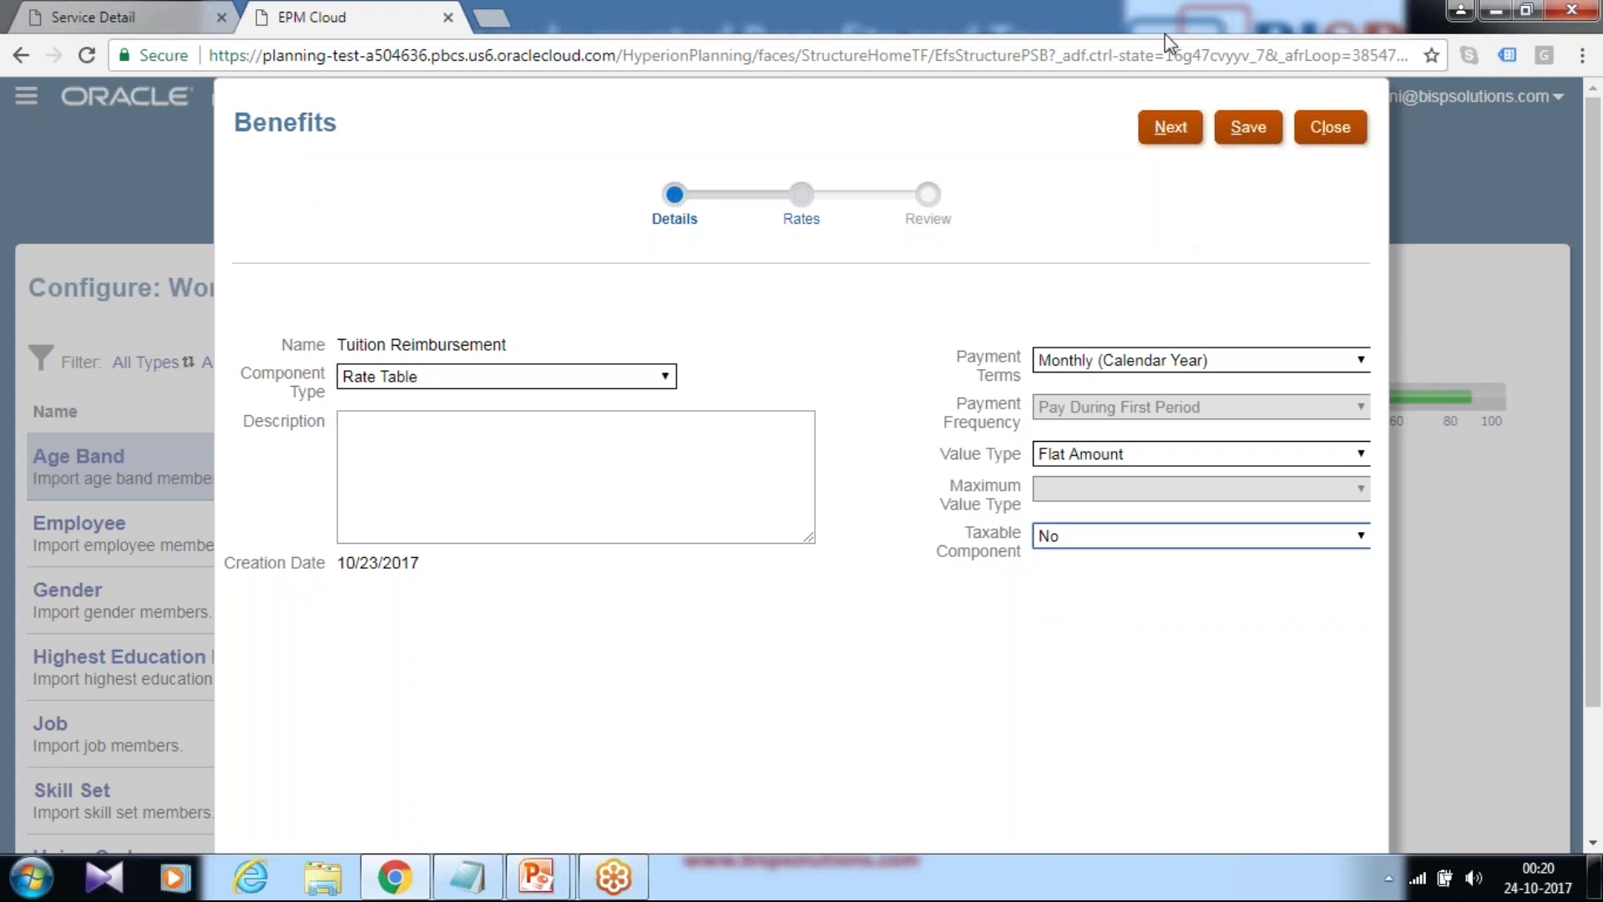
pyautogui.click(1246, 131)
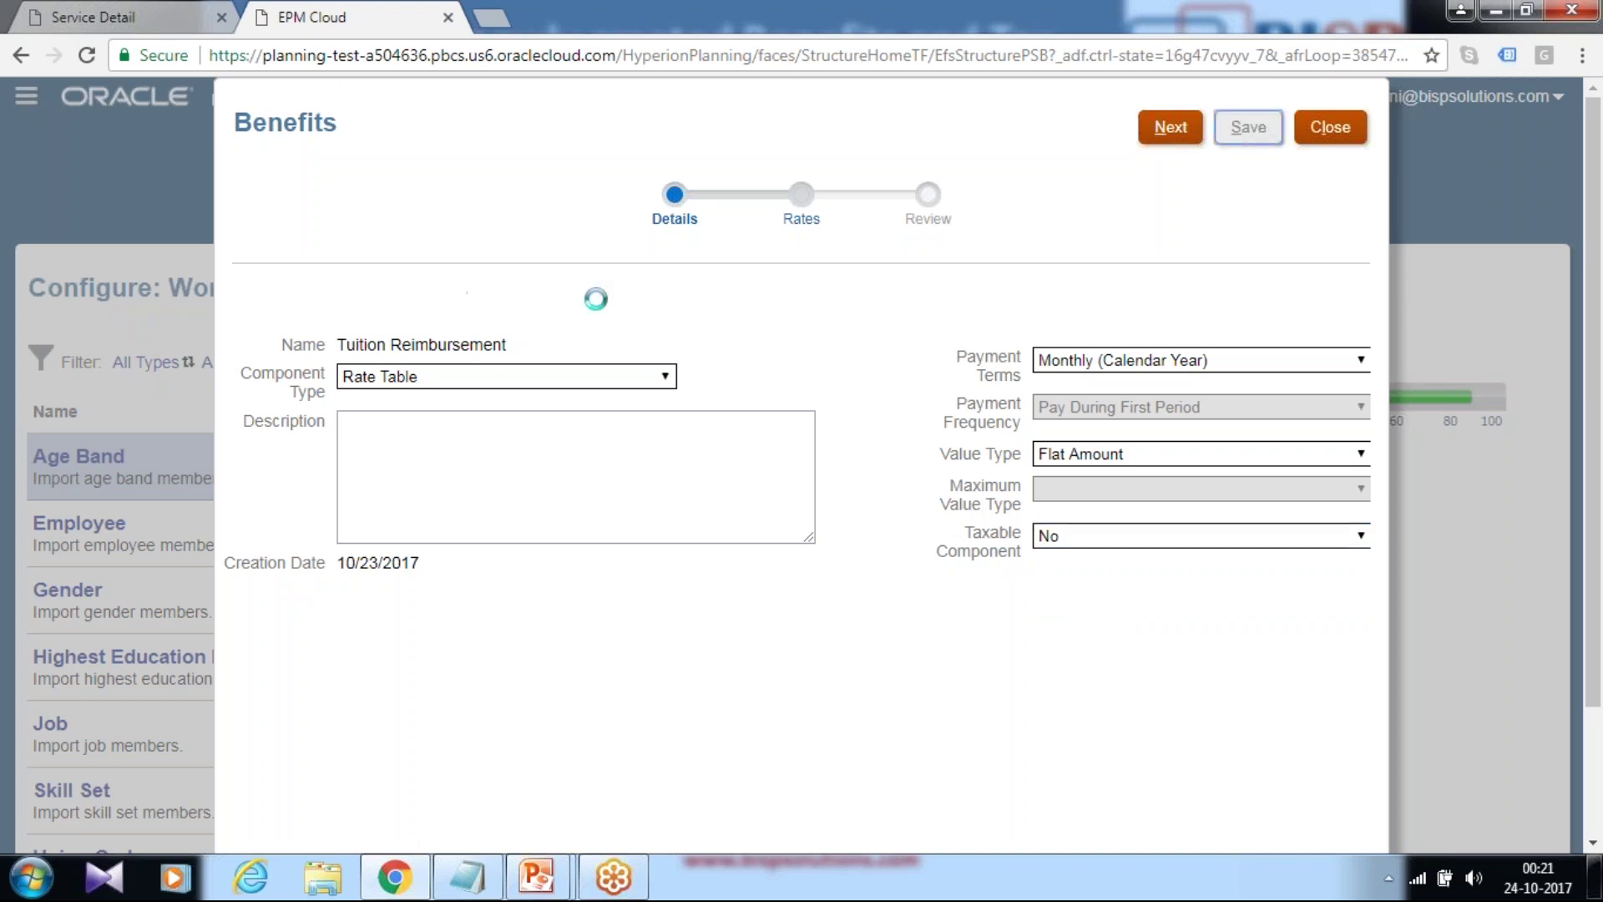
pyautogui.click(860, 499)
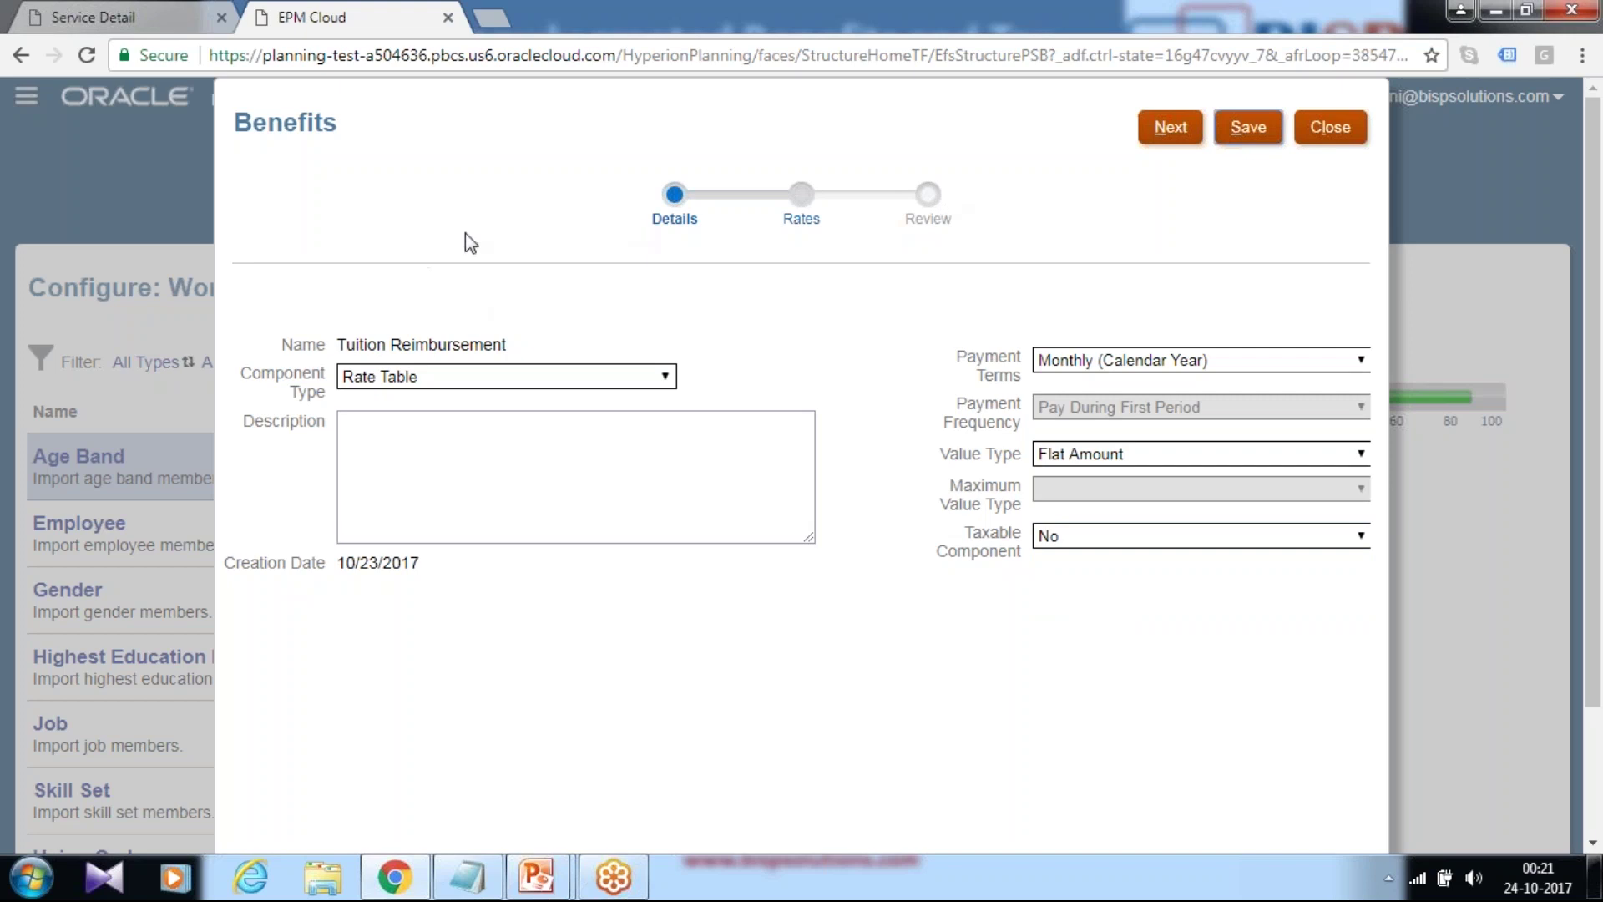
pyautogui.click(1161, 135)
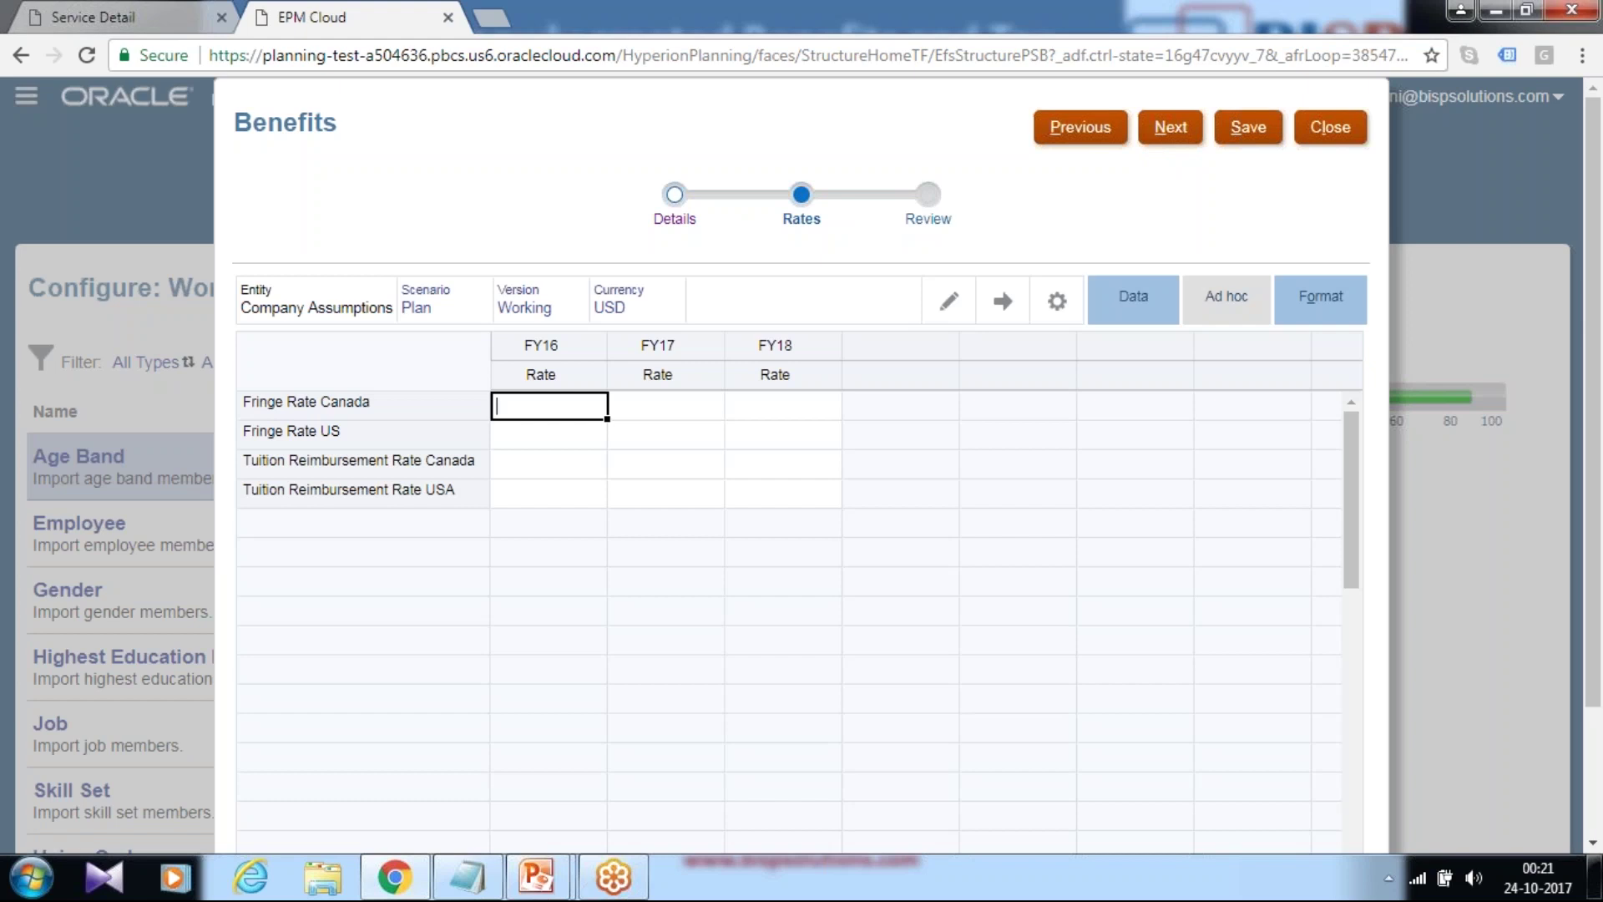
# Enter the Tuition Reimbursement Rate Canada values: 1000 for FY16, 1200 for FY17 and 1500 for FY18
pyautogui.click(560, 462)
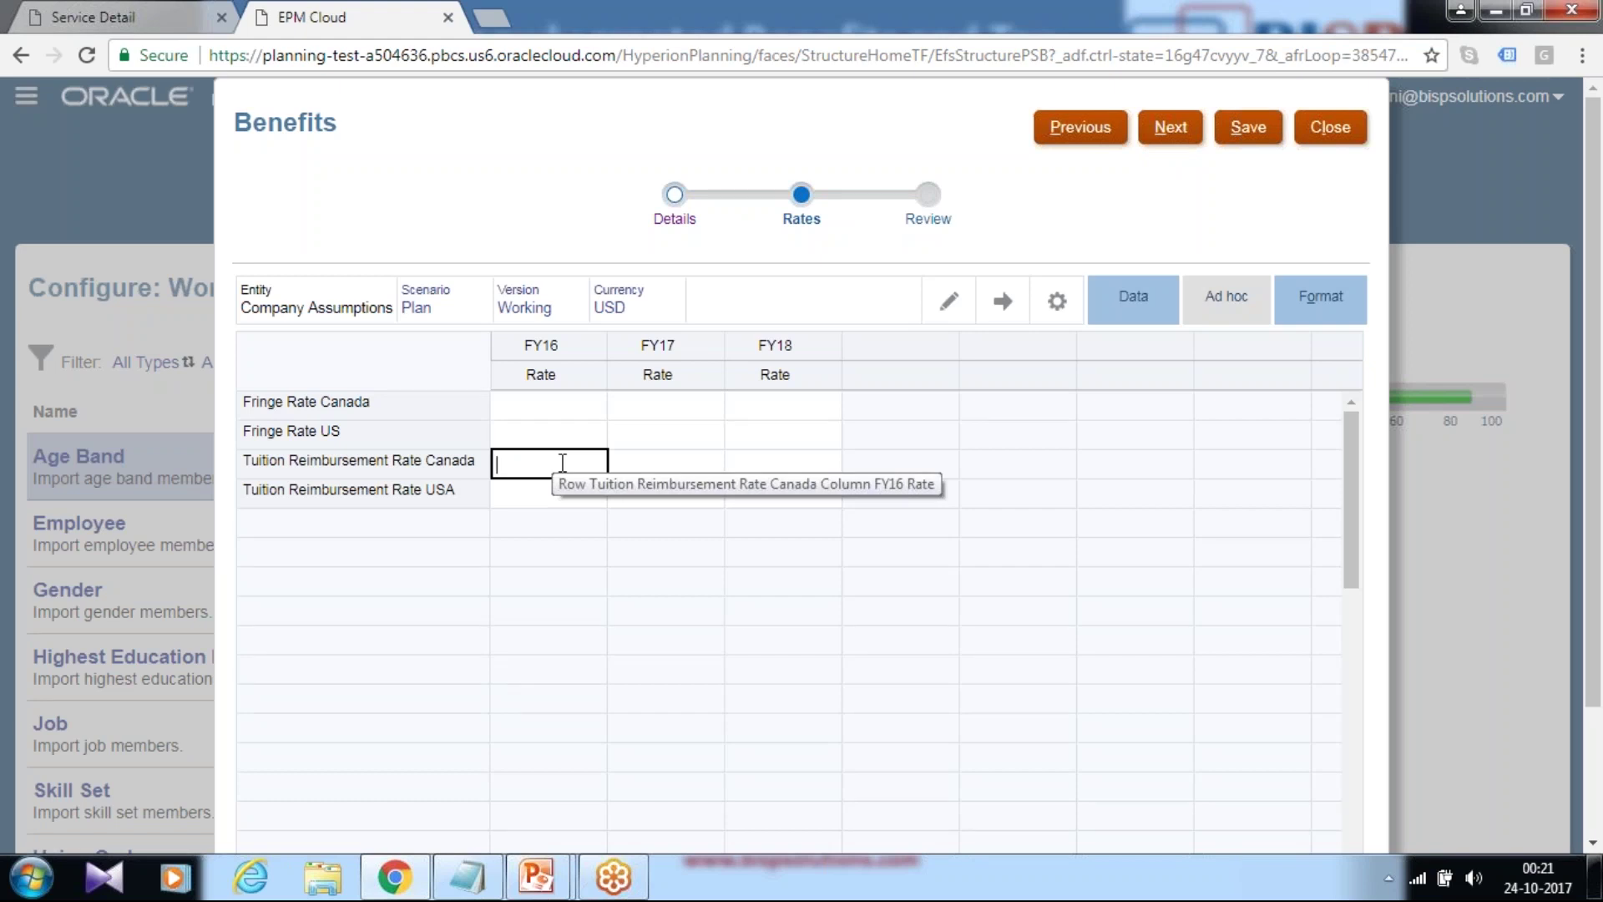
pyautogui.write('1000')
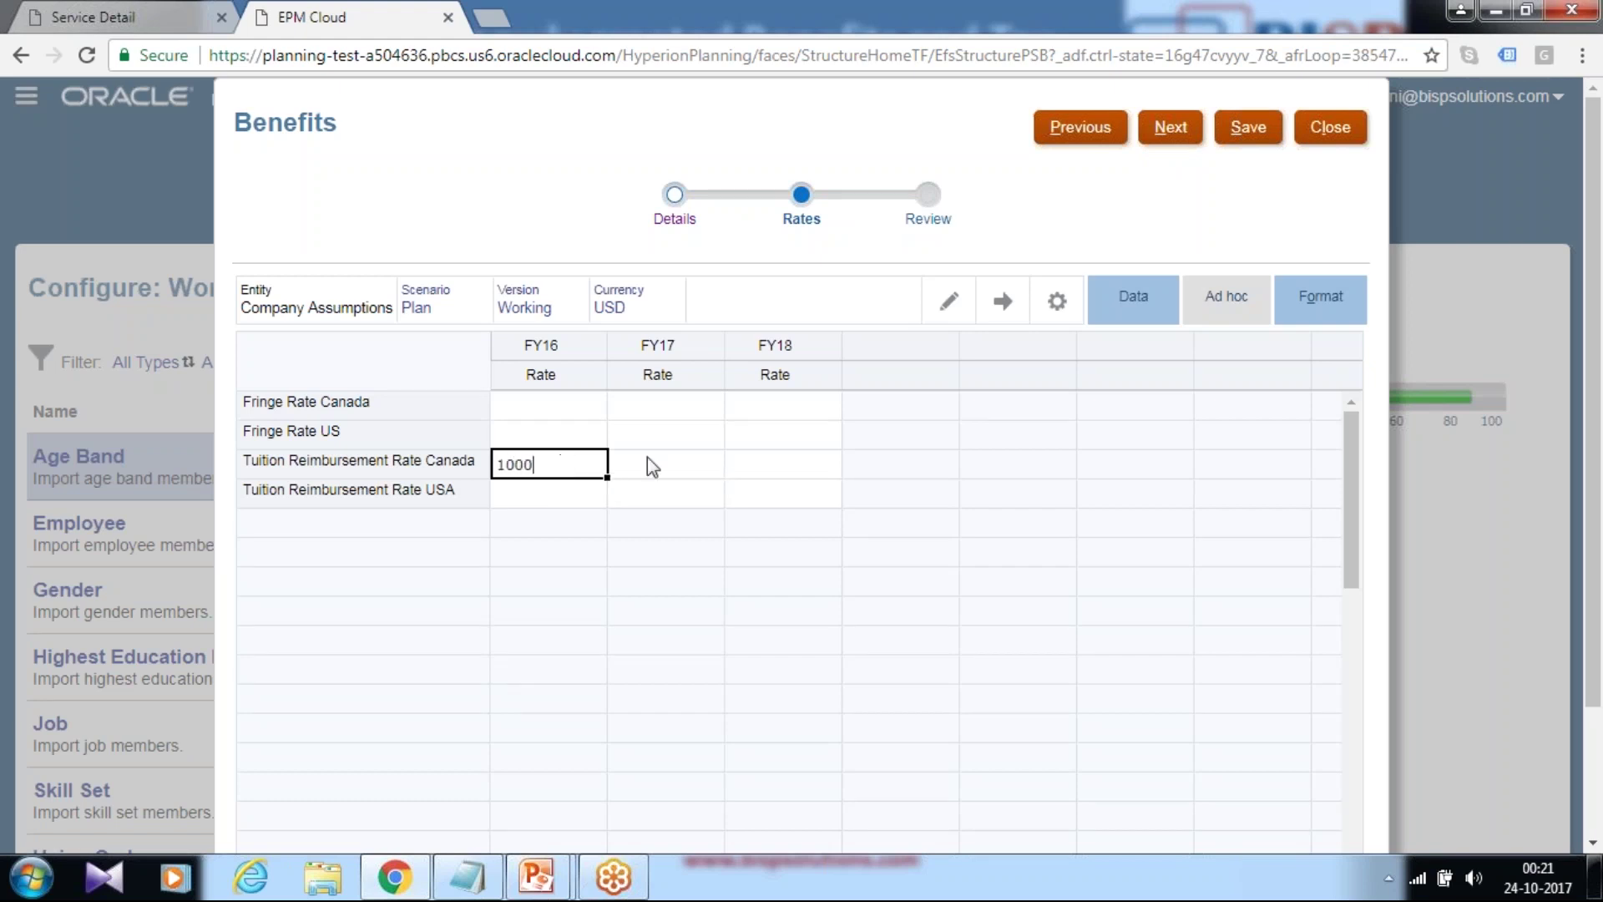
pyautogui.click(652, 464)
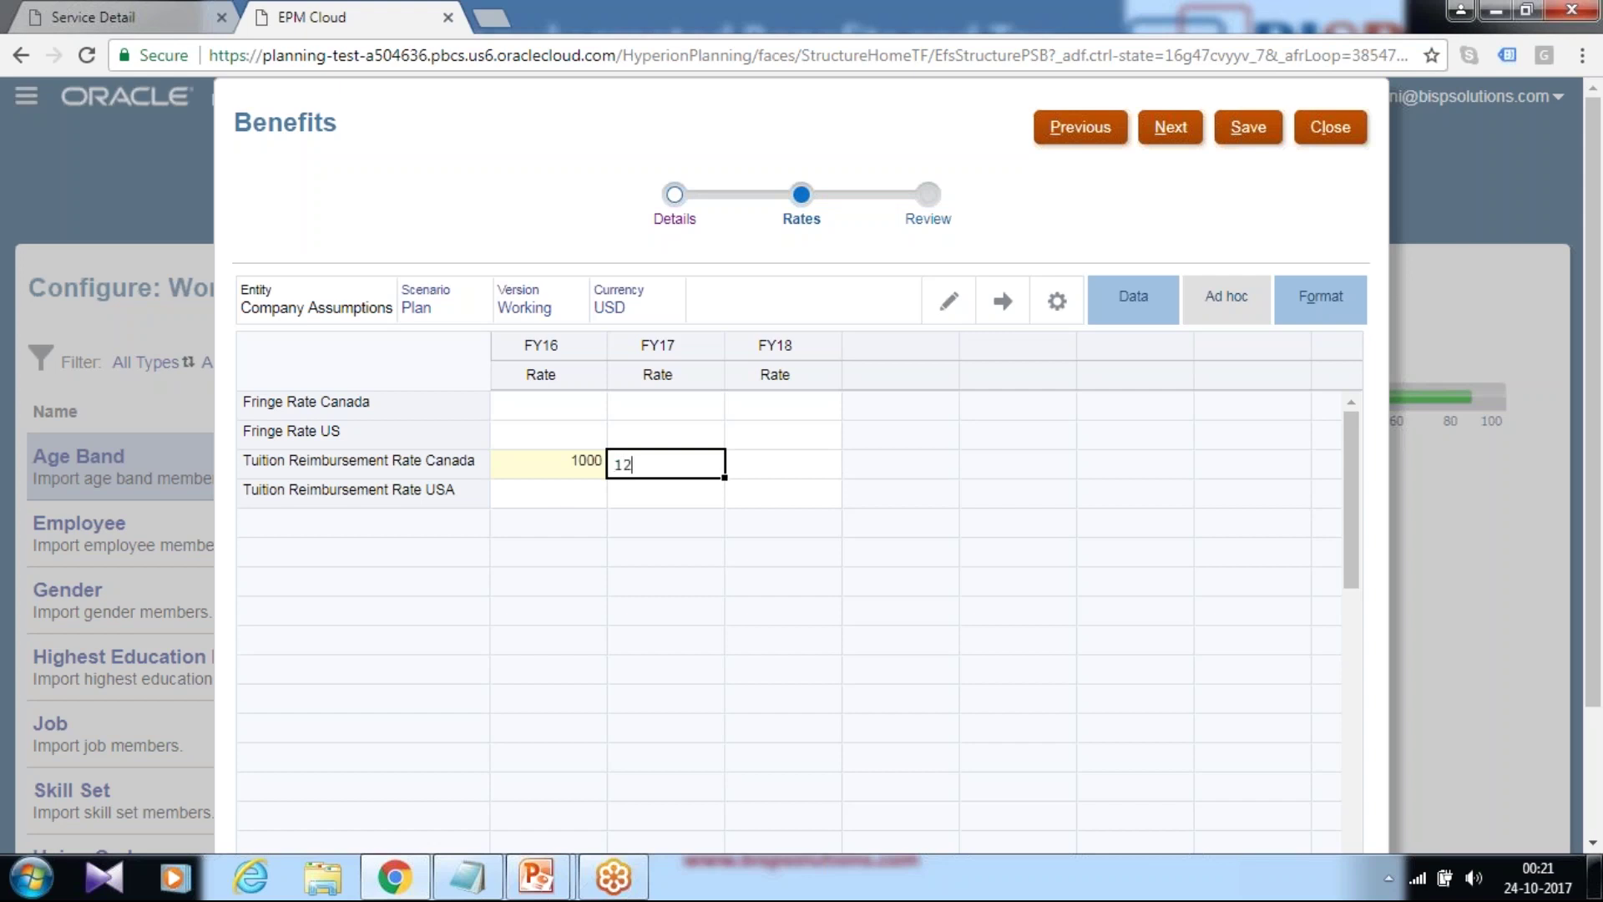
pyautogui.write('1200')
pyautogui.press('Return')
pyautogui.click(665, 460)
pyautogui.click(666, 493)
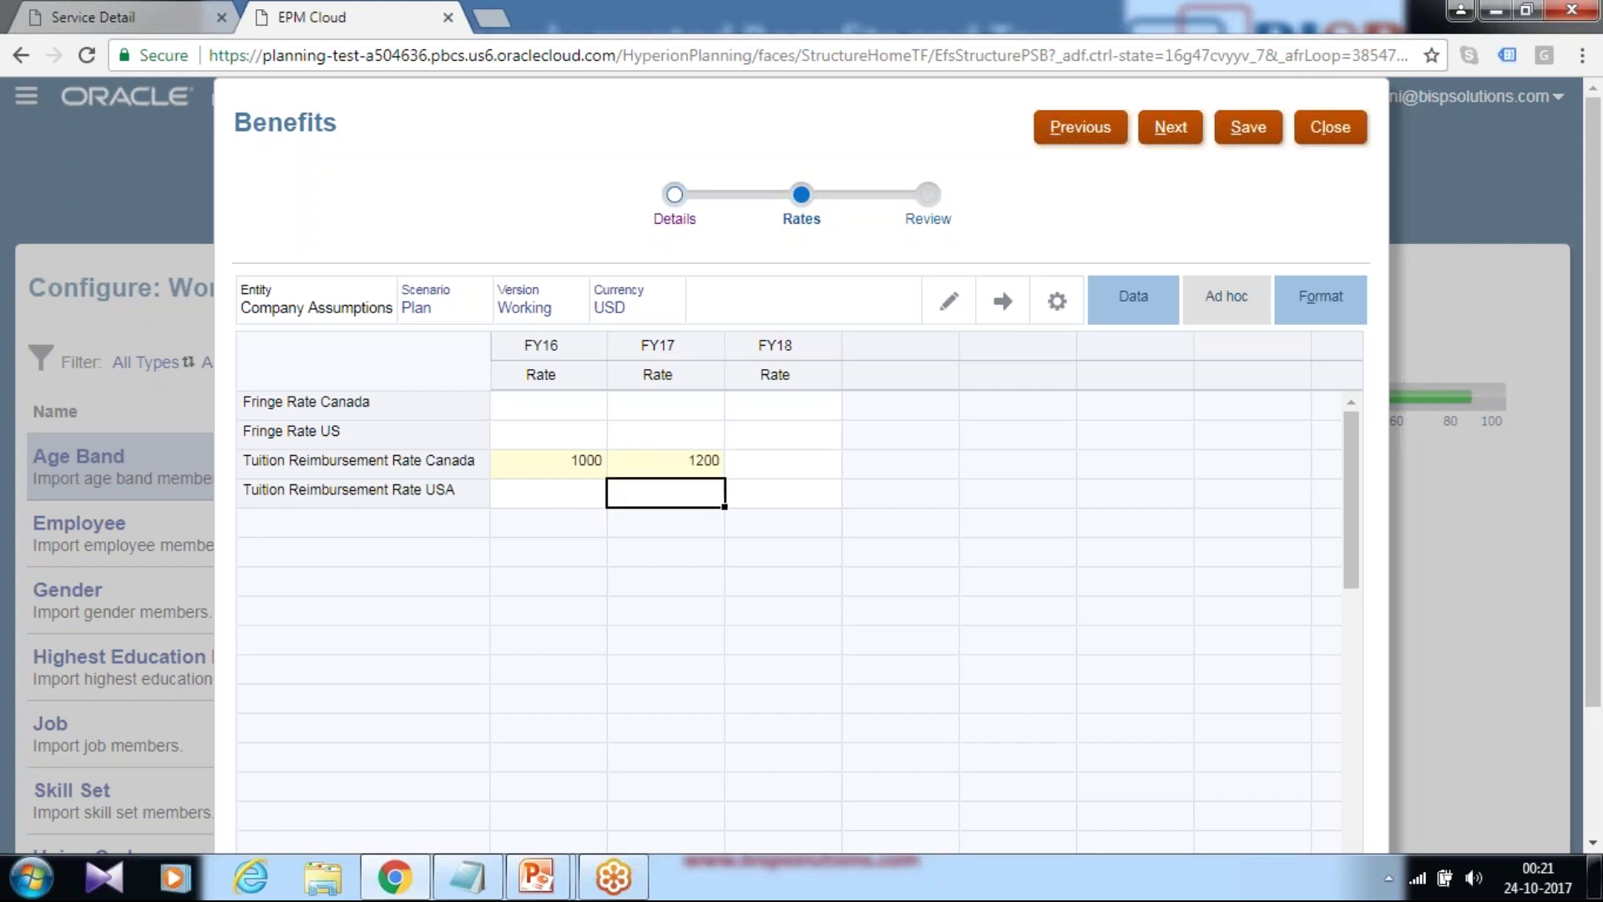
pyautogui.click(740, 464)
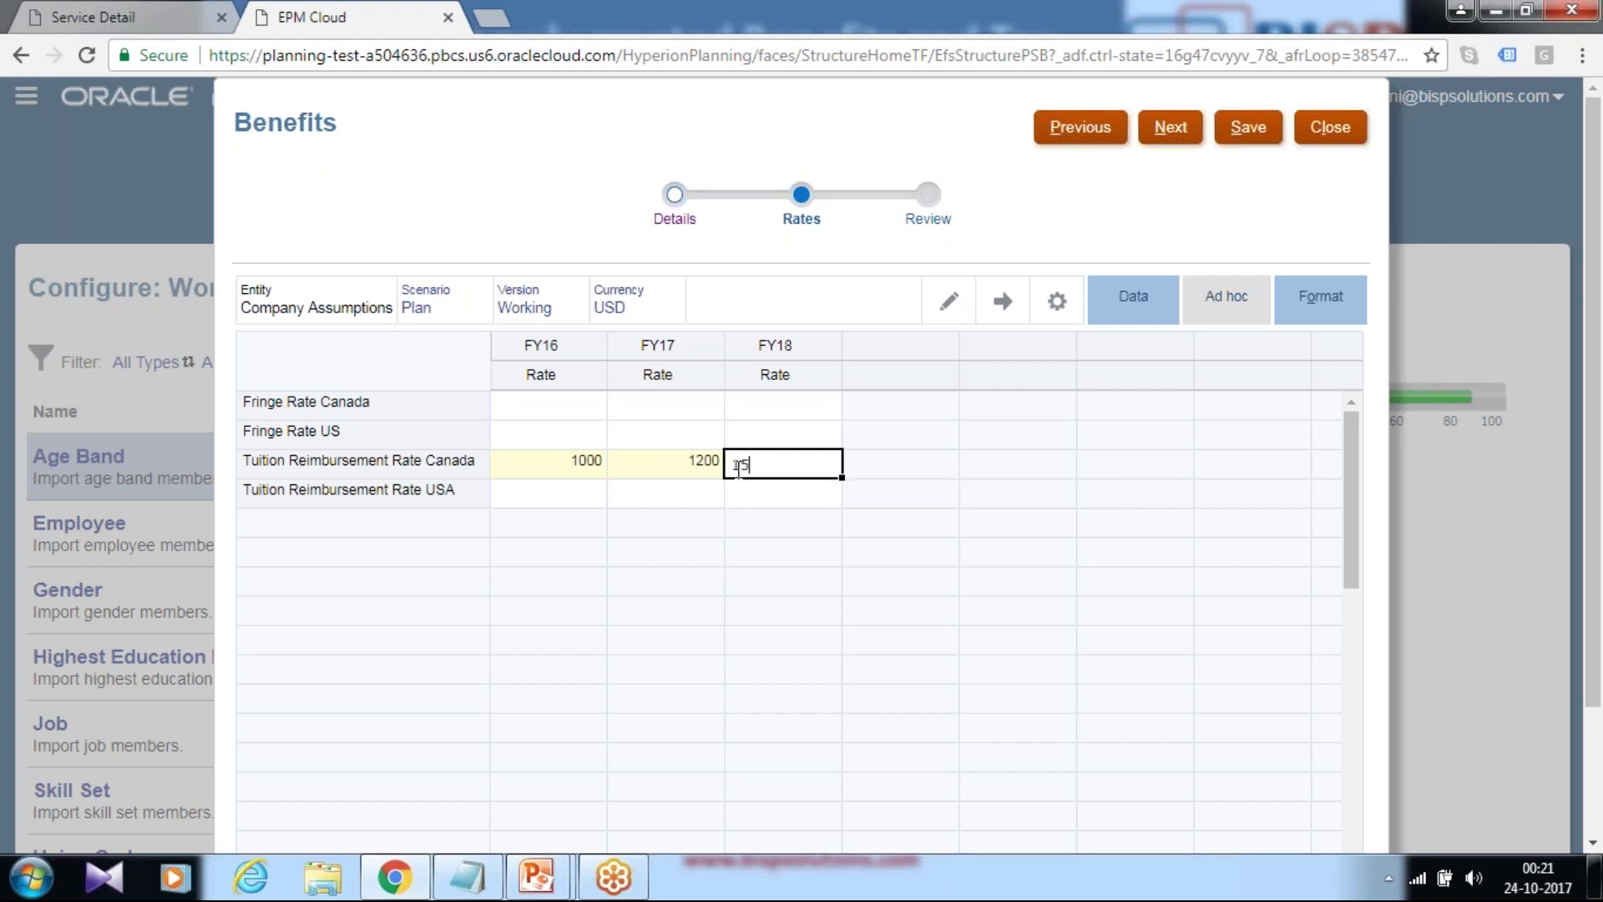
pyautogui.write('1500')
pyautogui.press('Return')
# Enter Tuition Reimbursement Rate USA values of 1200 for FY16, 1300 for FY17 and 1500 for FY18, and save the rates
pyautogui.click(570, 501)
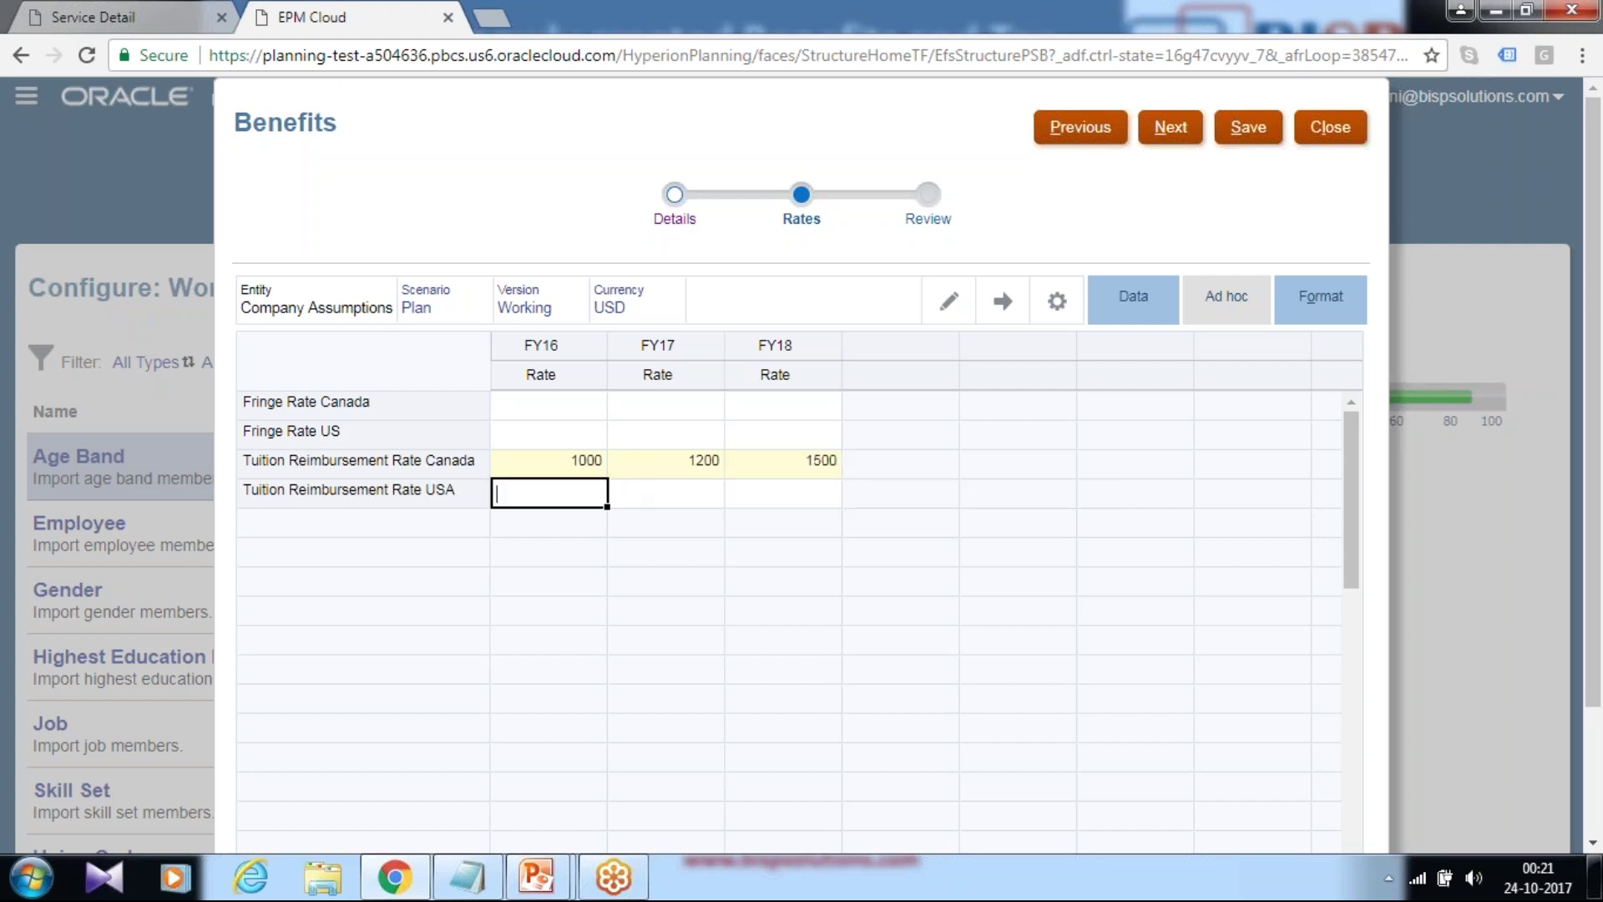
pyautogui.press('Return')
pyautogui.click(632, 501)
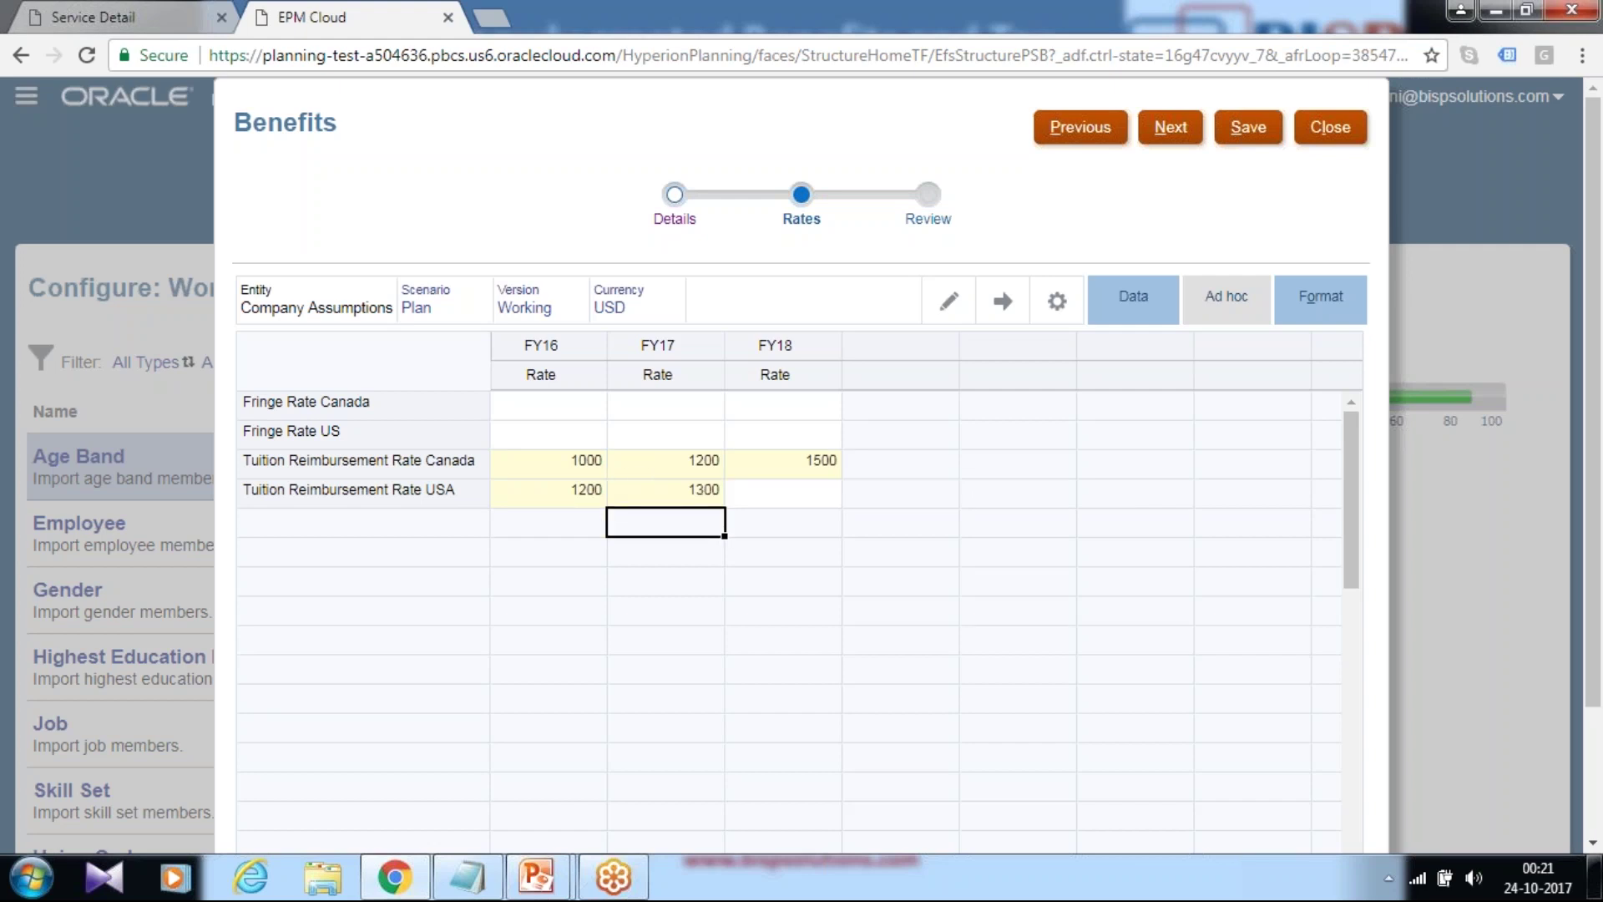
pyautogui.click(758, 482)
pyautogui.write('1500')
pyautogui.press('Return')
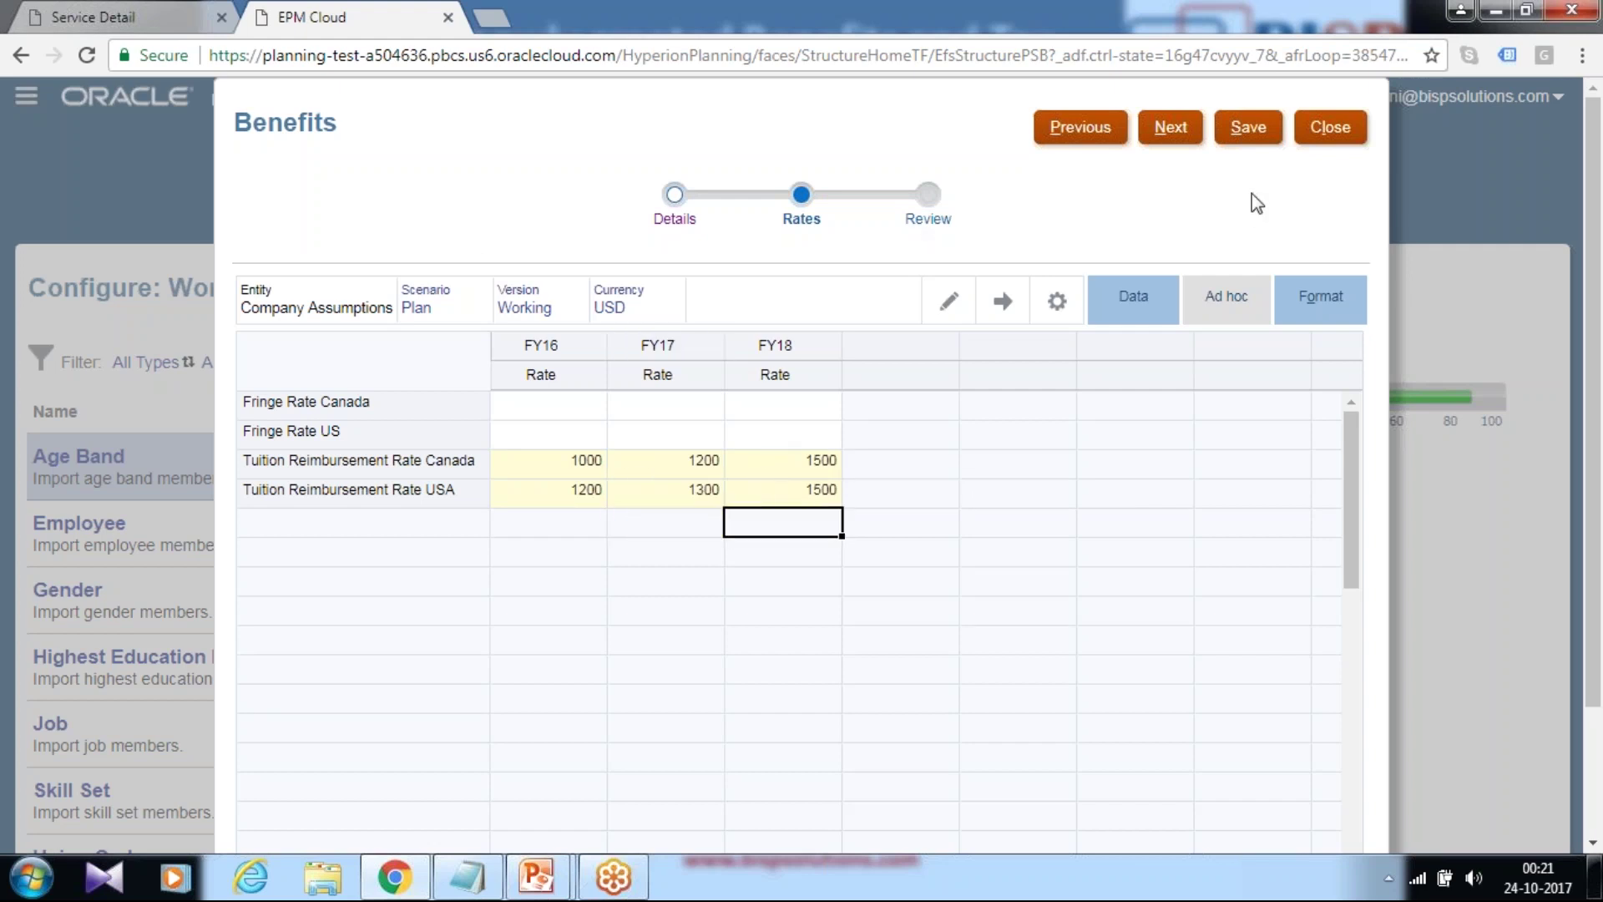
pyautogui.click(1248, 130)
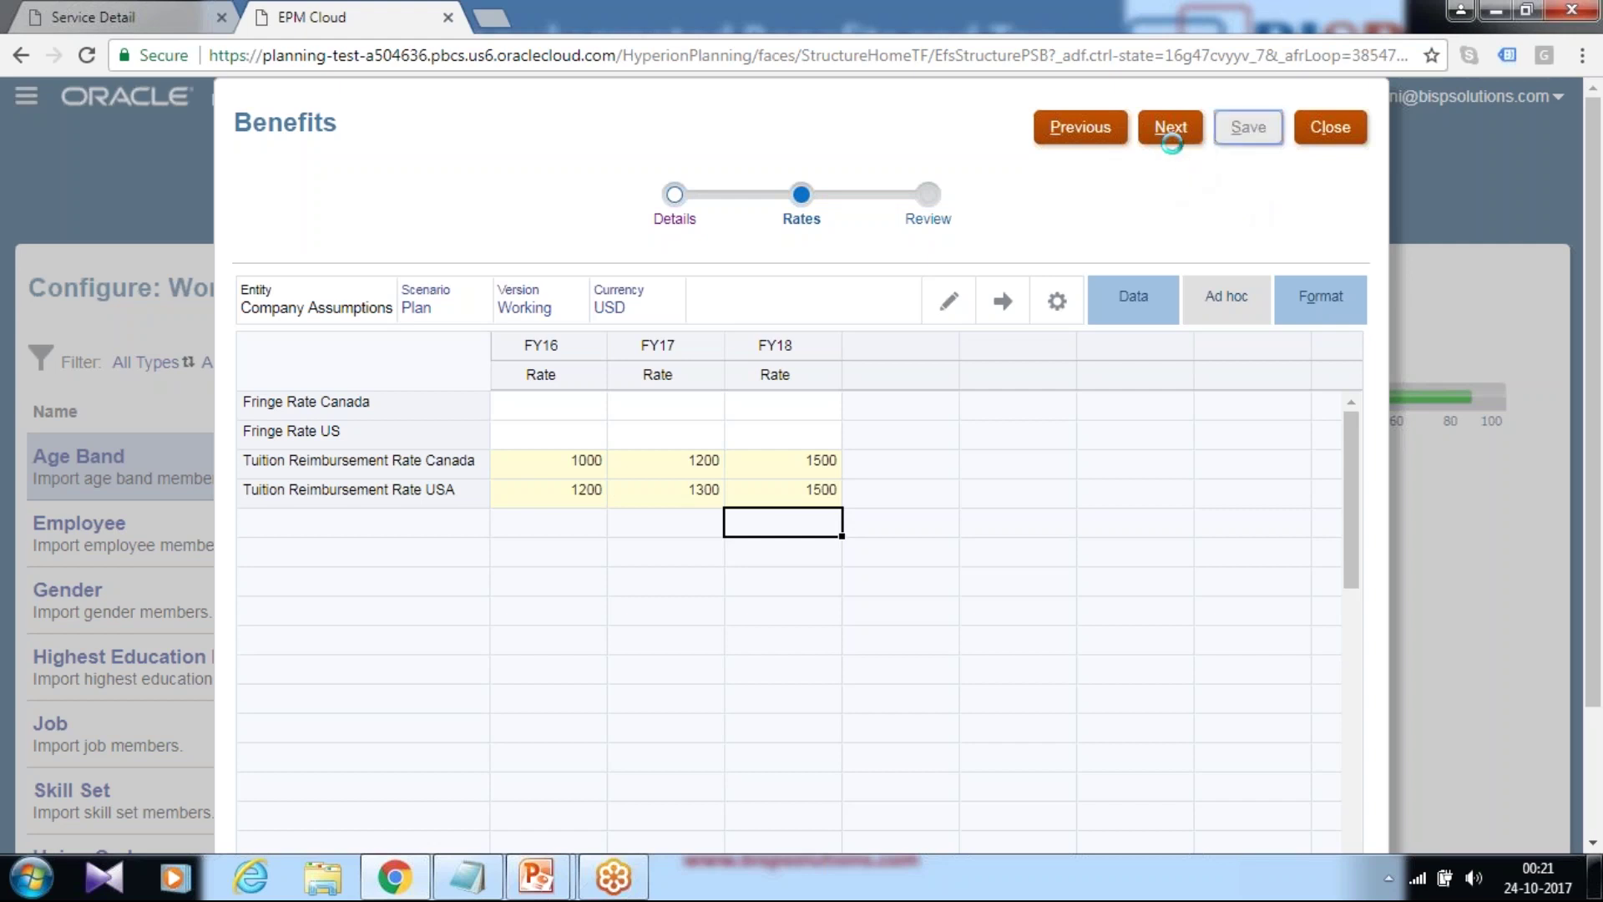
pyautogui.click(865, 501)
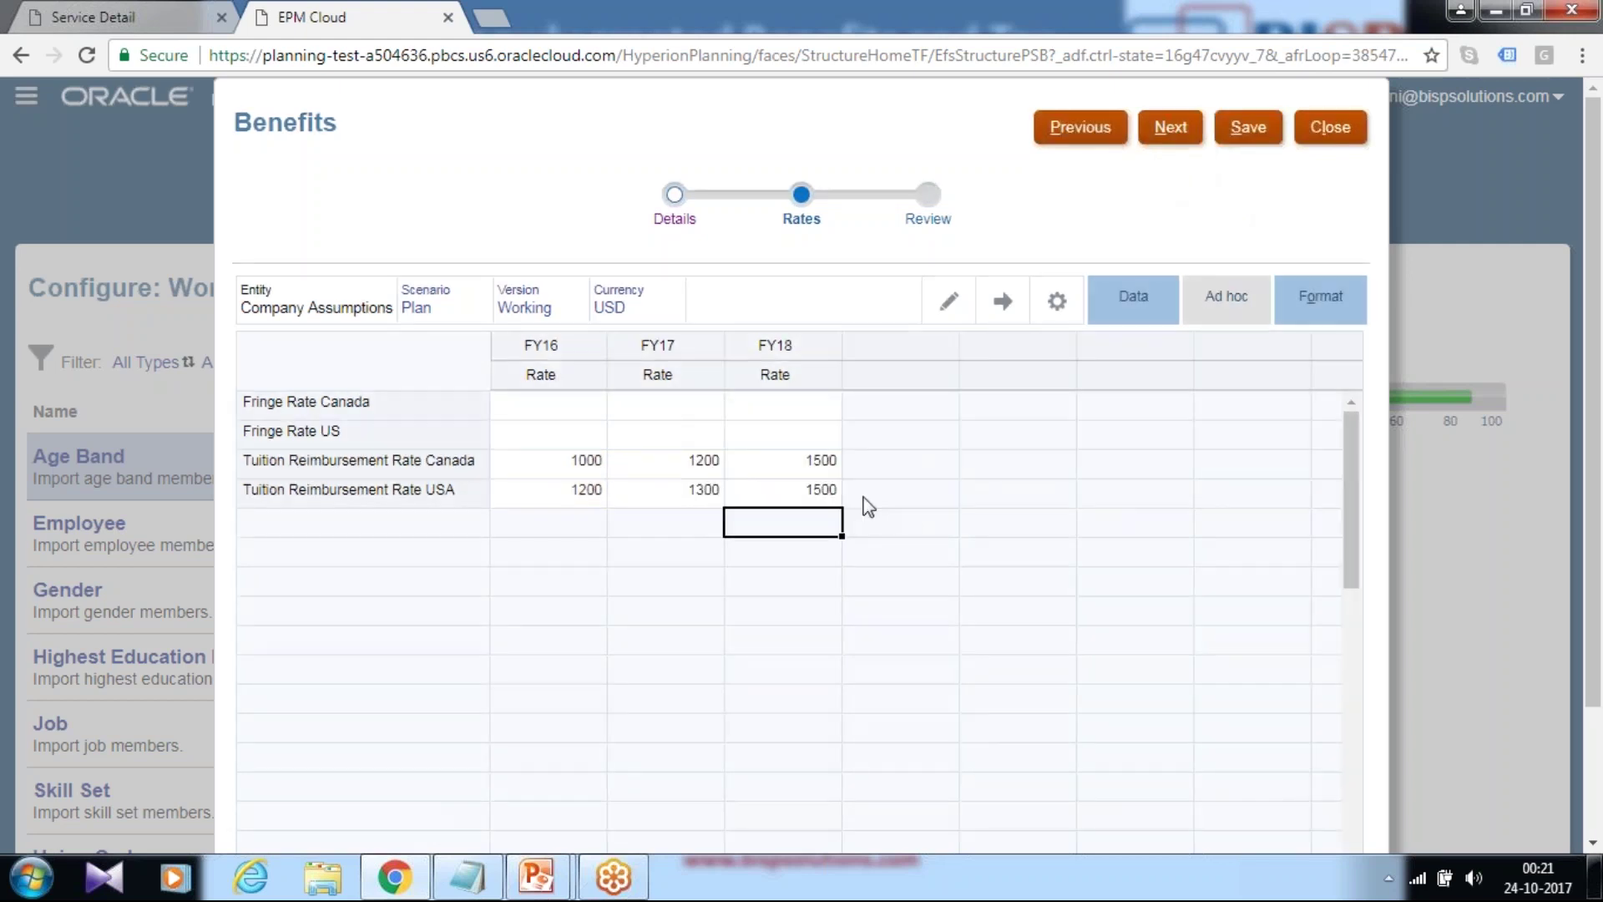
# Proceed to the benefit's review and check the monthly rates for a different year
pyautogui.click(1170, 128)
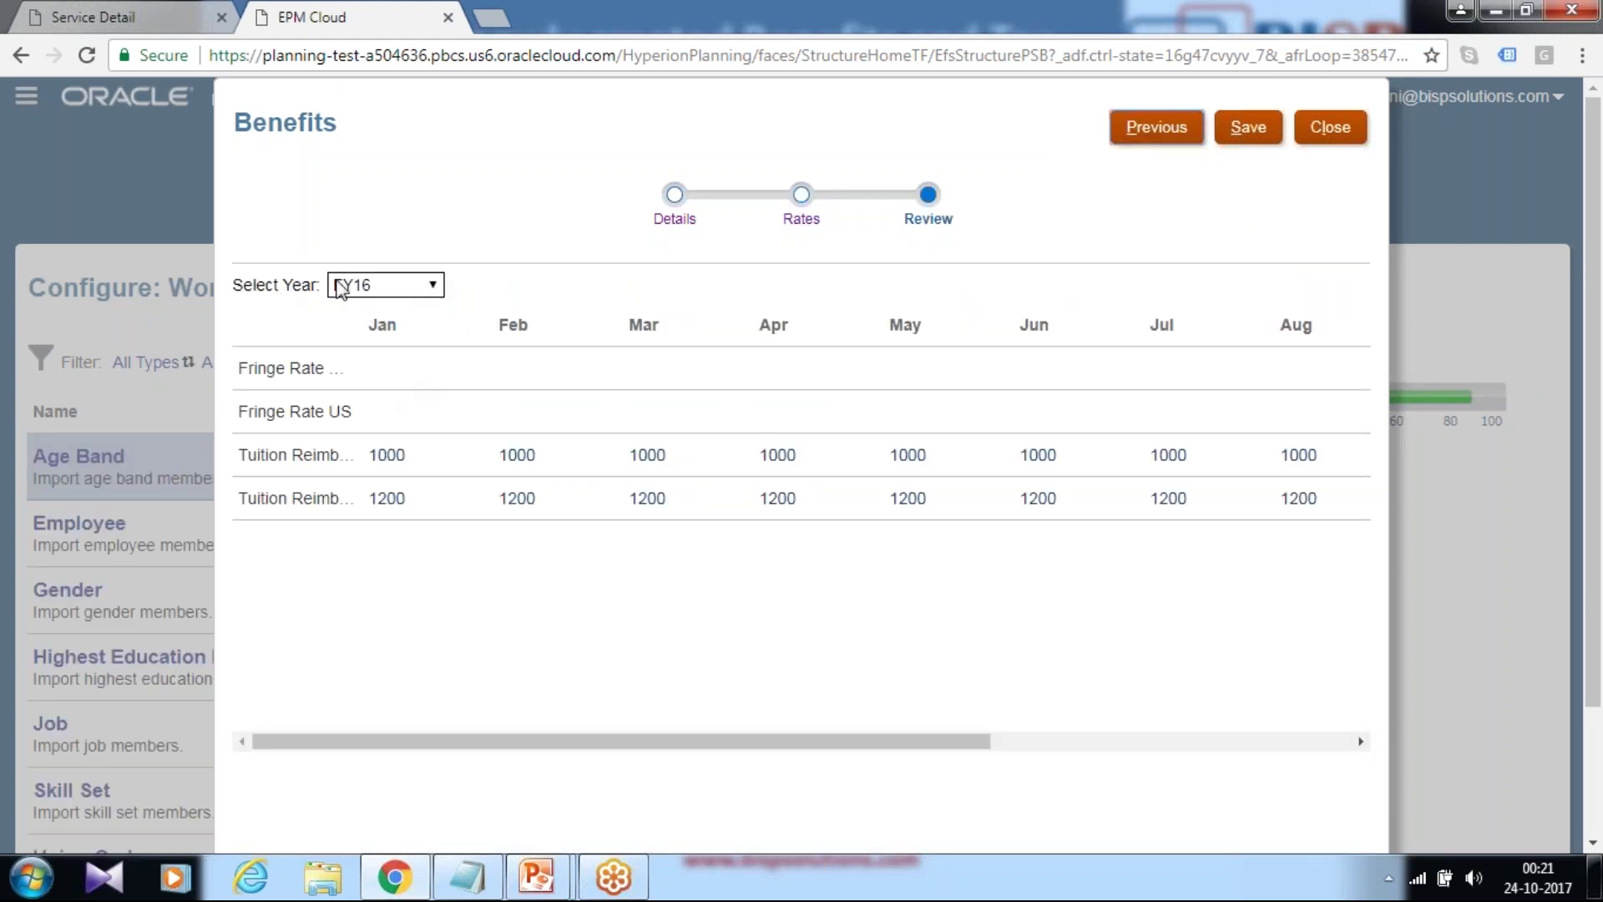
pyautogui.click(367, 284)
pyautogui.click(365, 327)
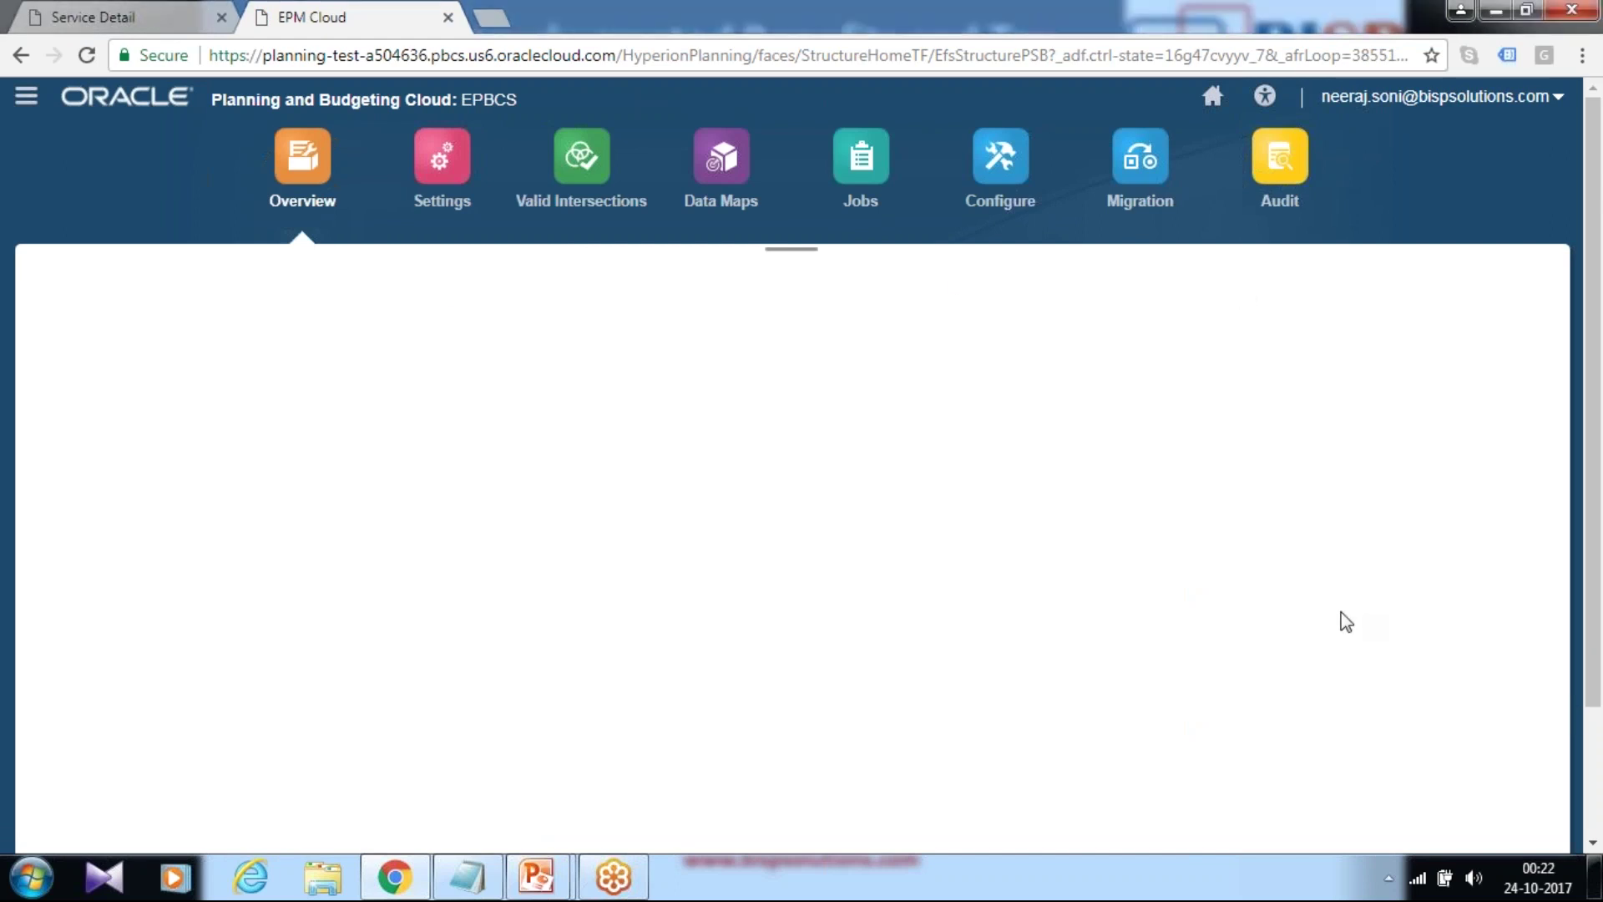
# Return to the Workforce configuration and reopen the Benefits and Taxes setup
pyautogui.click(1063, 204)
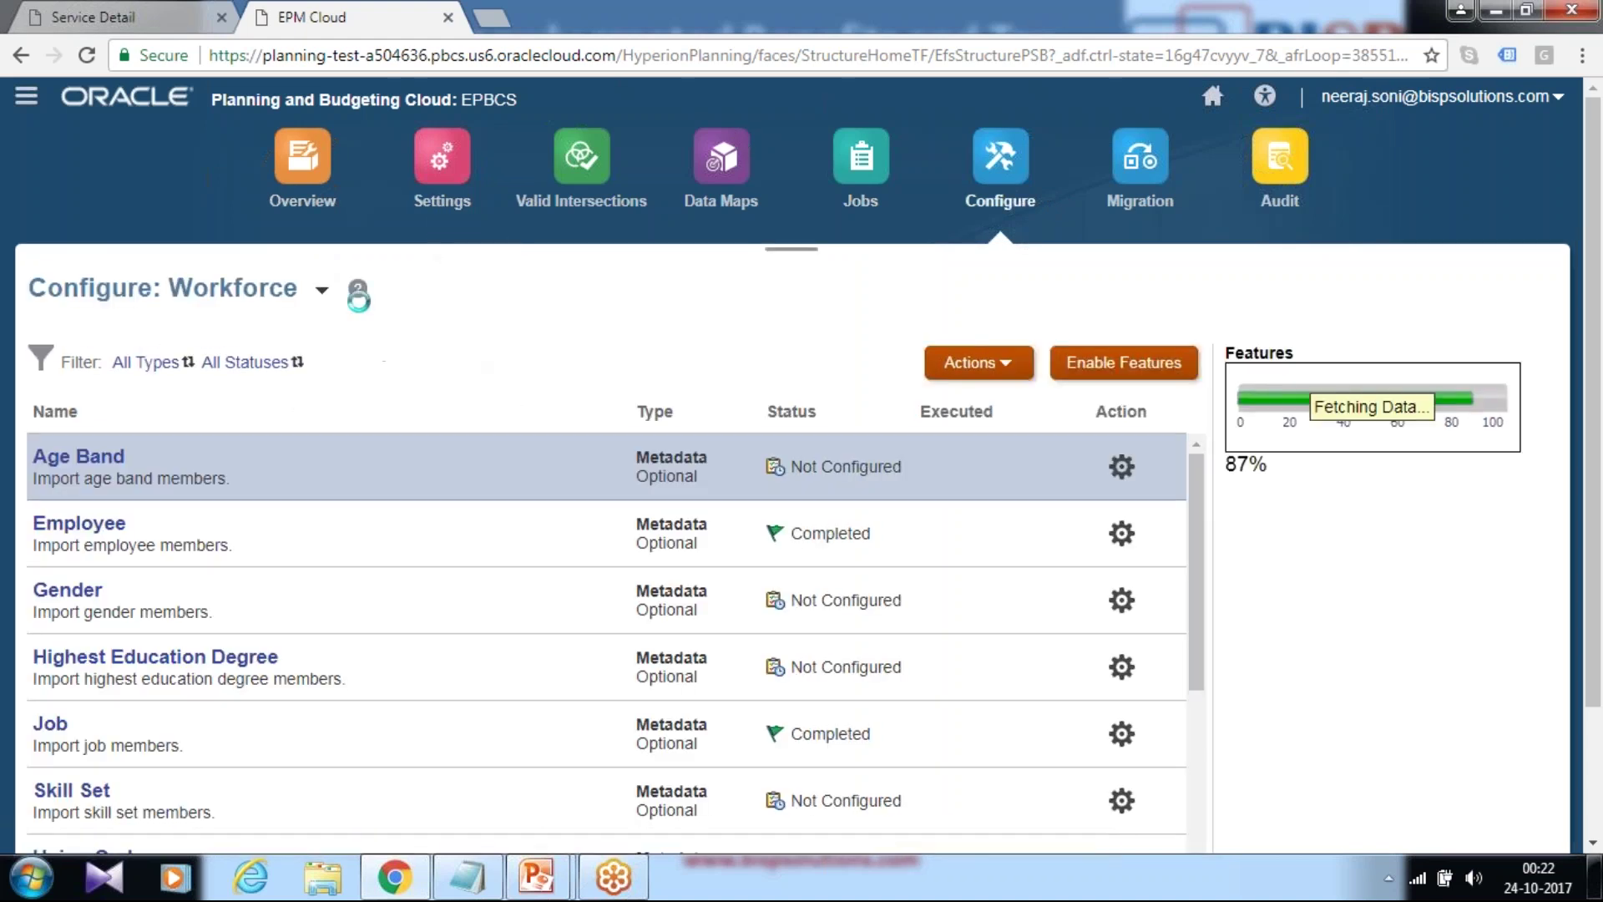
pyautogui.scroll(-6, 595, 350)
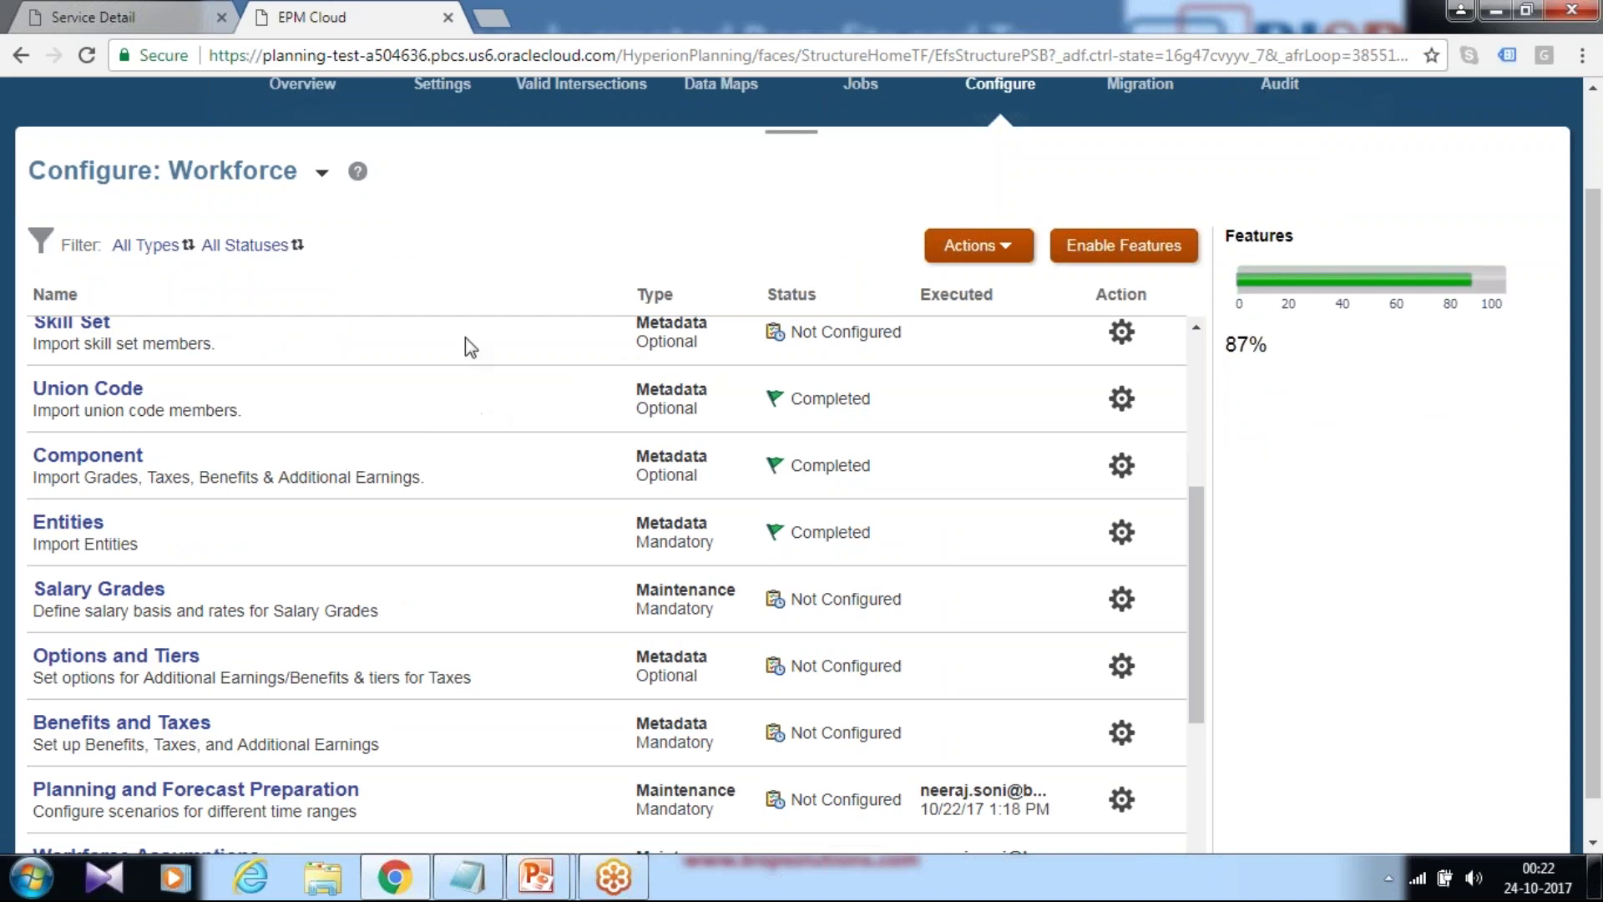
pyautogui.click(122, 723)
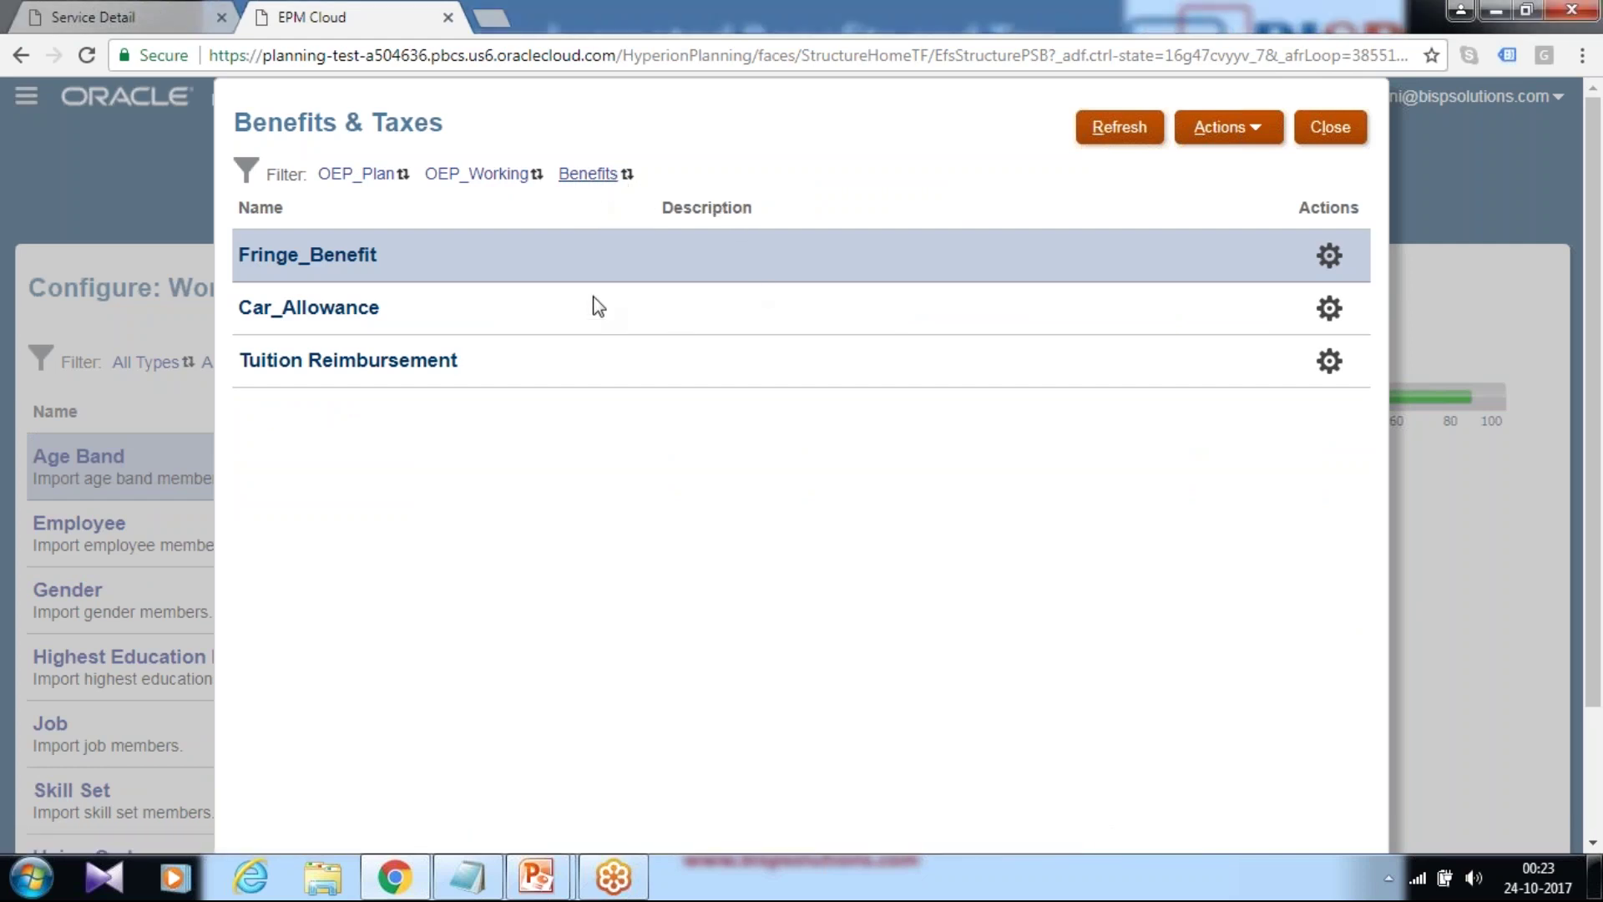
# Filter the Benefits & Taxes list to show the Taxes components
pyautogui.click(588, 174)
pyautogui.click(873, 494)
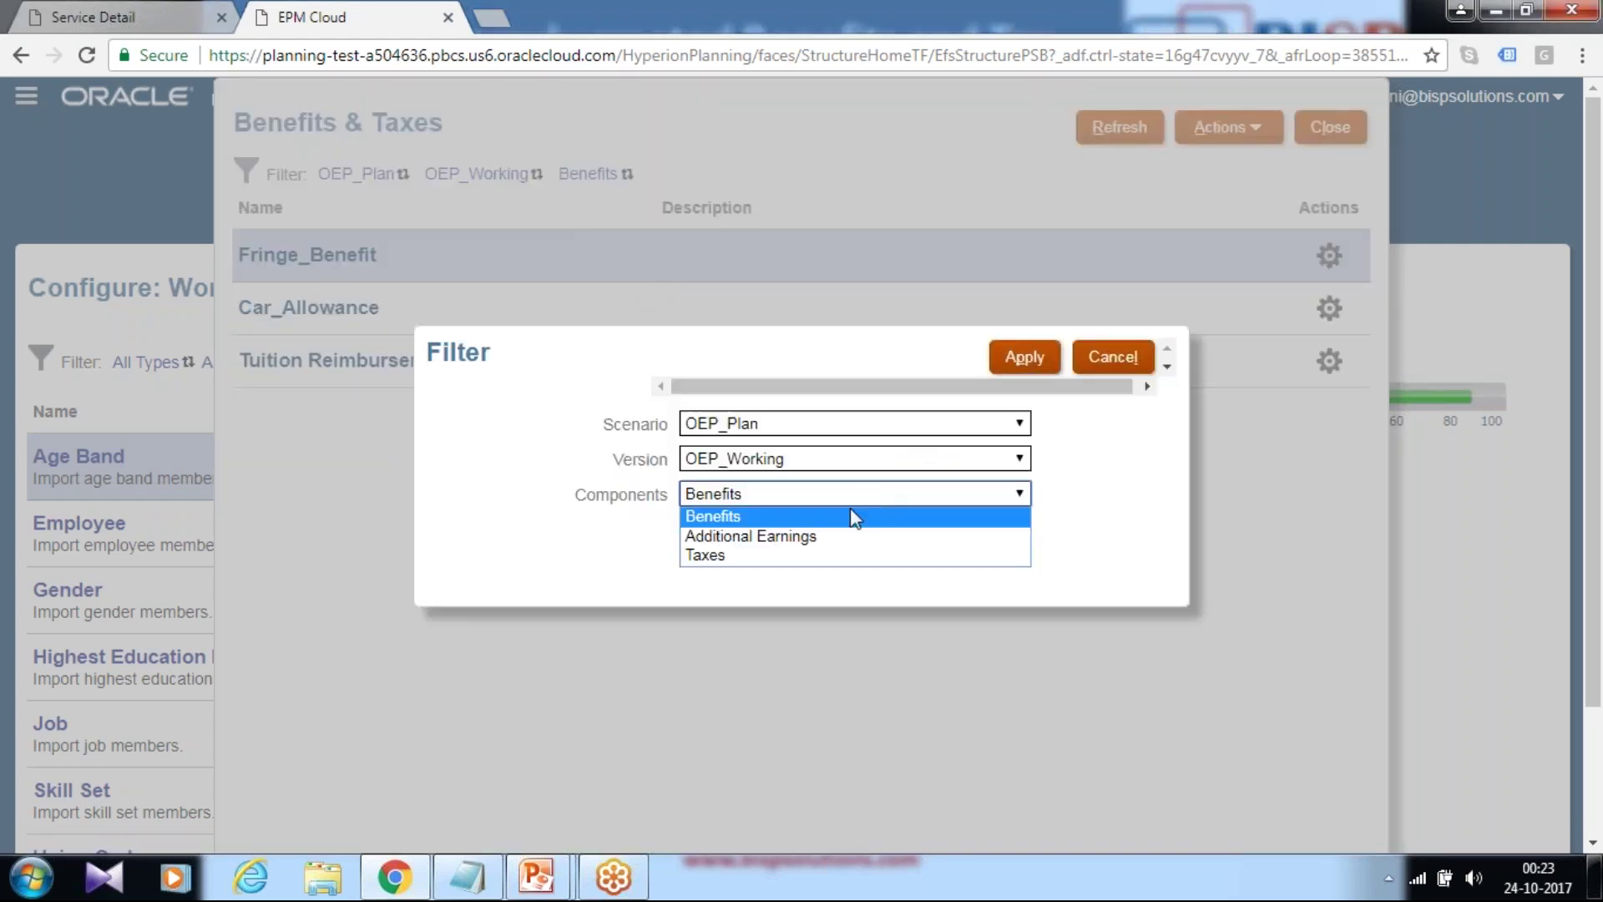
pyautogui.click(806, 555)
pyautogui.click(1025, 357)
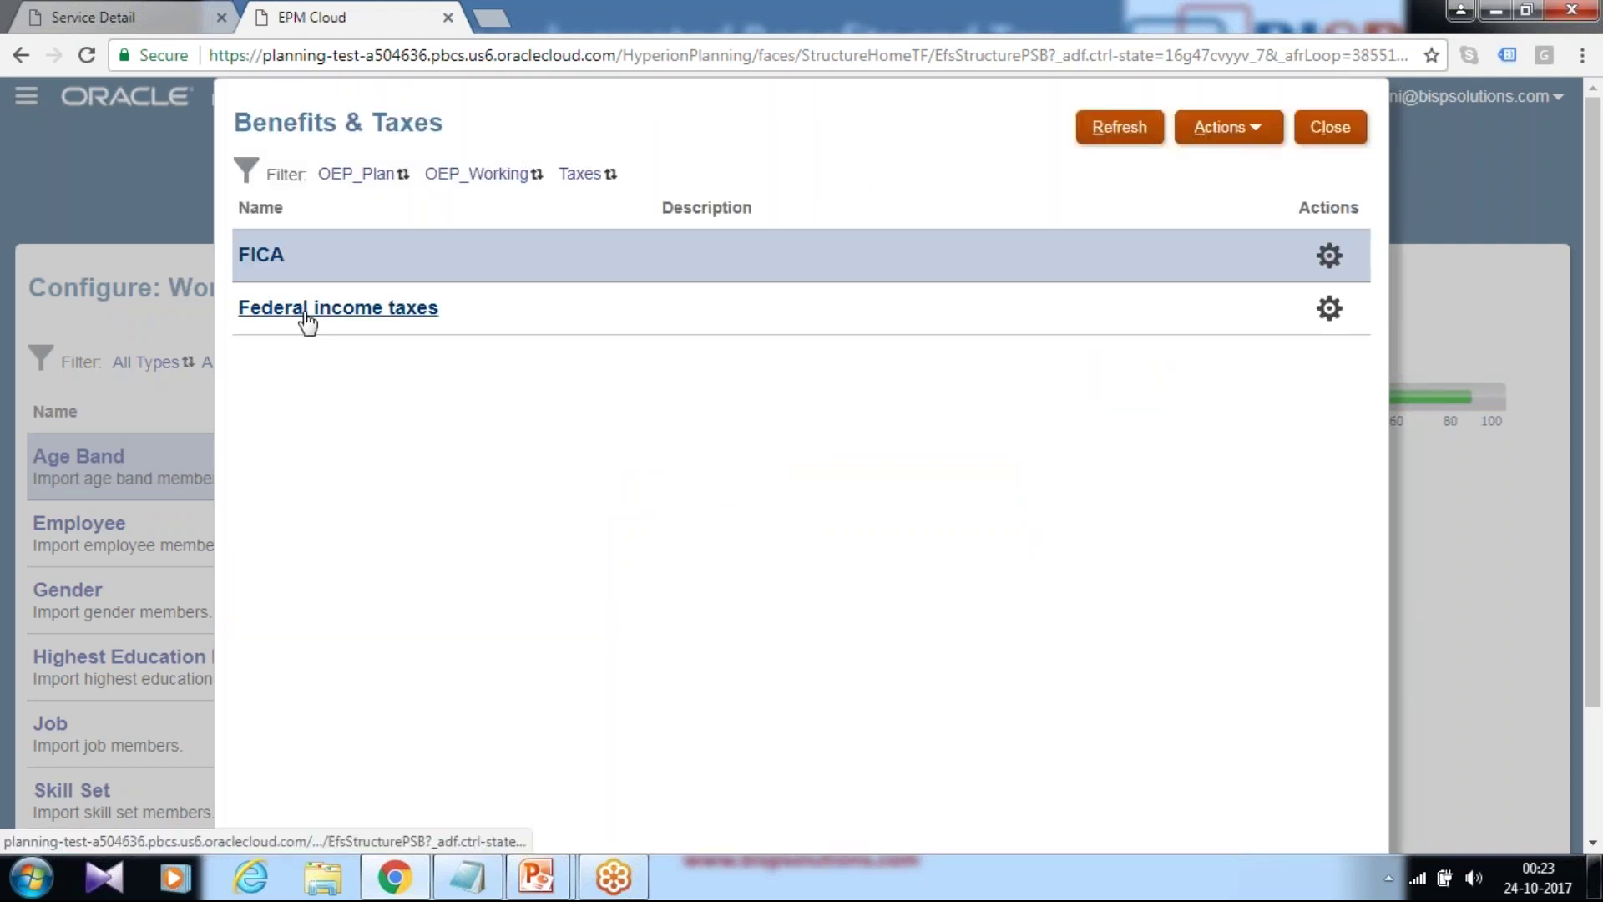
# Open the Federal income taxes component and set its component type to Rate Table
pyautogui.click(375, 310)
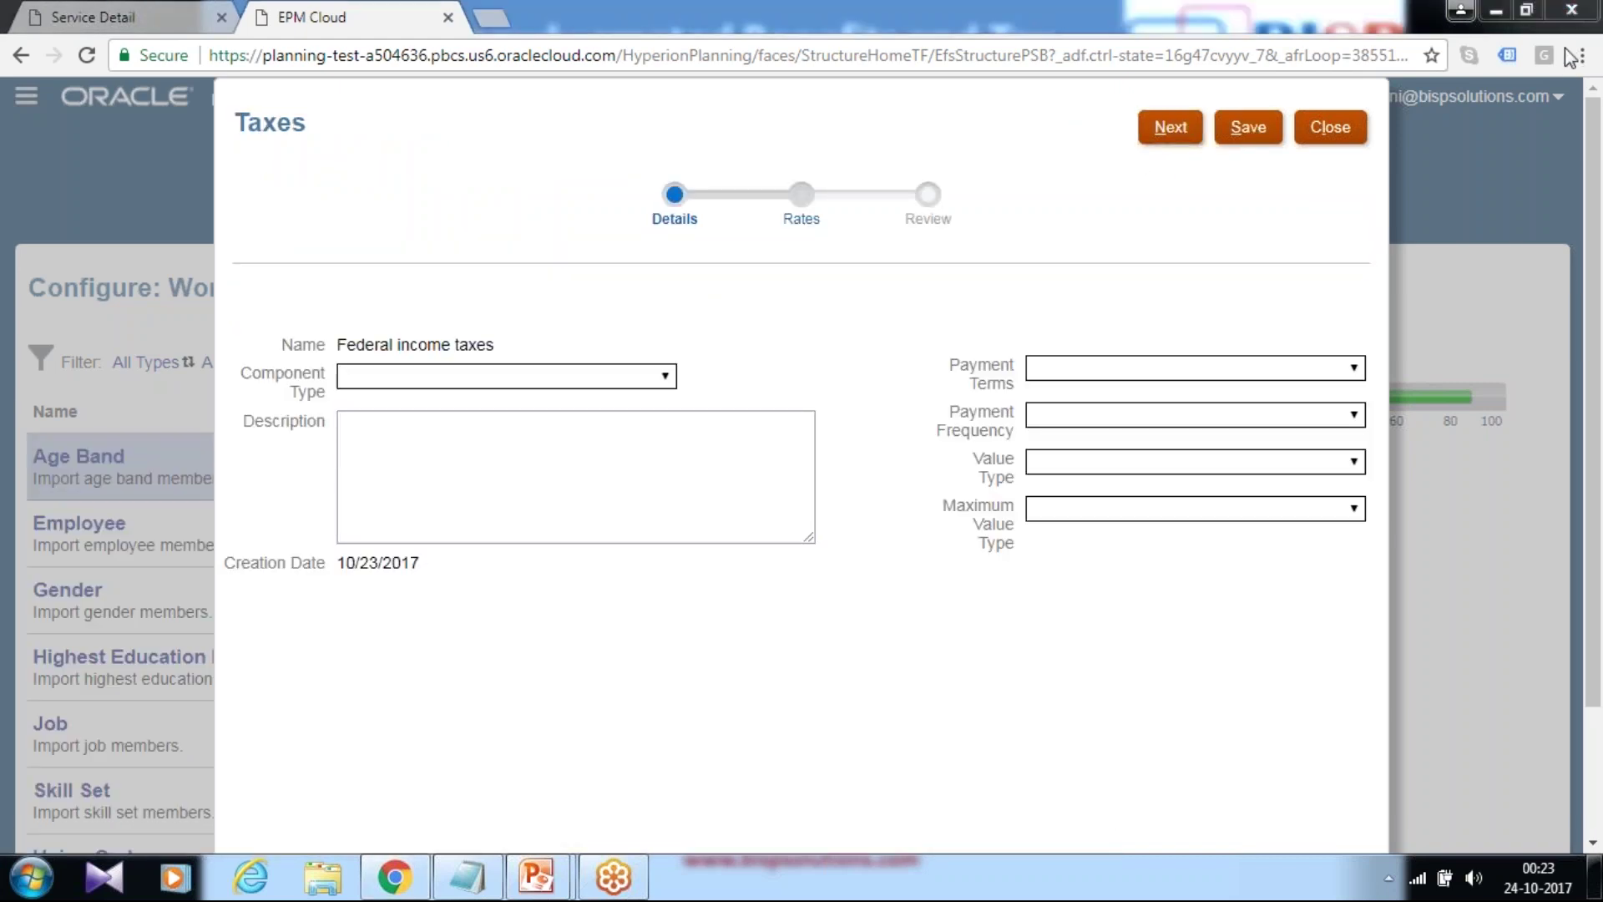
pyautogui.click(621, 375)
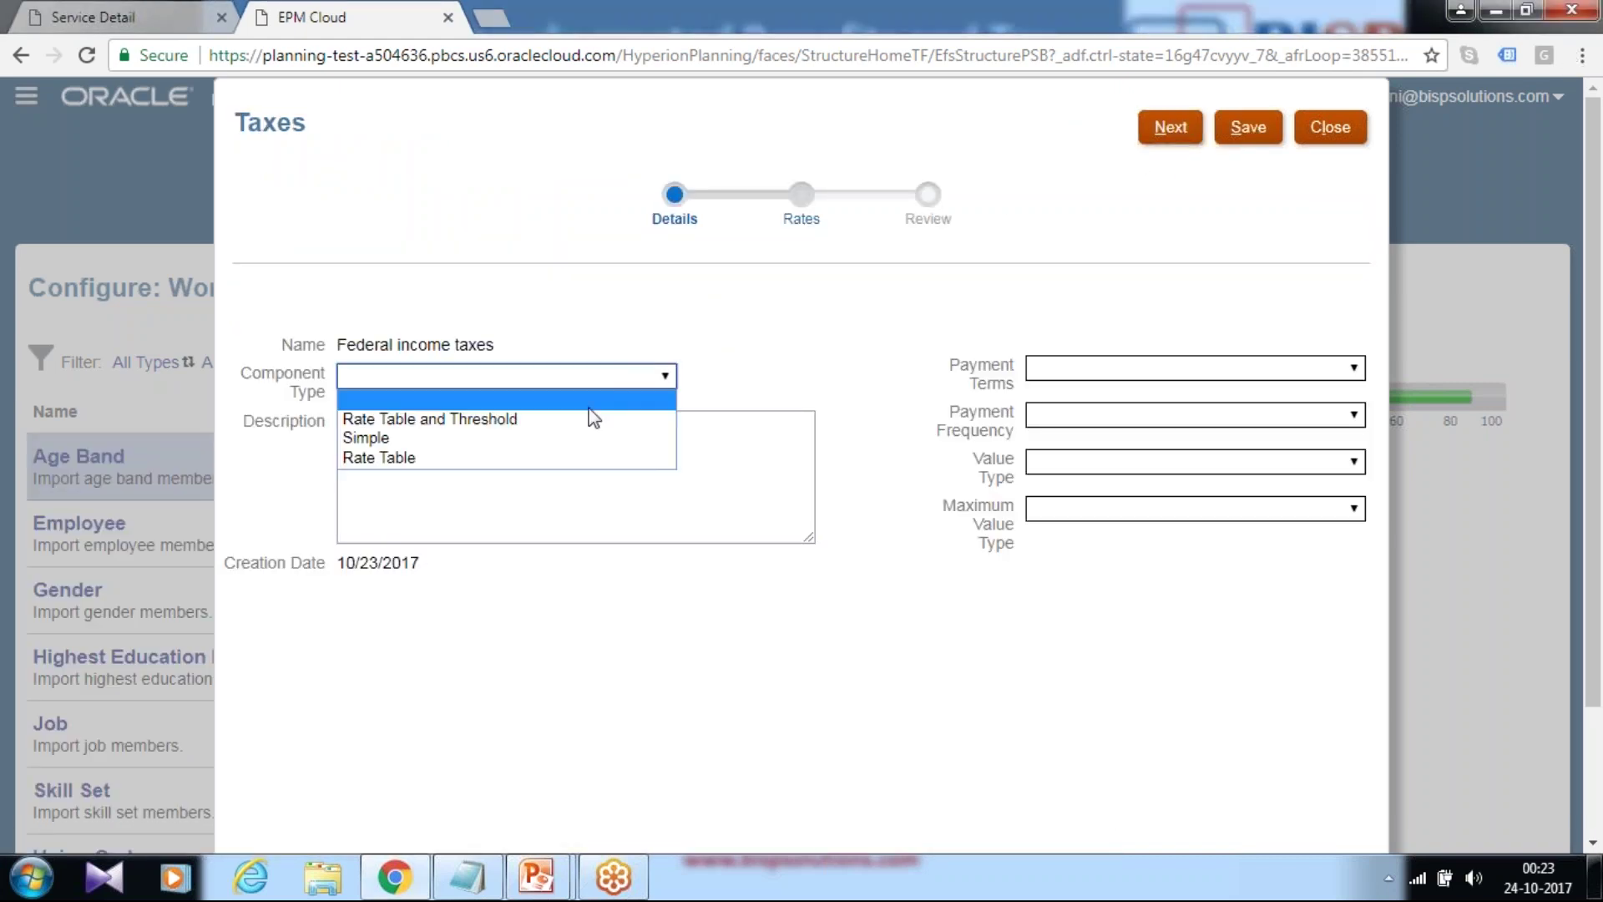
pyautogui.click(538, 456)
pyautogui.click(537, 381)
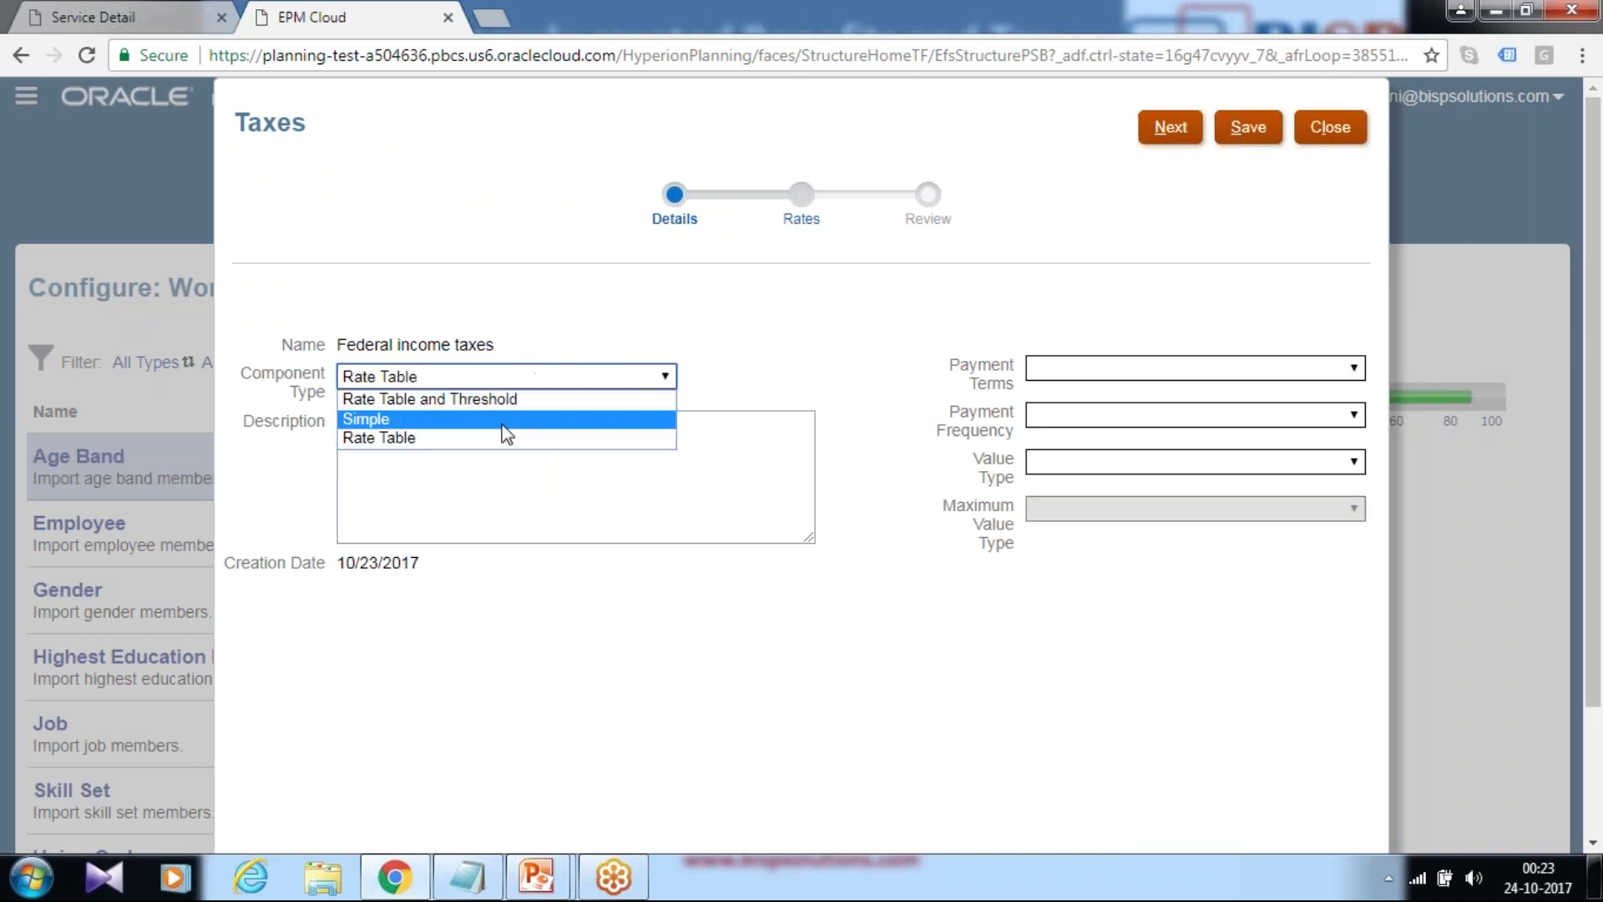
pyautogui.click(504, 437)
# Set the tax's payment terms to Monthly (Calendar Year) and value type to Flat Amount, and proceed to its rates
pyautogui.click(1069, 366)
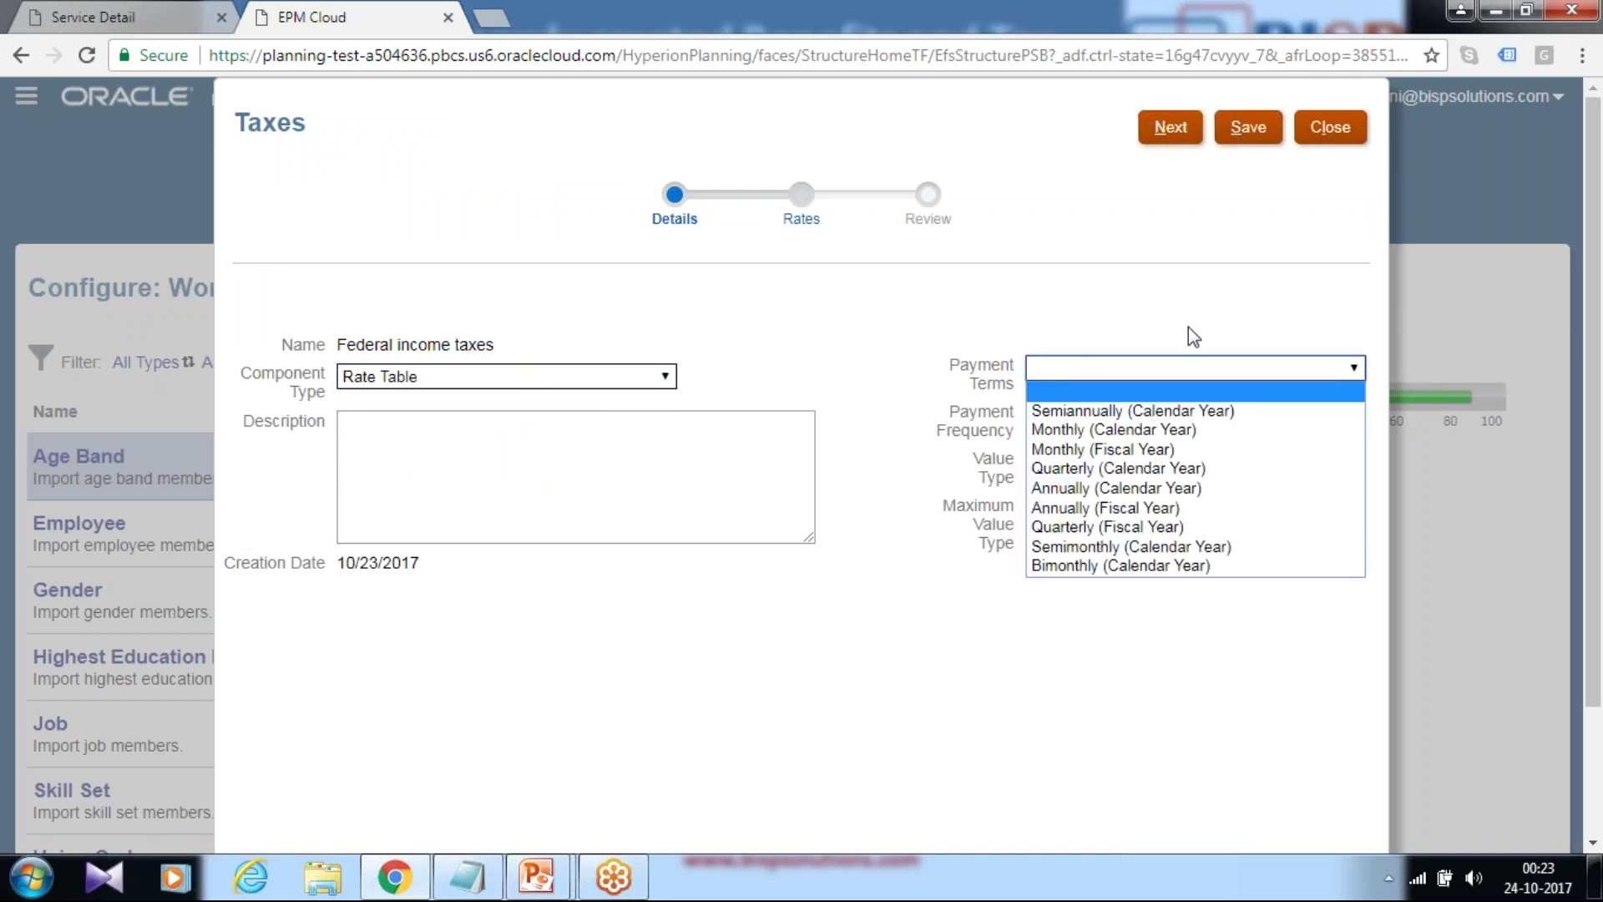
pyautogui.click(1102, 429)
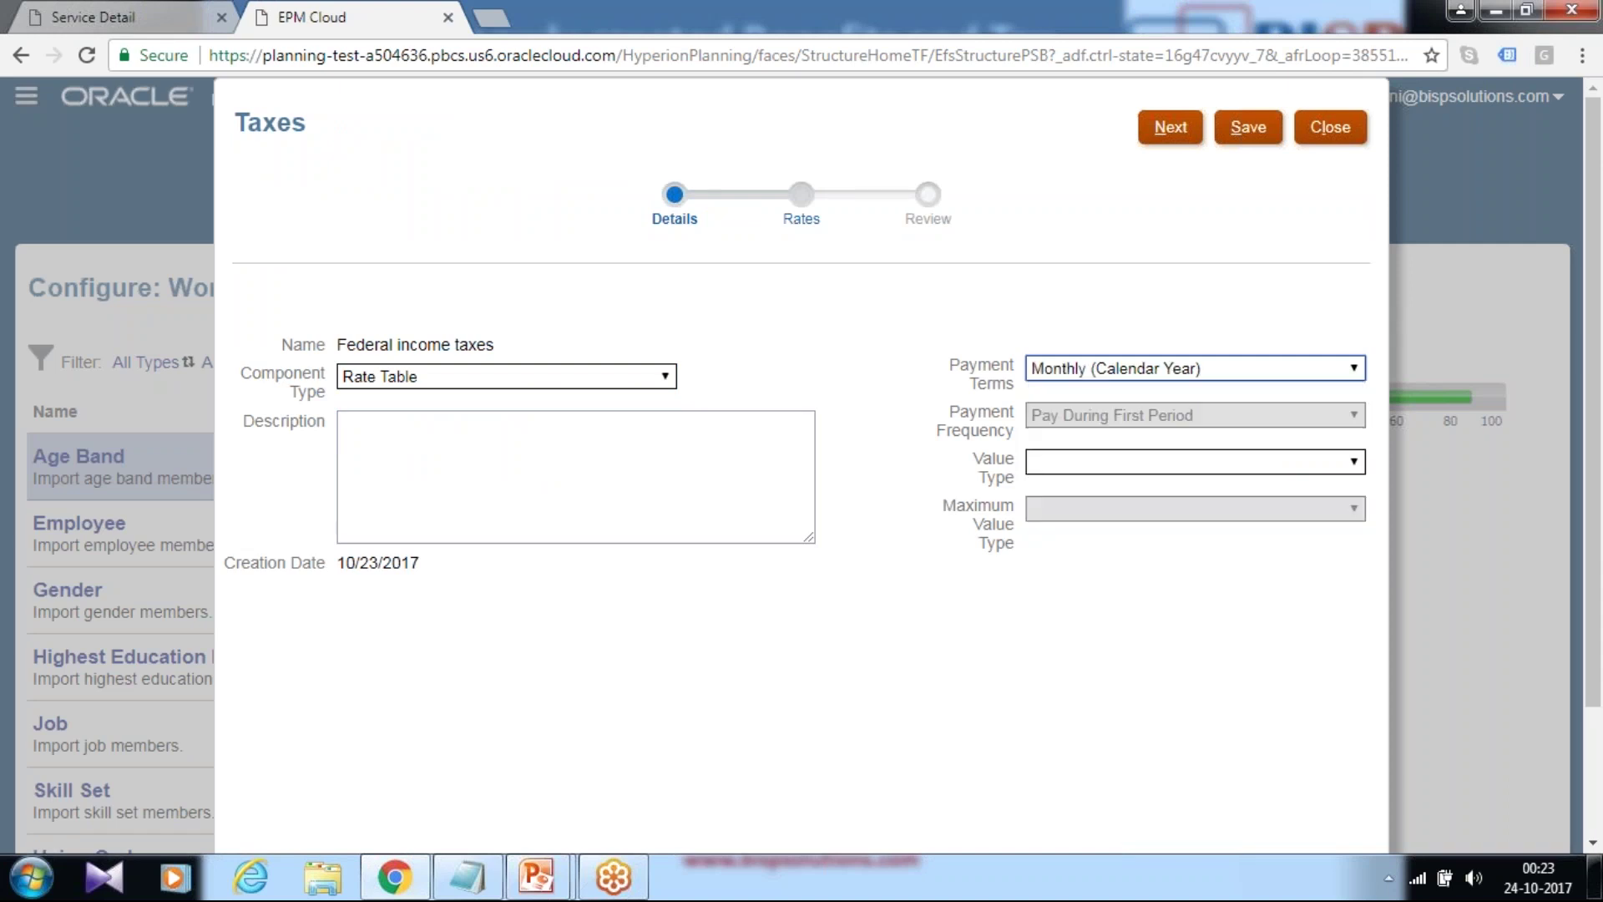
pyautogui.click(1091, 463)
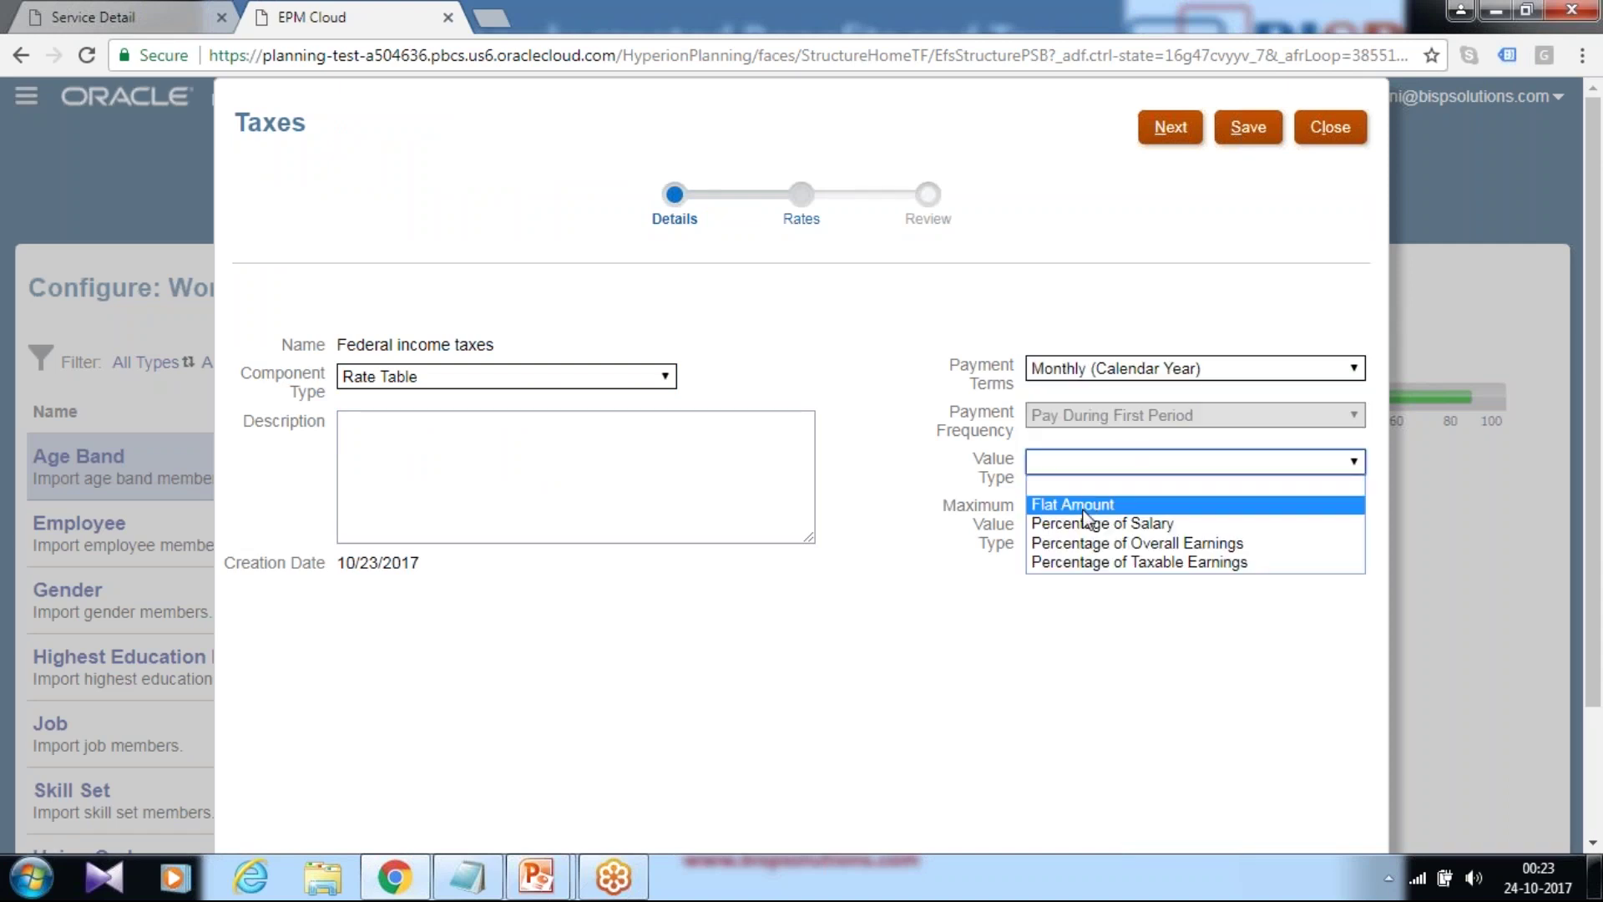
pyautogui.click(1094, 501)
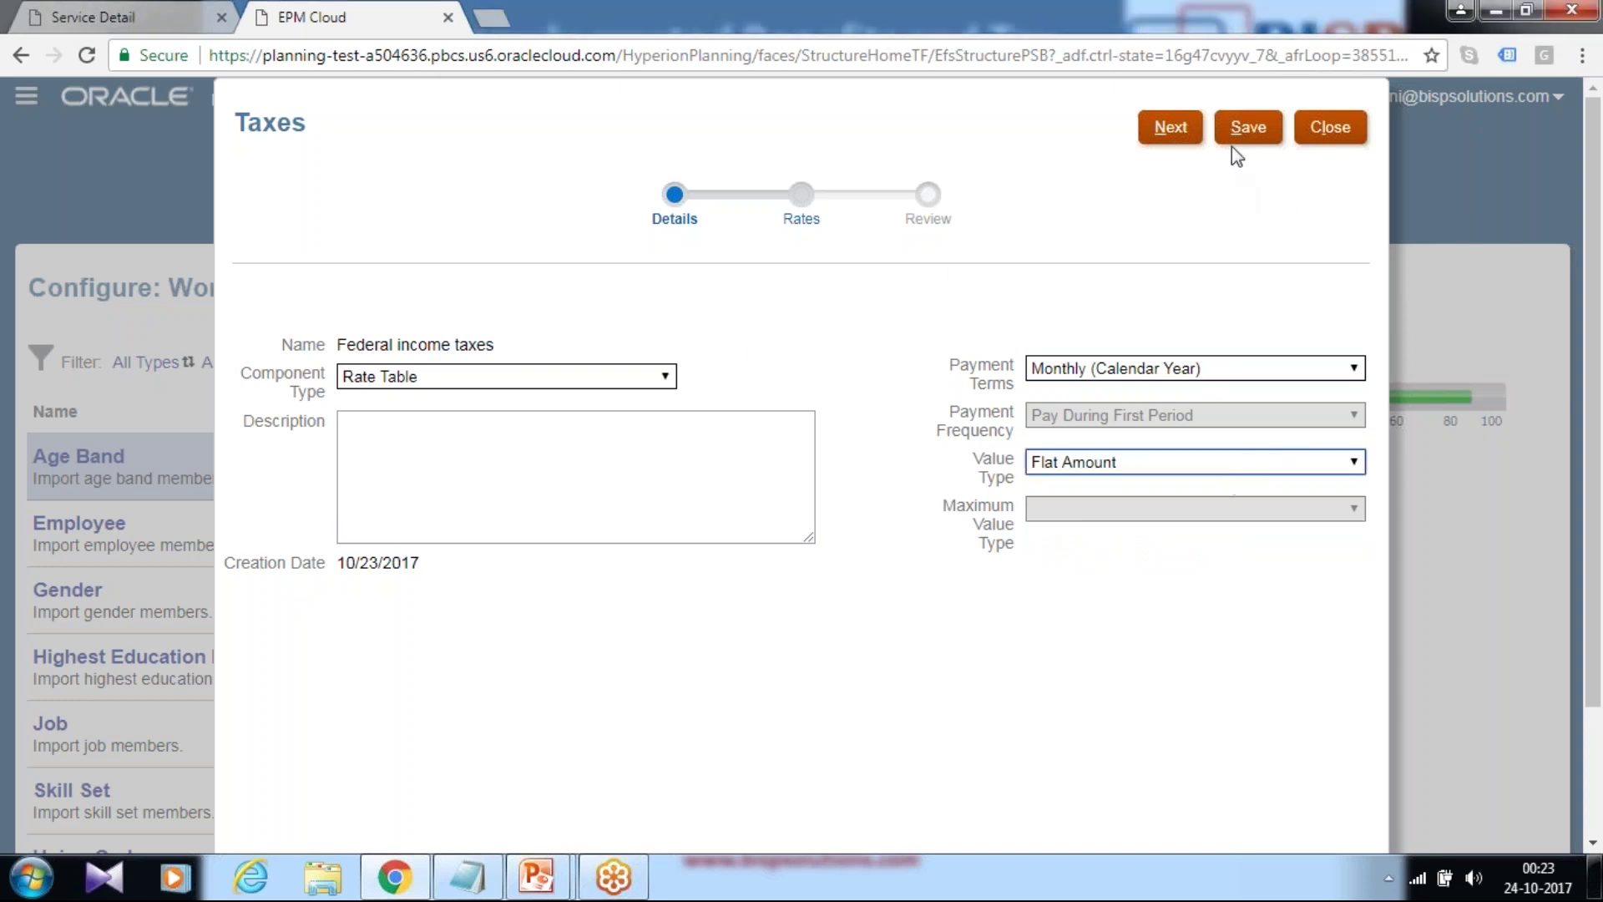
pyautogui.click(1173, 133)
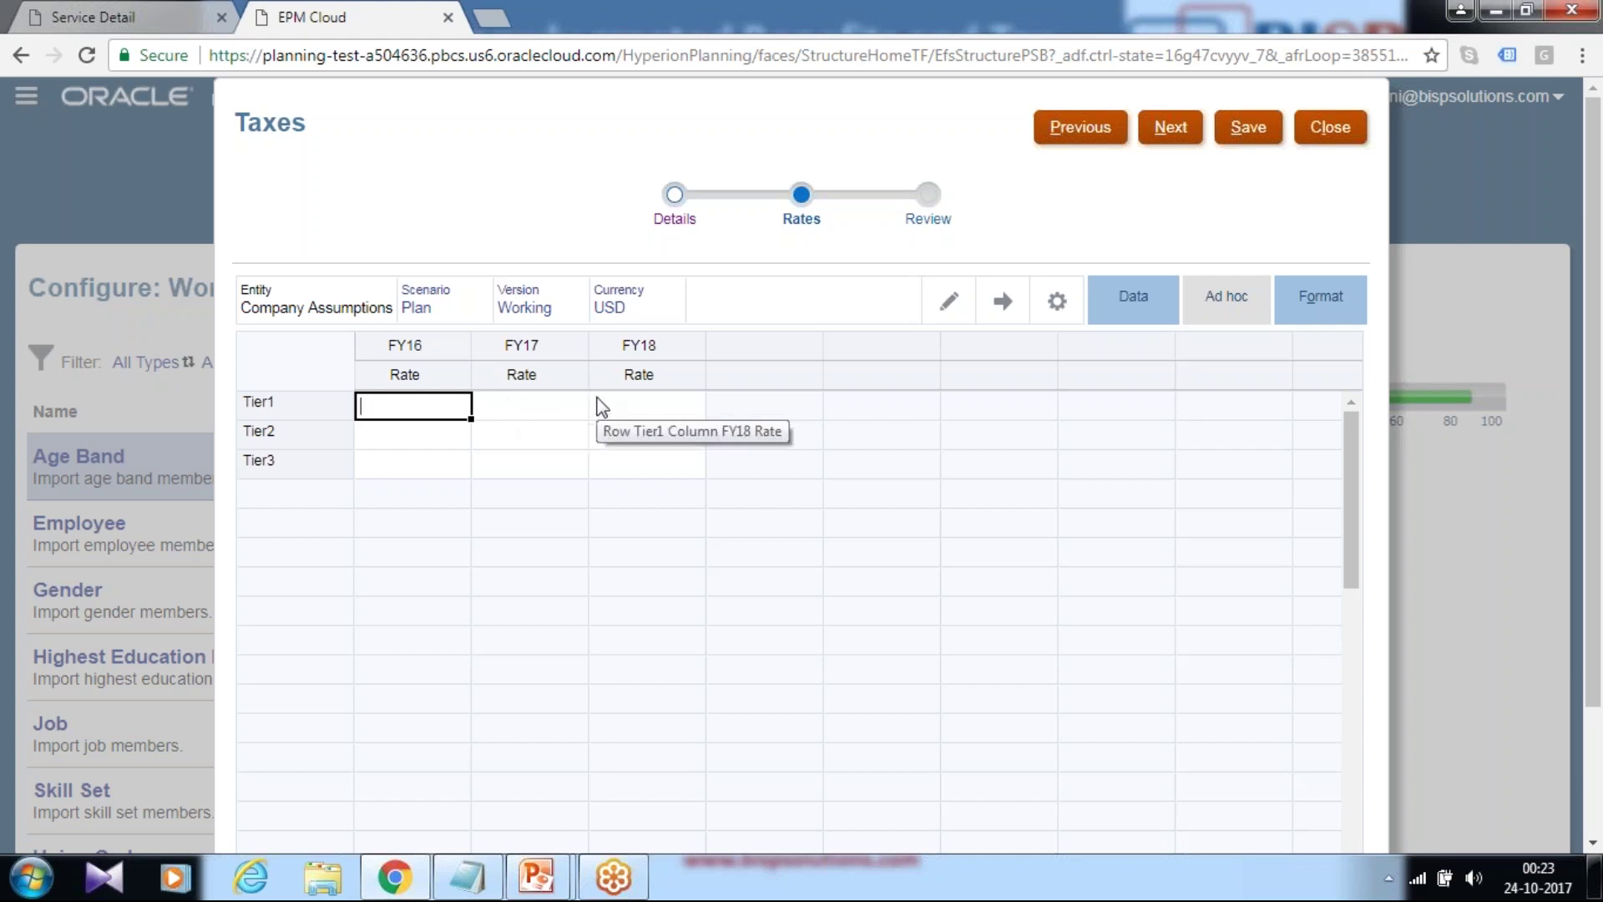
# Enter Tier1 tax rates of 1000 for FY16, 1200 for FY17 and 1500 for FY18, and save the rates
pyautogui.write('1000')
pyautogui.press('Return')
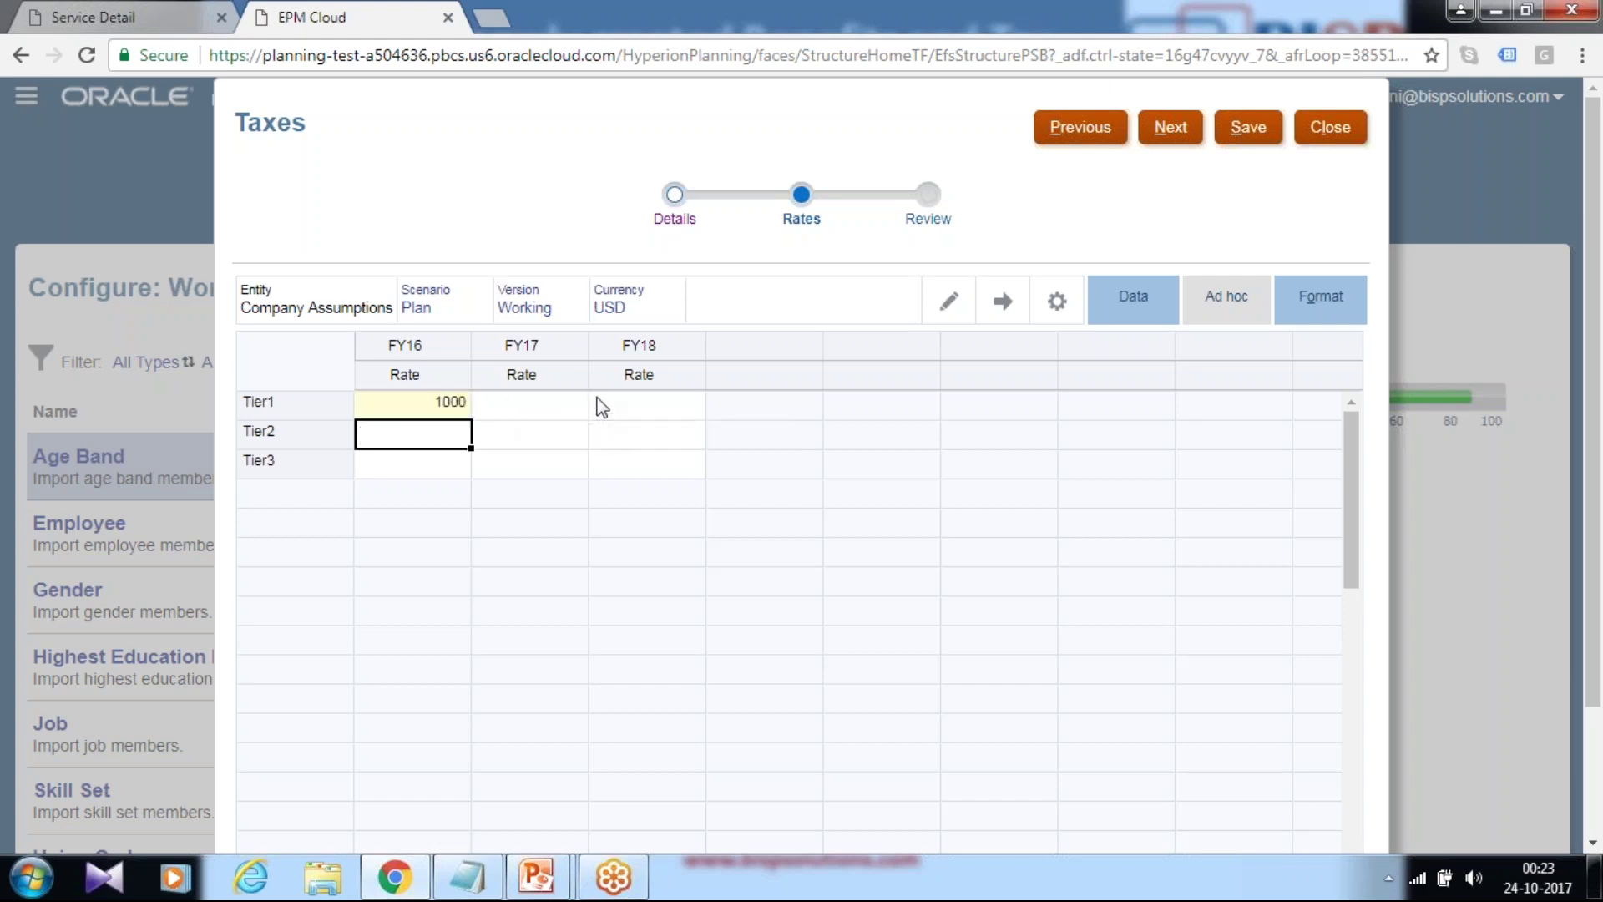
pyautogui.click(523, 407)
pyautogui.write('1200')
pyautogui.press('Return')
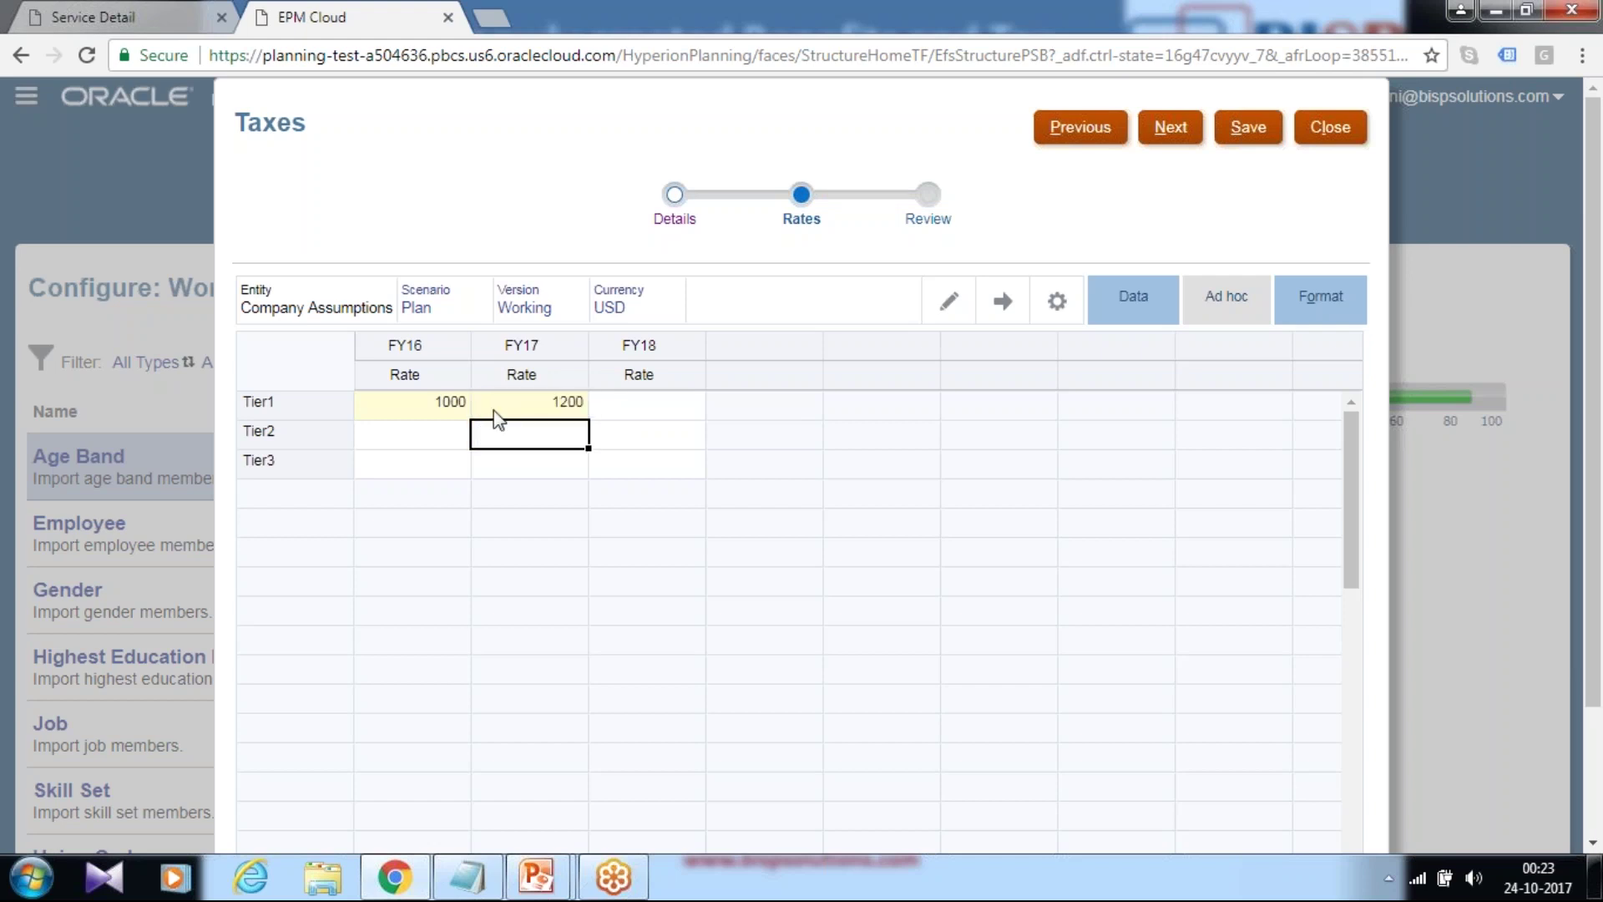
pyautogui.click(623, 413)
pyautogui.write('1500')
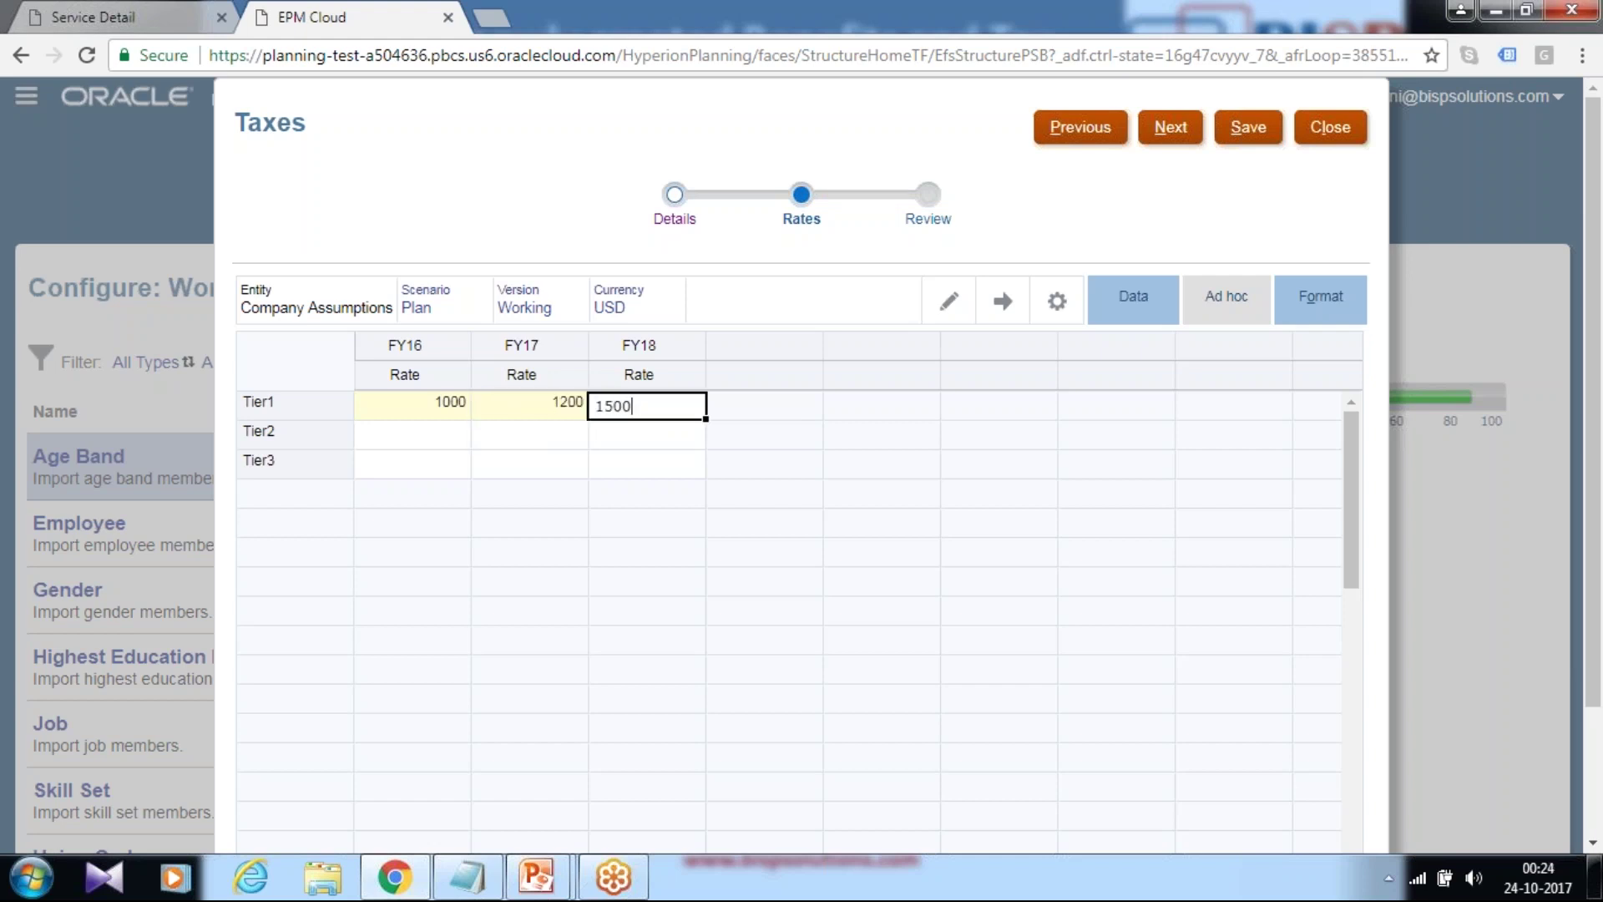
pyautogui.press('Return')
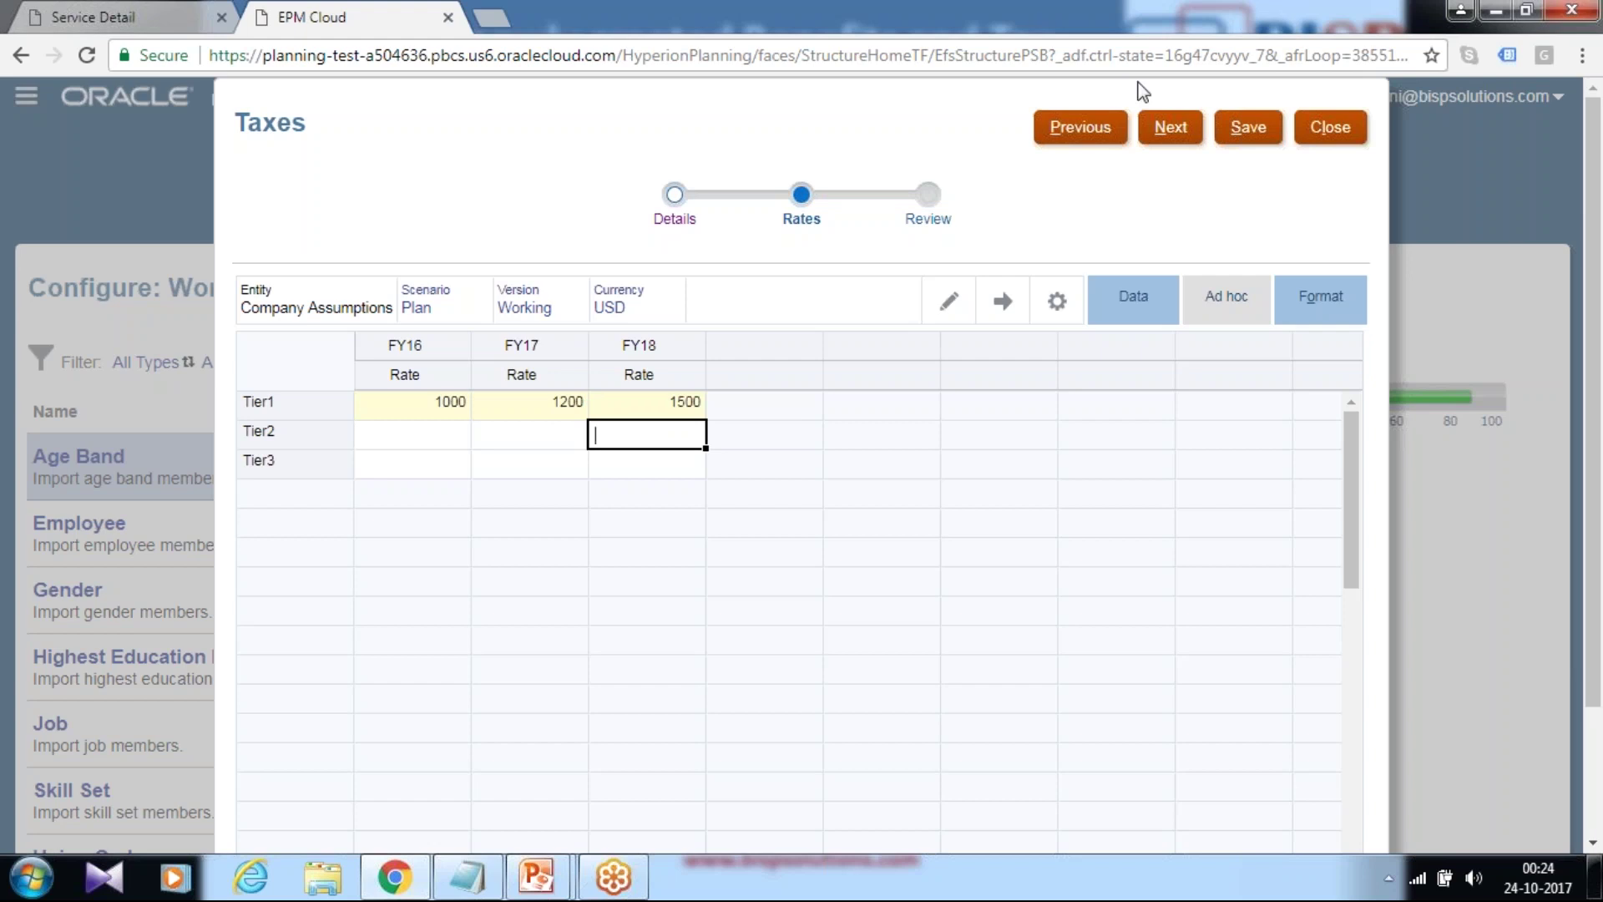
pyautogui.click(1238, 134)
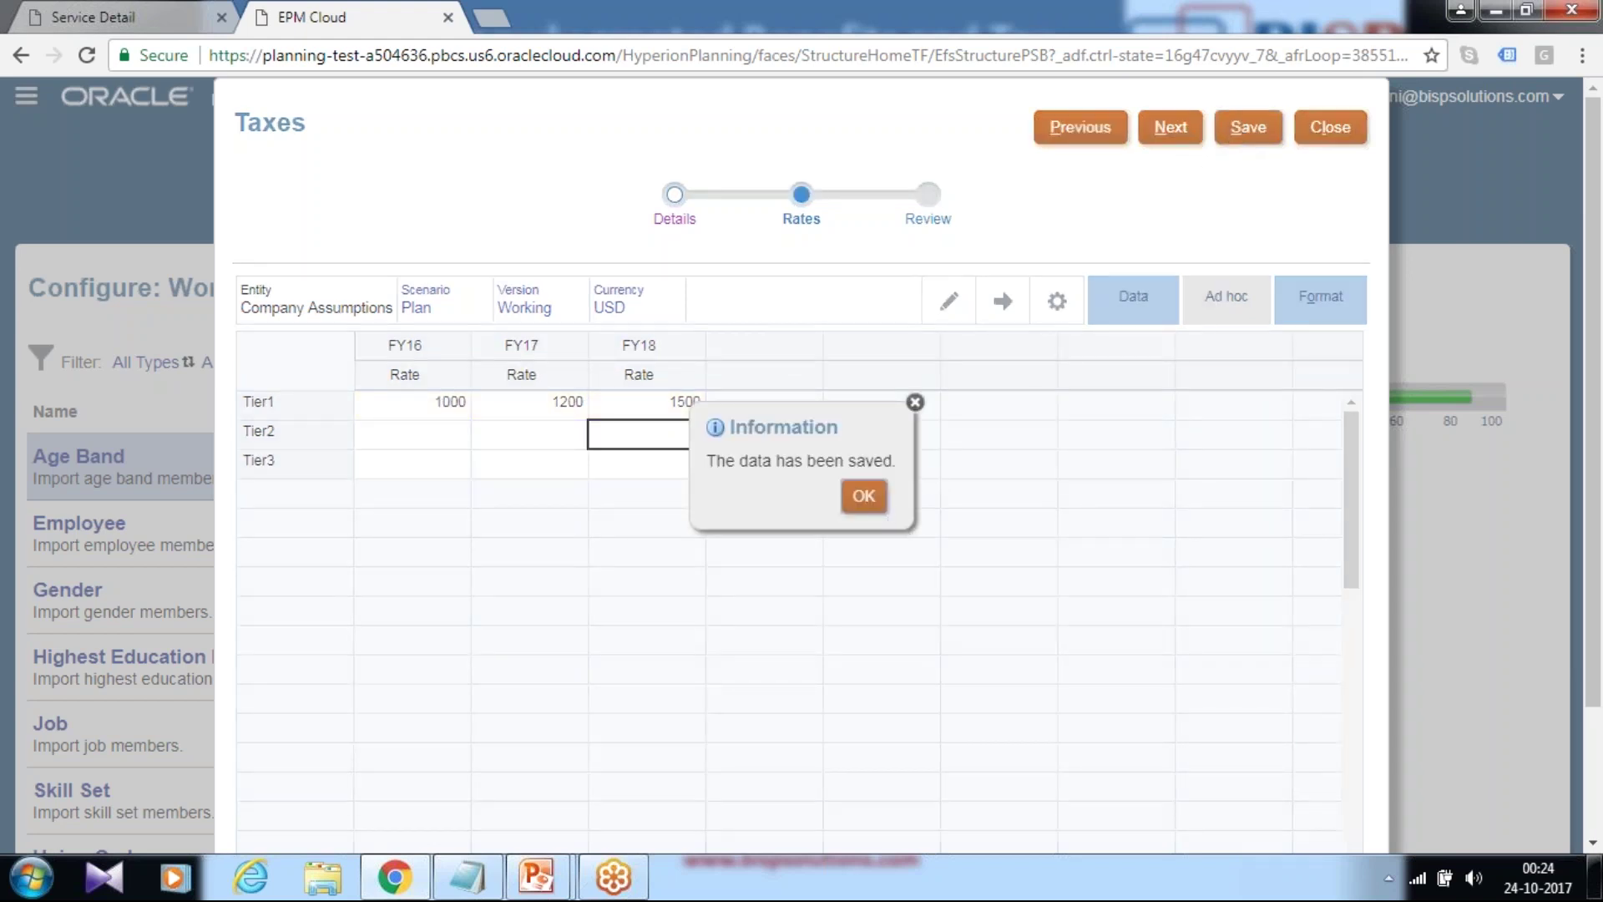
pyautogui.press('Return')
# Proceed to the tax's review, save it, and close the Benefits & Taxes setup to return to the Workforce configuration
pyautogui.click(1169, 130)
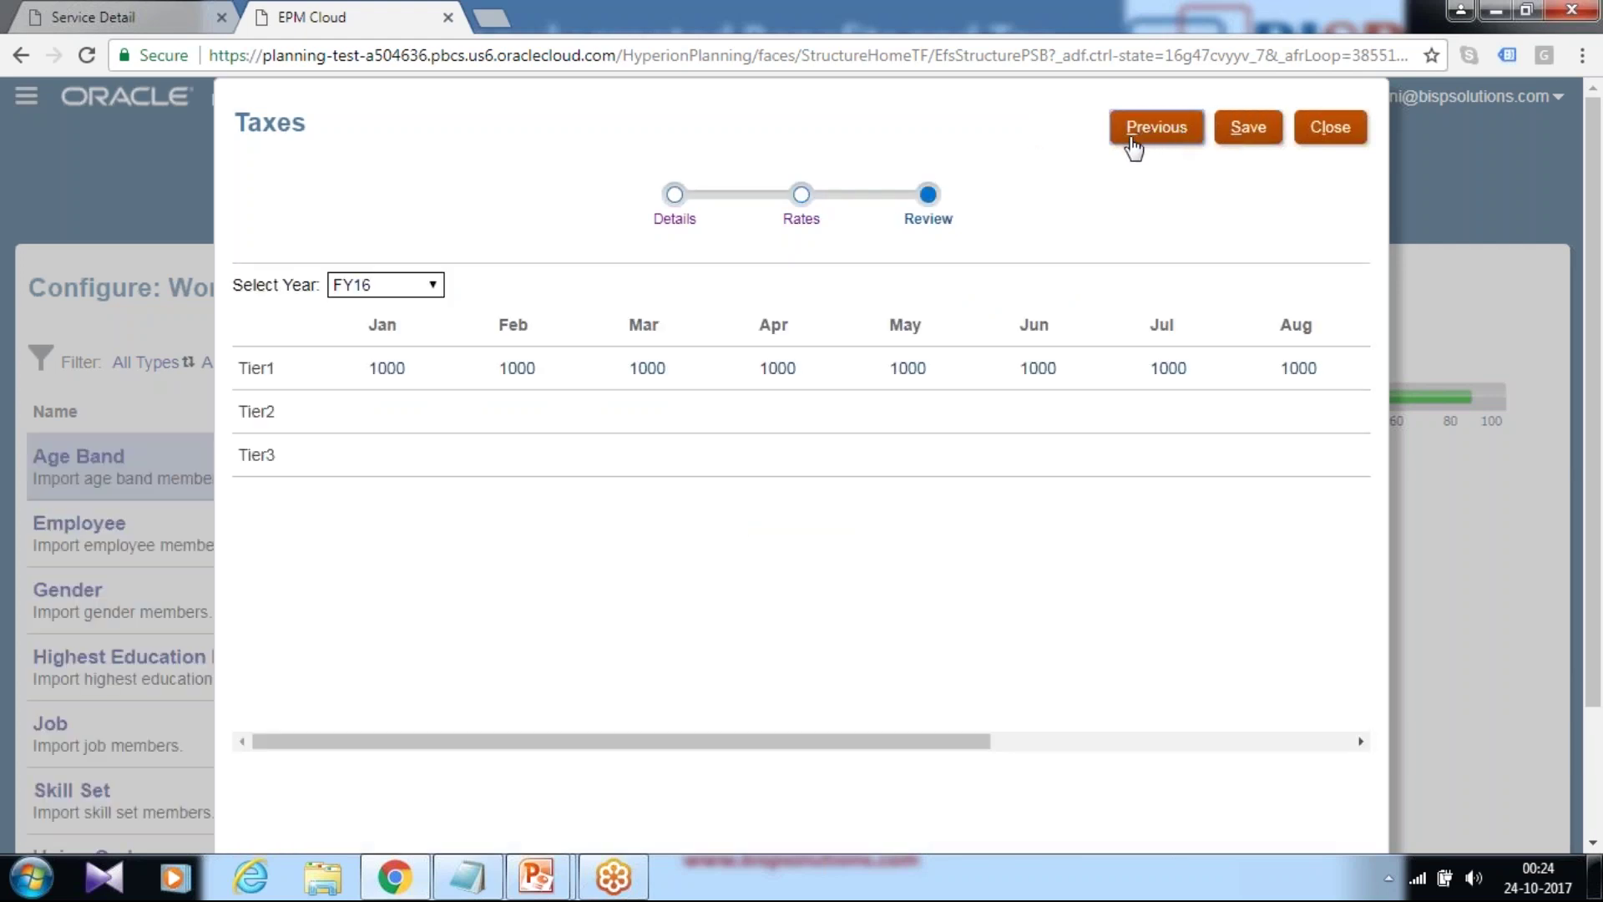
pyautogui.click(1248, 127)
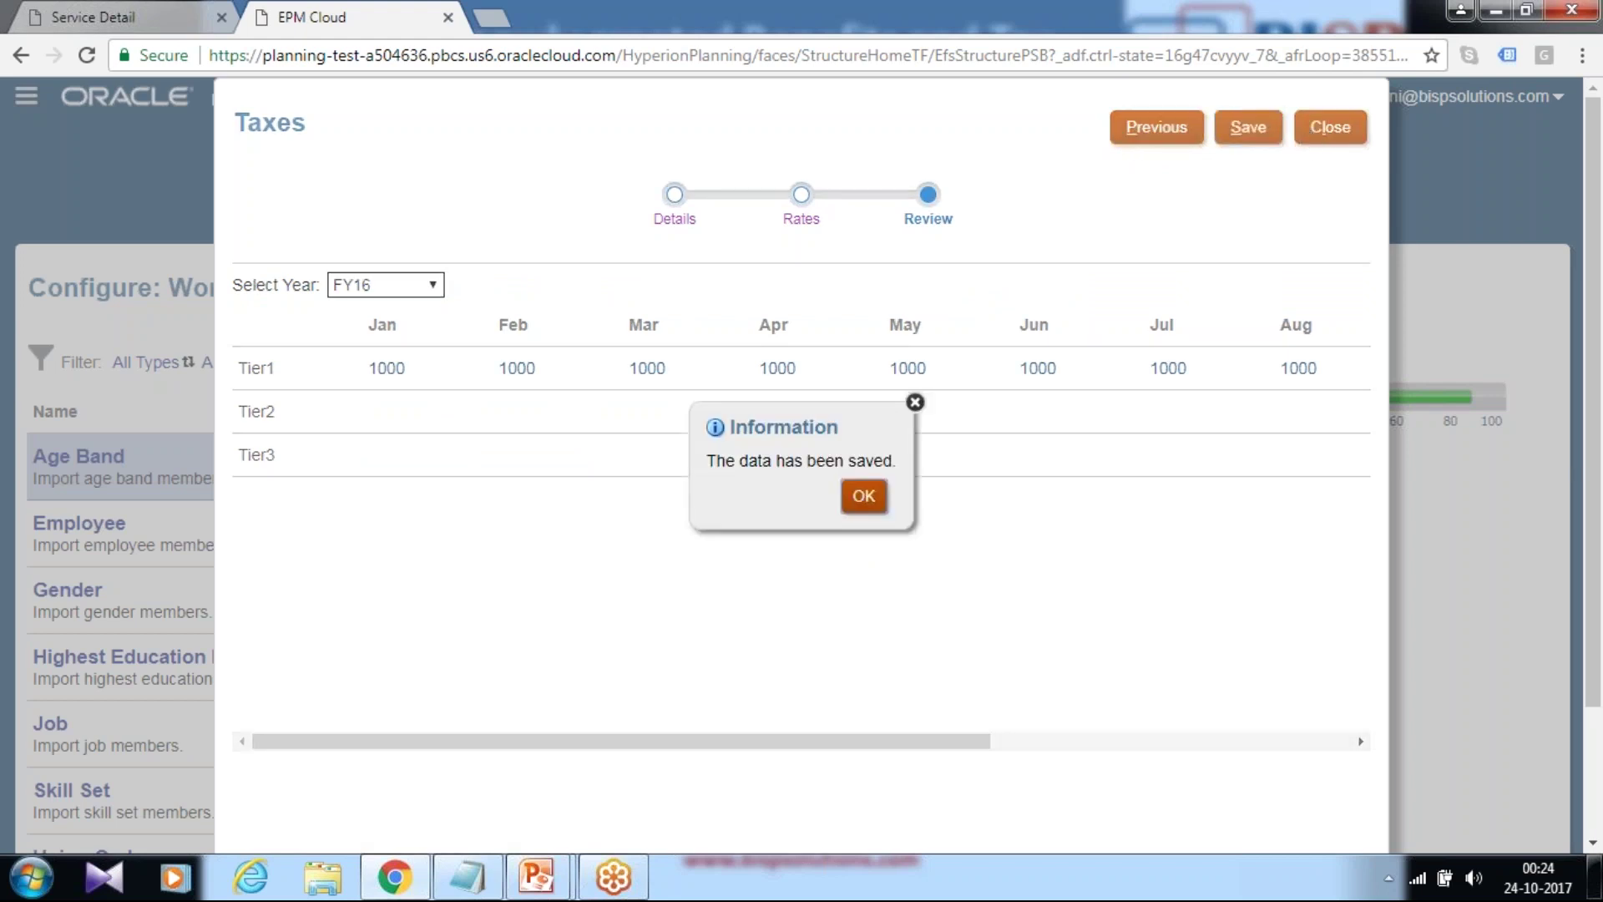
pyautogui.click(863, 498)
pyautogui.click(1336, 135)
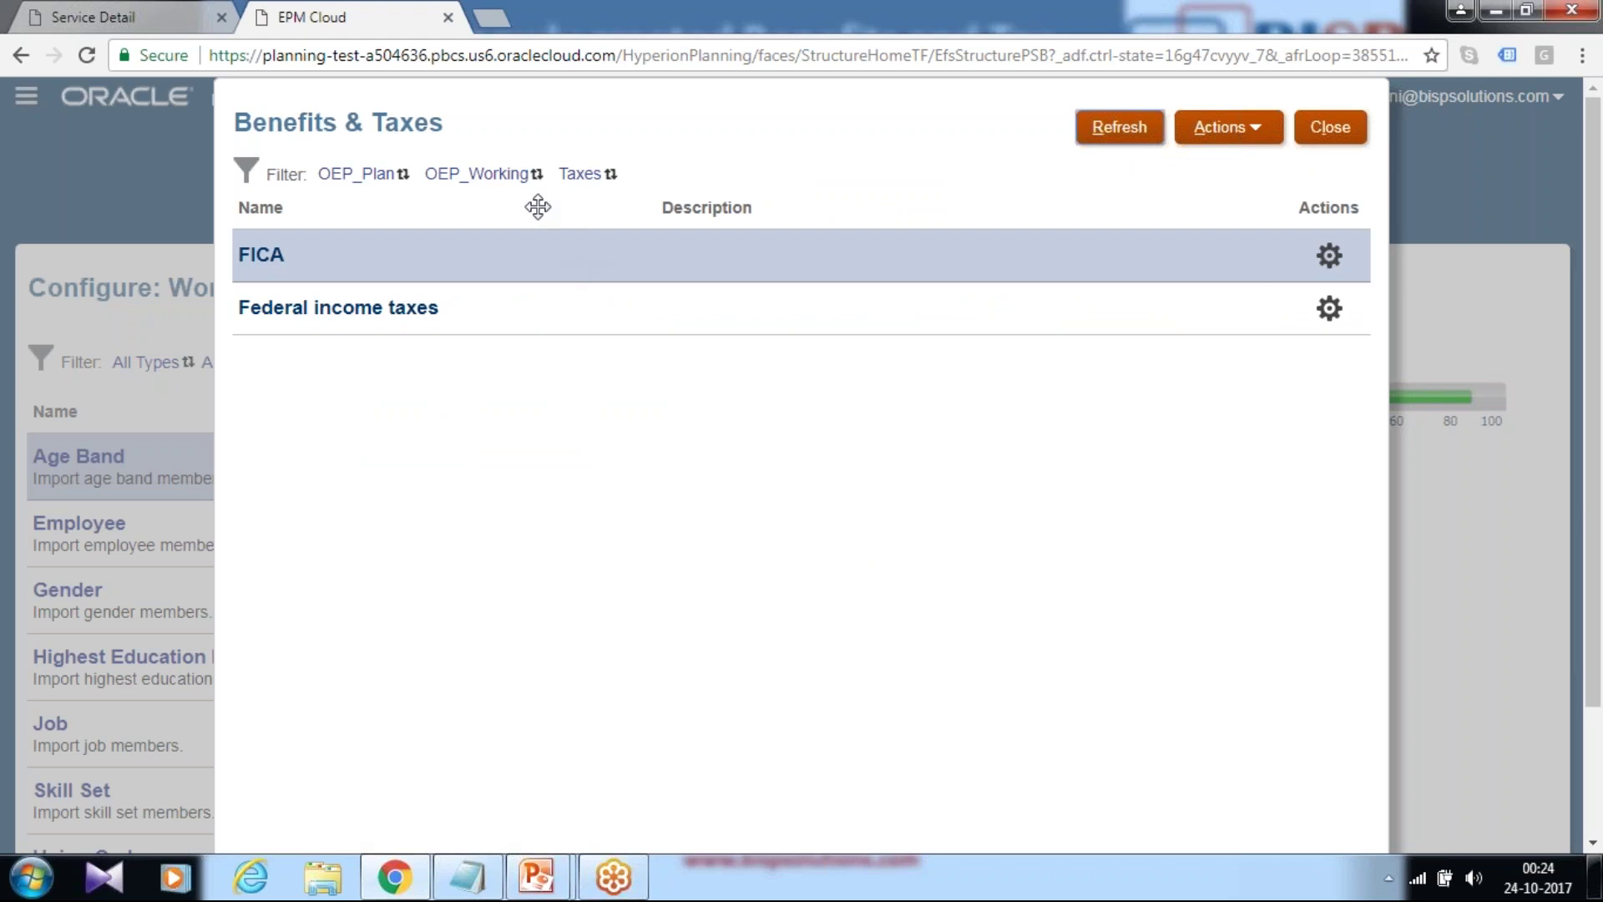
pyautogui.click(1326, 131)
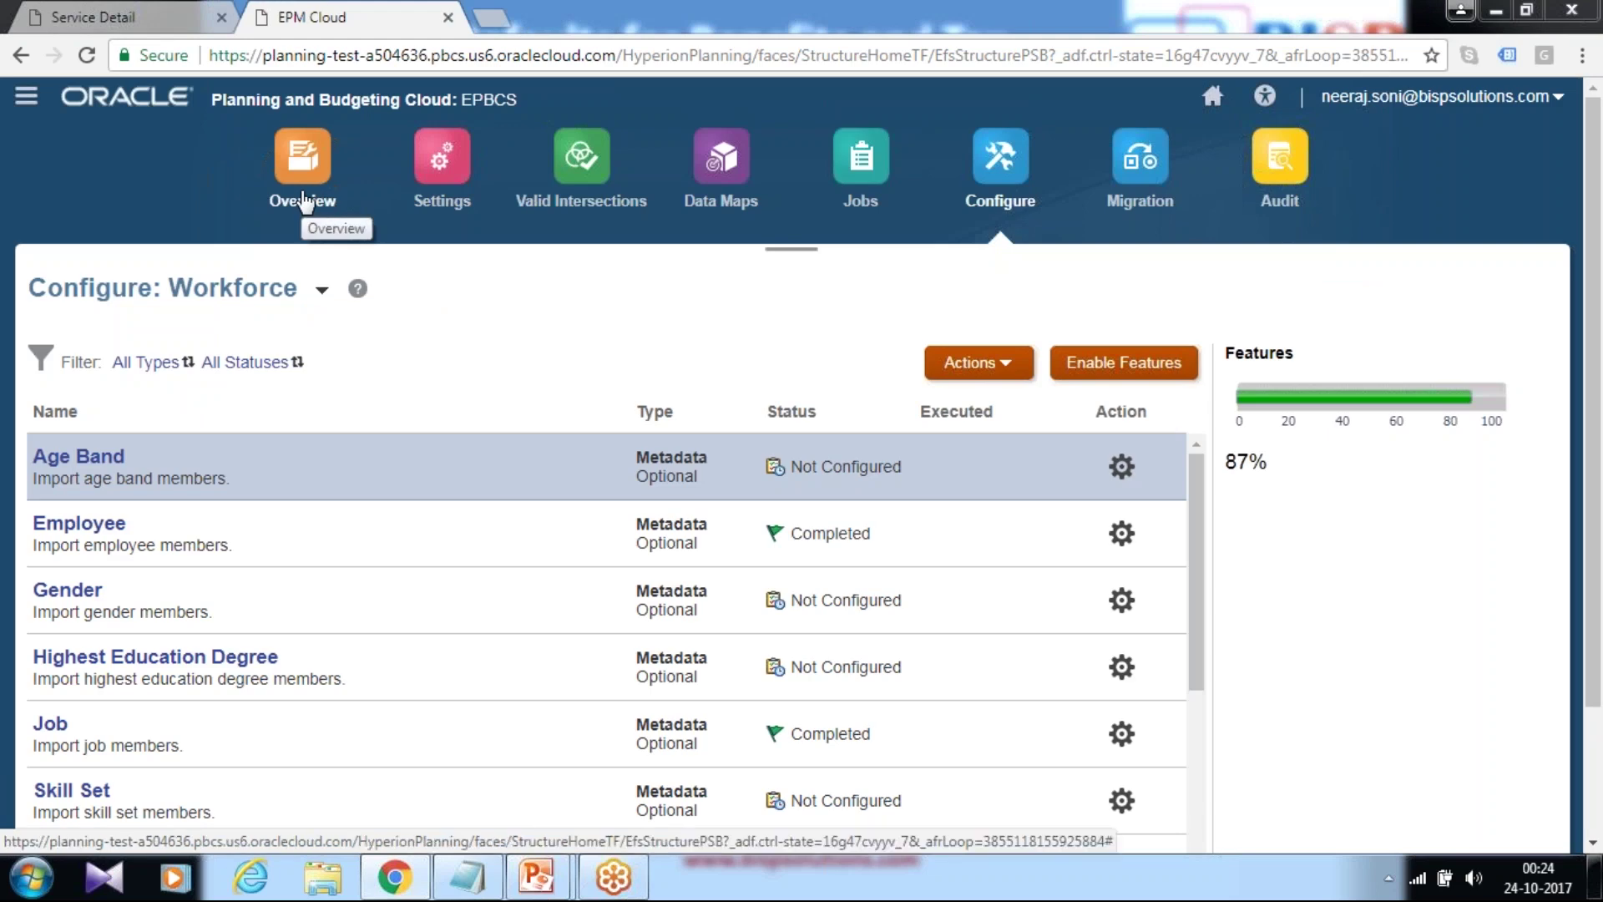
pyautogui.scroll(-2, 576, 321)
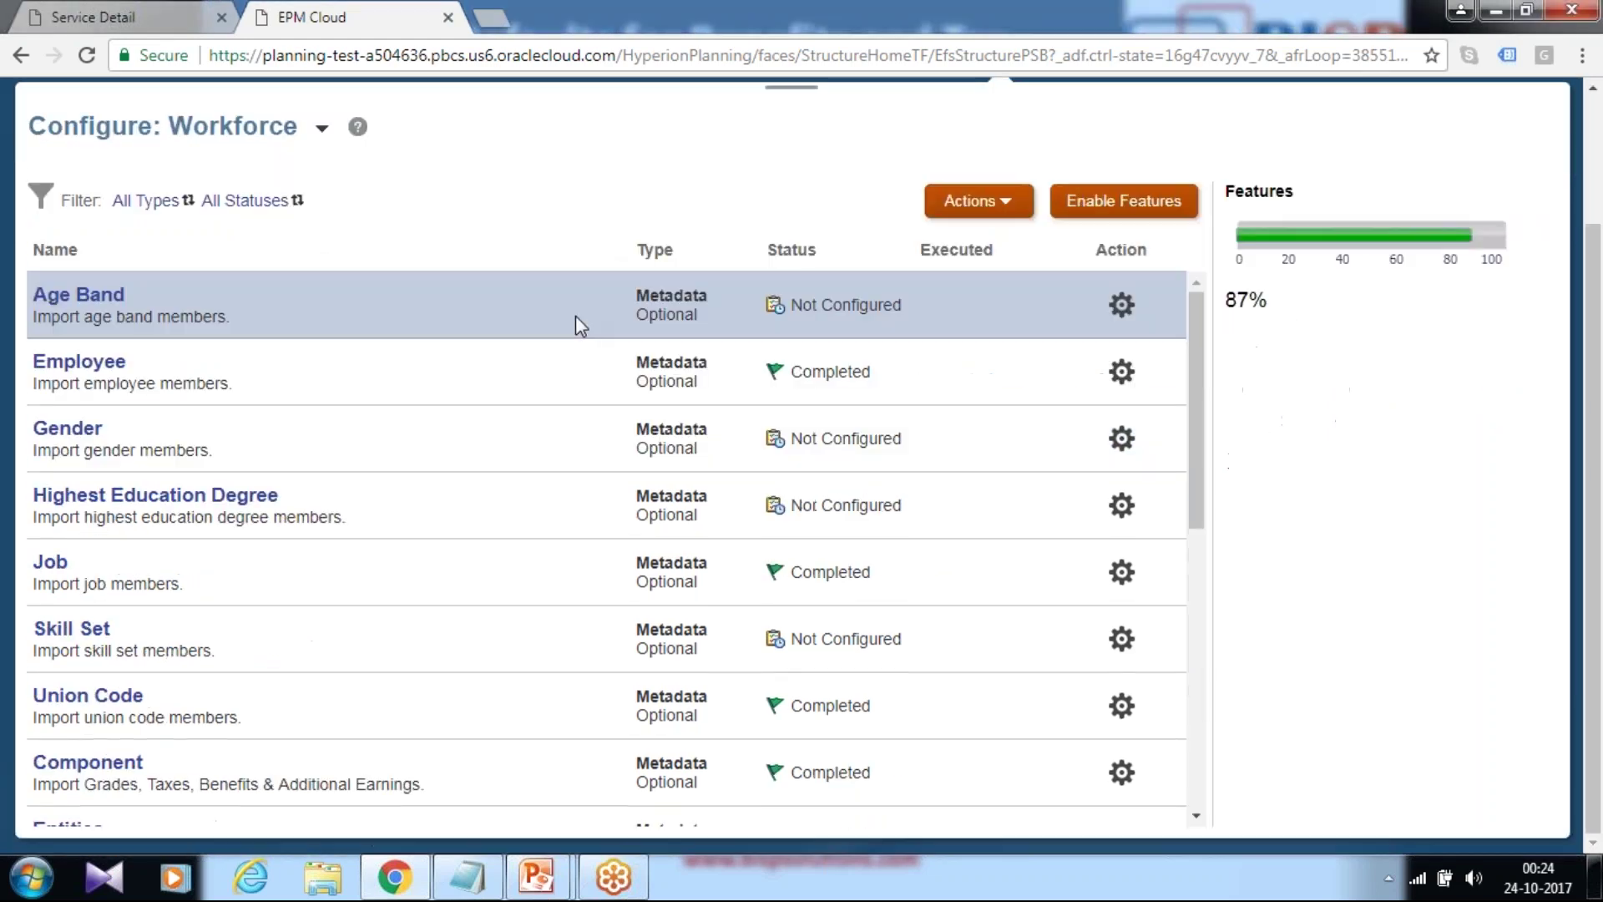
# Return to the home page and open the Benefits defaults form in Workforce Compensation Planning
pyautogui.scroll(-4, 575, 316)
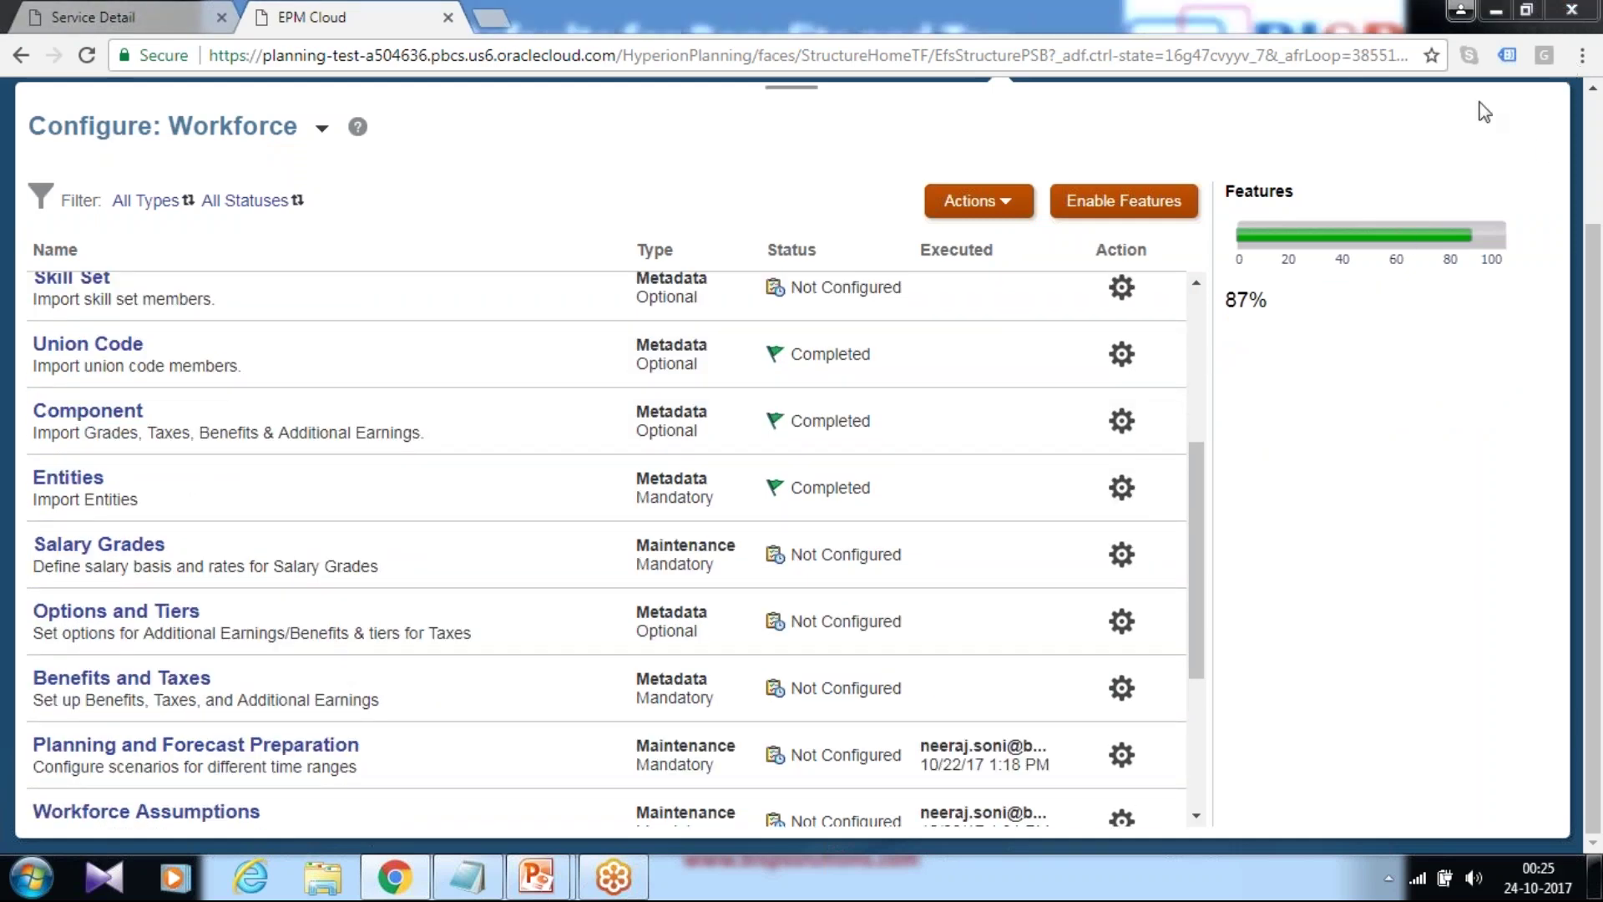
pyautogui.scroll(2, 1360, 281)
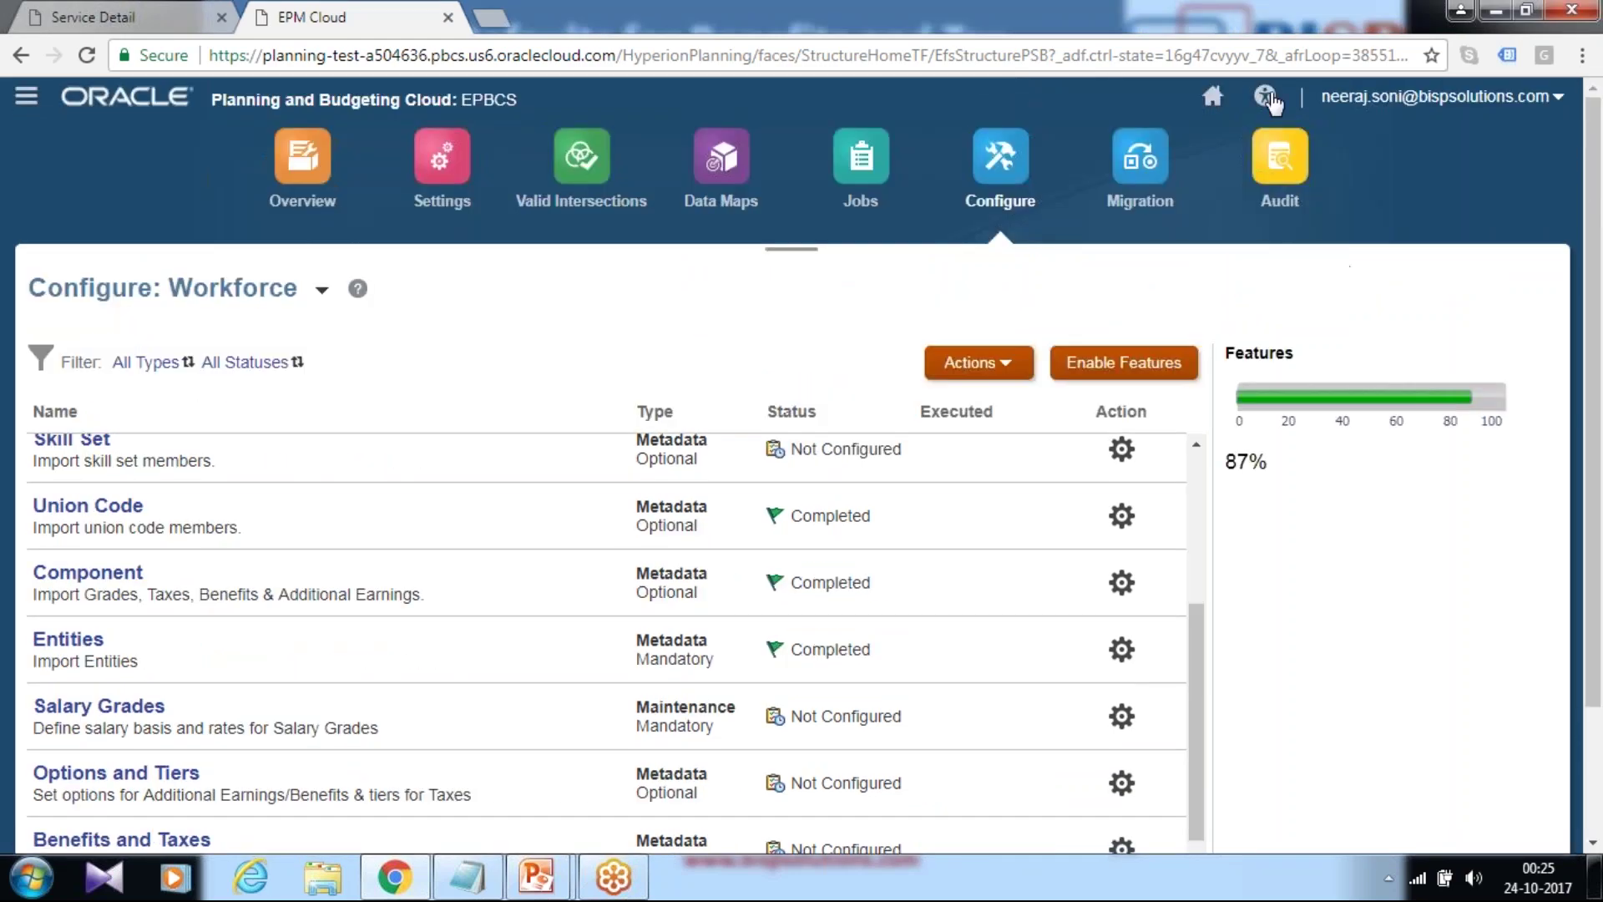
pyautogui.click(994, 209)
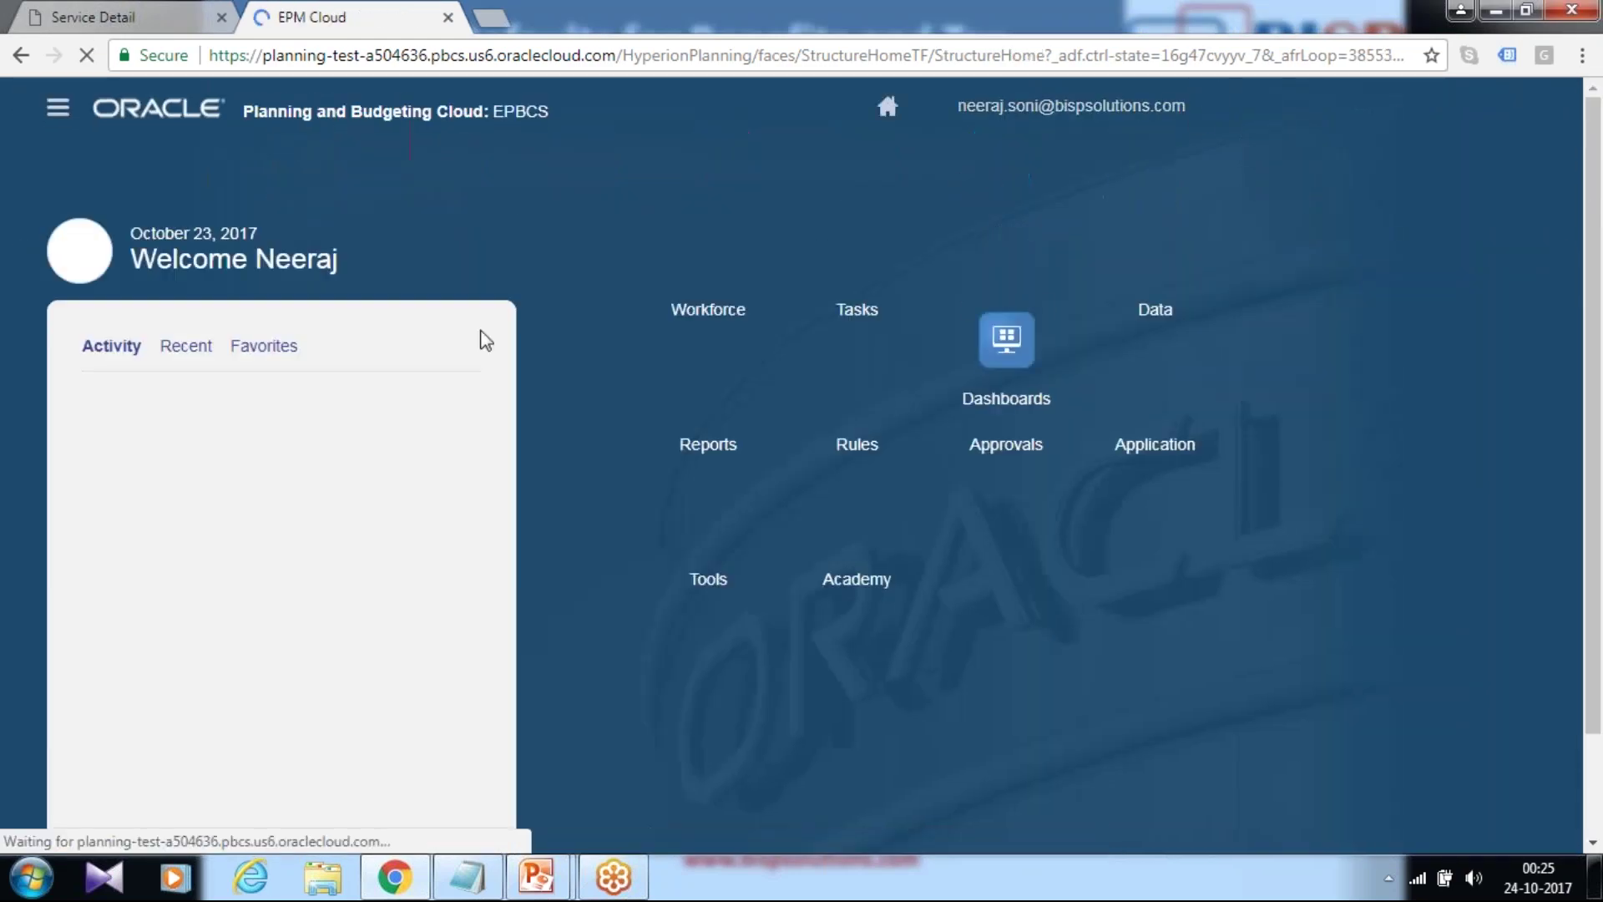
pyautogui.click(895, 402)
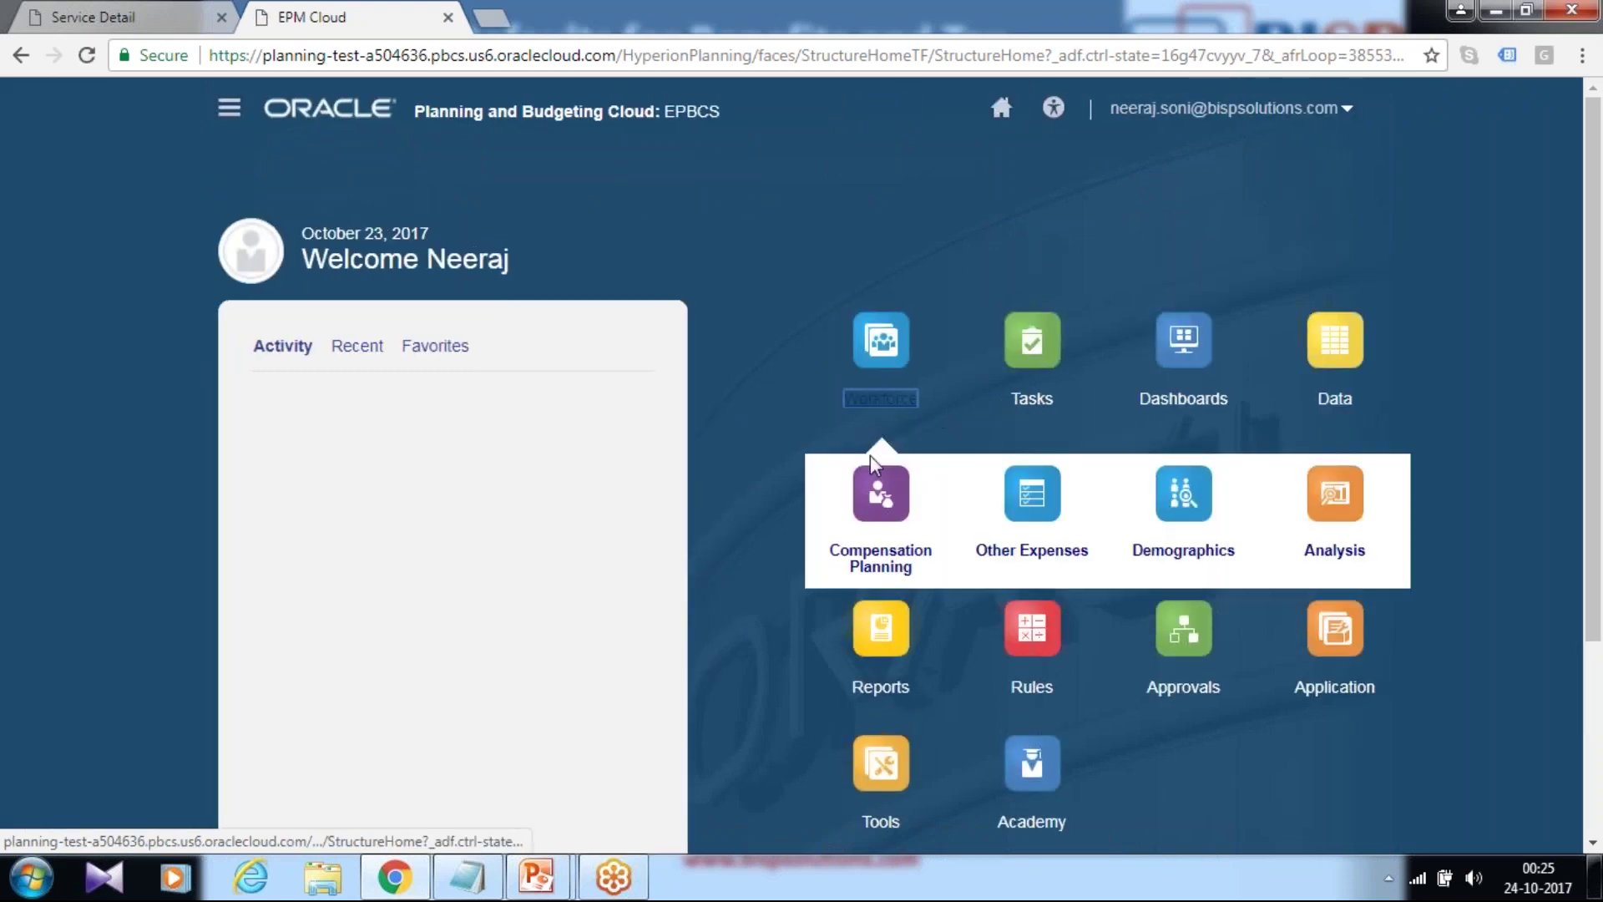
pyautogui.click(882, 562)
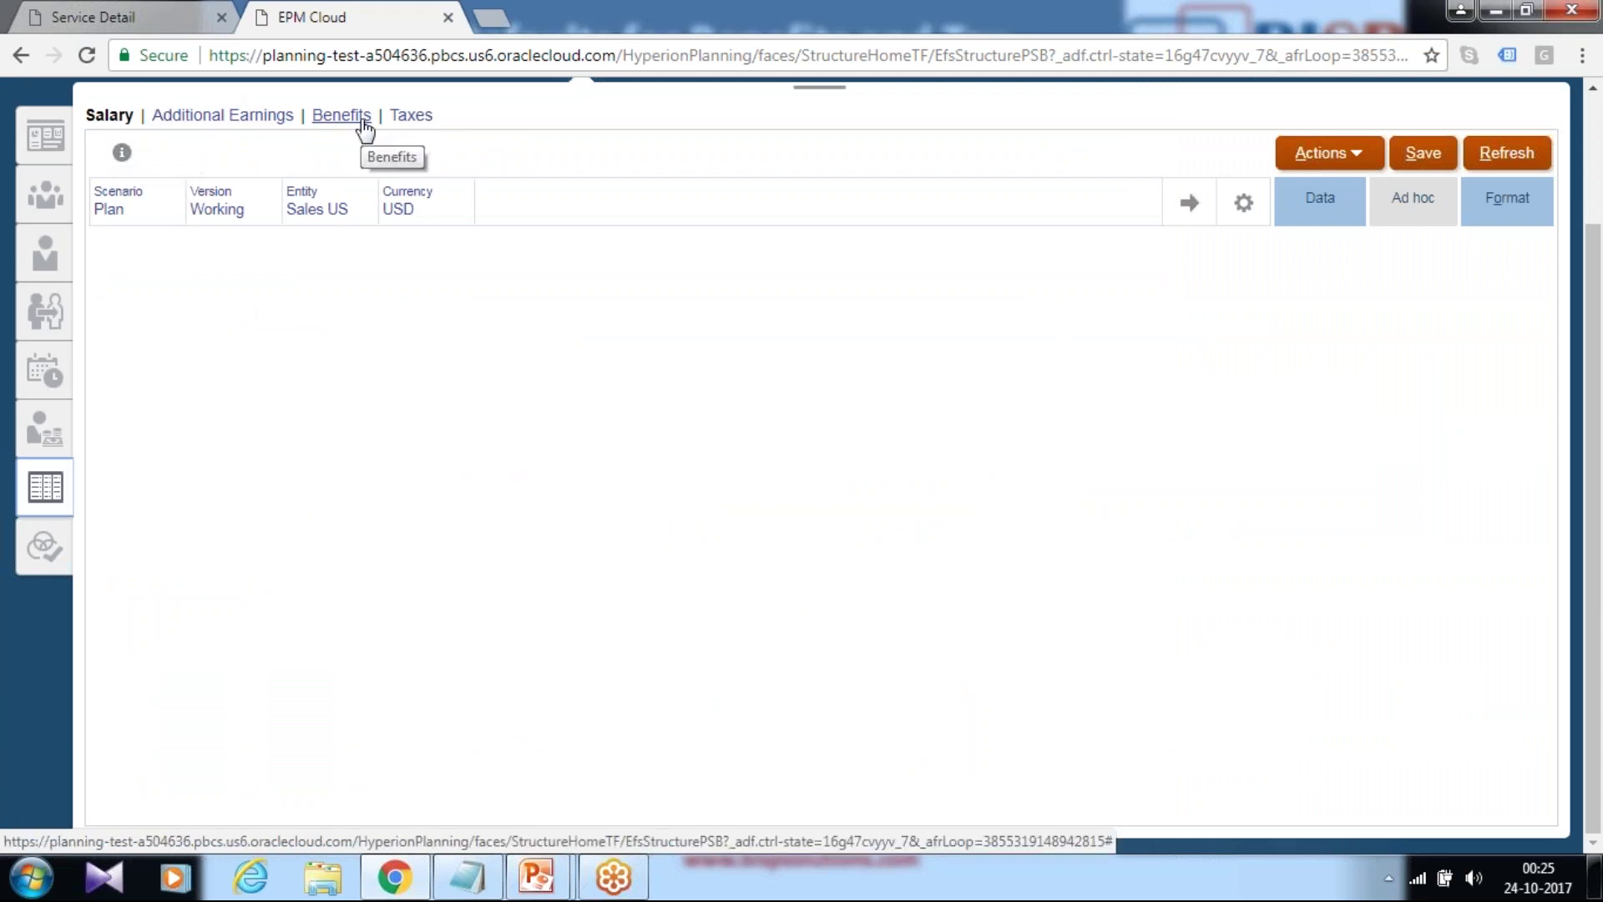
pyautogui.click(330, 120)
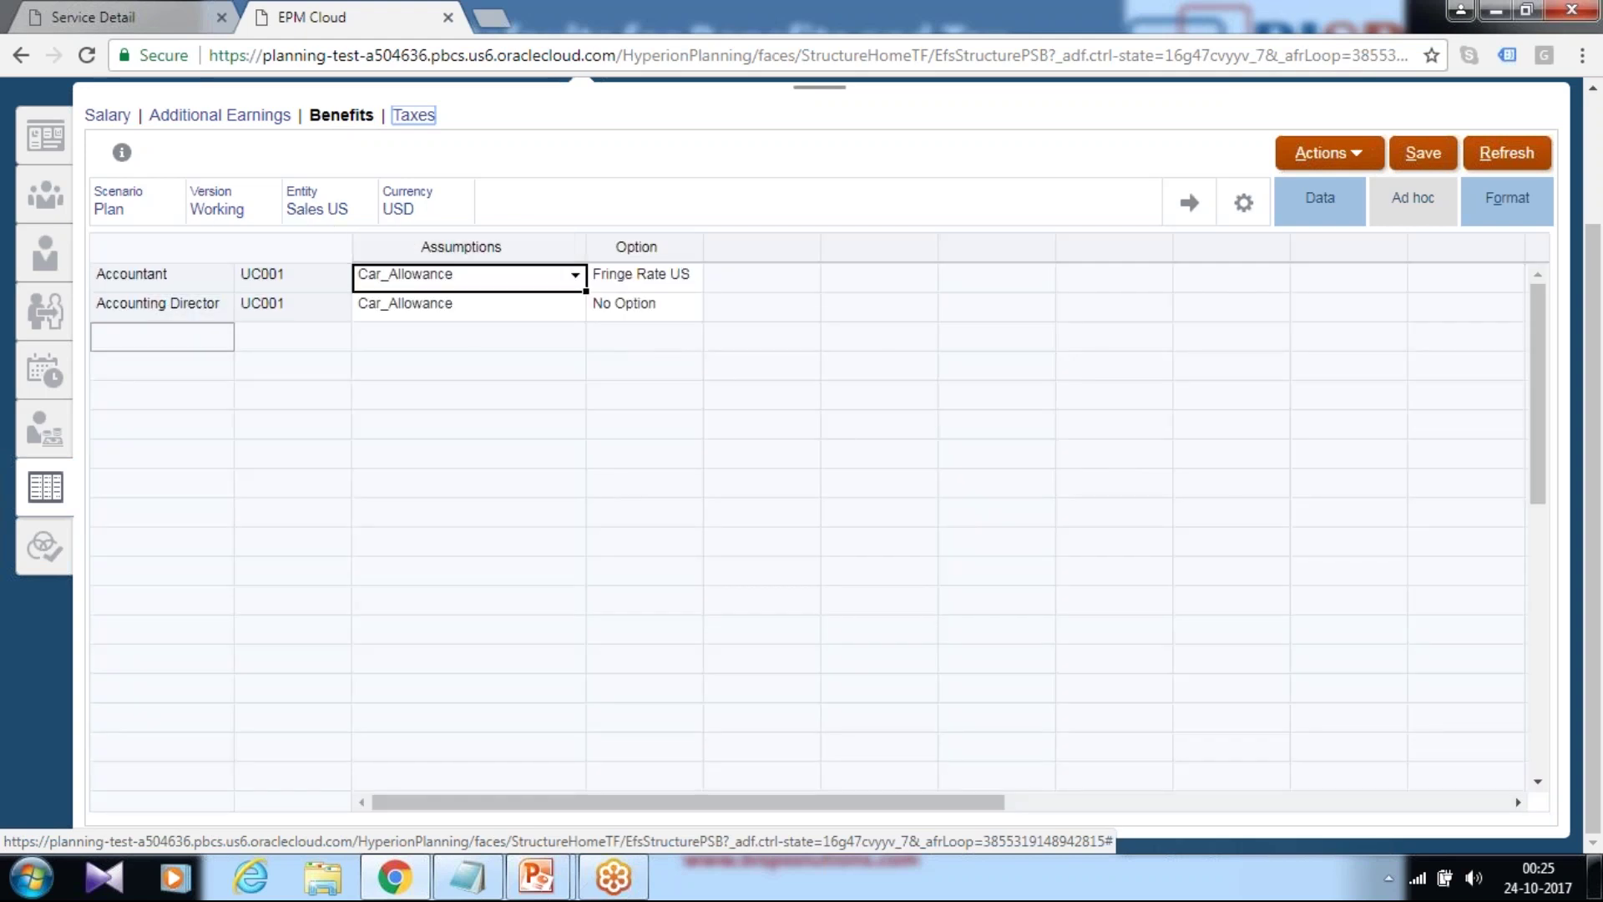
# Start adding a benefit default for the Accountant job and select Tuition Reimbursement as the benefit
pyautogui.click(1328, 153)
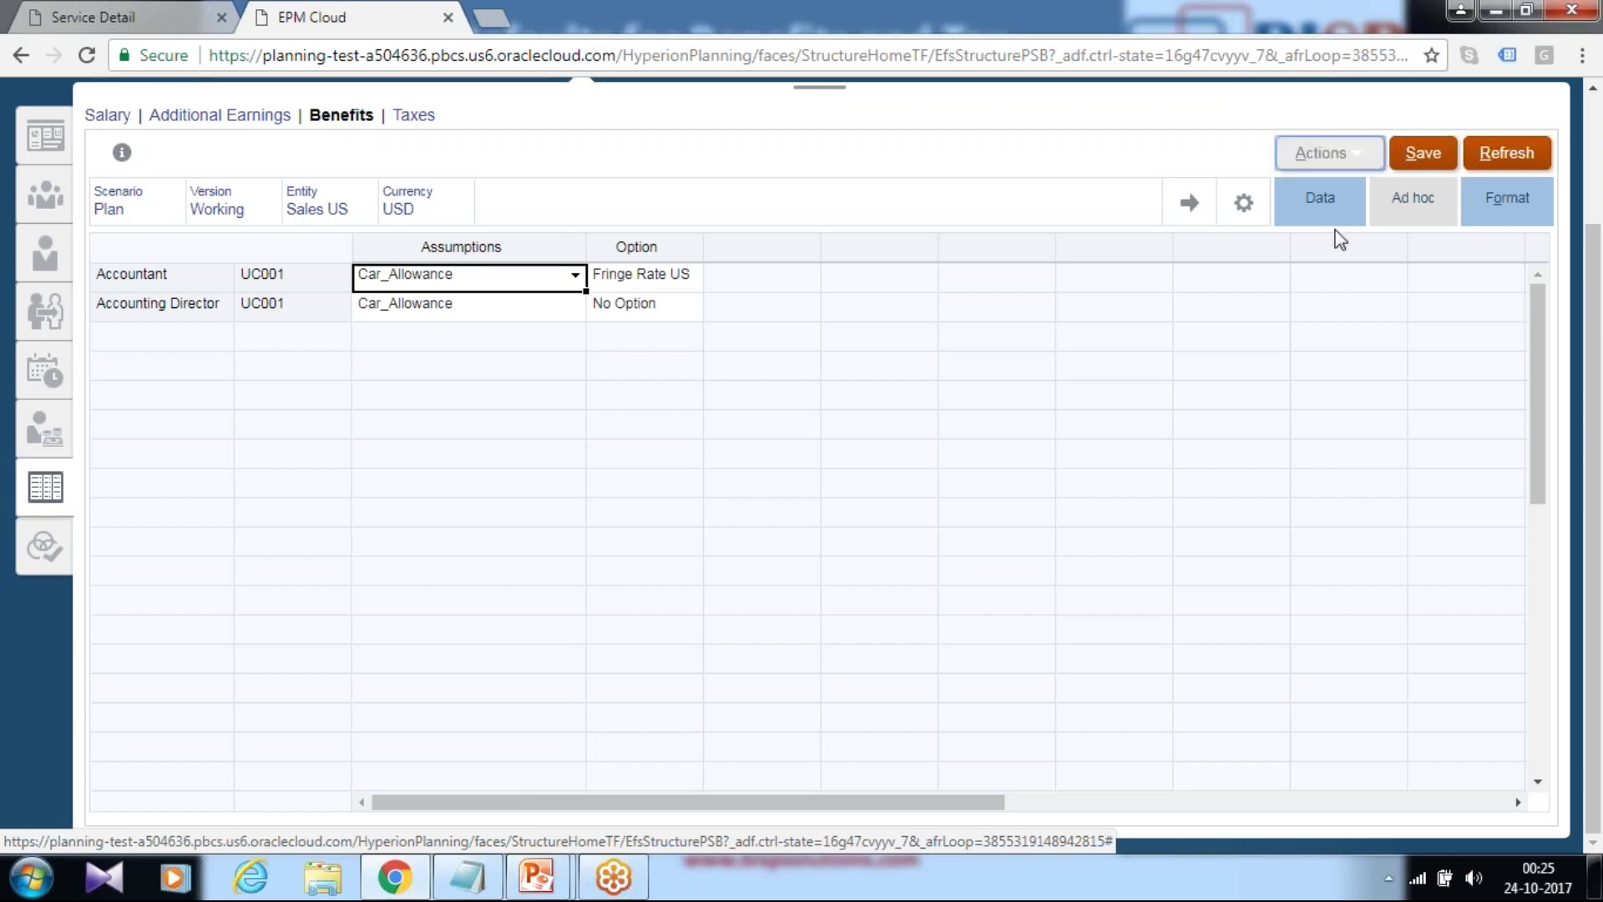
pyautogui.scroll(2, 1336, 192)
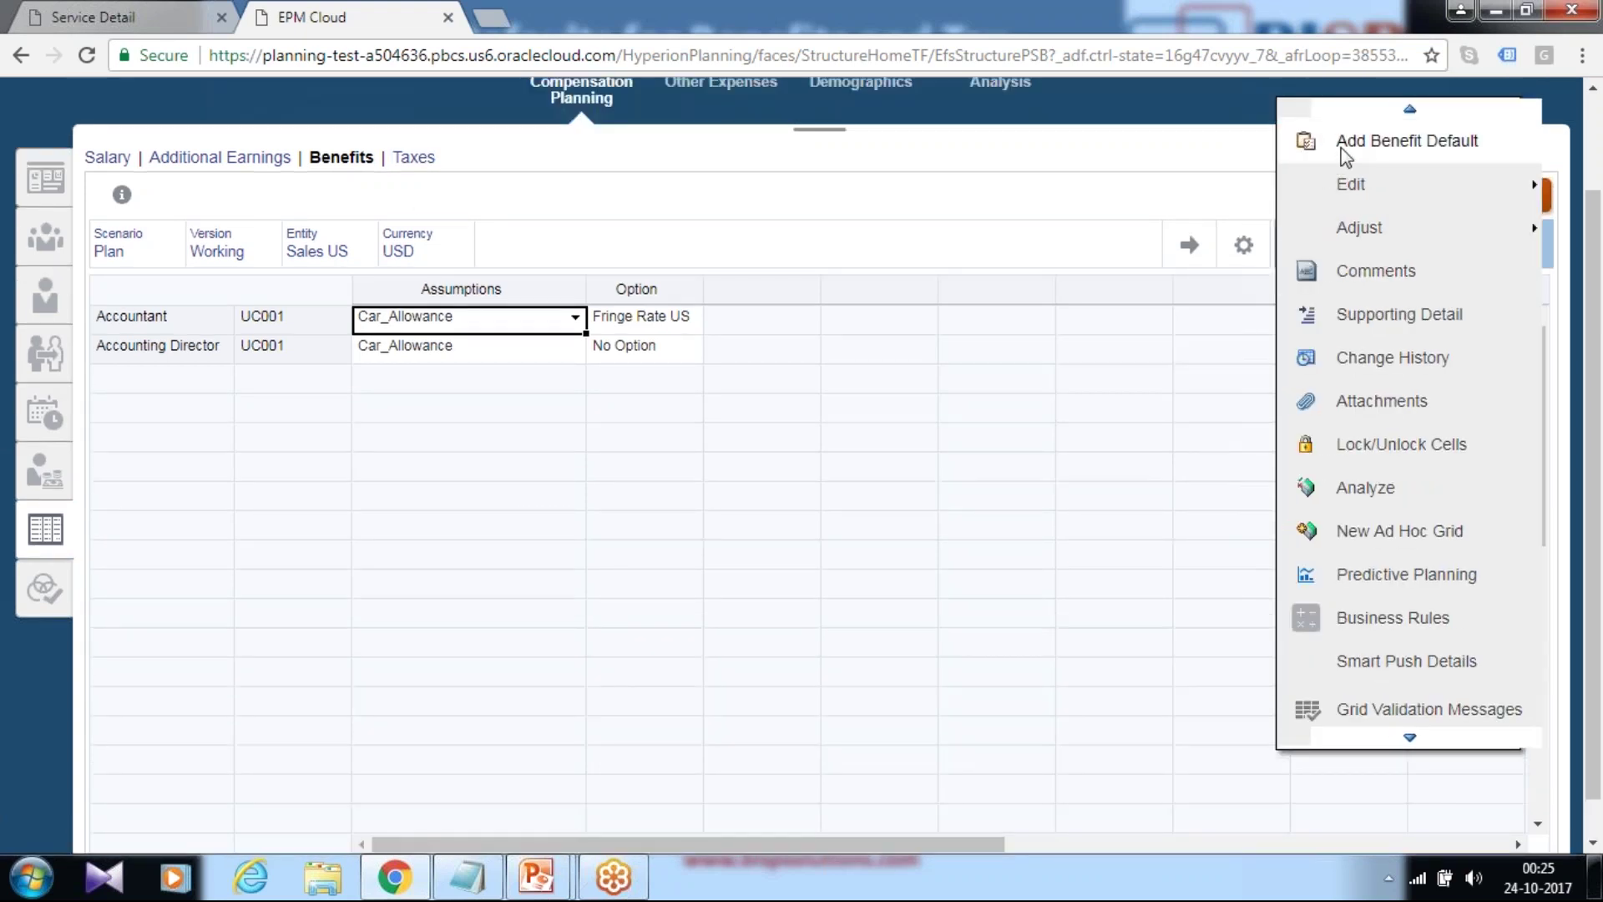
pyautogui.click(1344, 158)
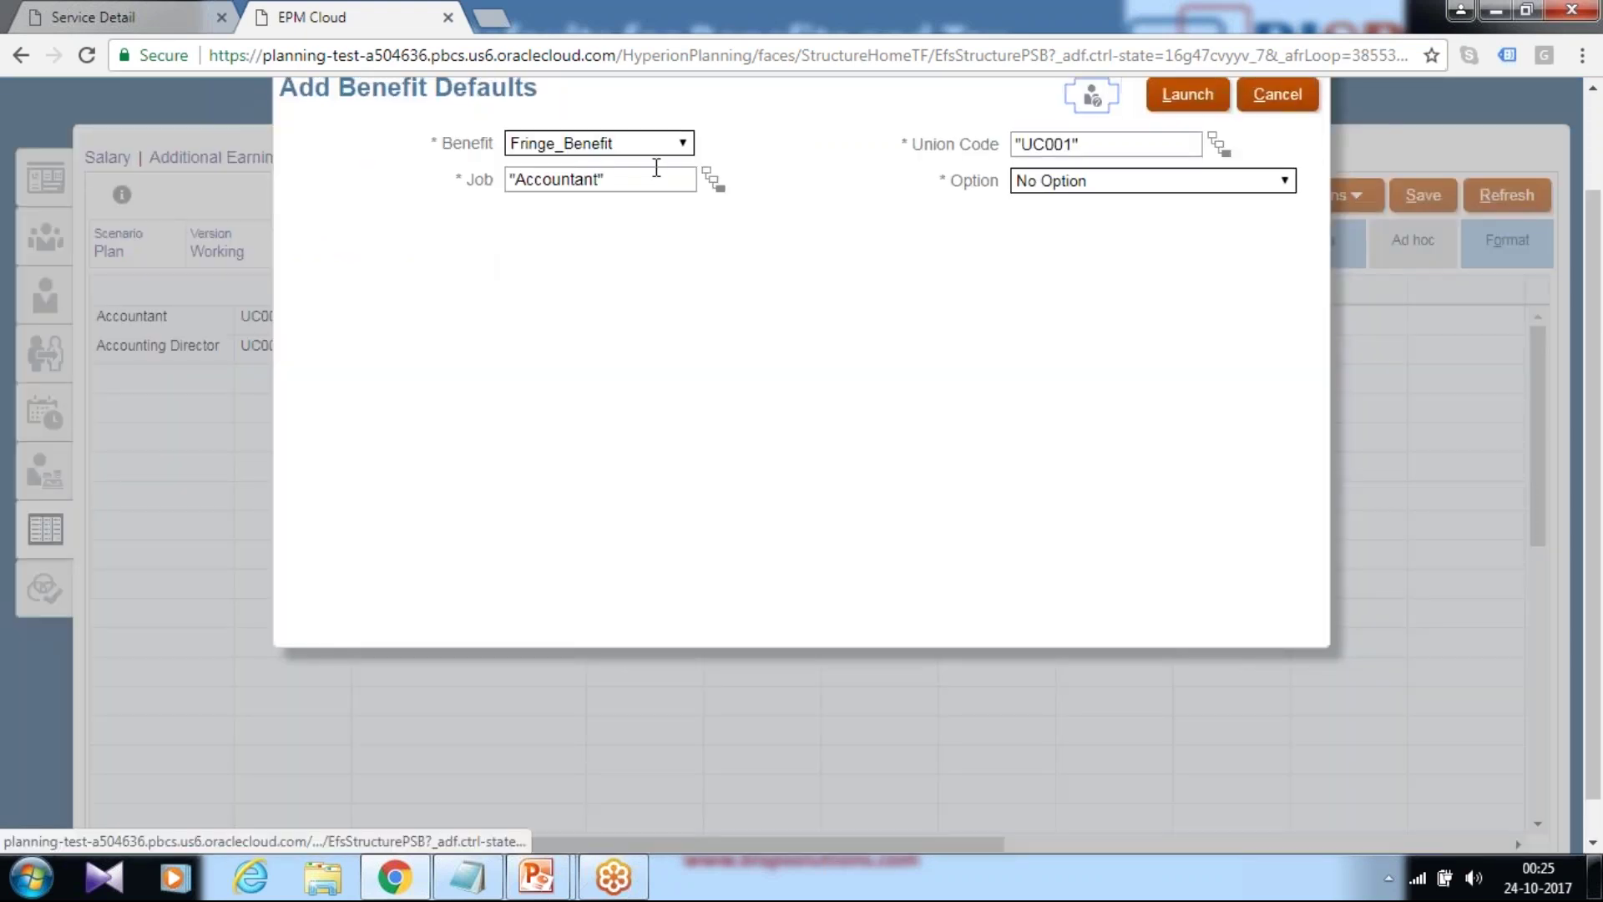
pyautogui.click(650, 142)
pyautogui.click(614, 204)
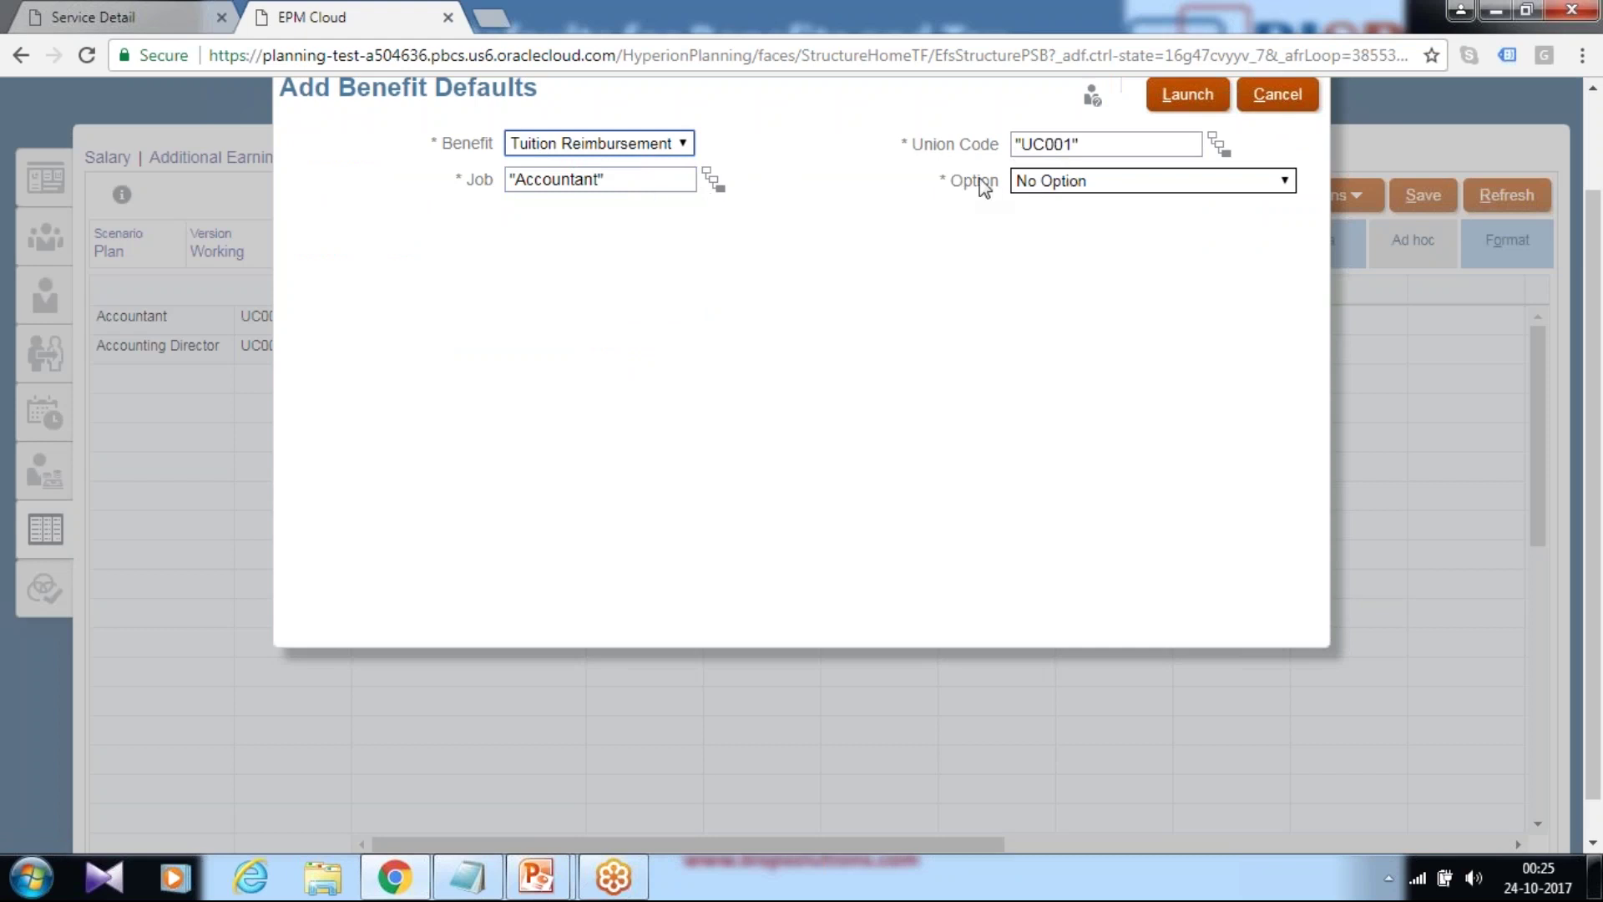
# Set the benefit default's option to Tuition Reimbursement Rate USA and launch the rule
pyautogui.click(1102, 183)
pyautogui.click(1105, 182)
pyautogui.click(1045, 180)
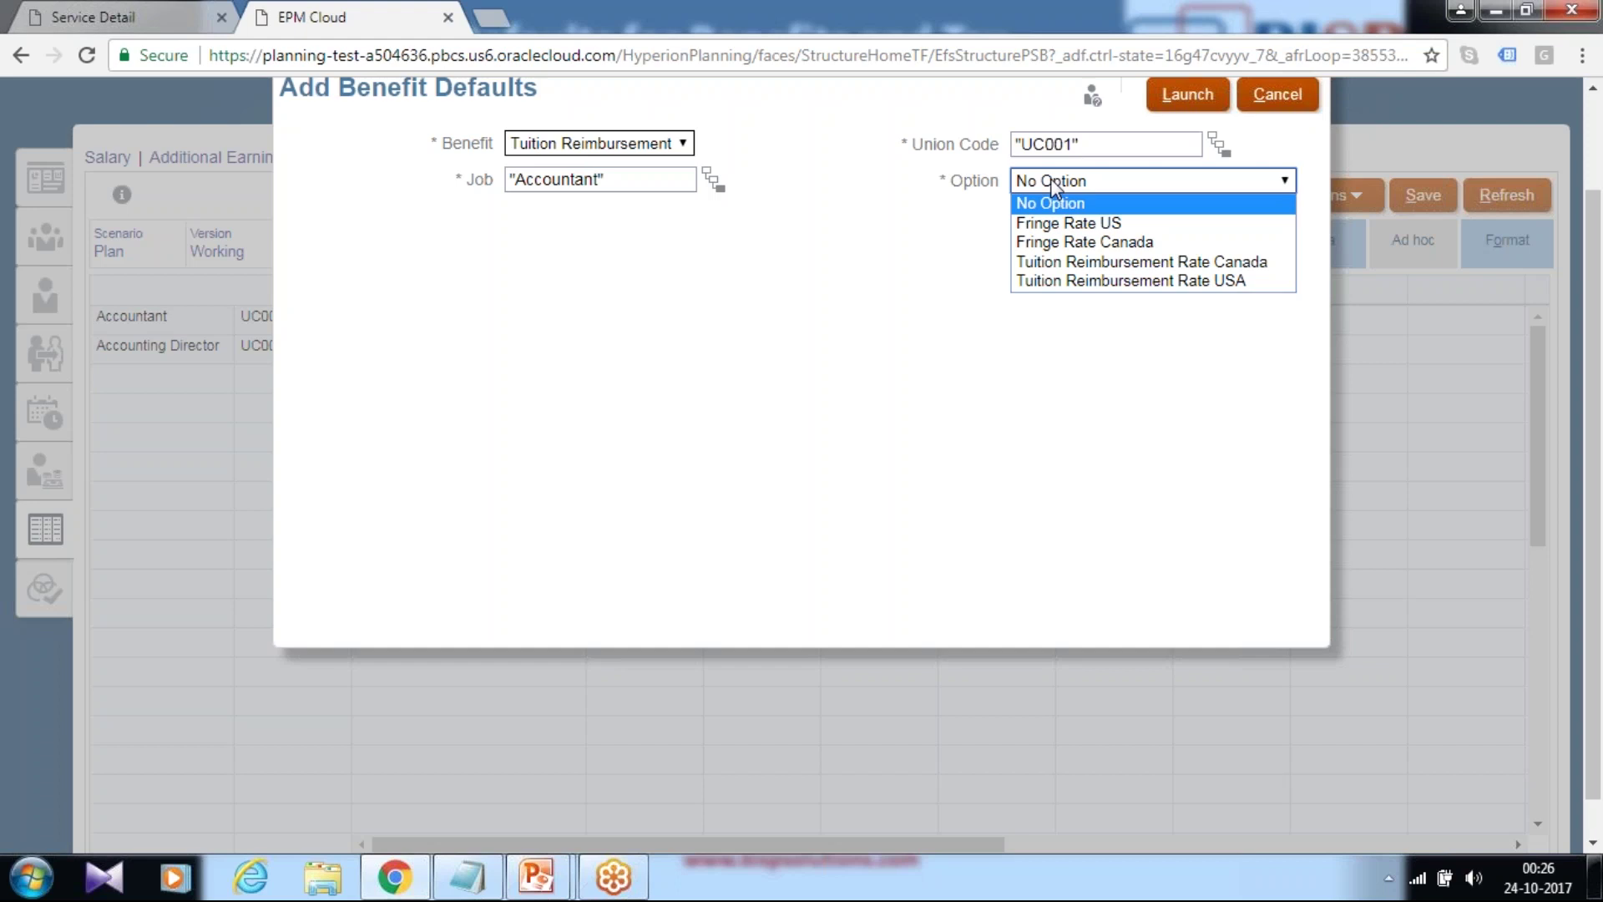
pyautogui.click(1078, 278)
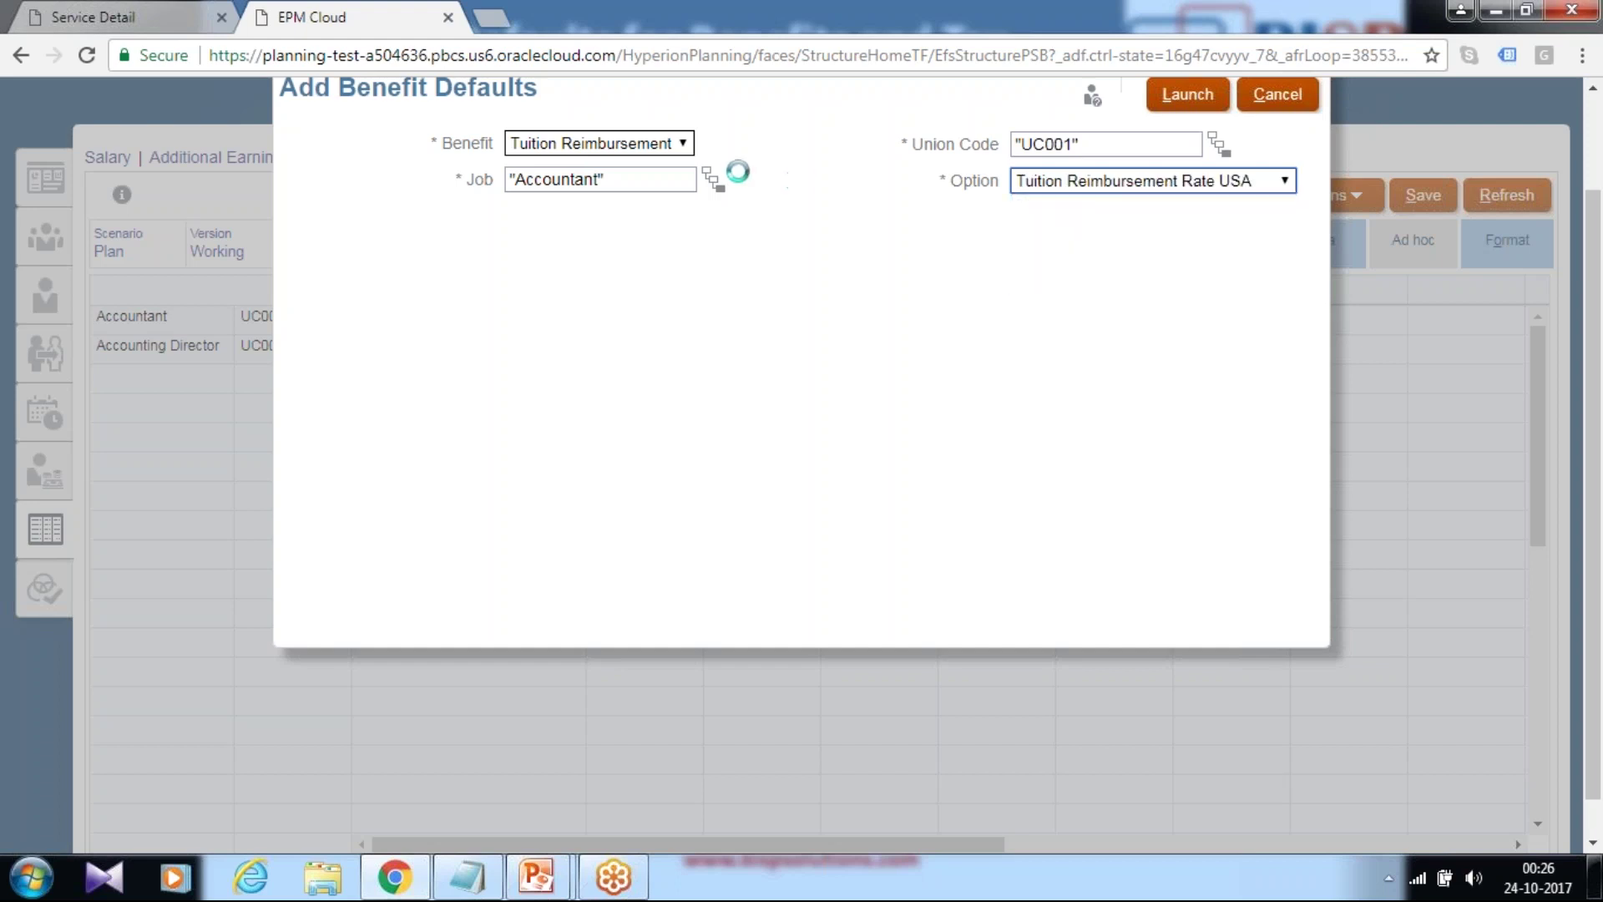
pyautogui.click(1184, 107)
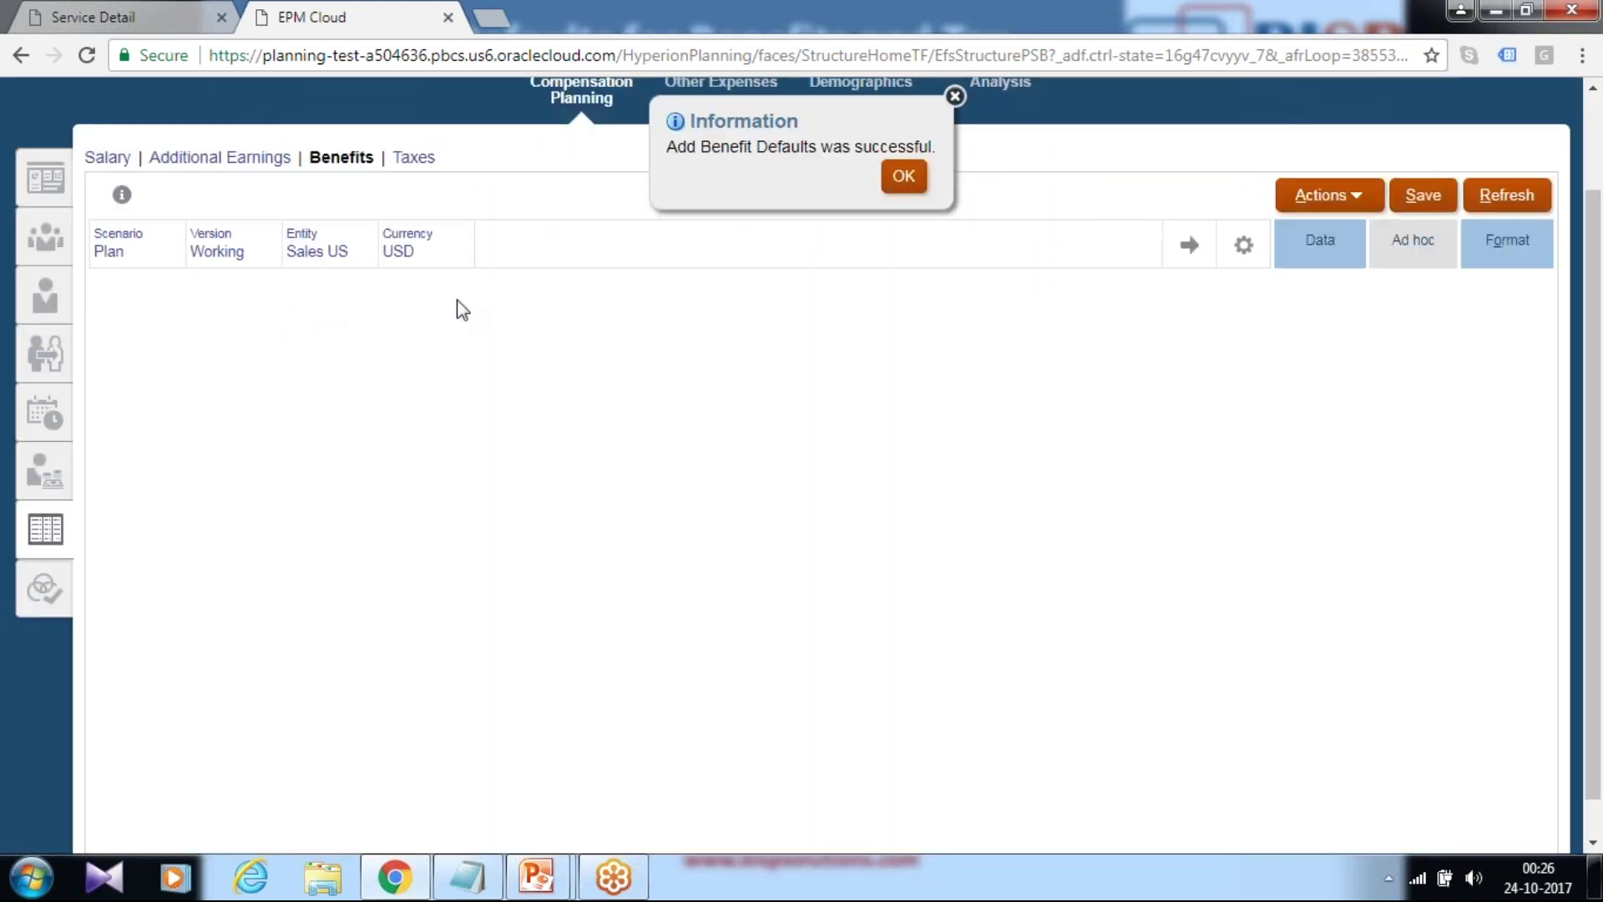
pyautogui.click(905, 179)
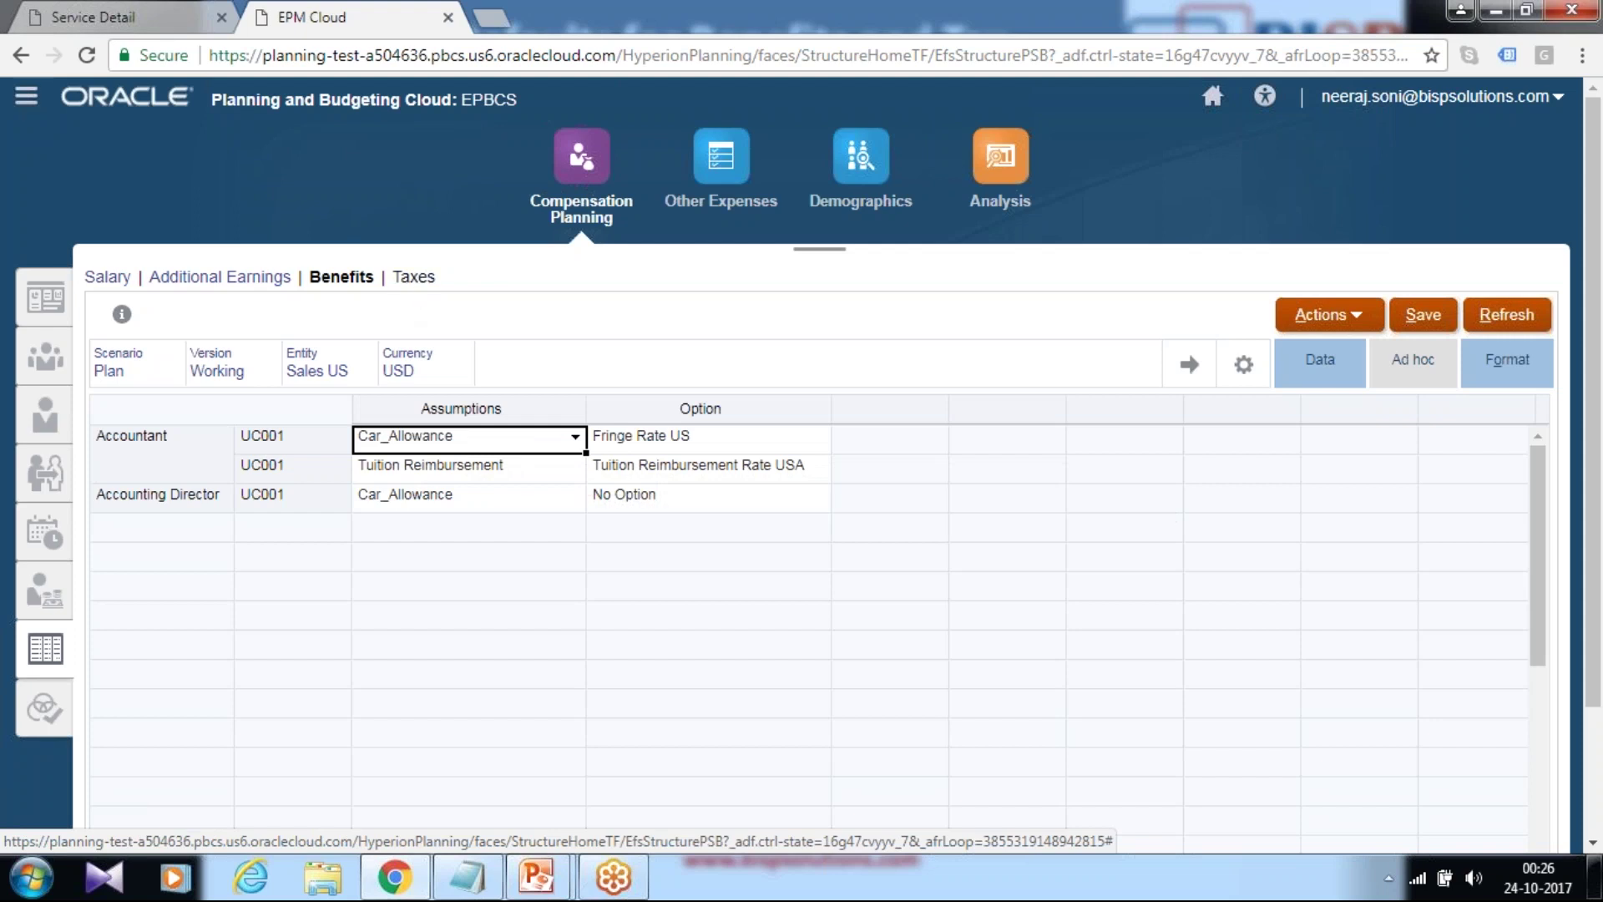
# Add a Federal income taxes default for the Accountant job with union code UC001 and No Tier, and switch to the PowerPoint presentation
pyautogui.click(412, 277)
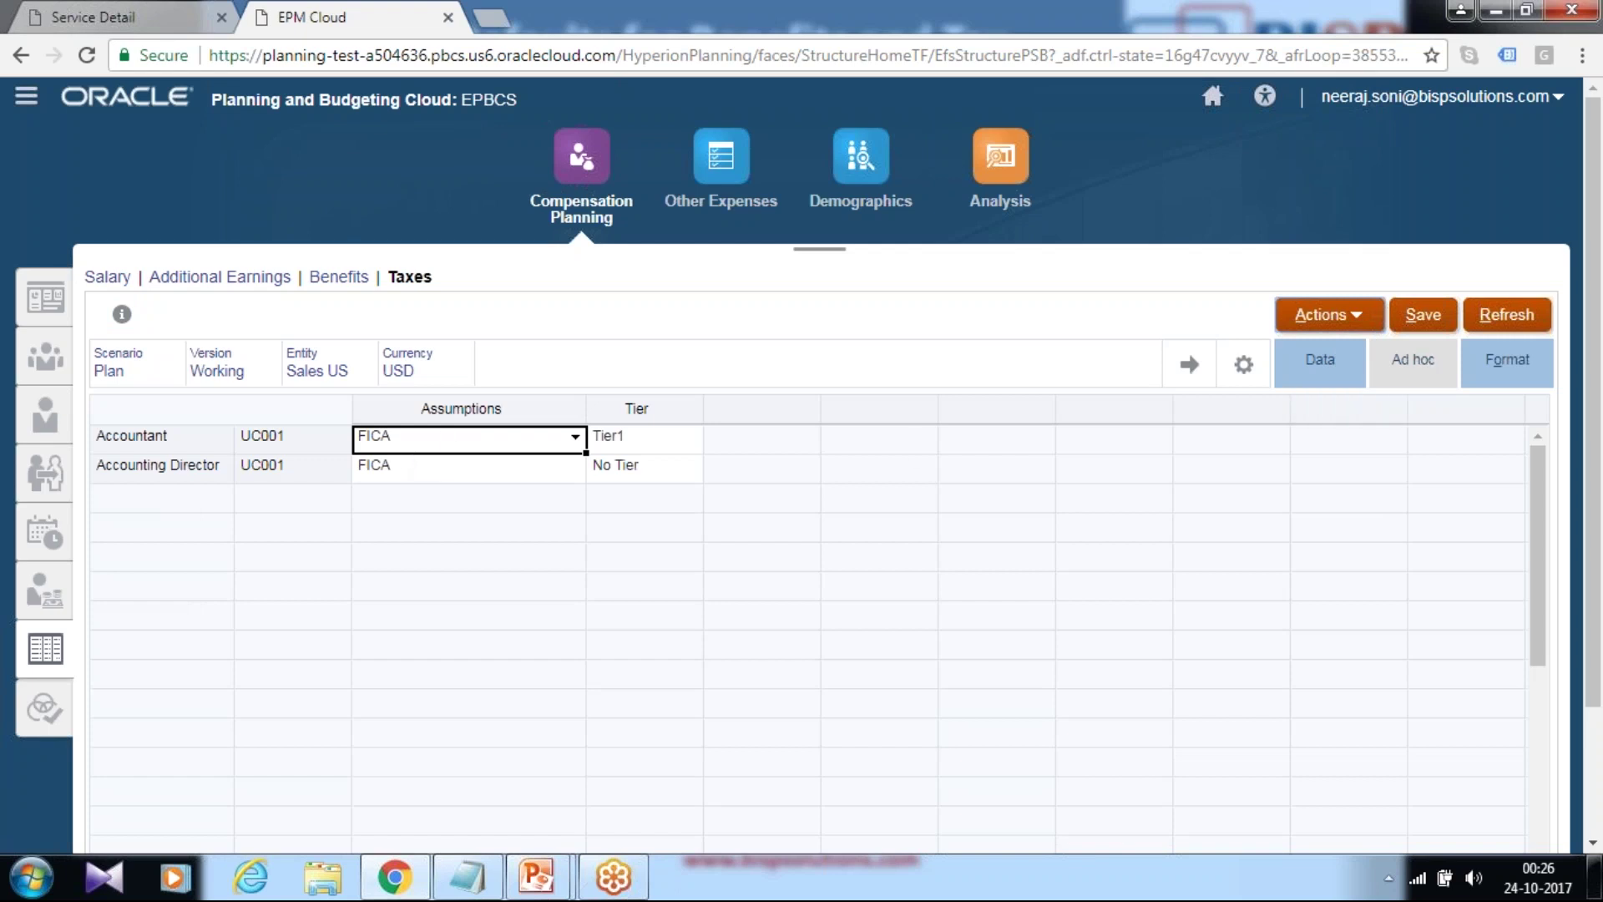
pyautogui.click(1359, 322)
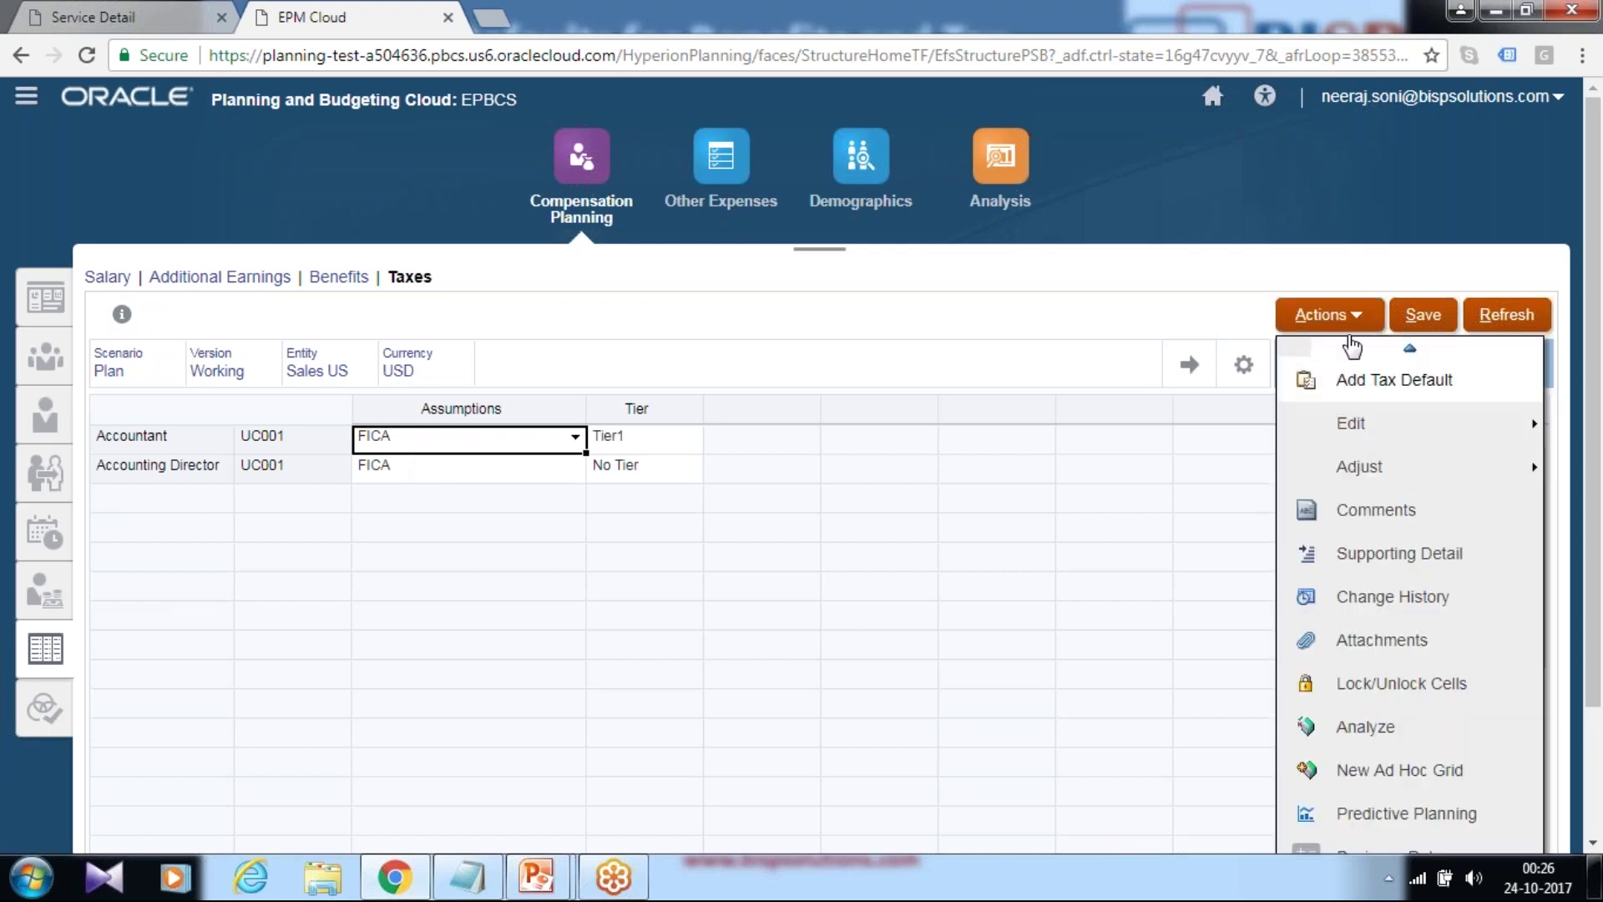
pyautogui.click(1354, 383)
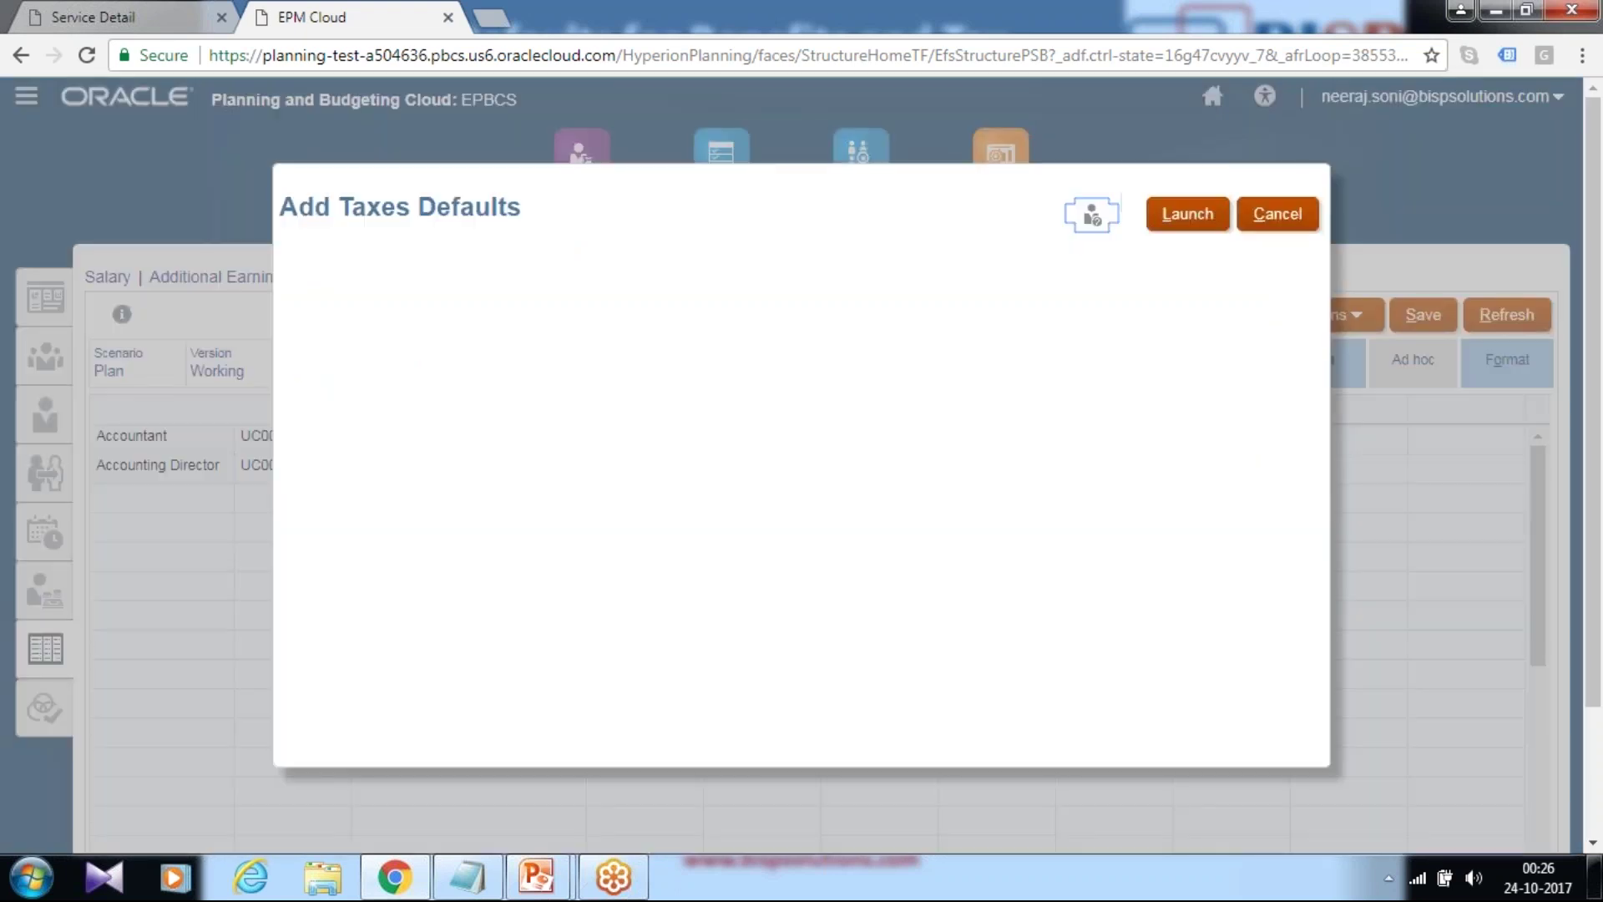
pyautogui.click(602, 264)
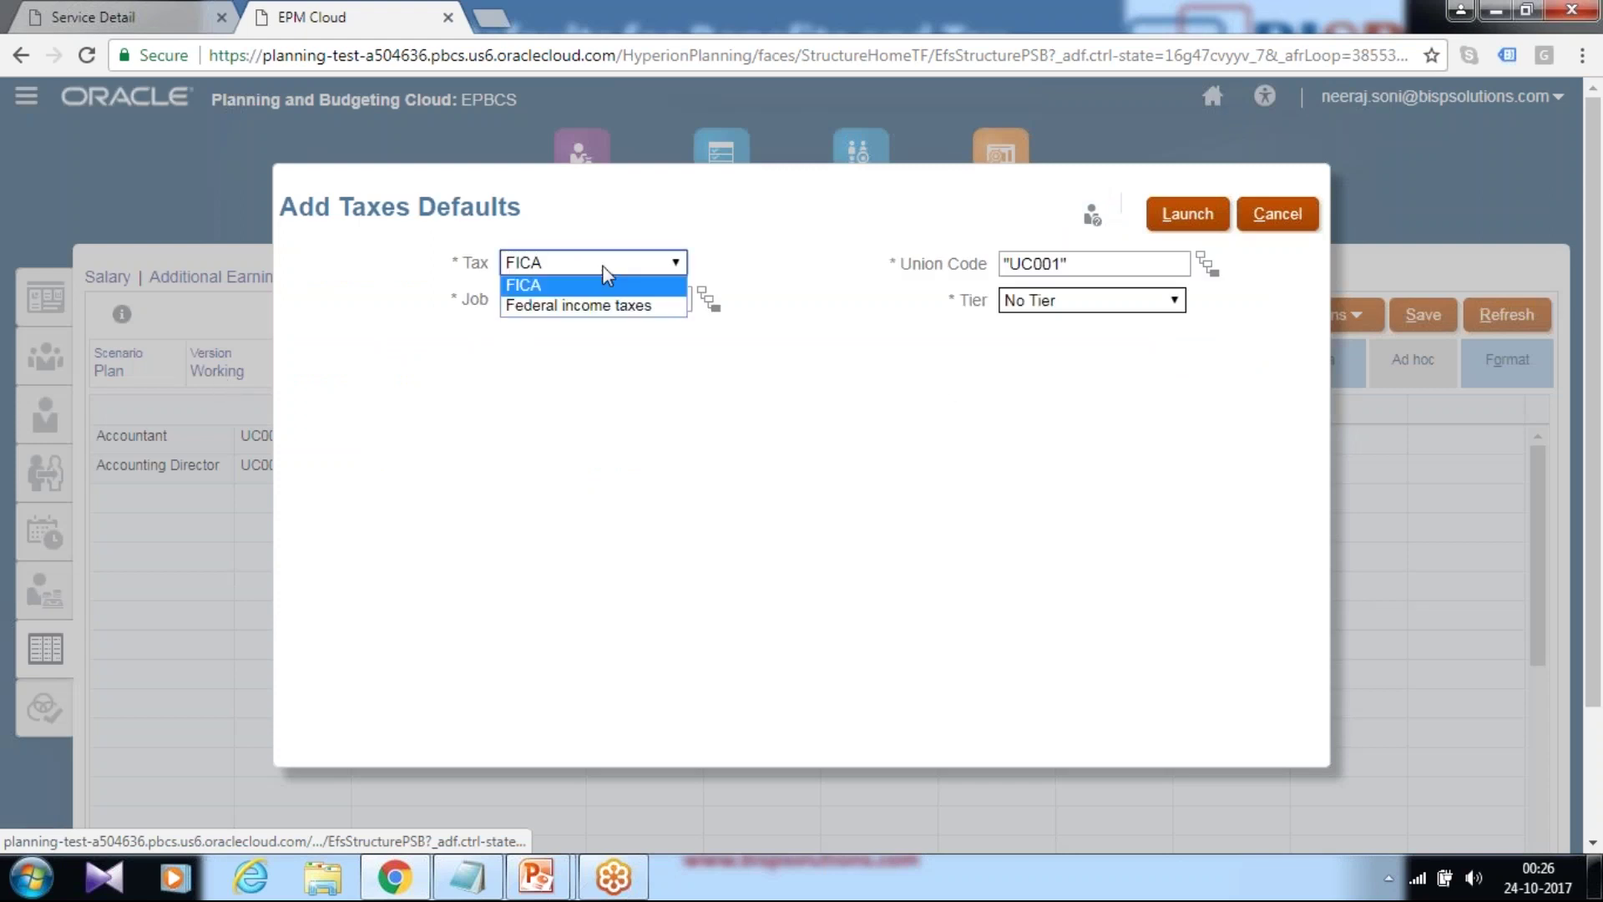
pyautogui.click(585, 303)
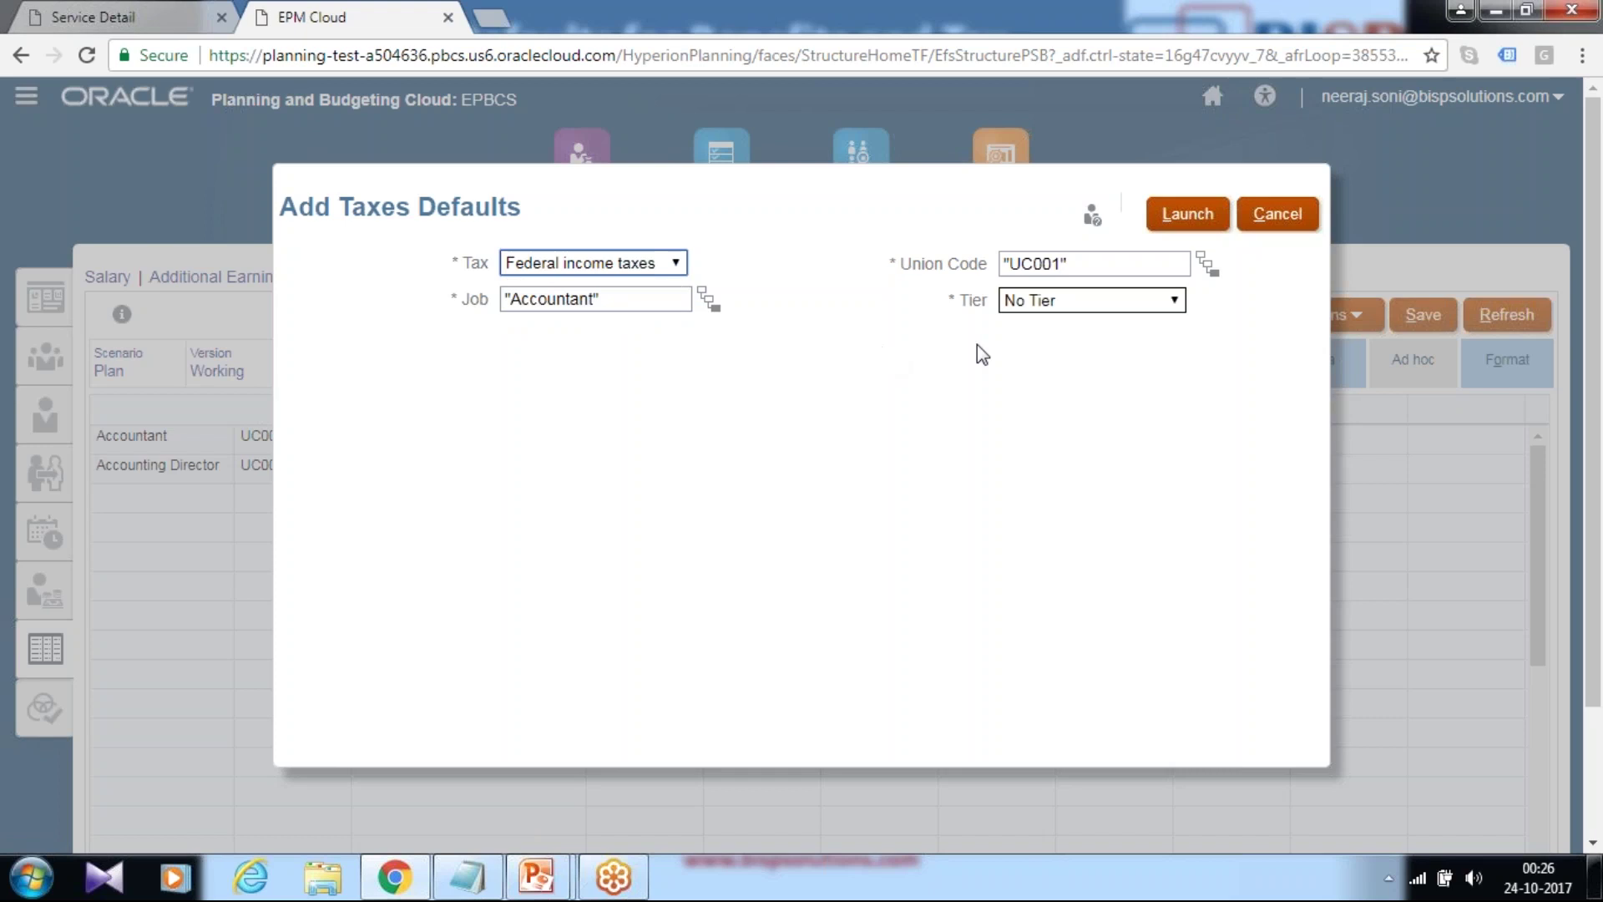
pyautogui.click(1184, 218)
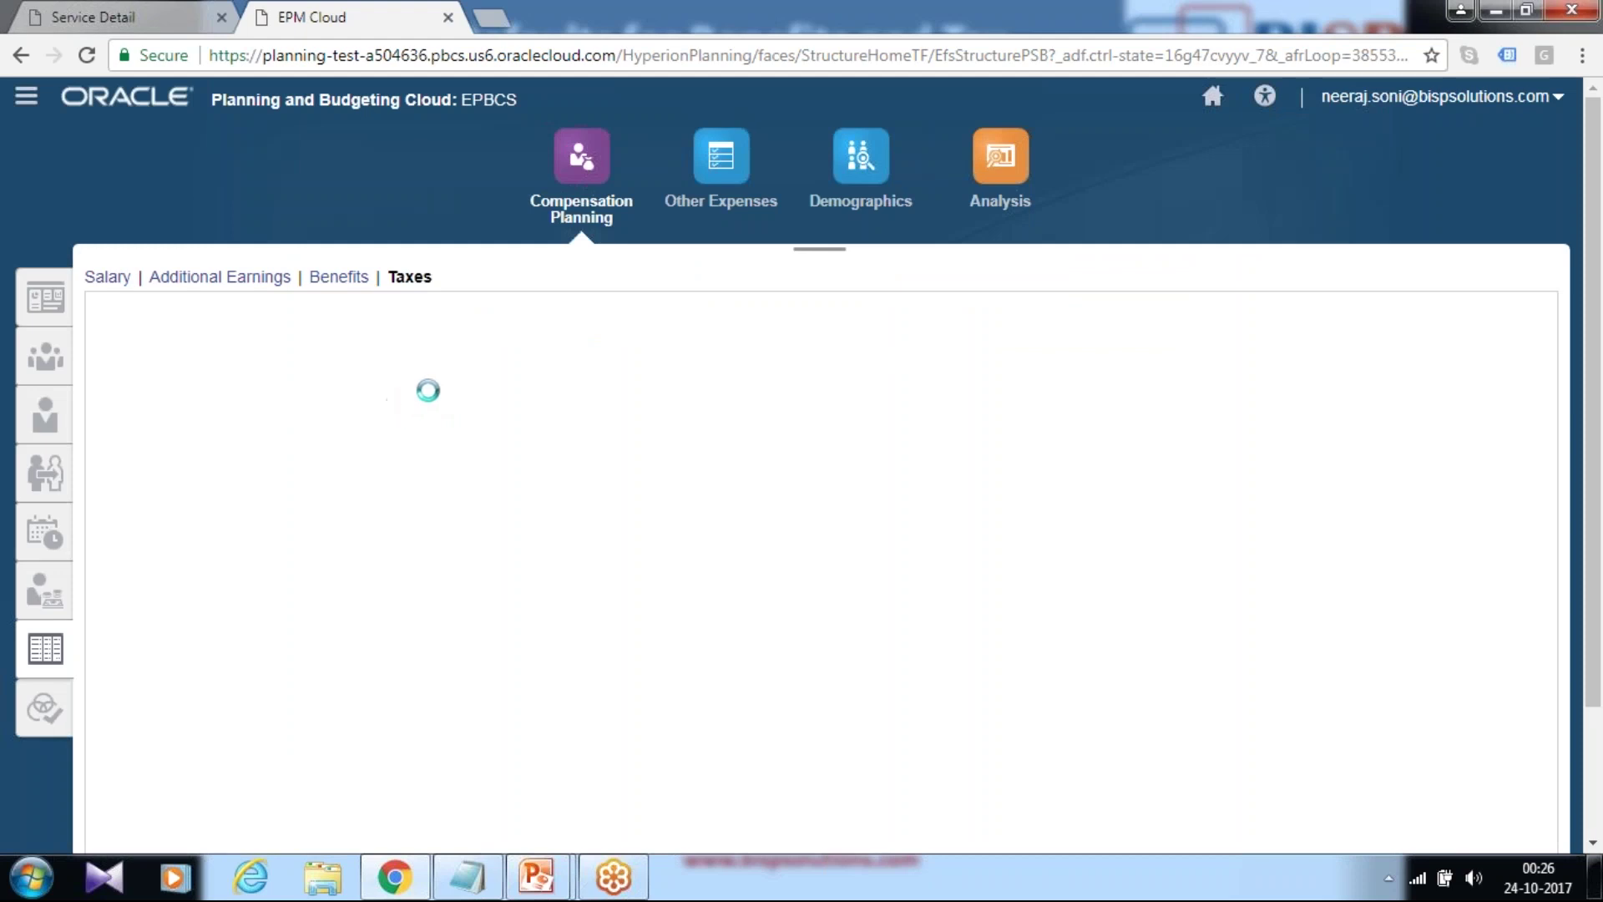
pyautogui.click(900, 297)
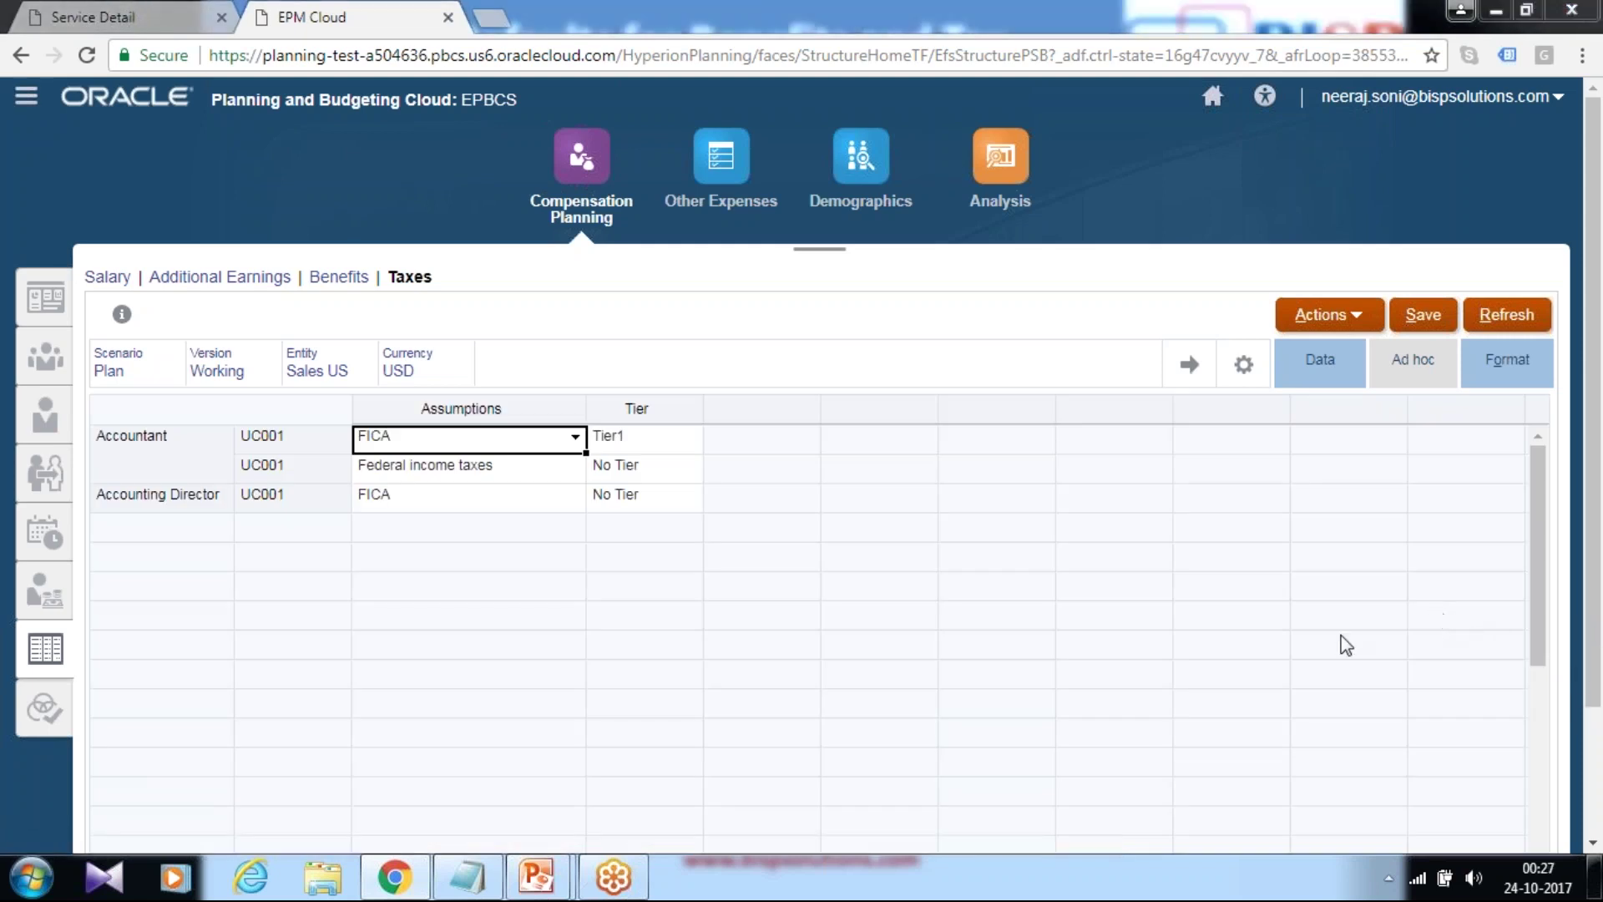
pyautogui.hotkey('alt', 'Tab')
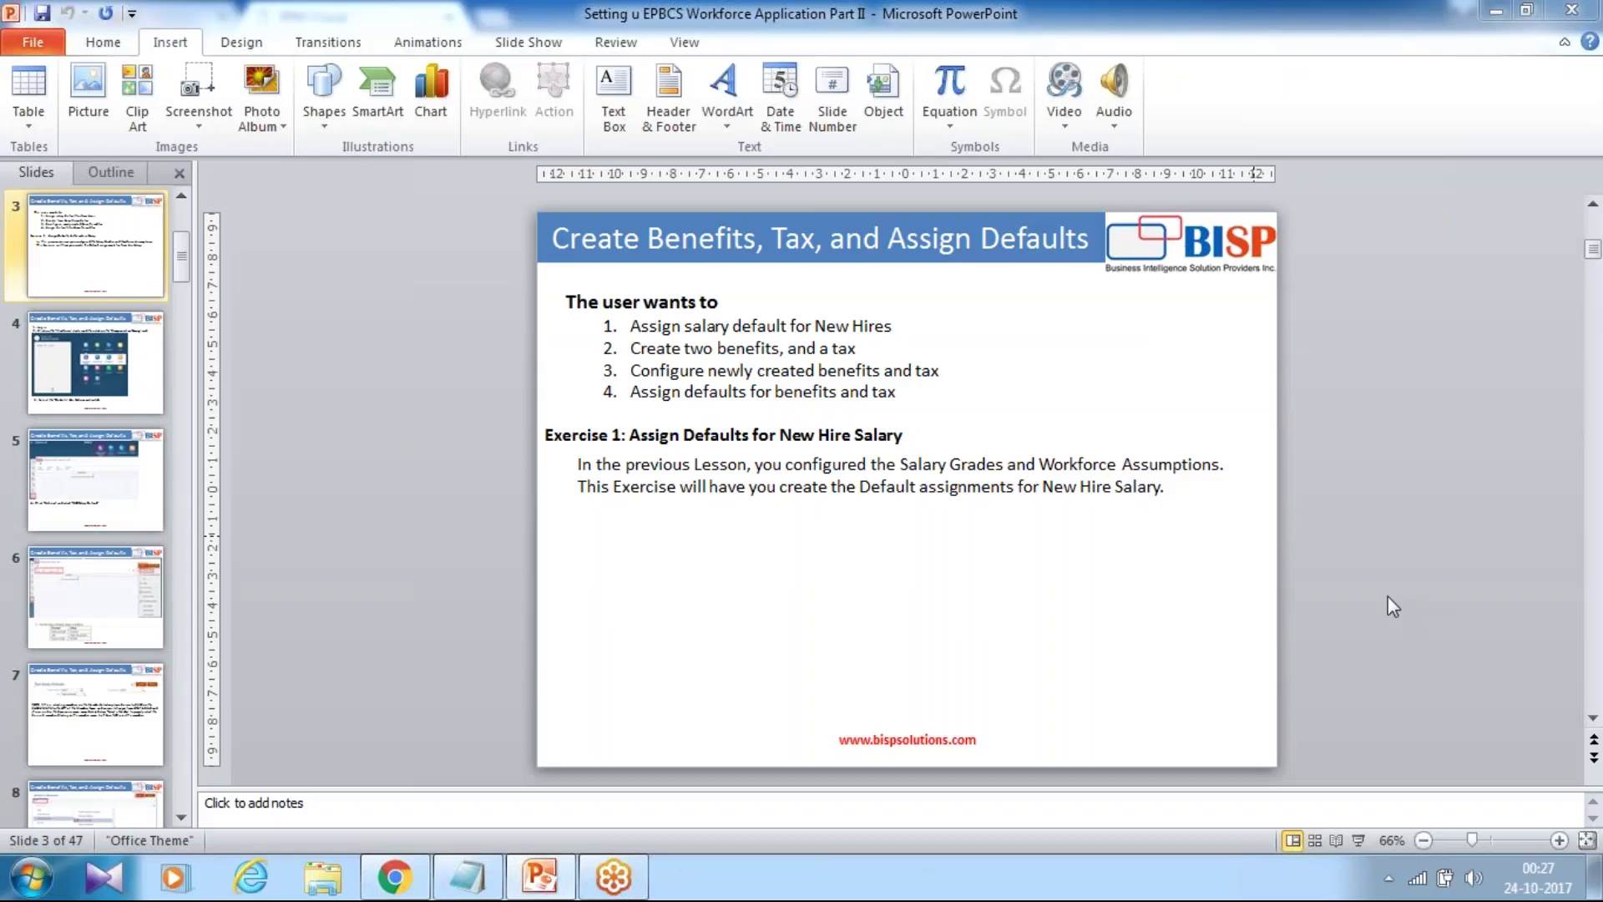